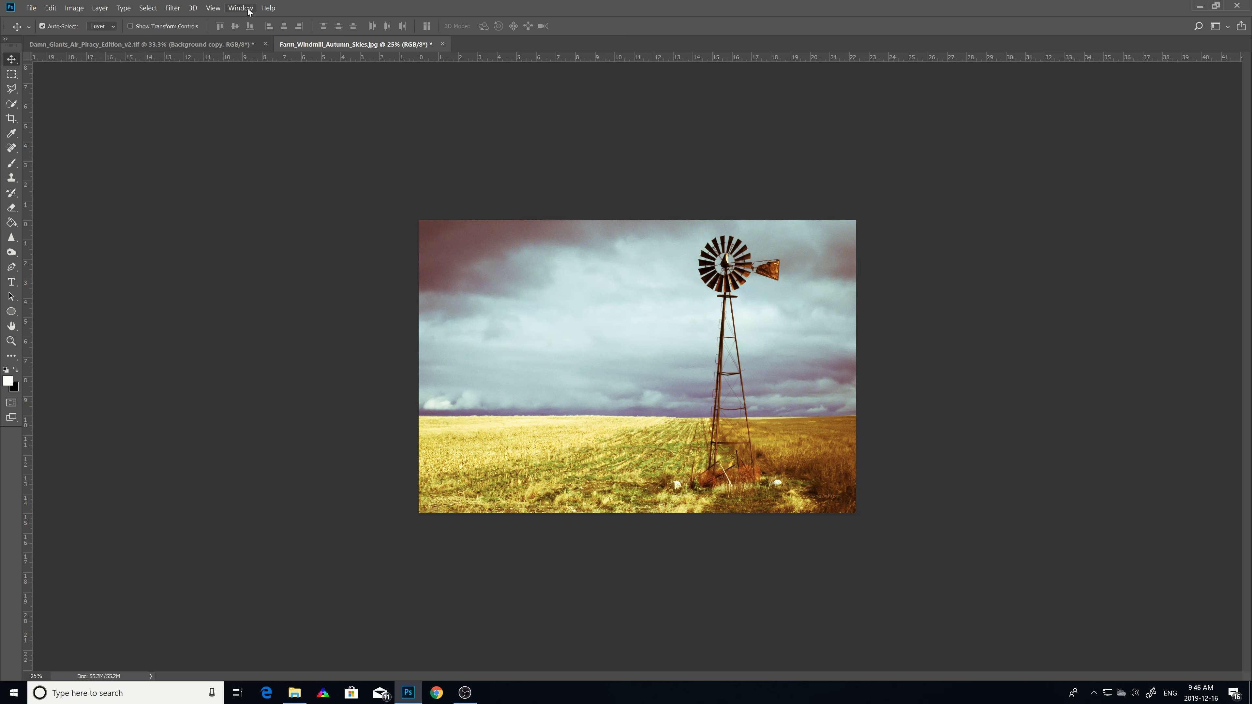
Step: Open the Adjustments and History panels
left_click(249, 12)
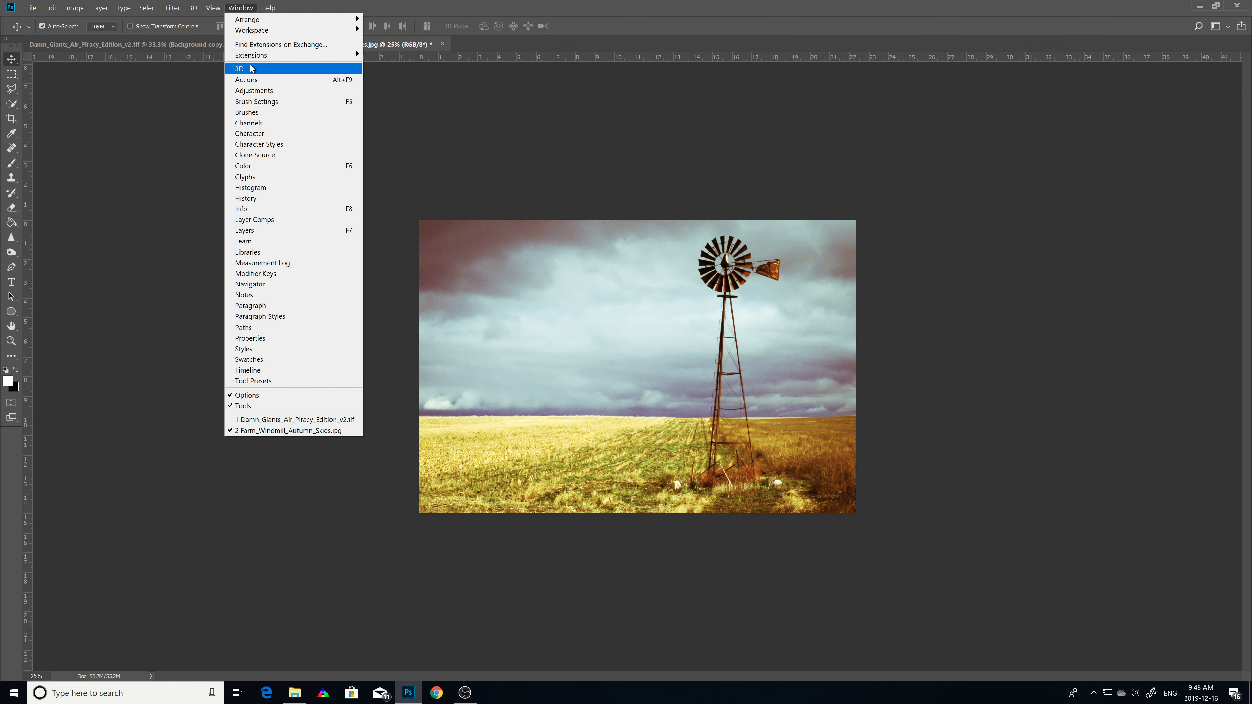
left_click(236, 92)
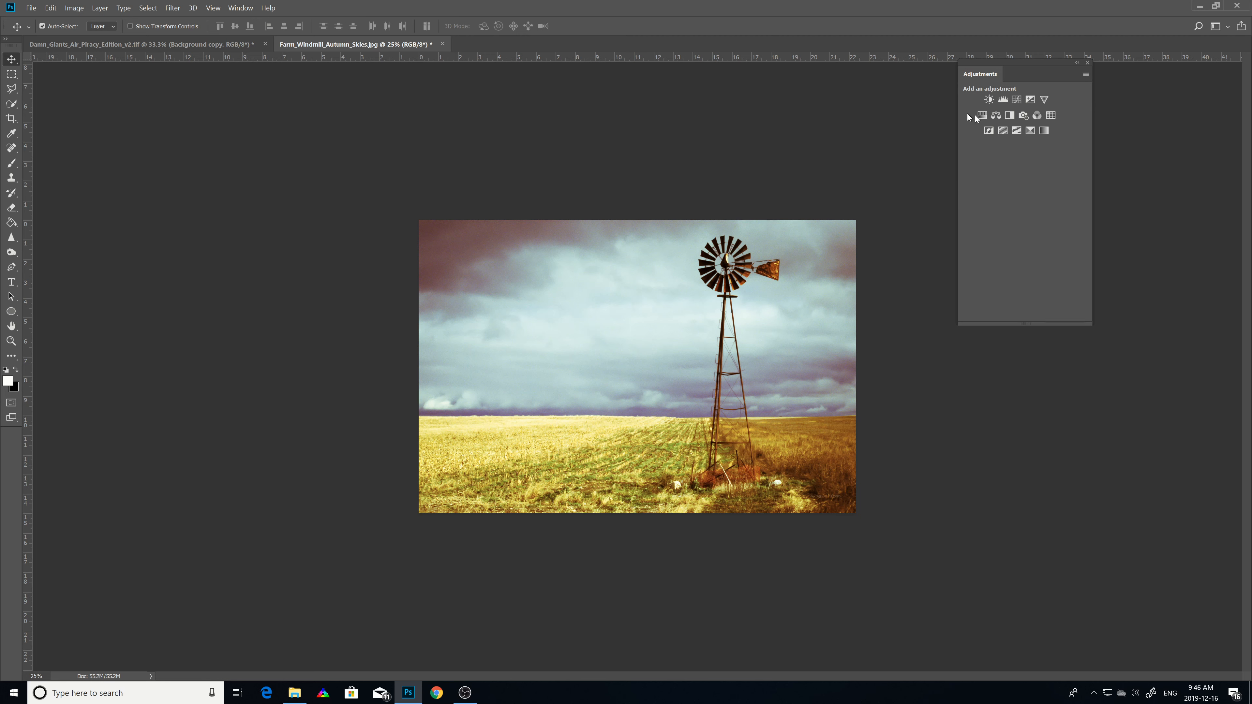
left_click(242, 9)
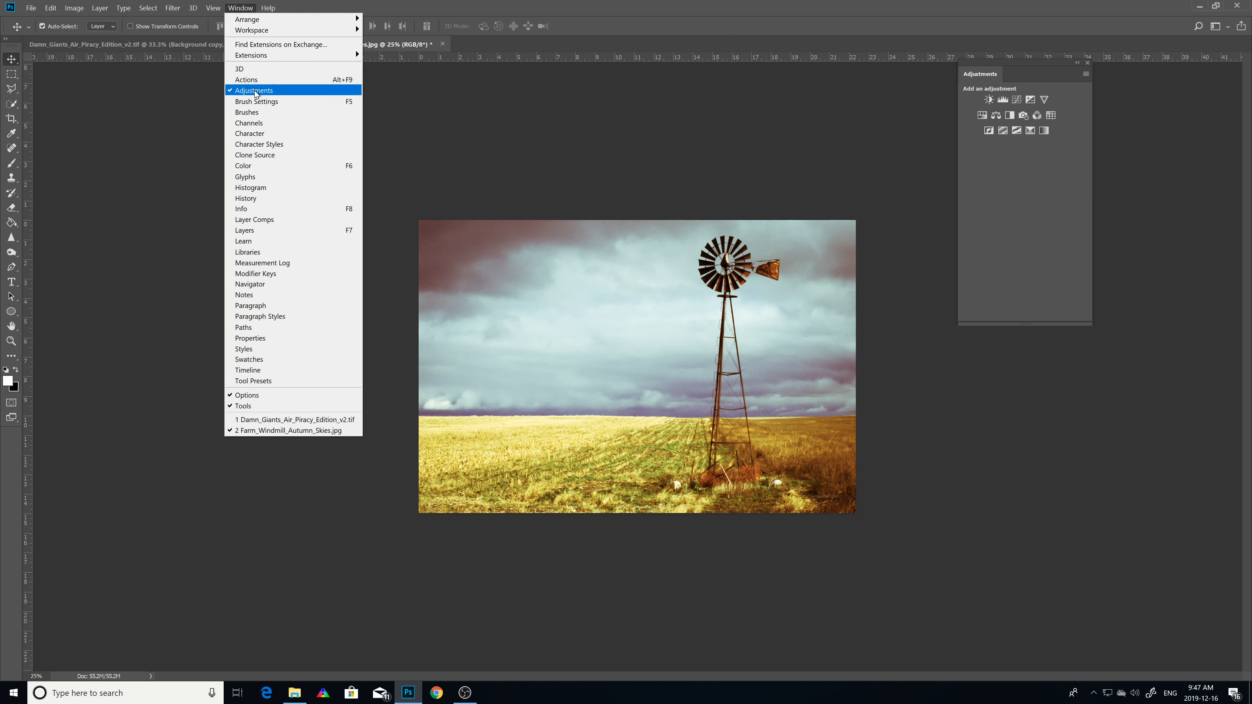
left_click(238, 199)
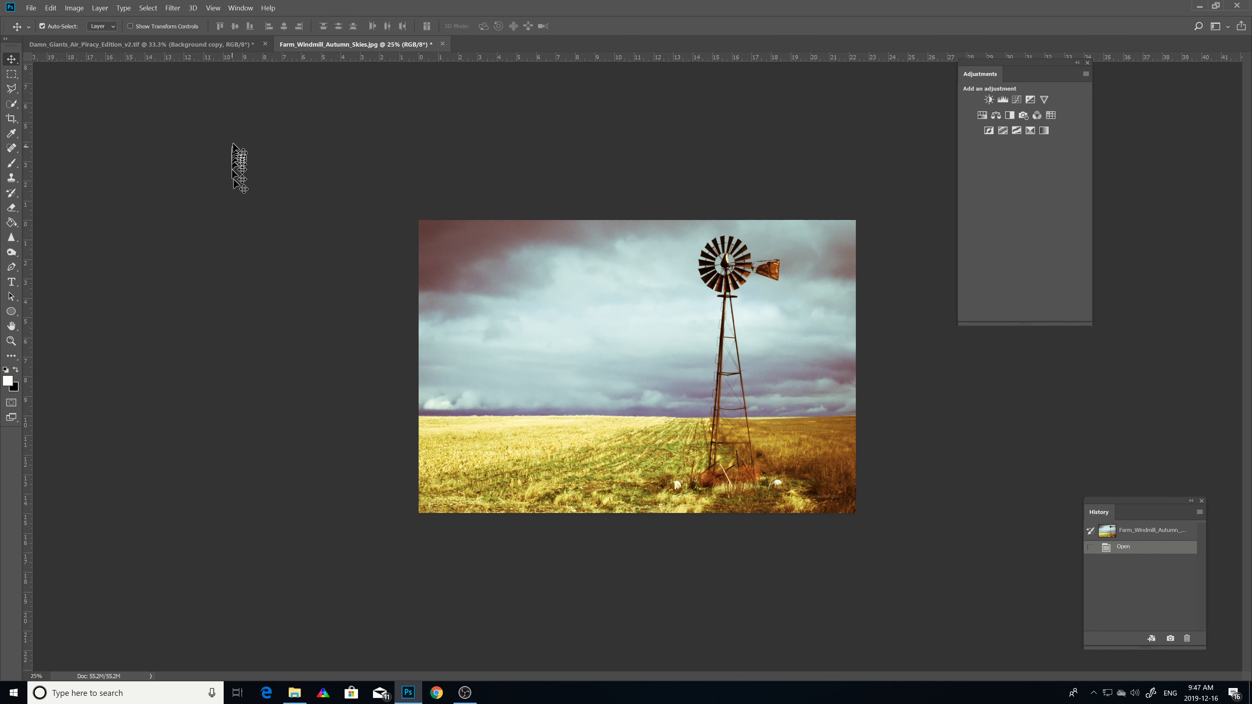
Step: Open the Histogram and Layers panels
left_click(239, 9)
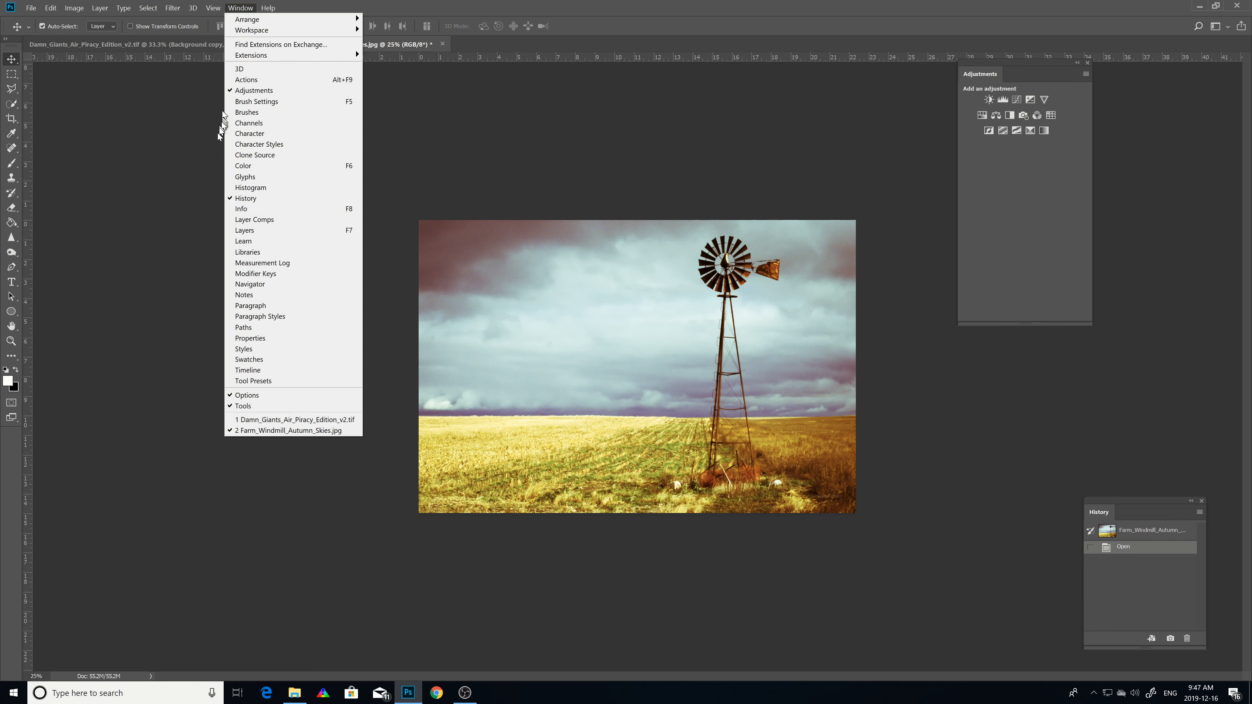
left_click(237, 188)
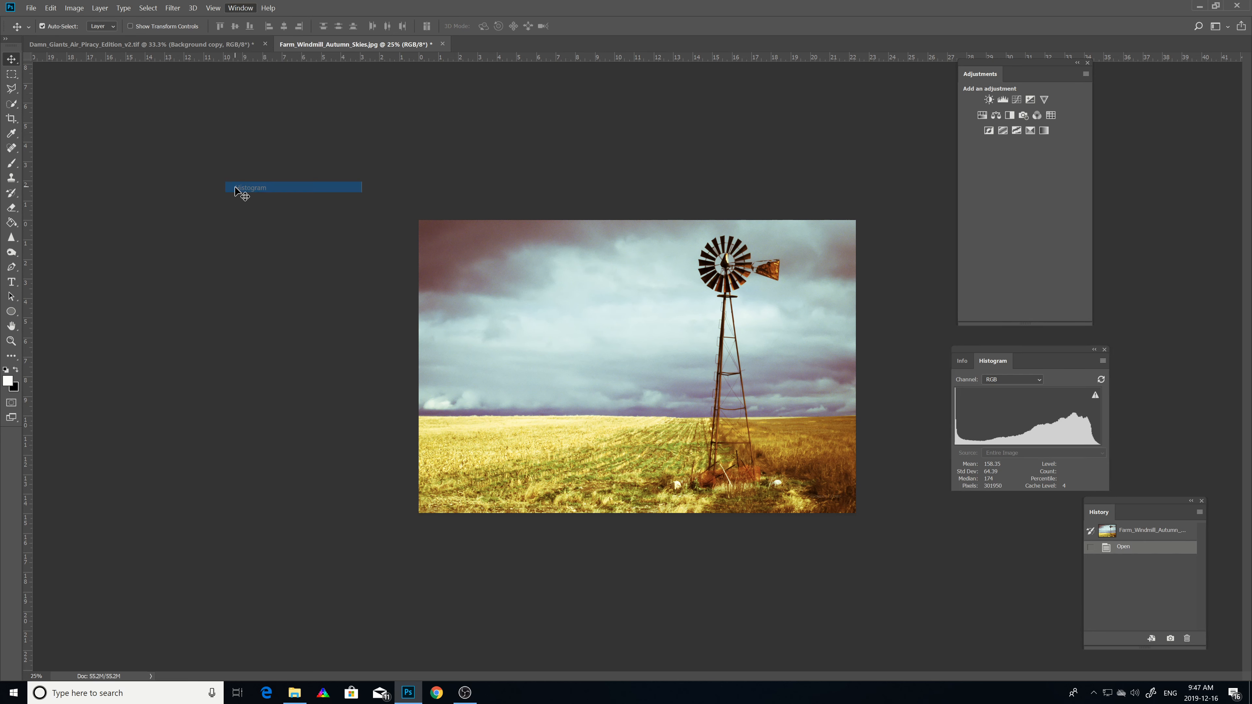
left_click(238, 8)
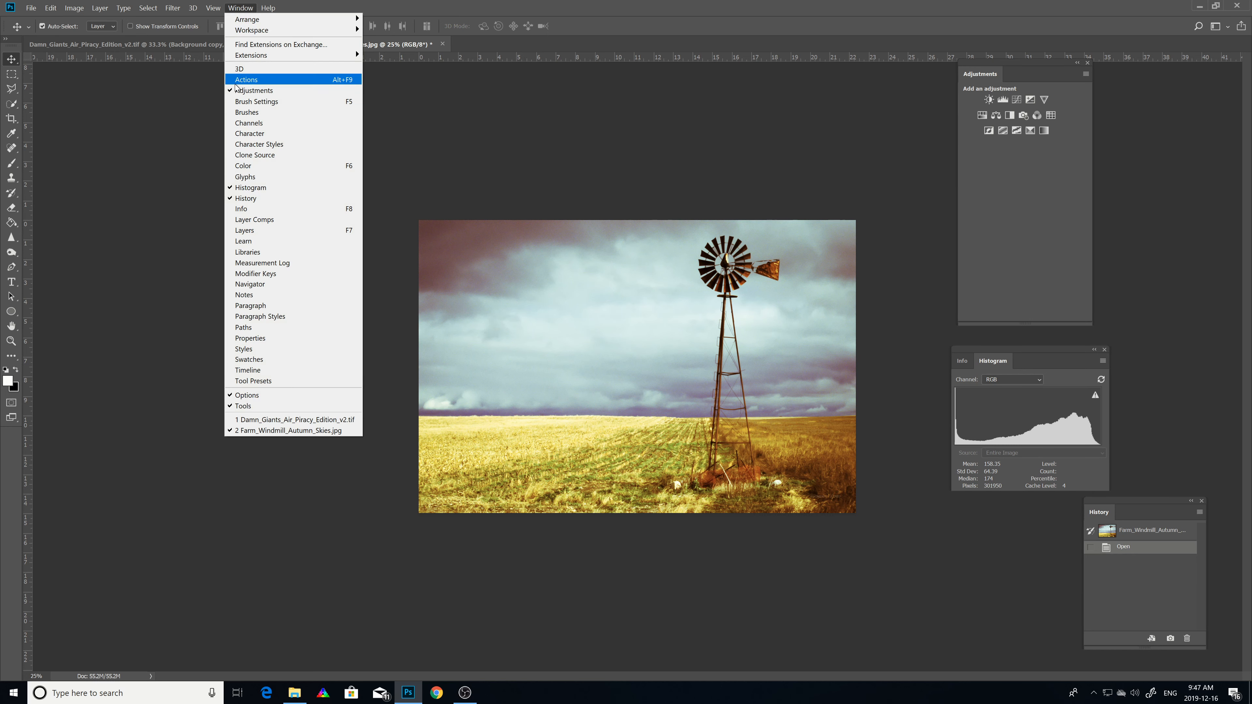
left_click(238, 232)
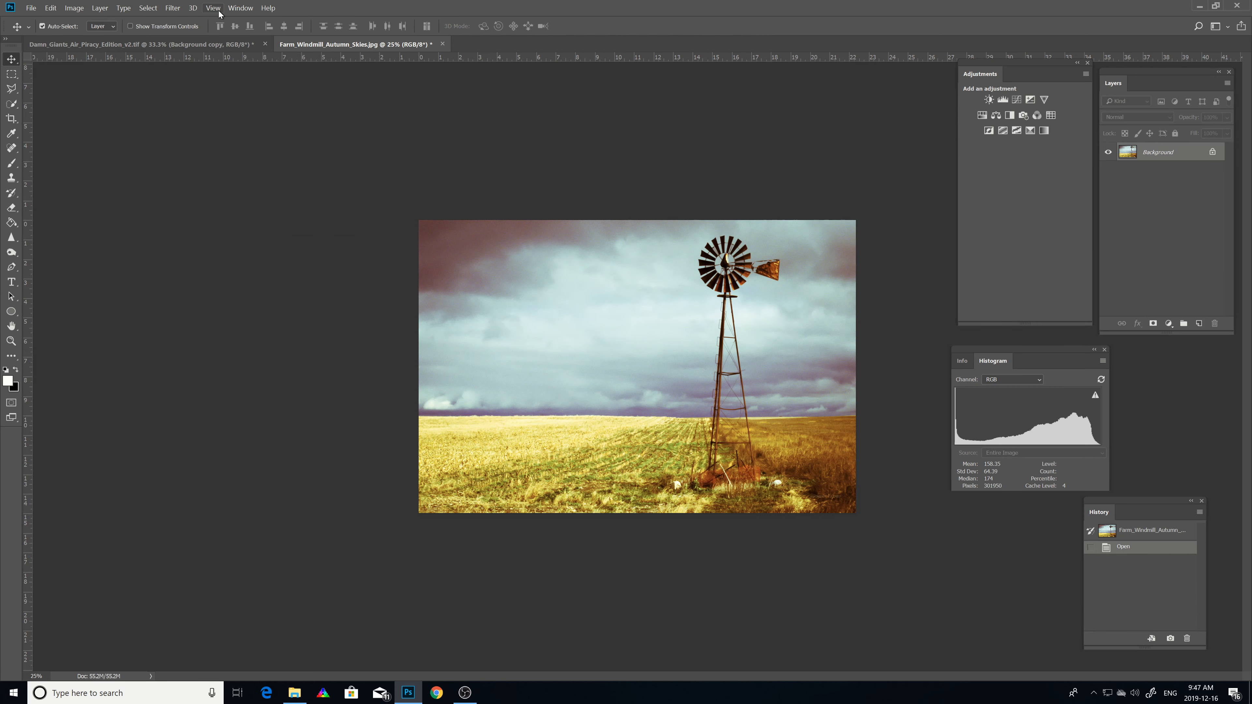
Step: Hide the options bar and show it again
left_click(231, 9)
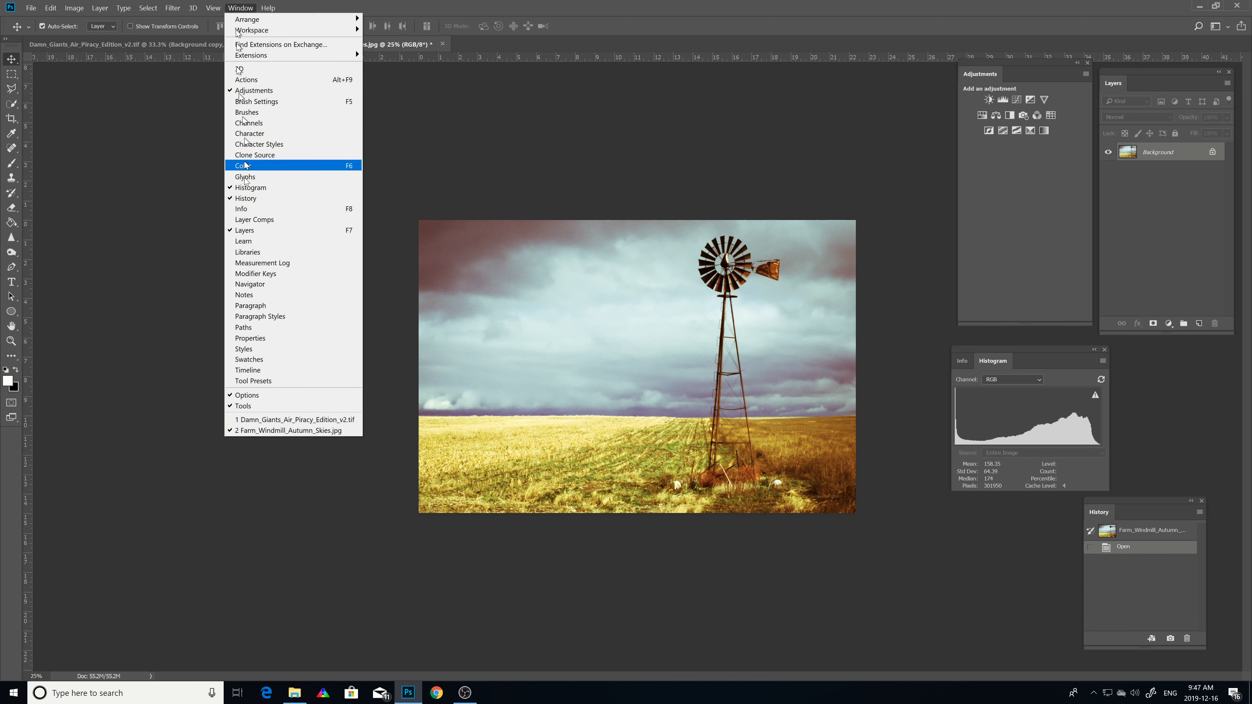
left_click(233, 396)
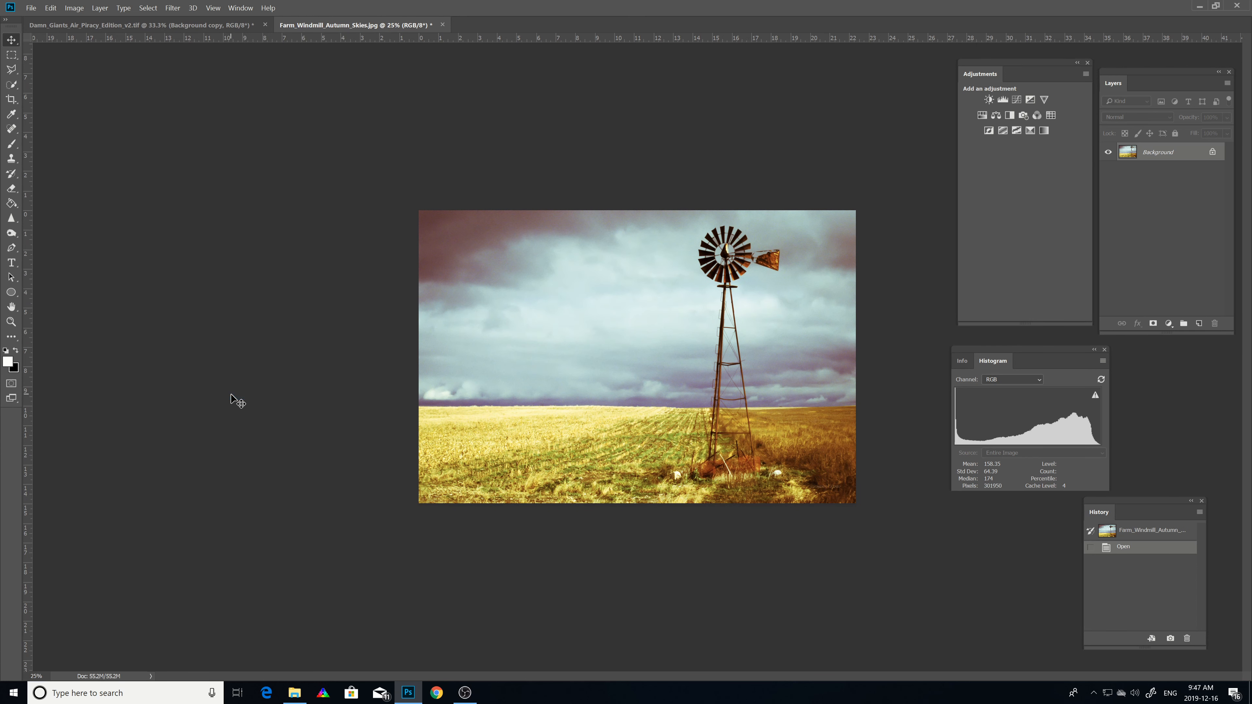
left_click(241, 9)
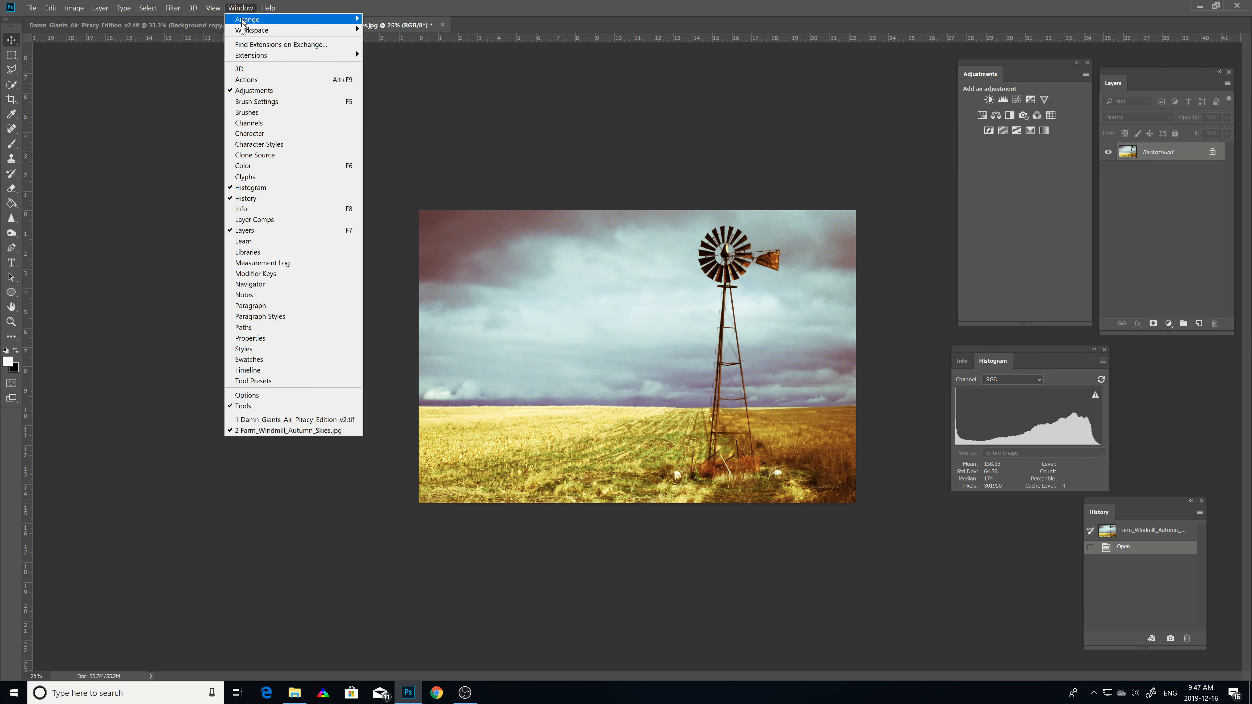
left_click(233, 395)
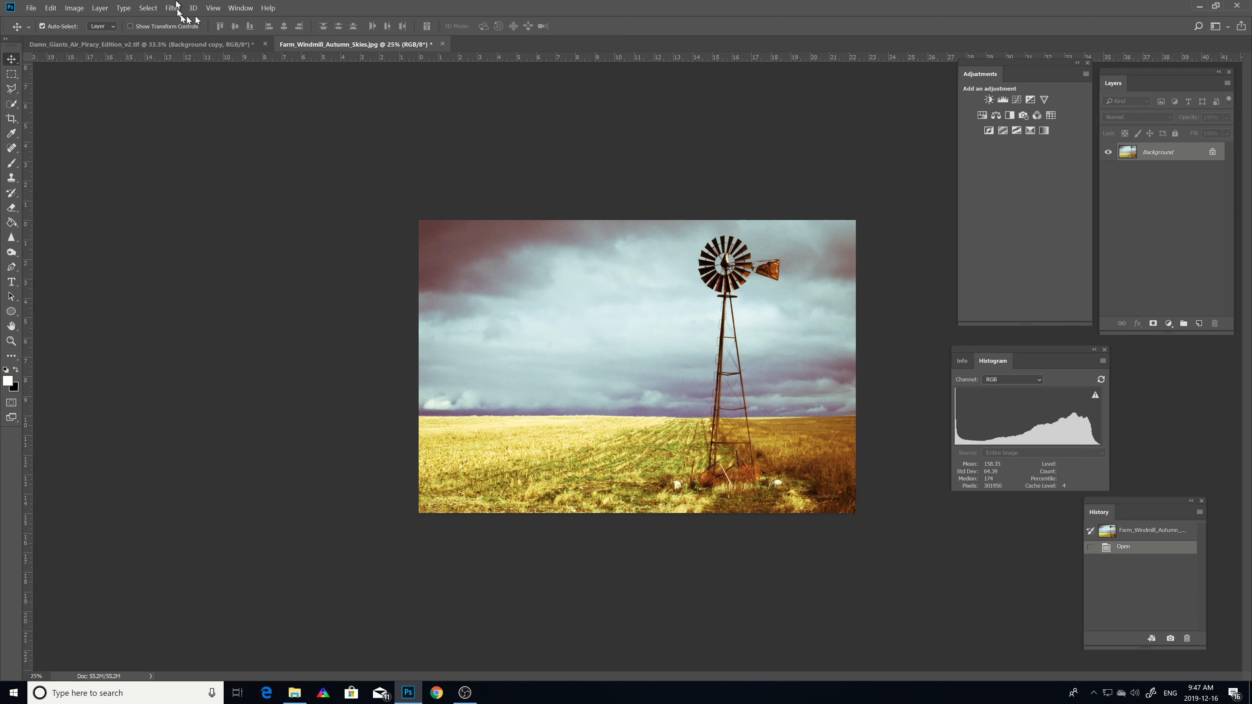
Step: Hide the Tools panel and show it again
left_click(240, 8)
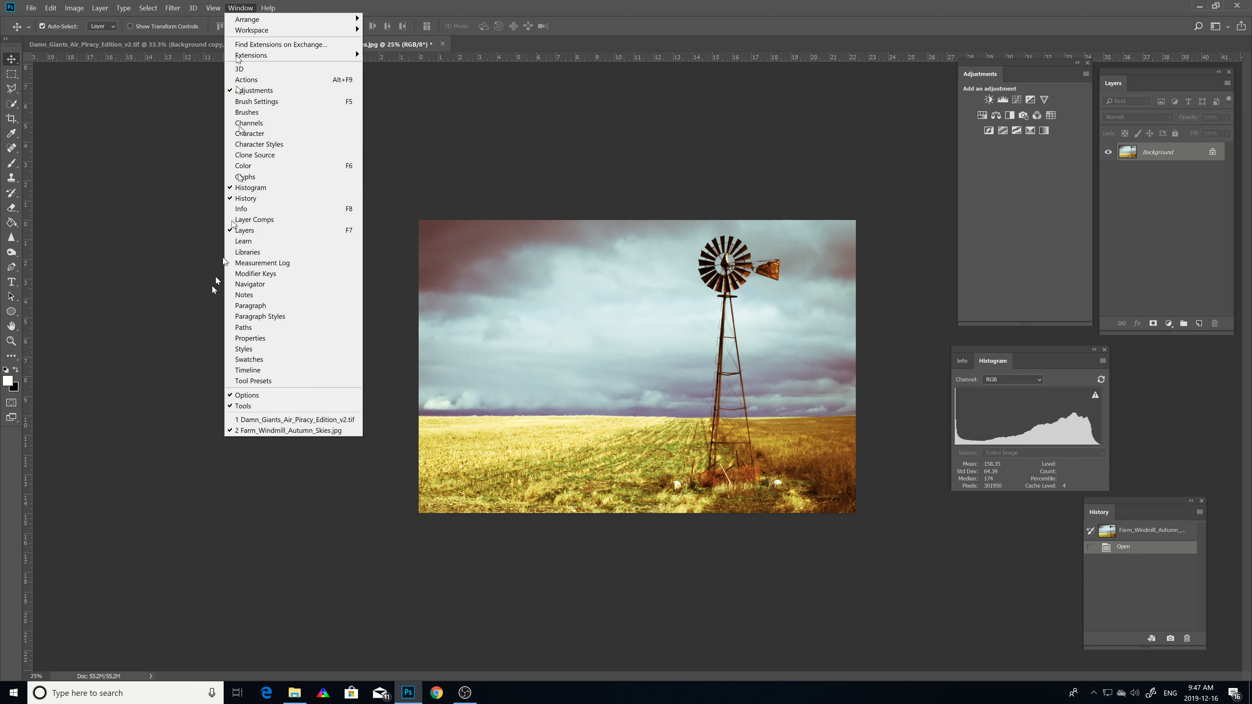
left_click(232, 409)
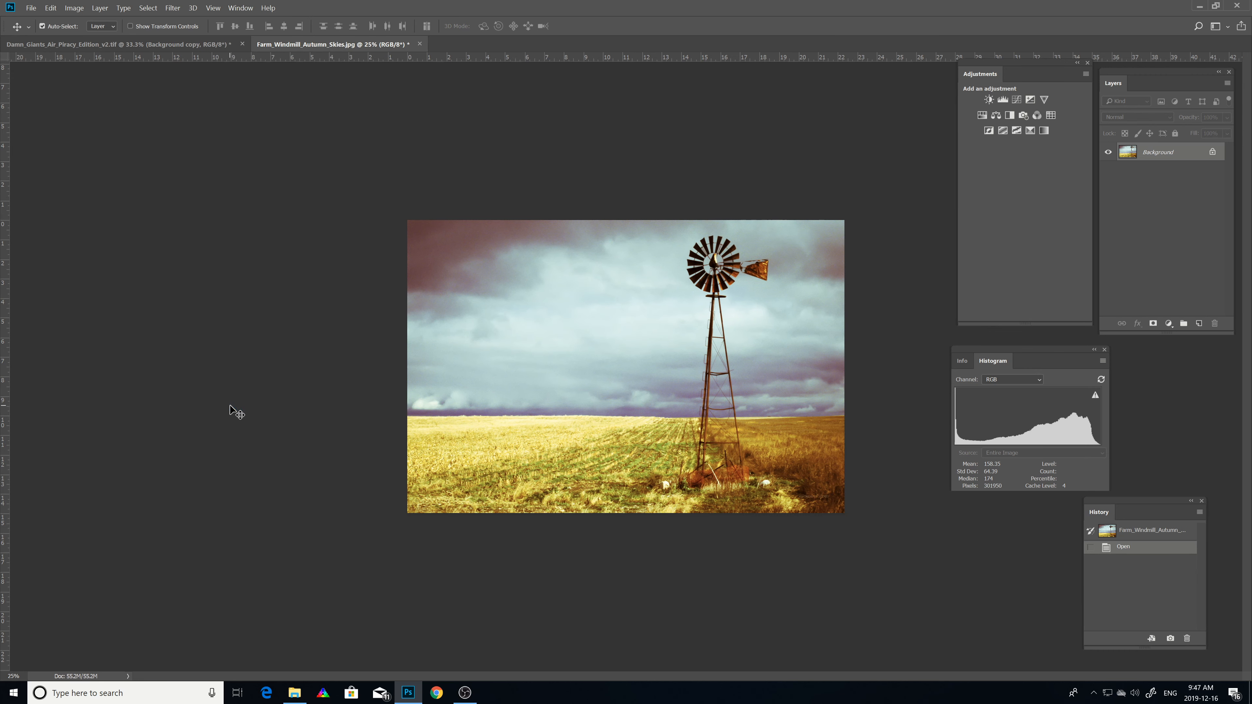
left_click(241, 8)
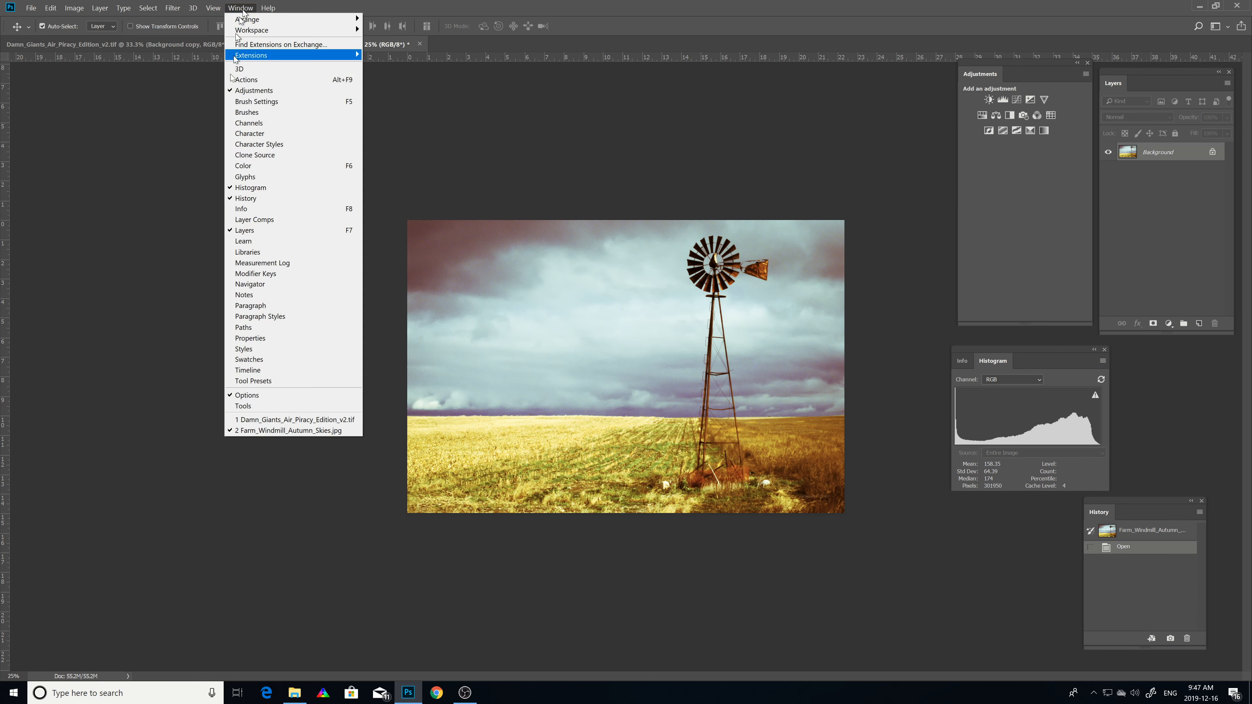
left_click(233, 407)
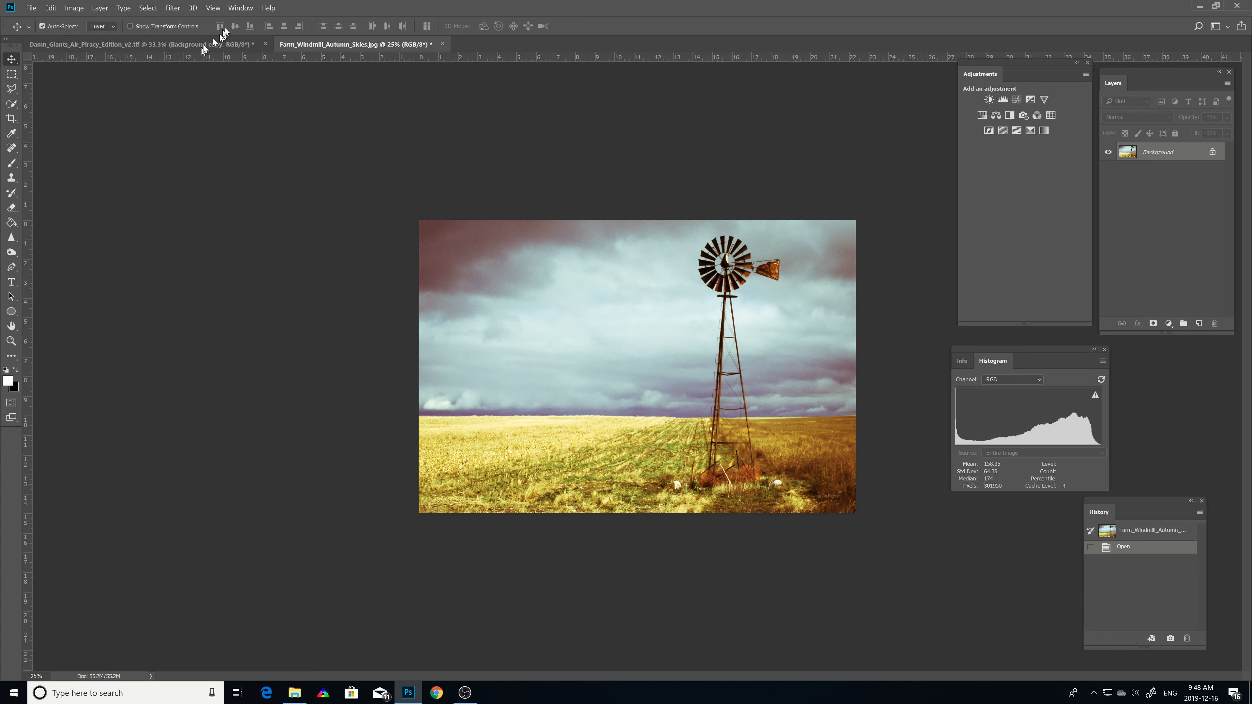
left_click(240, 8)
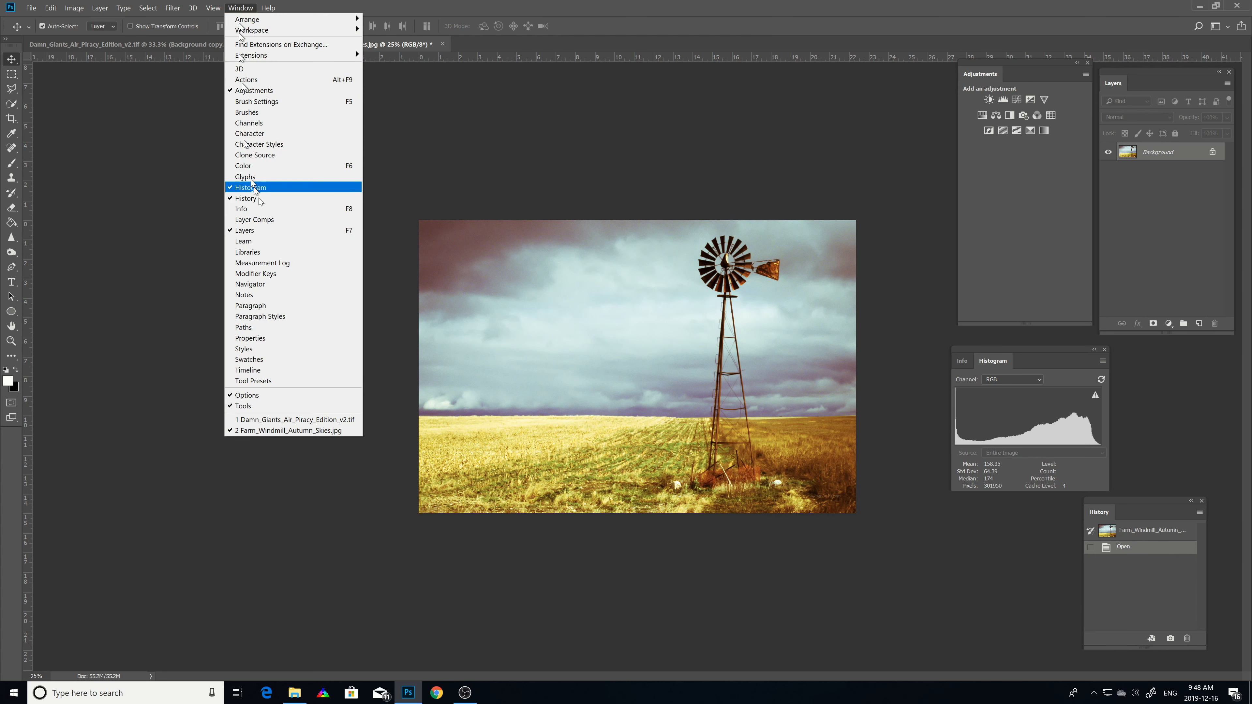
left_click(572, 173)
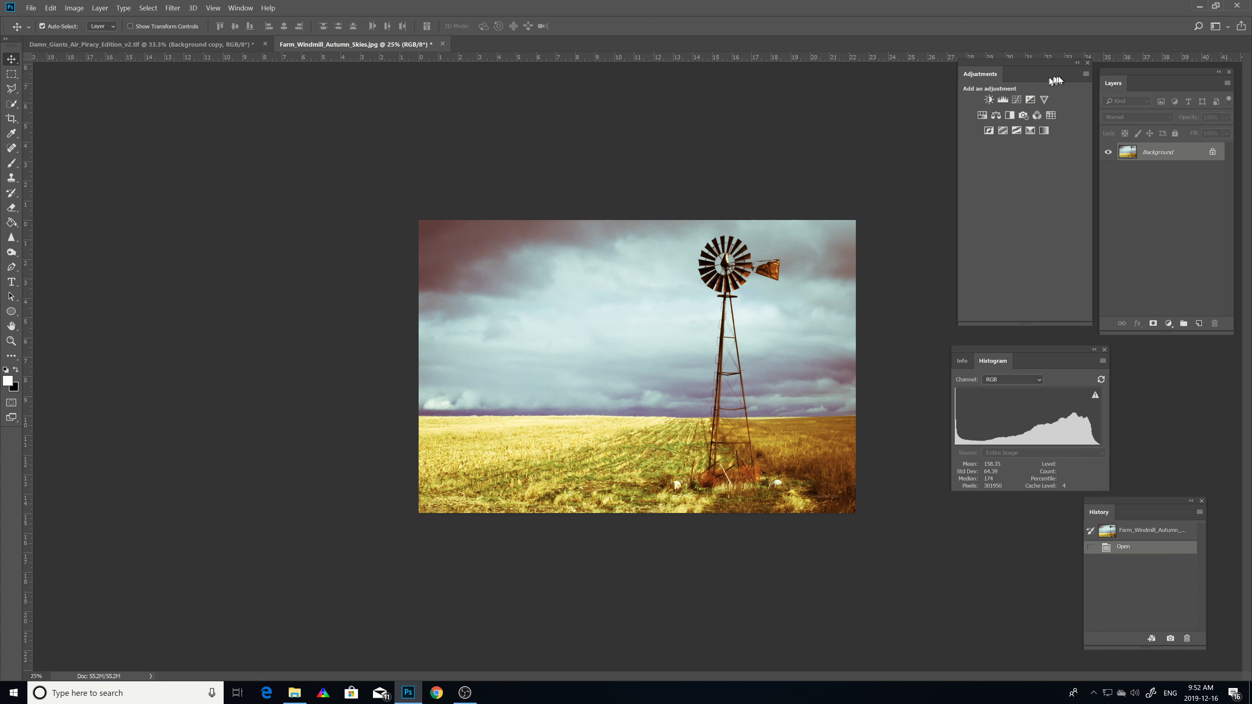
Step: Nudge the Adjustments panel slightly, collapse it to an icon, and expand it again
mouse_move(1054, 84)
left_mouse_down()
mouse_move(1035, 103)
mouse_move(1044, 92)
left_mouse_up()
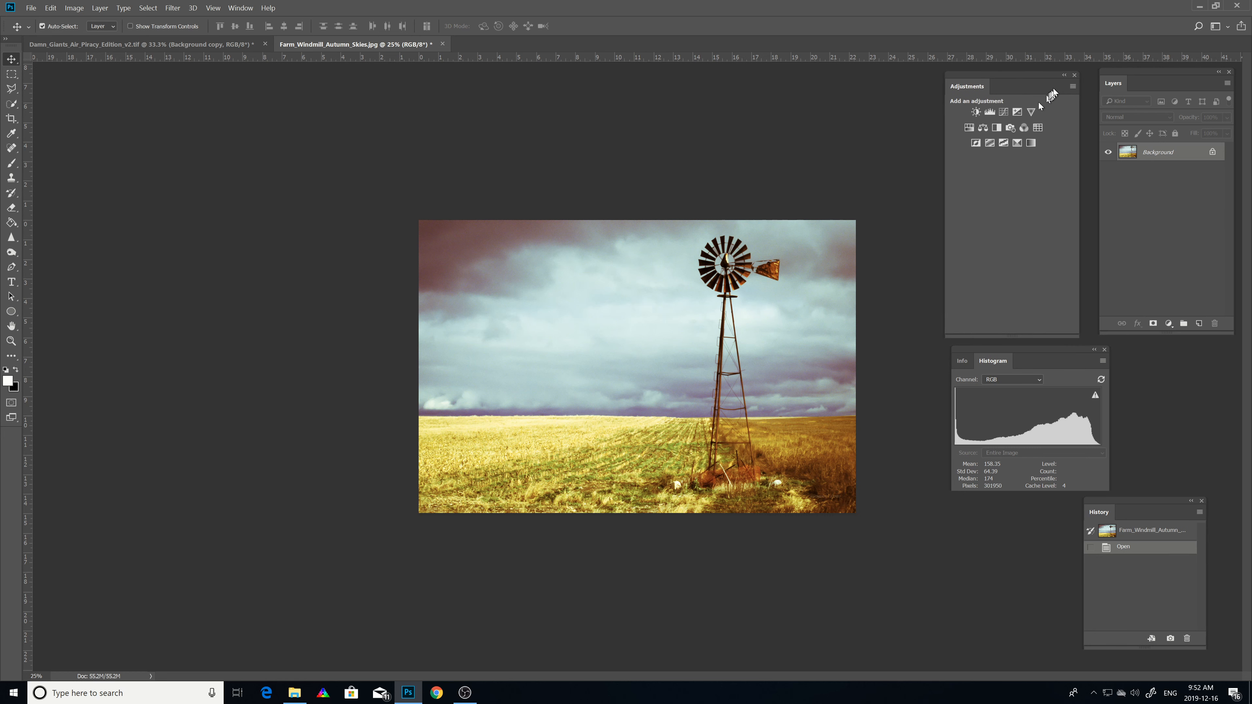
left_click(1064, 75)
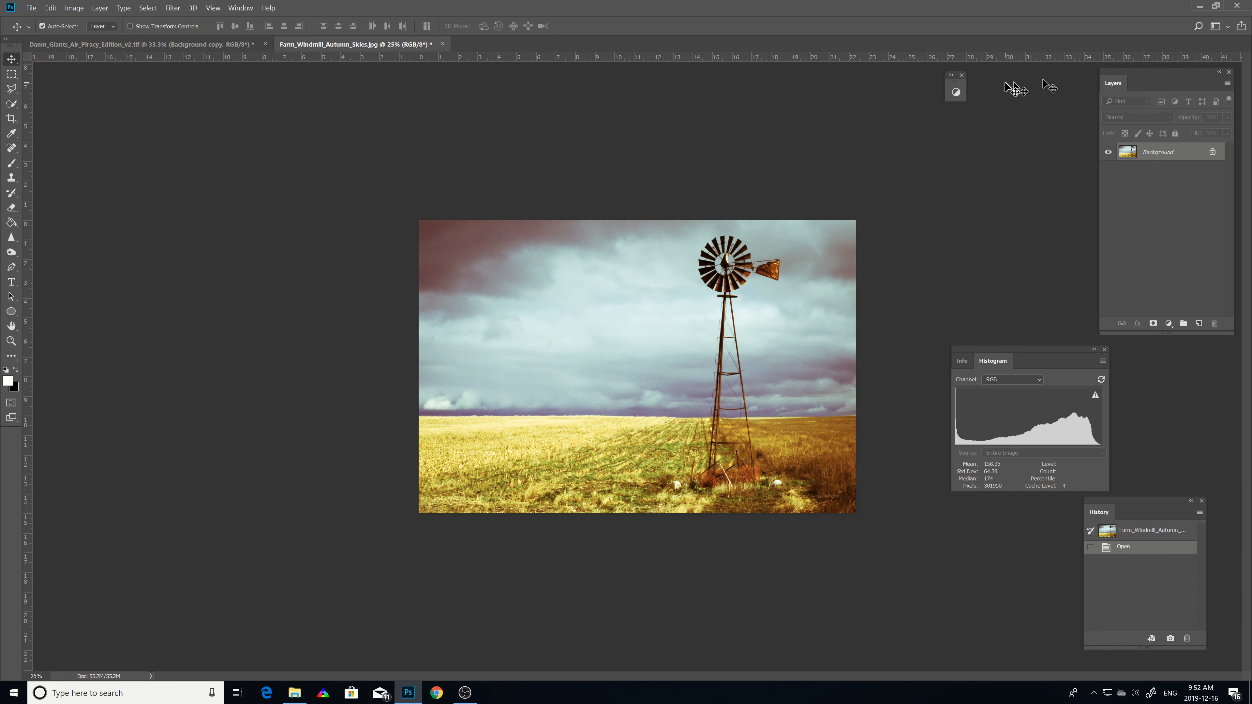
left_click(951, 75)
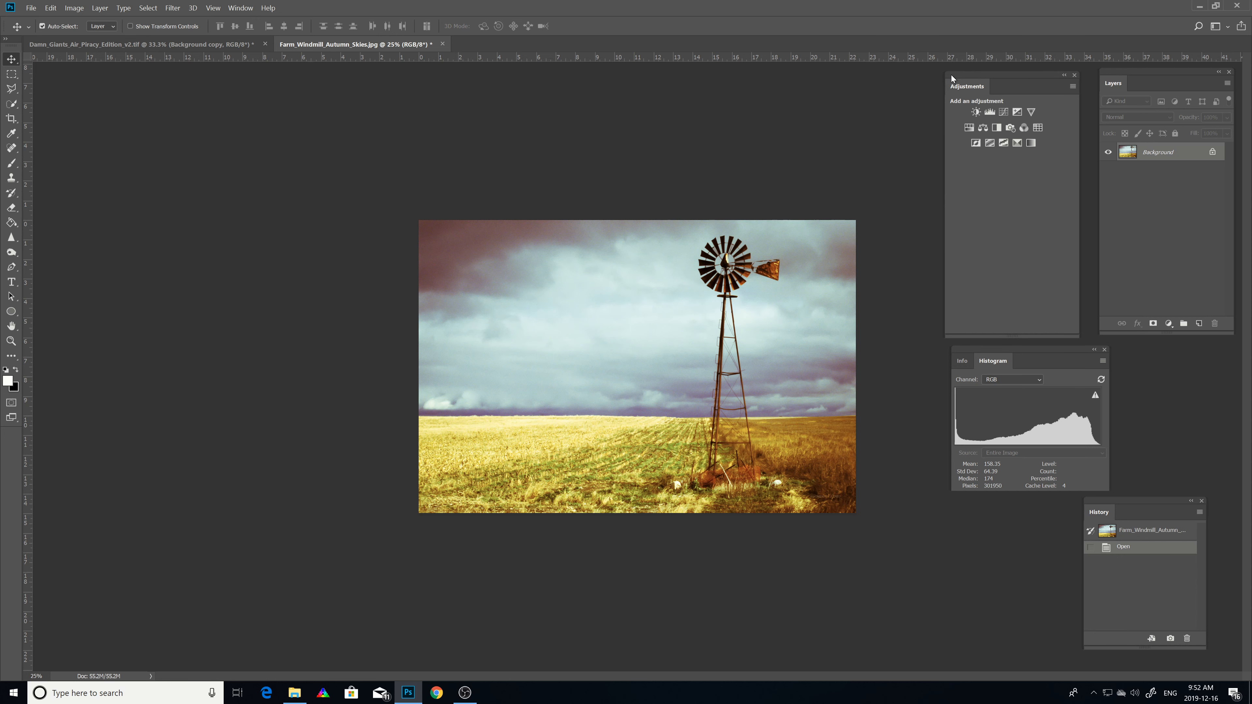
Step: Collapse the Layers panel to an icon, move it, and expand it again beside the Adjustments panel
left_click(1218, 72)
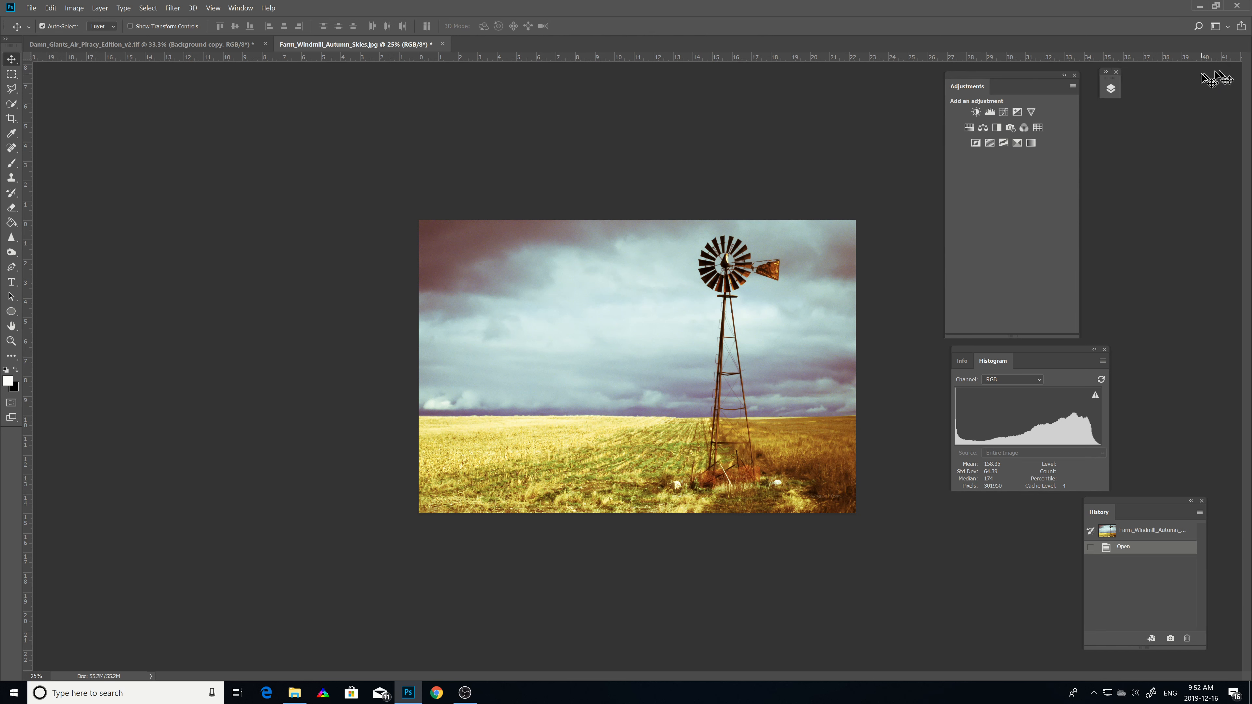
left_click(1105, 74)
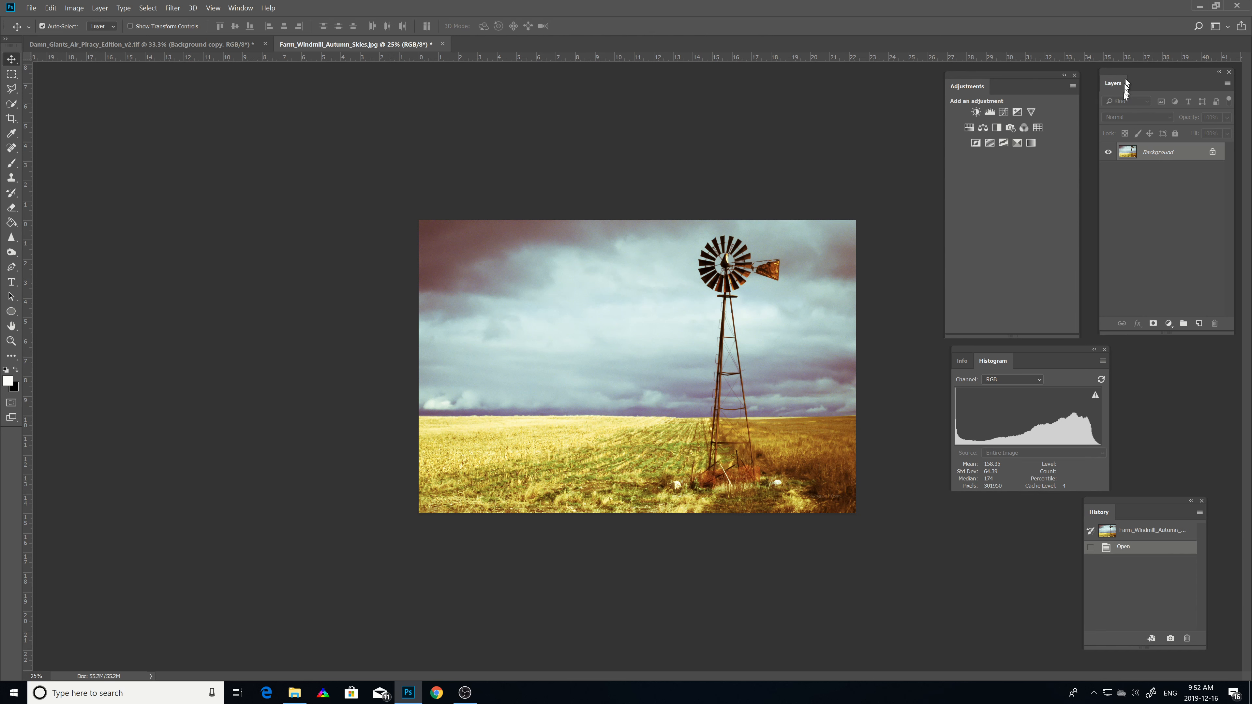
left_click(1218, 74)
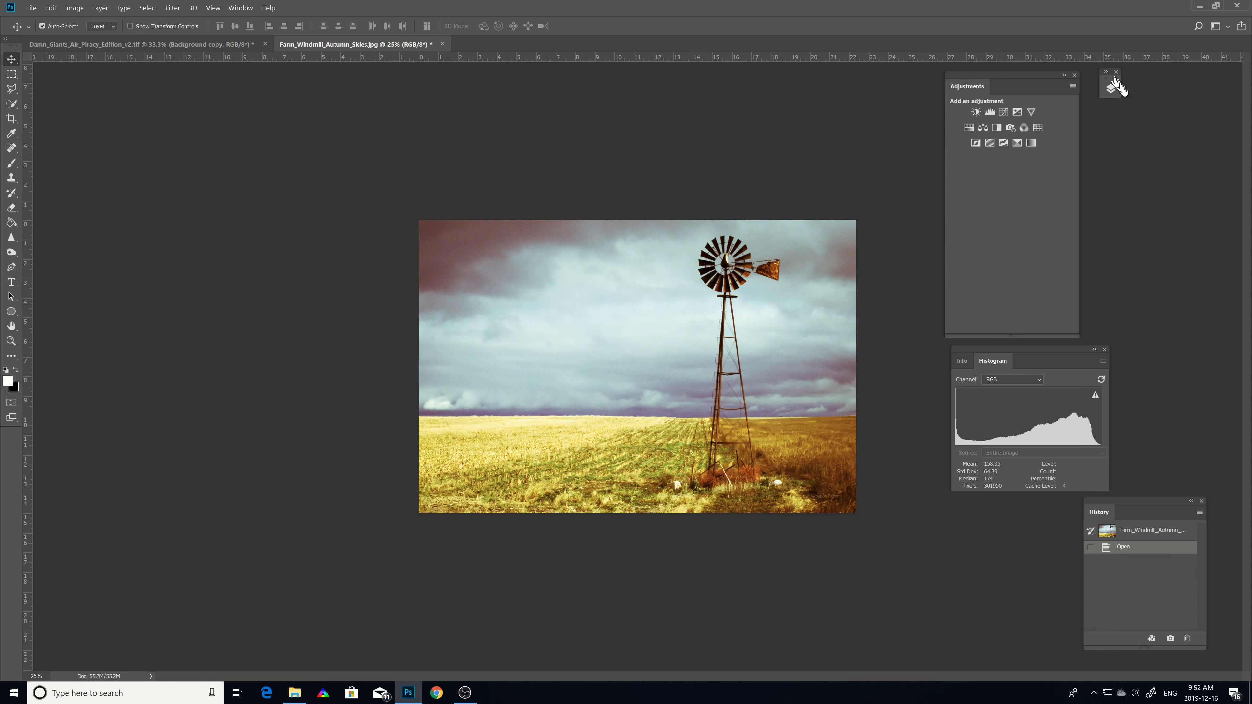
left_click_drag(1112, 87, 1219, 94)
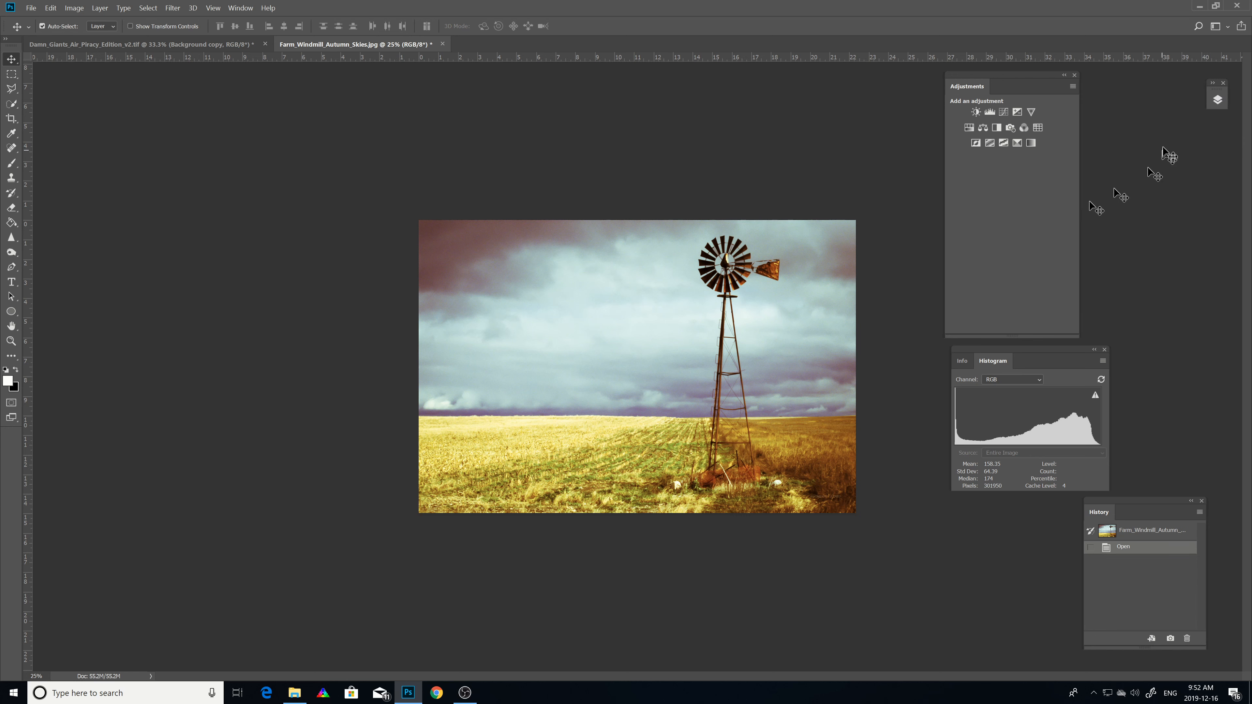
left_click(1213, 85)
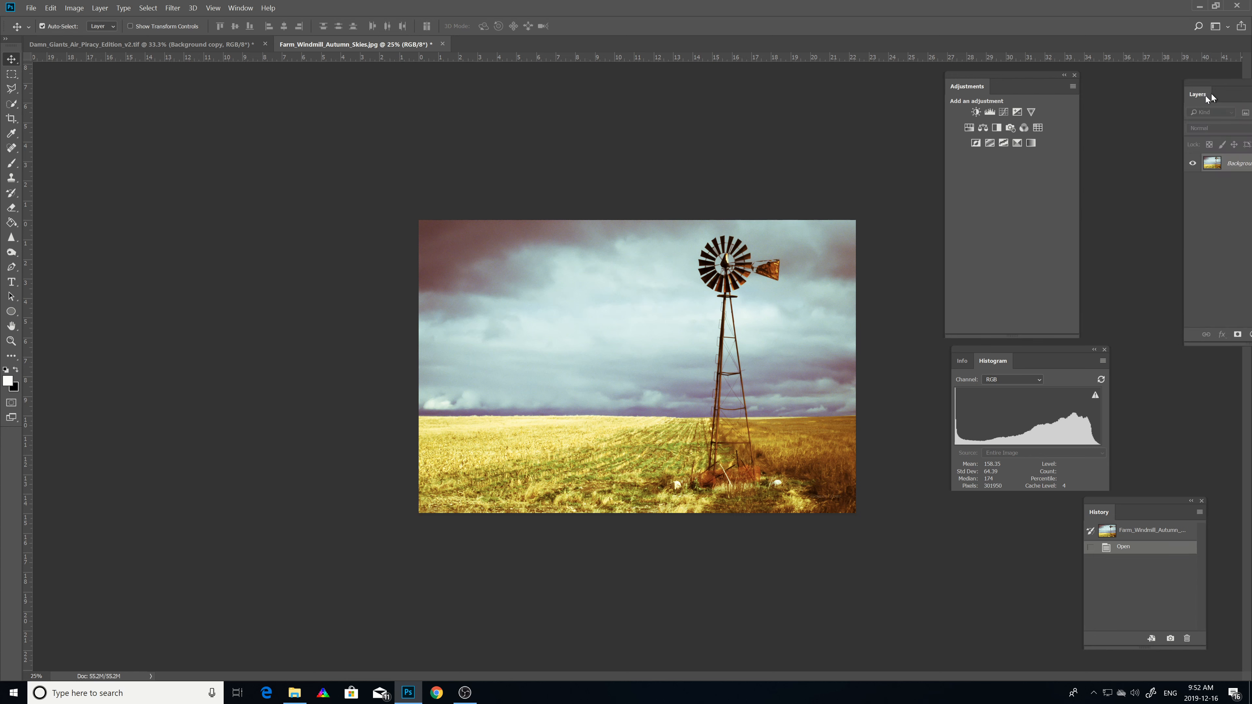
left_click_drag(1219, 85, 1136, 76)
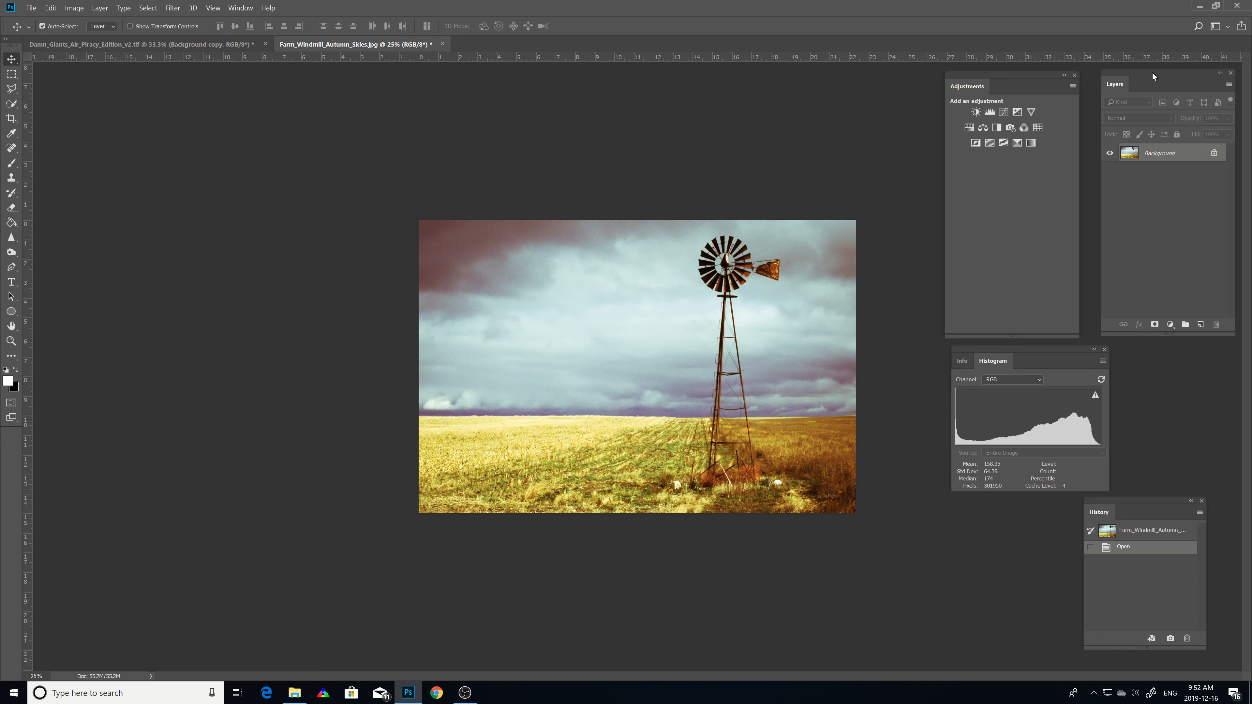
Step: Dock the Layers panel as a tab in the Adjustments panel group and switch between the two tabs
left_click_drag(1153, 73, 1038, 84)
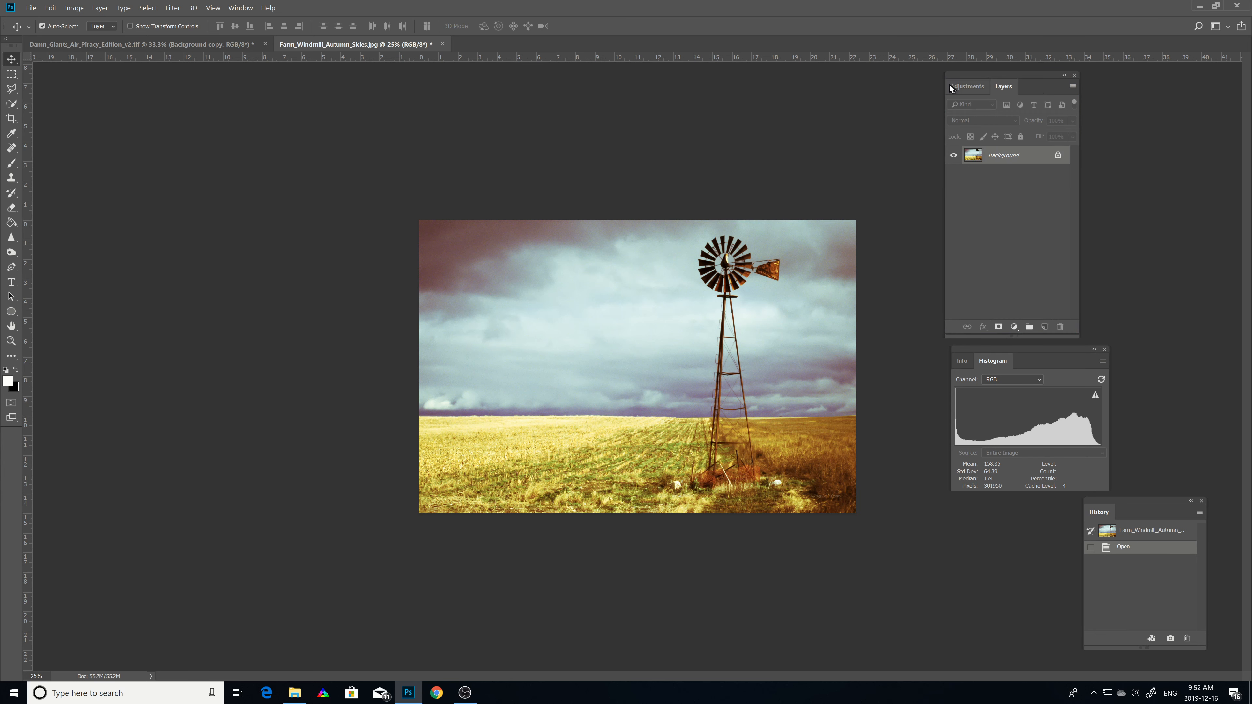
left_click(969, 88)
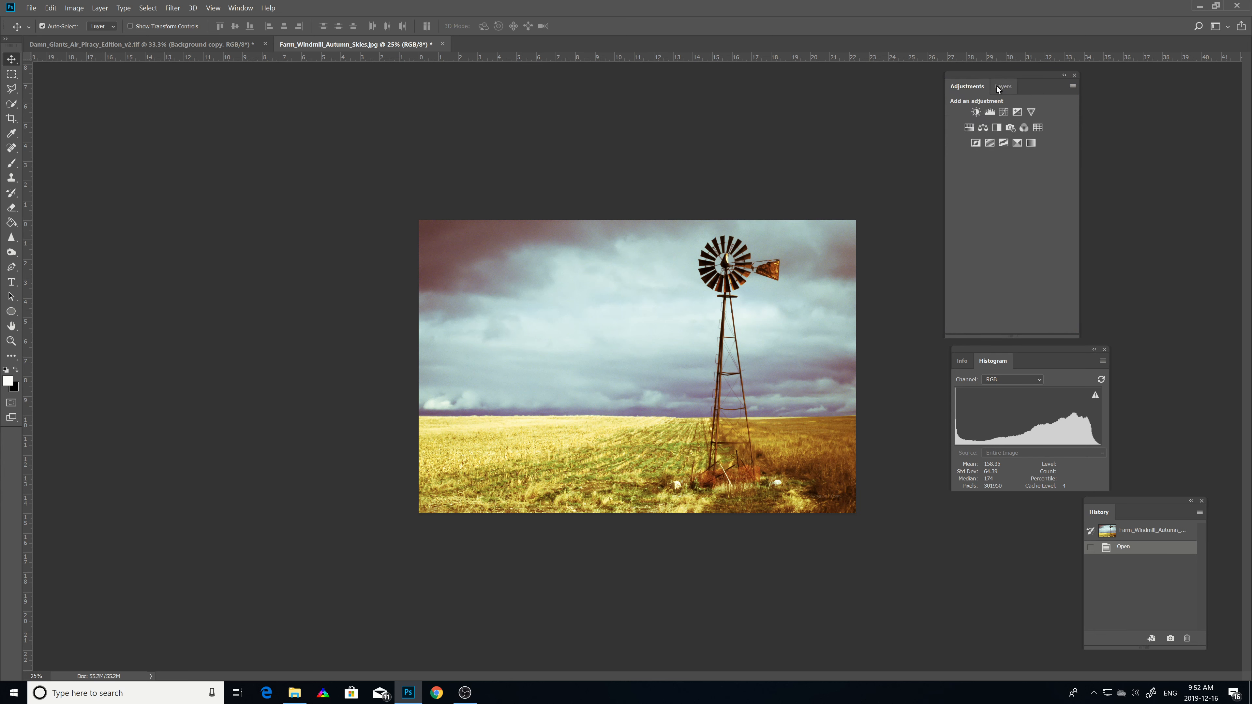
left_click(1002, 87)
left_click(979, 88)
left_click(1000, 87)
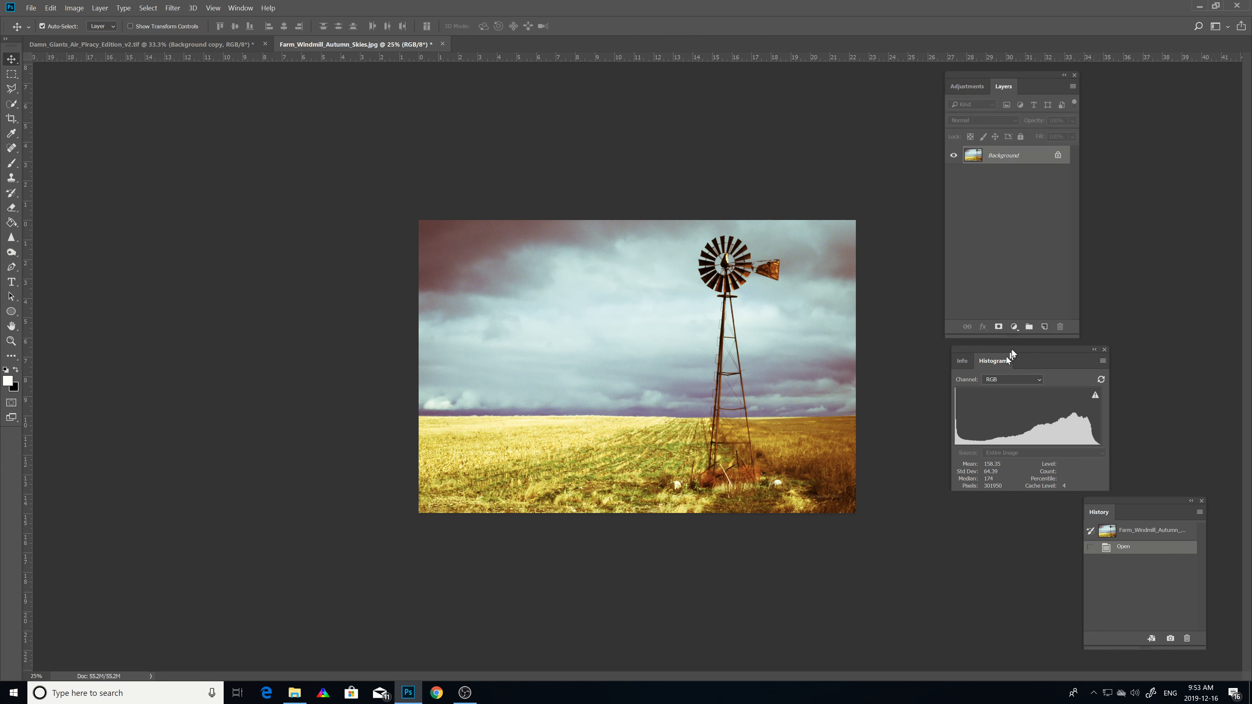
Step: Add the Info and Histogram panels to the same group and collapse the group to icons
left_click_drag(1016, 347, 1044, 85)
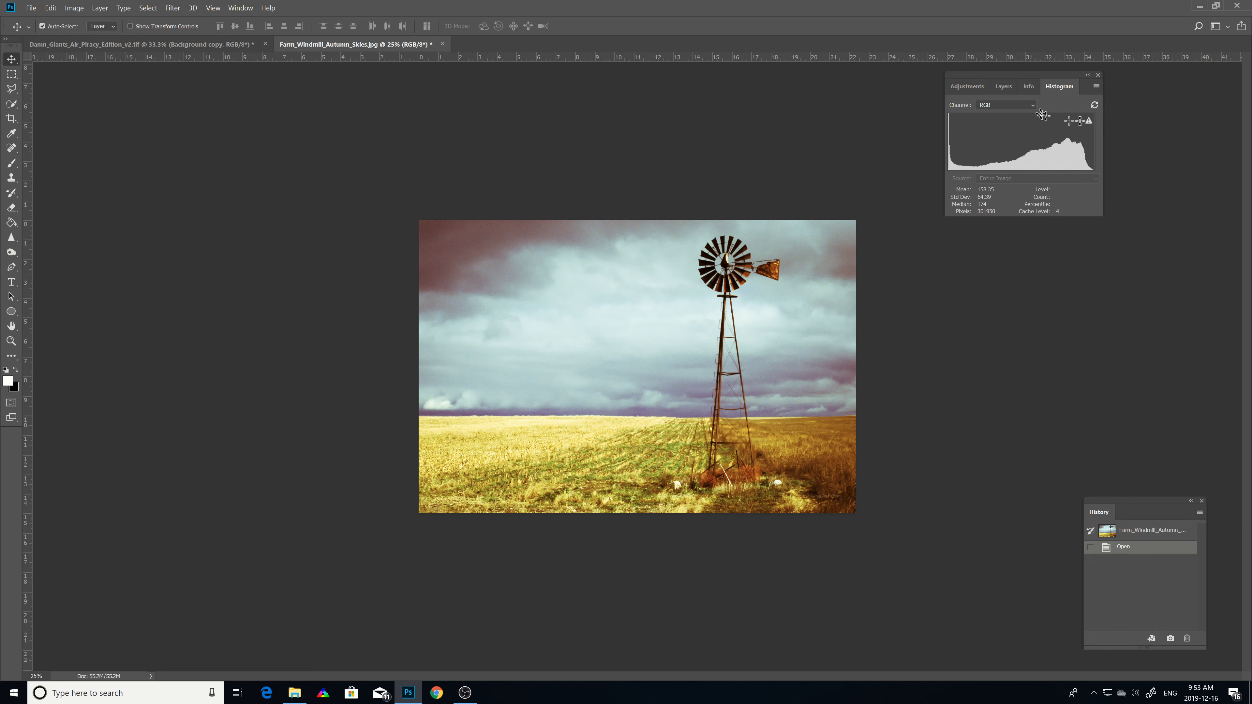
left_click(1087, 75)
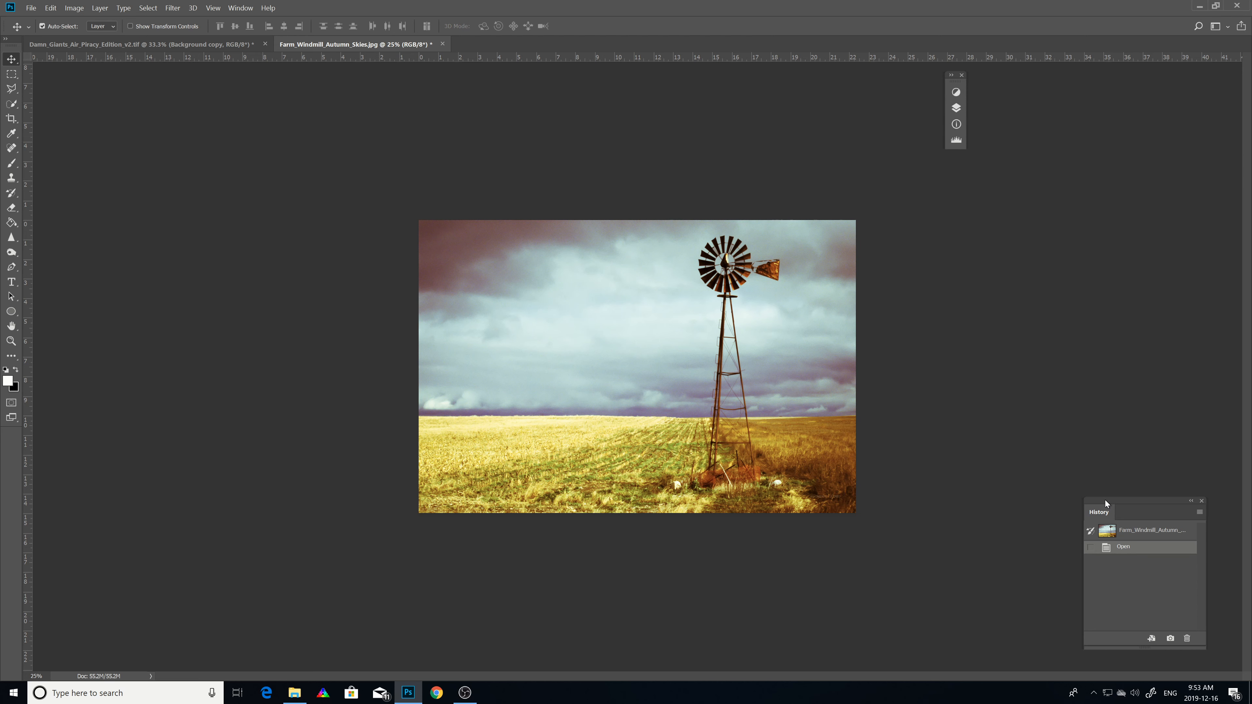
Step: Dock the History panel beside the collapsed group, expand the panels, and drag History out as a separate floating panel
left_click_drag(1105, 500, 966, 93)
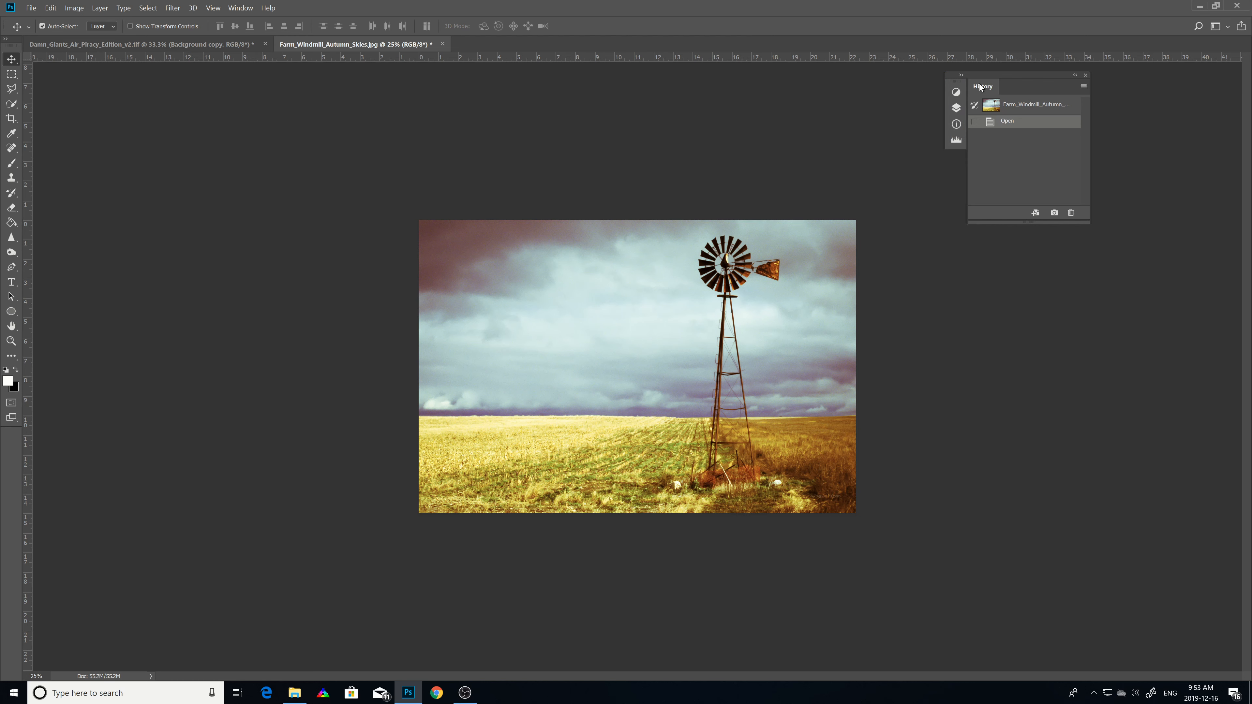
left_click(960, 75)
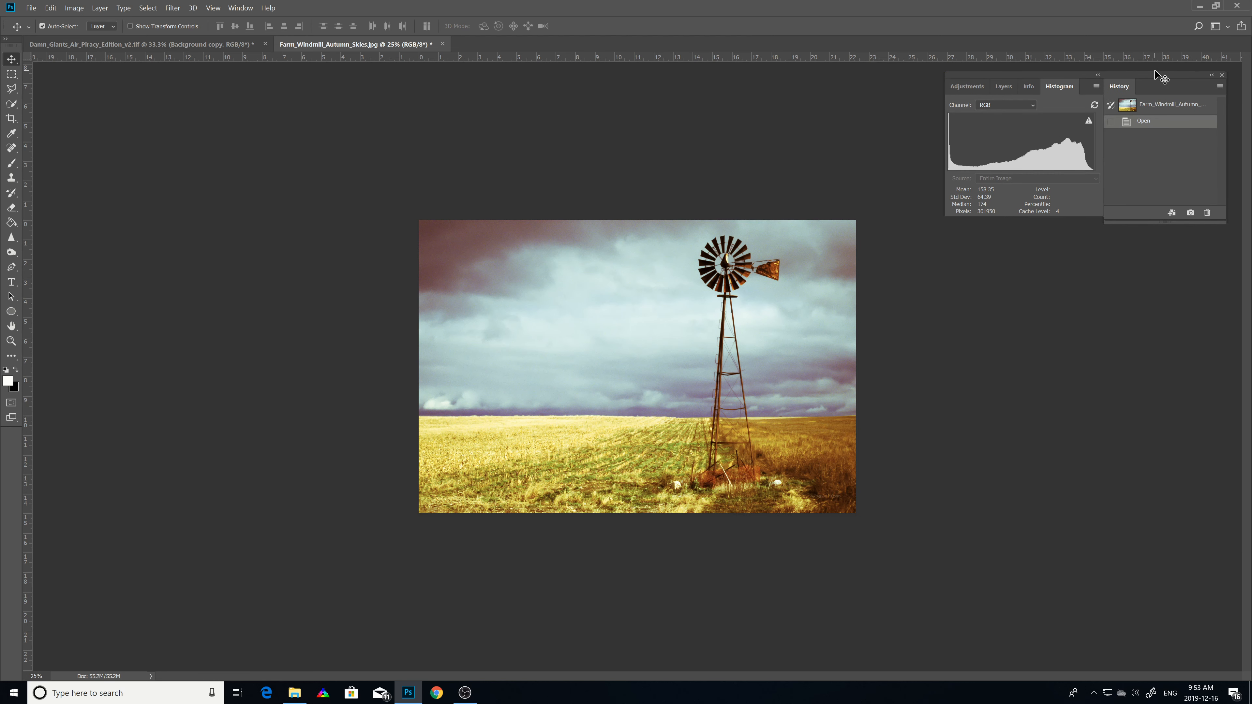
left_click_drag(1153, 78, 1089, 380)
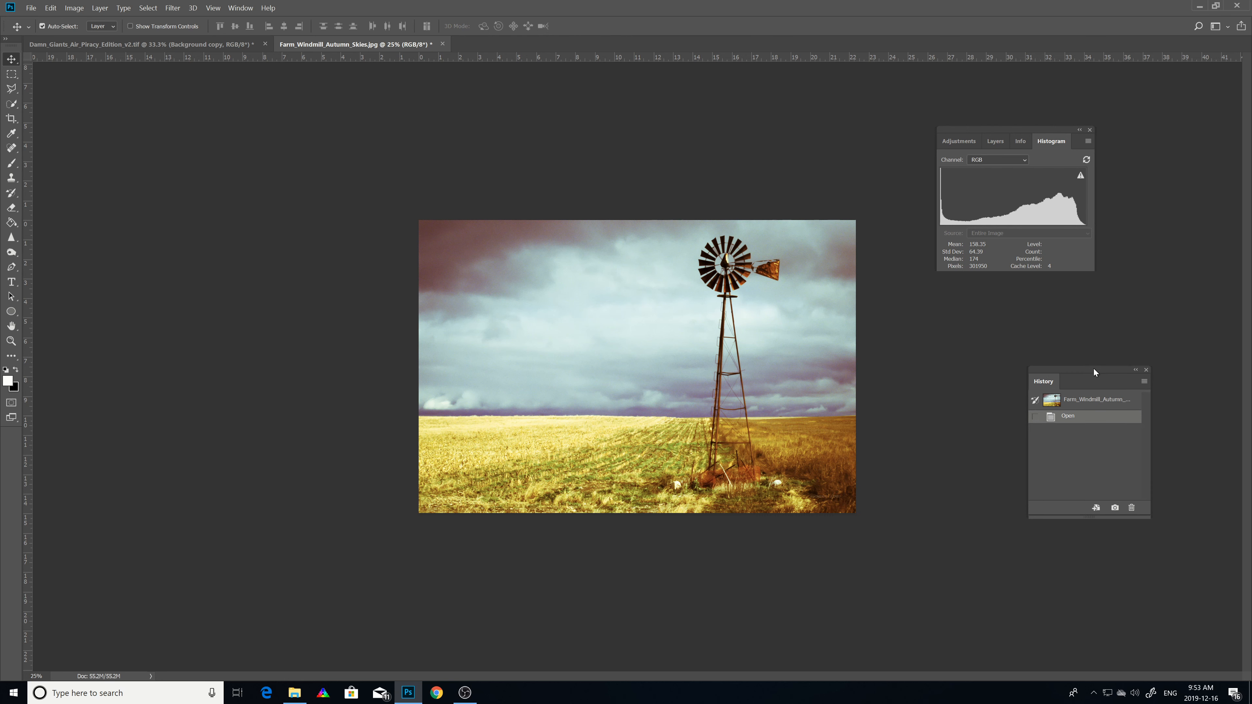
Step: Dock the History panel as a tab in the panel group, then collapse the group to icons and expand it again
left_click_drag(1093, 369, 1059, 145)
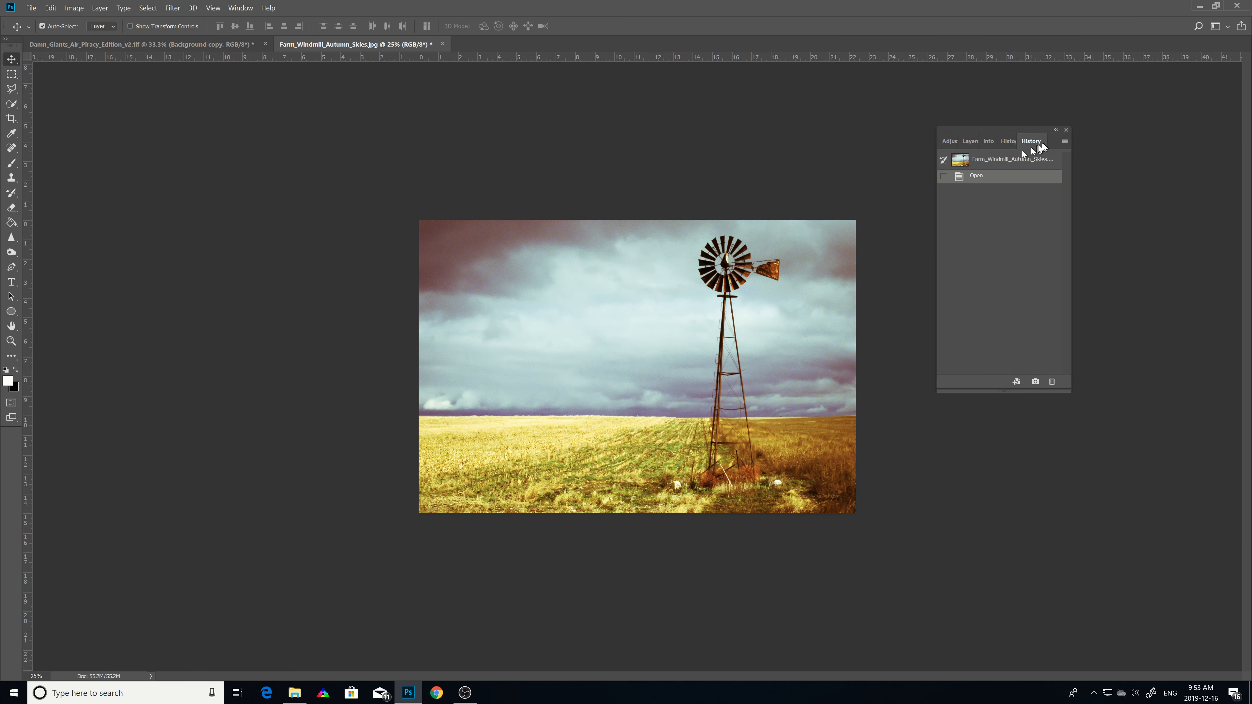
left_click(1056, 130)
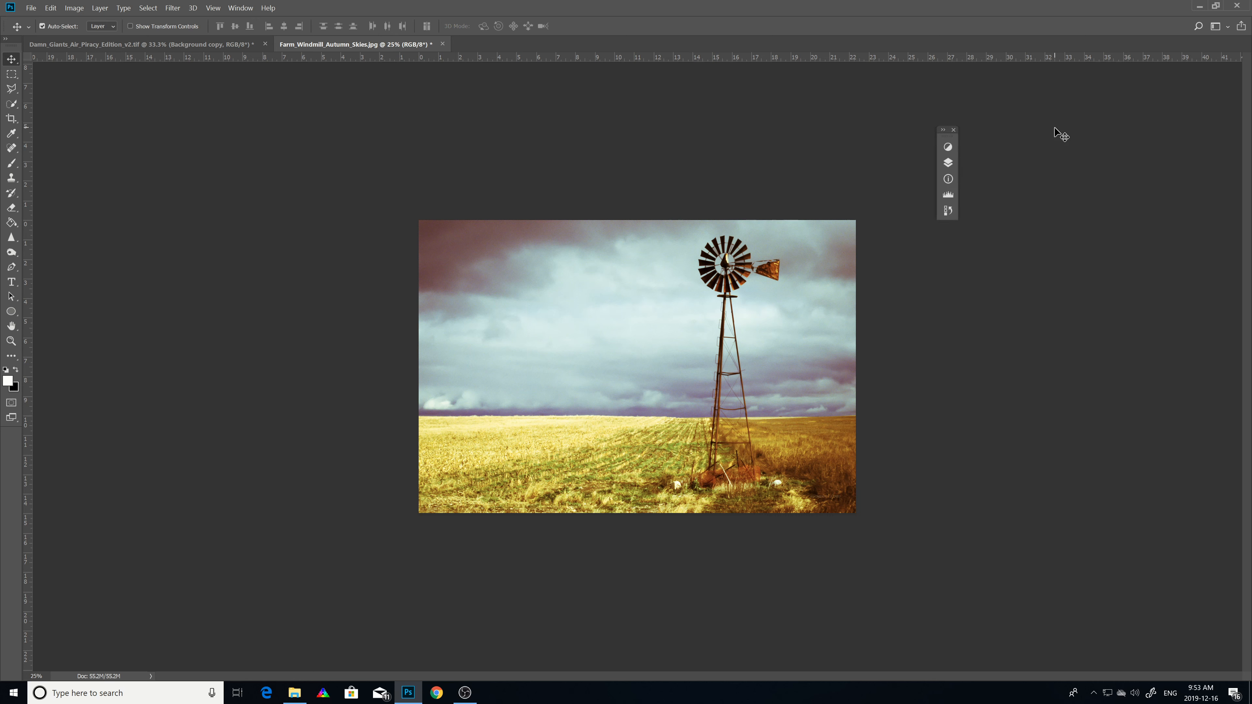
left_click(944, 131)
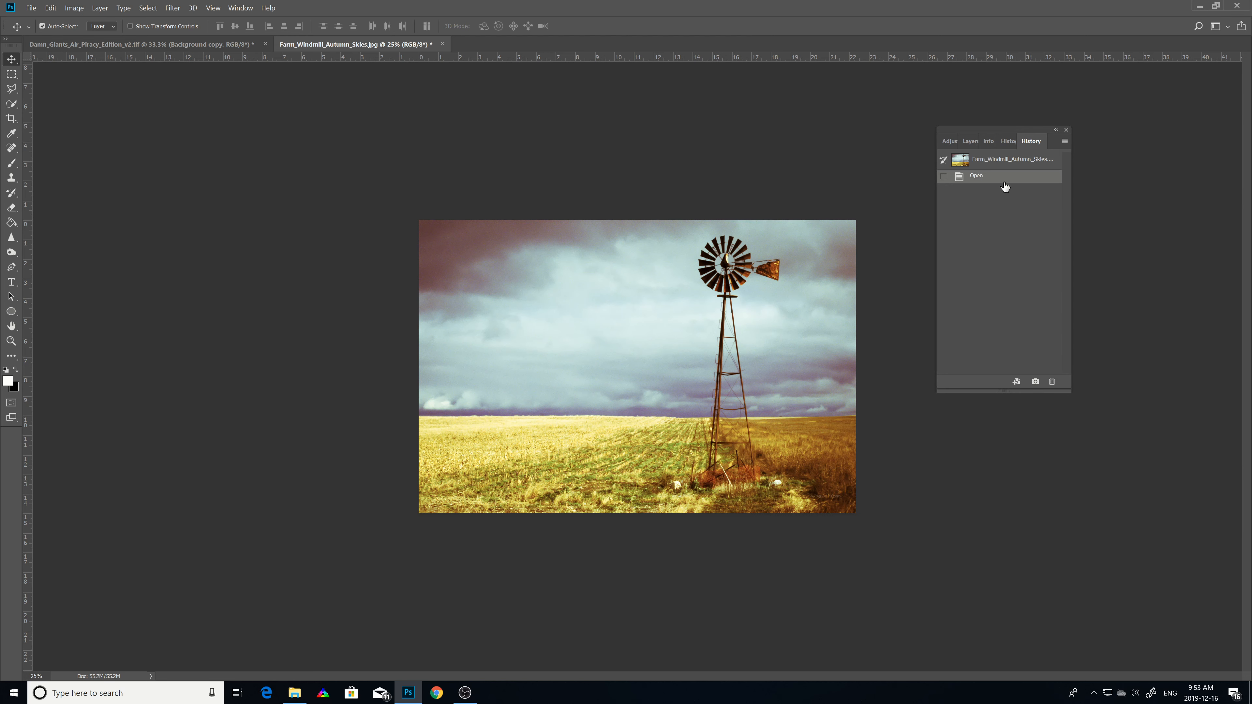
Step: Drag the History, Info, Layers and Histogram tabs out of the group as separate floating panels
left_click_drag(1034, 142, 964, 412)
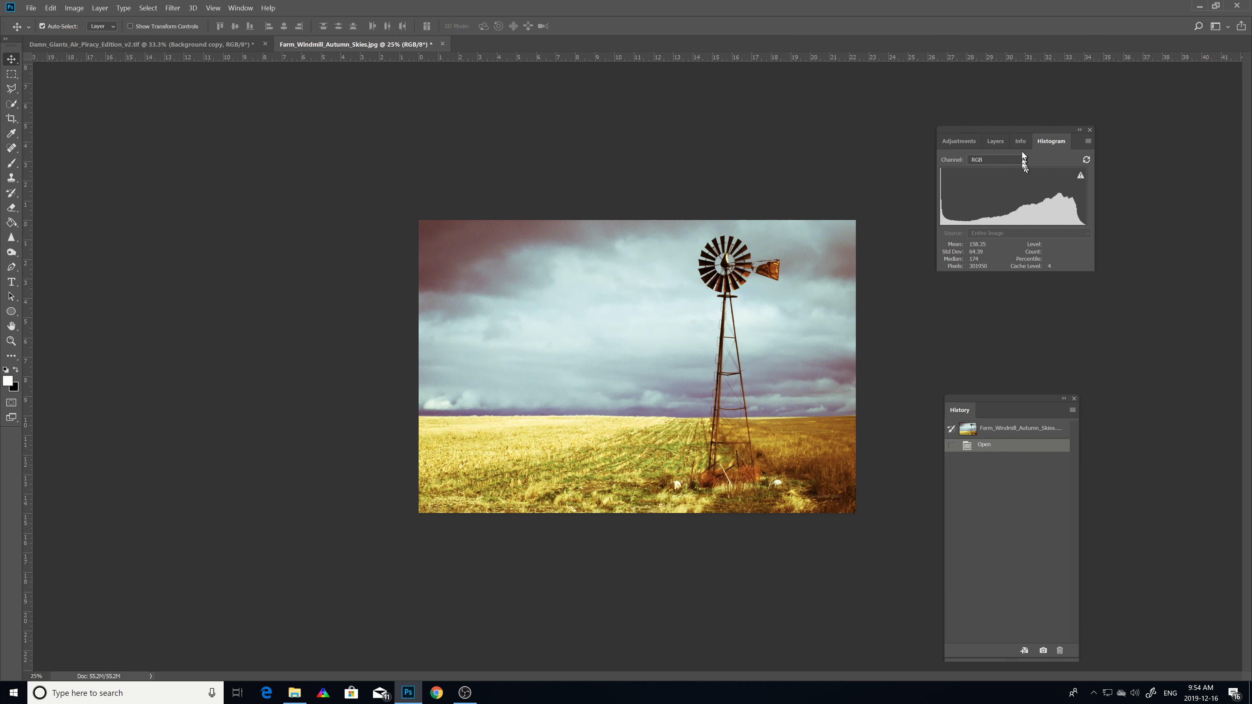
left_click_drag(1021, 141, 1092, 289)
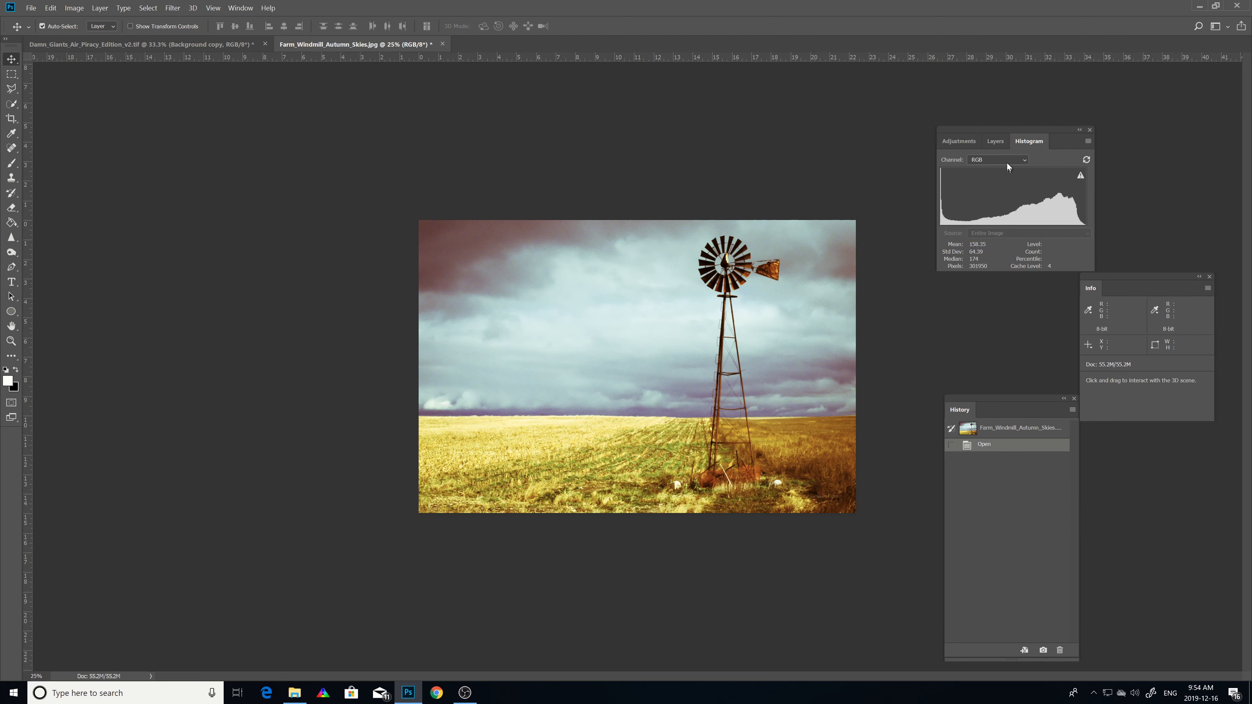
left_click_drag(994, 139, 920, 284)
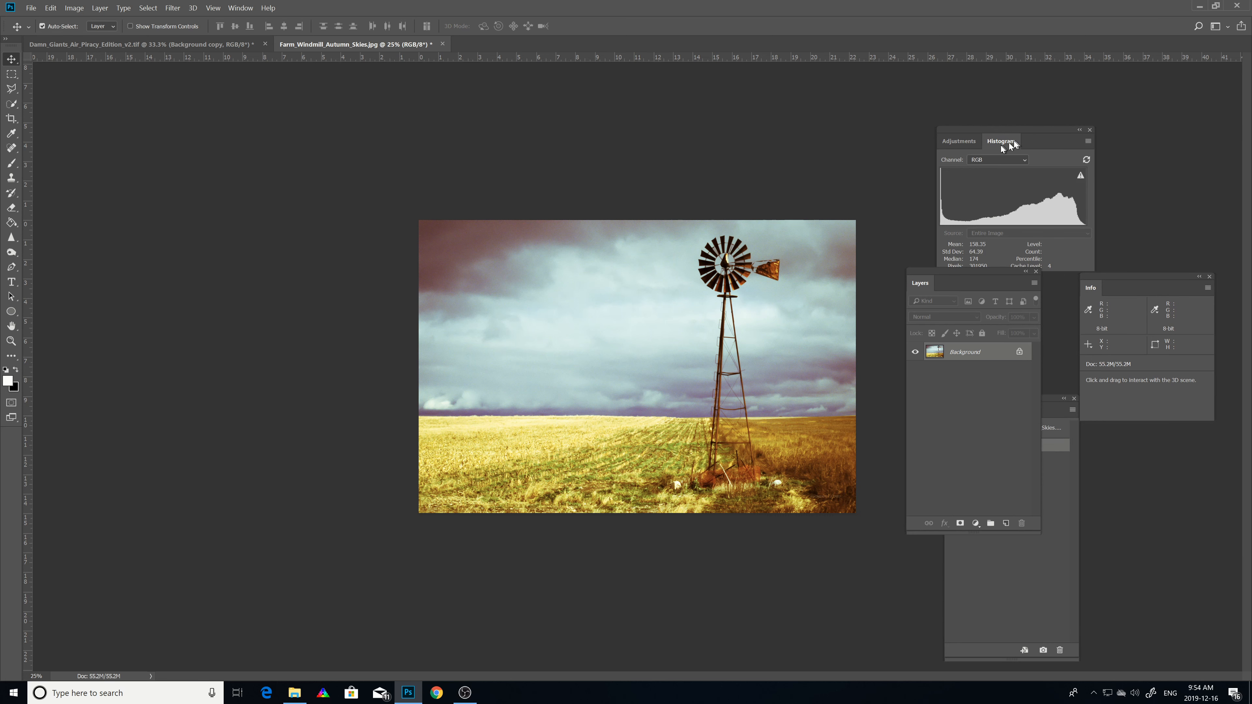
left_click_drag(1000, 145, 780, 81)
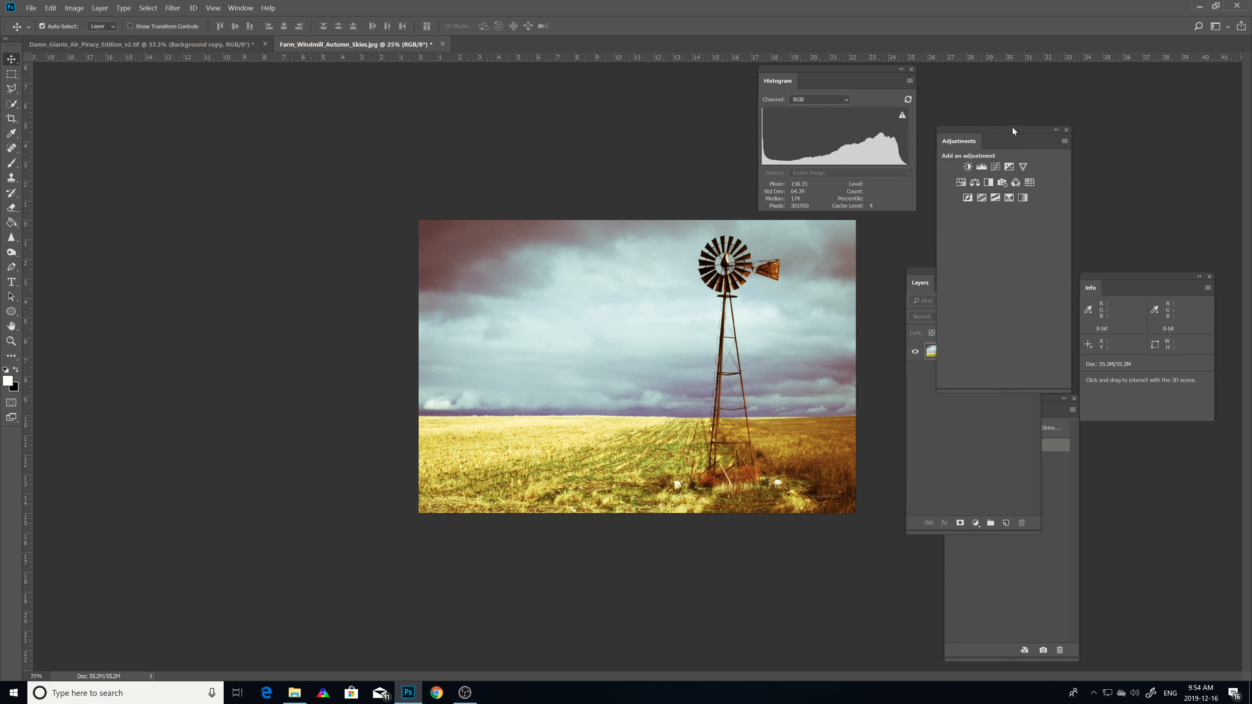
Step: Rearrange the floating Adjustments, Info and Layers panels around the workspace
left_click_drag(1012, 127, 1086, 79)
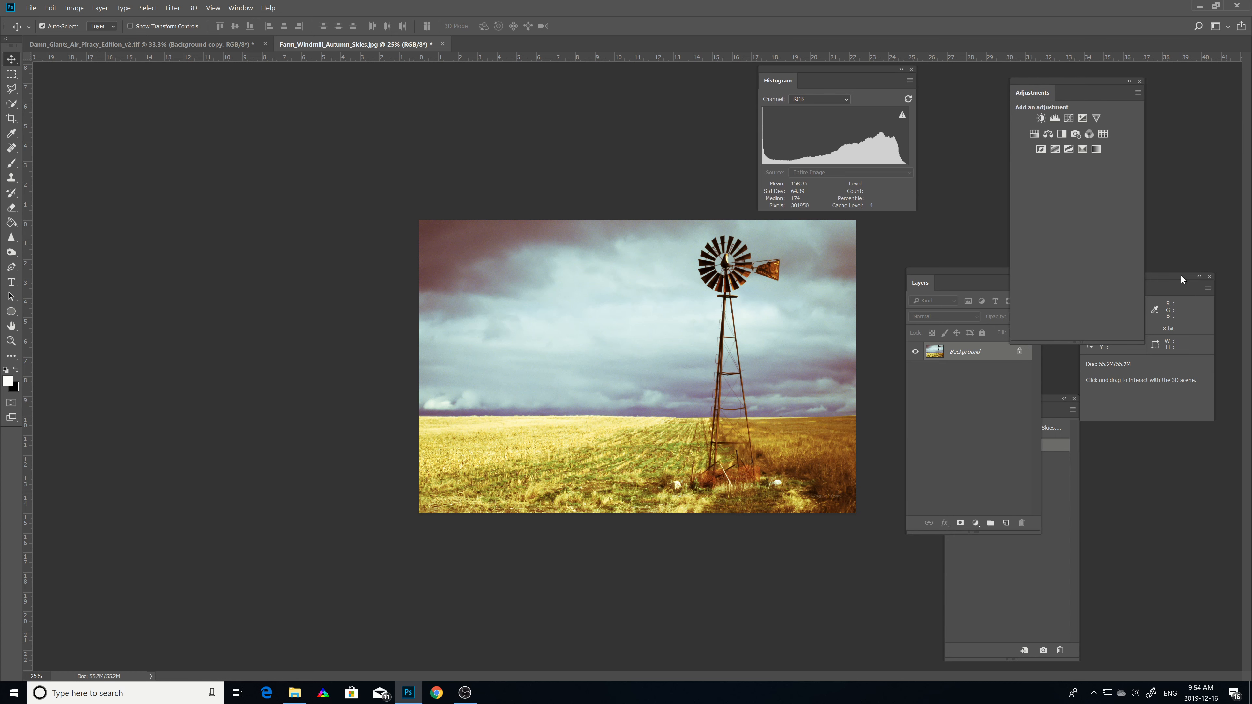
left_click_drag(1181, 280, 1193, 508)
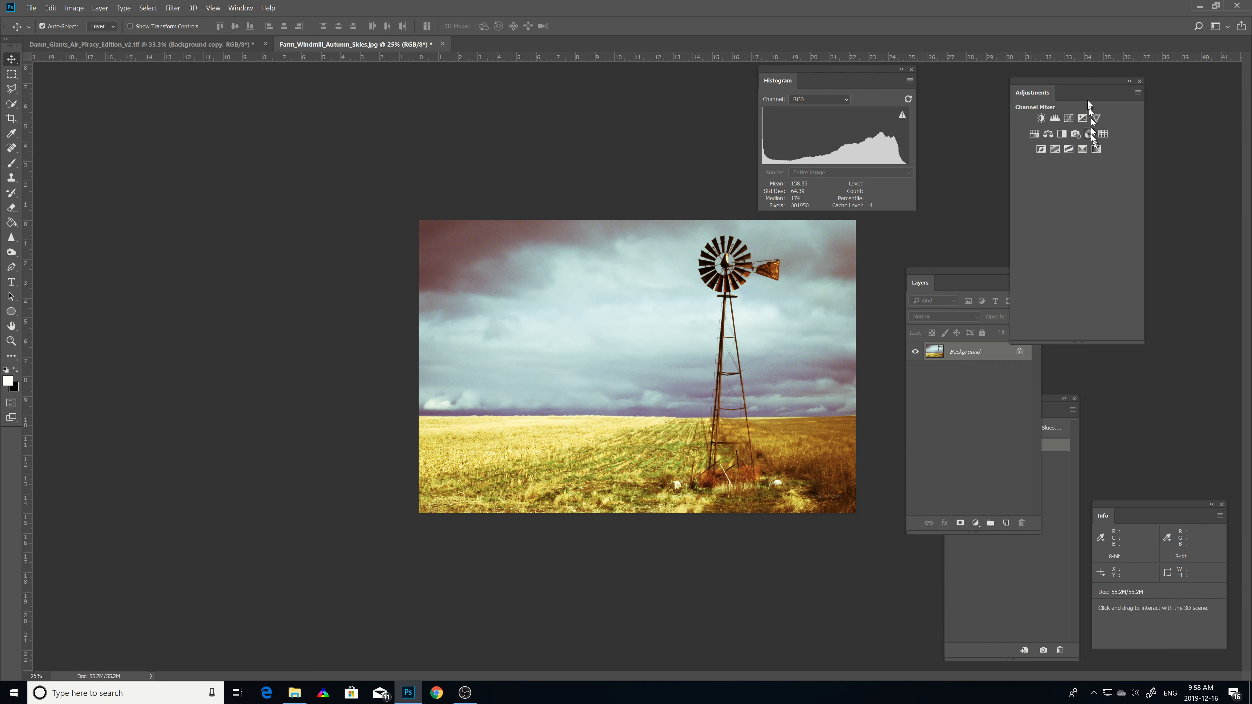
left_click_drag(1081, 83, 1152, 84)
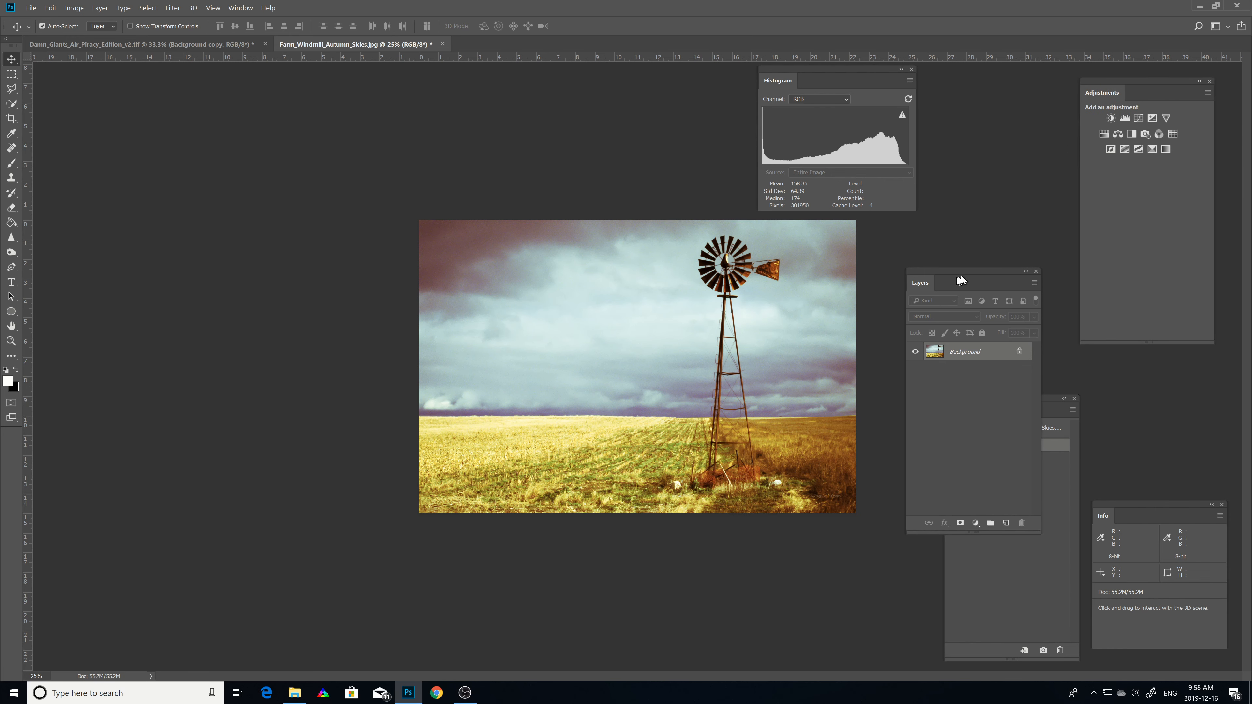
left_click_drag(964, 278, 992, 74)
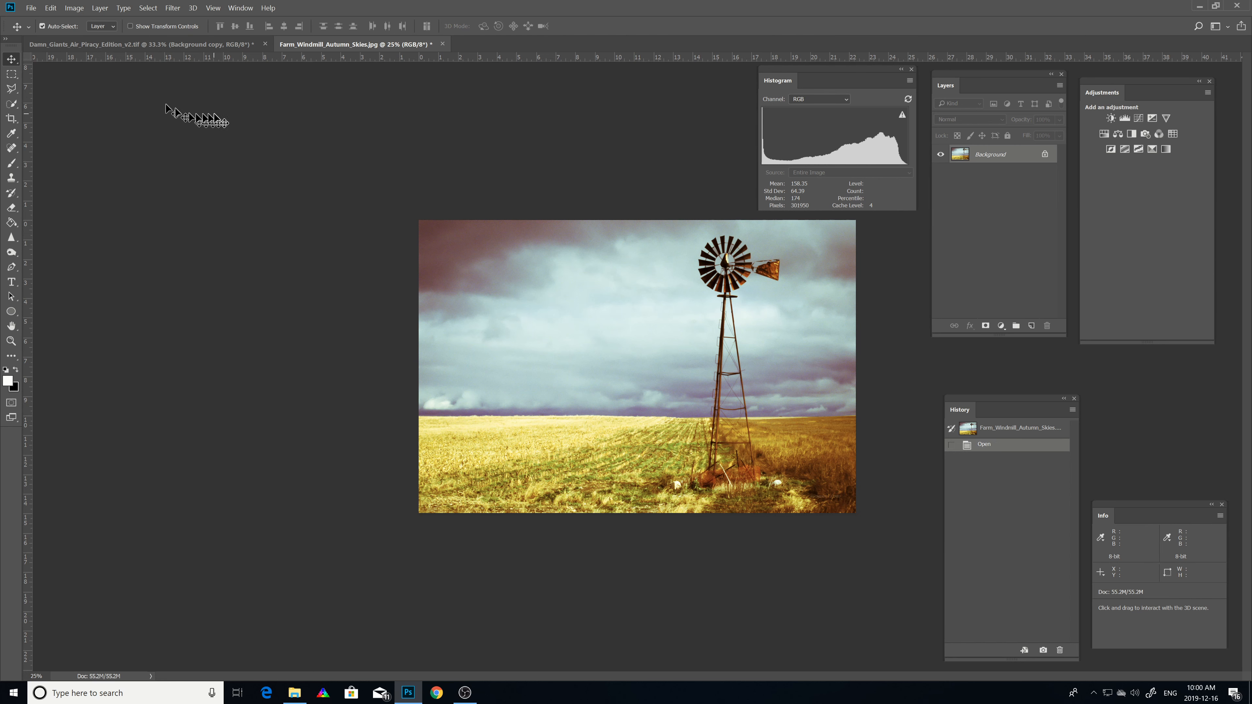
left_click(74, 8)
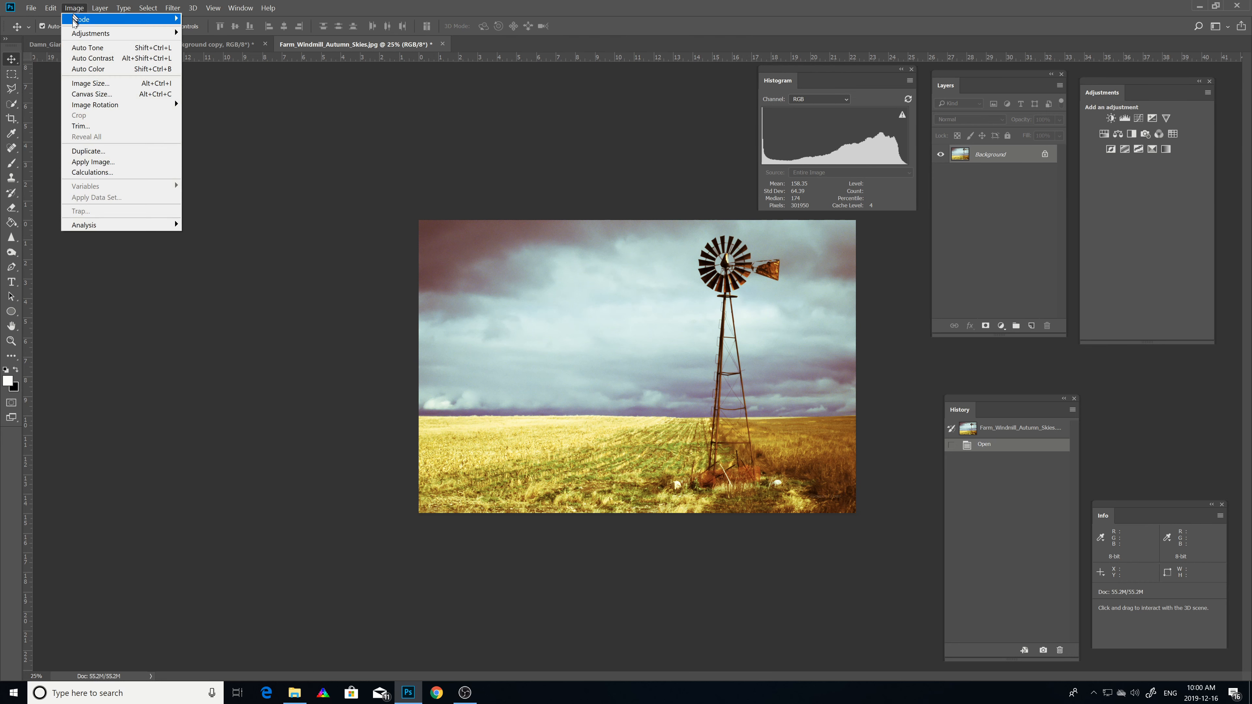
mouse_move(76, 33)
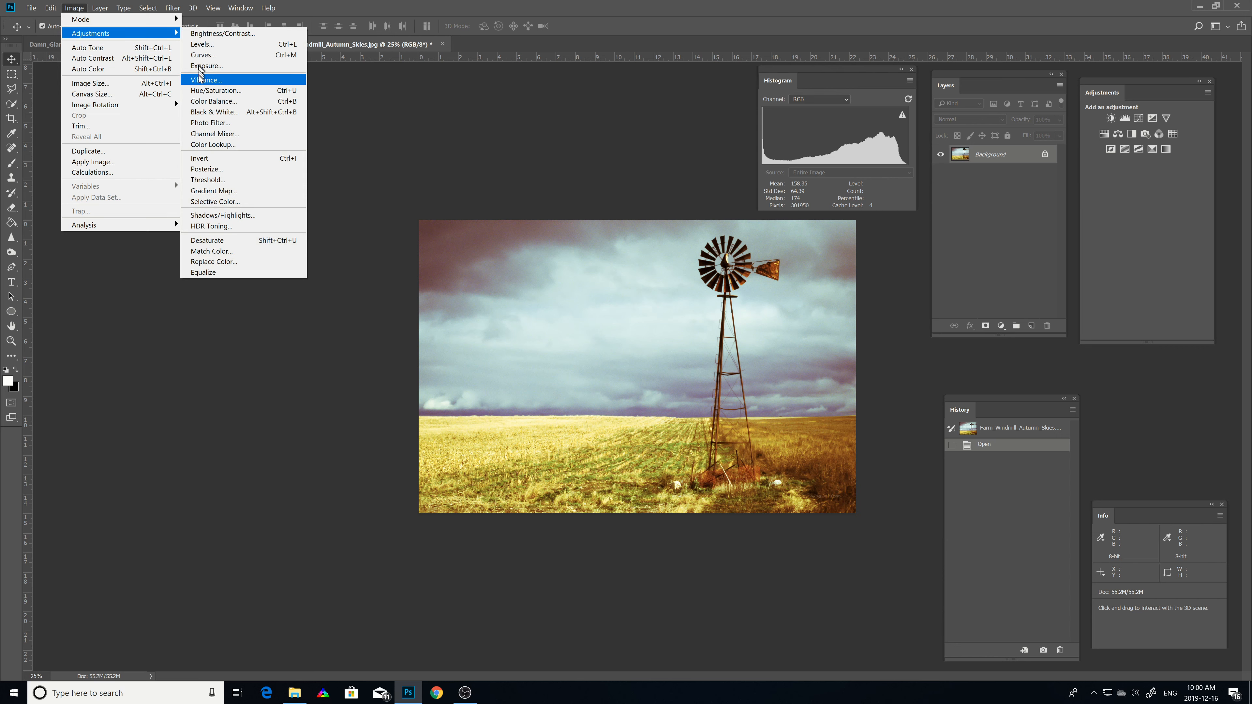
left_click(364, 120)
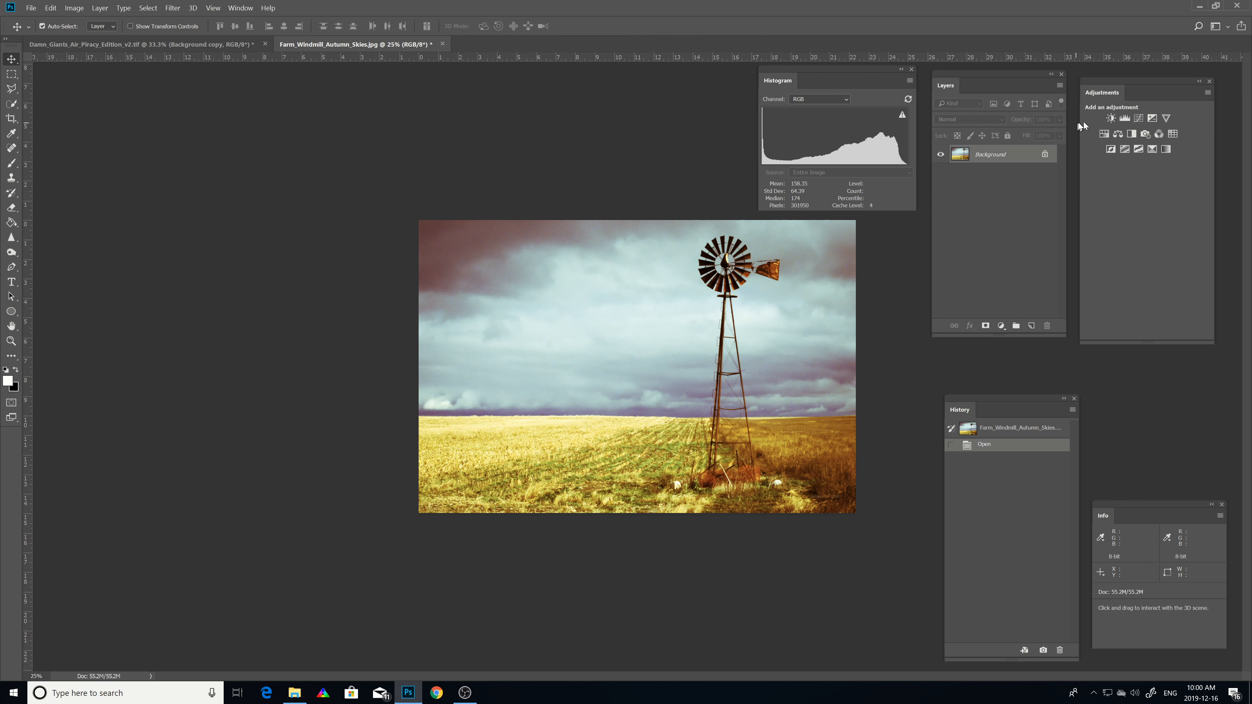
Step: Add a Brightness/Contrast adjustment layer and nudge its Brightness to 2
left_click(1111, 119)
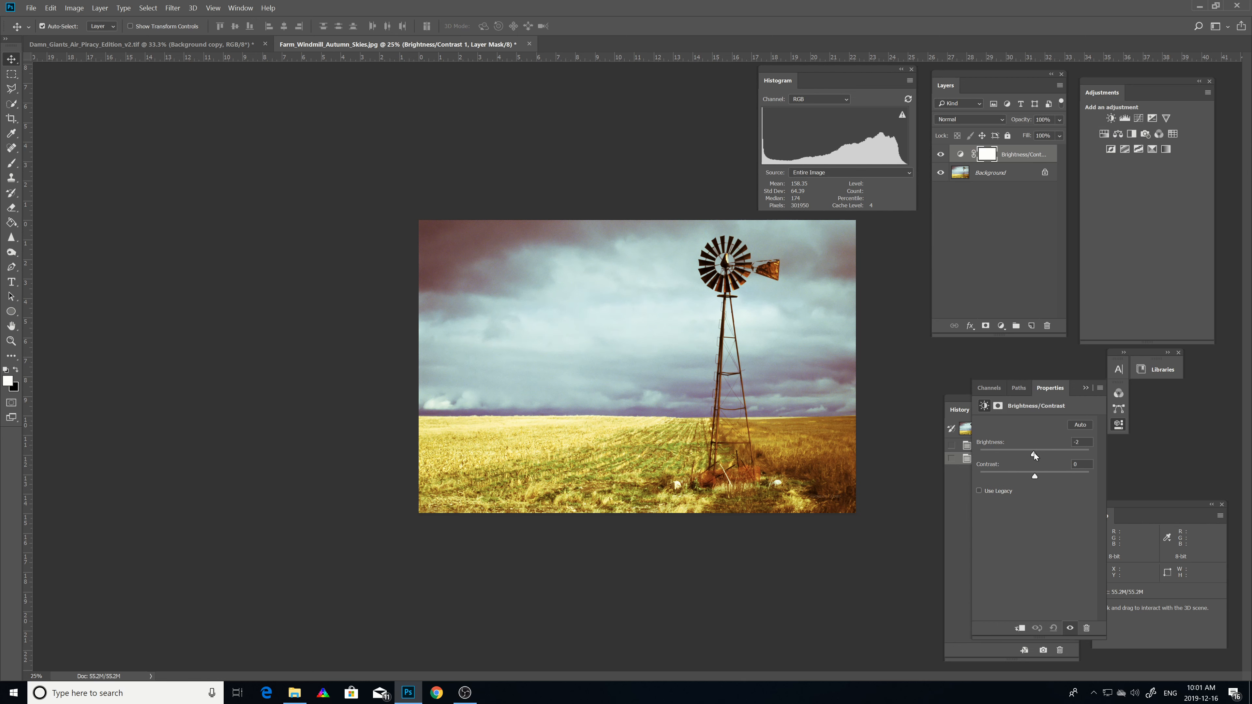
mouse_move(1033, 453)
left_mouse_down()
mouse_move(1047, 453)
mouse_move(1035, 452)
left_mouse_up()
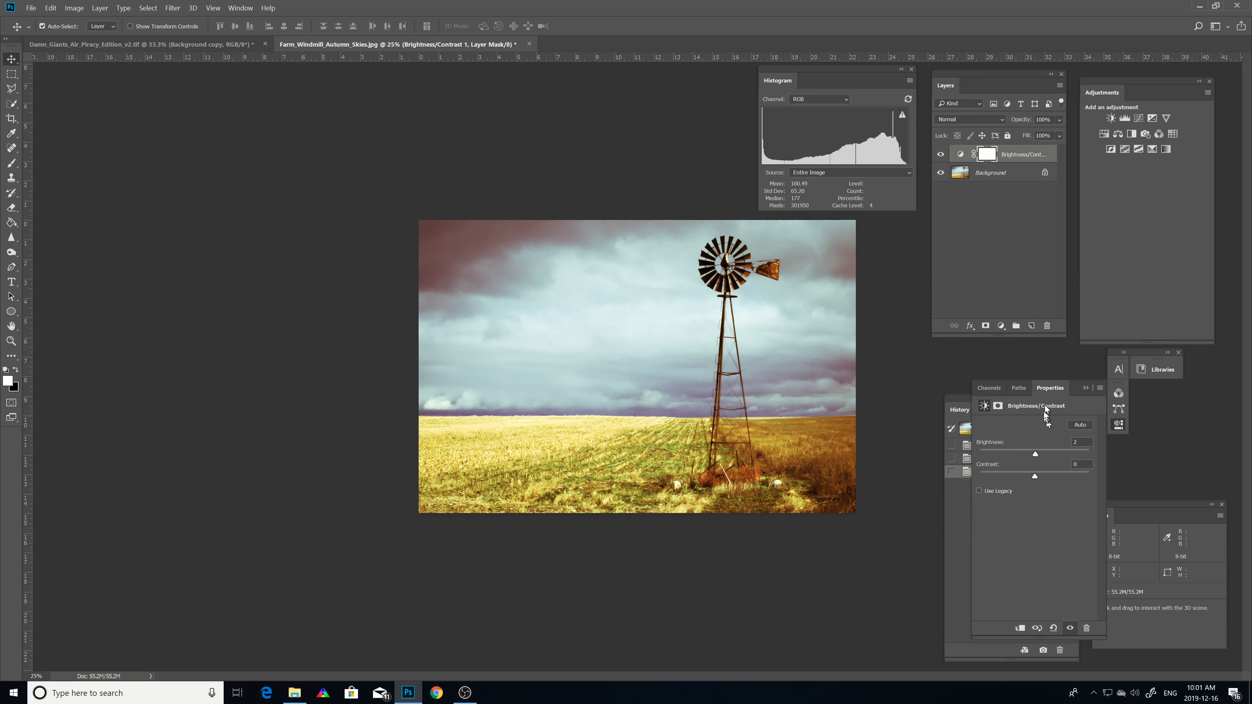
Step: Pull the Properties panel out as a floating panel and collapse the Channels and Paths group to icons
left_click_drag(1051, 388, 813, 471)
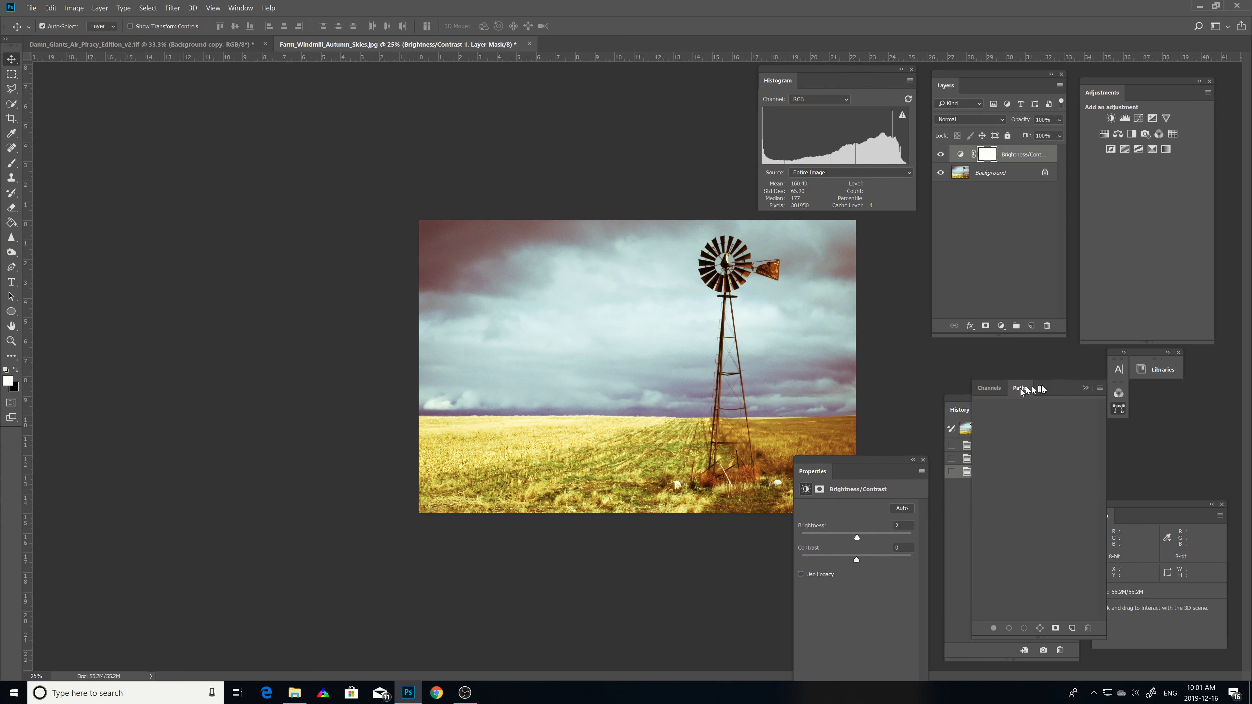
left_click(1085, 388)
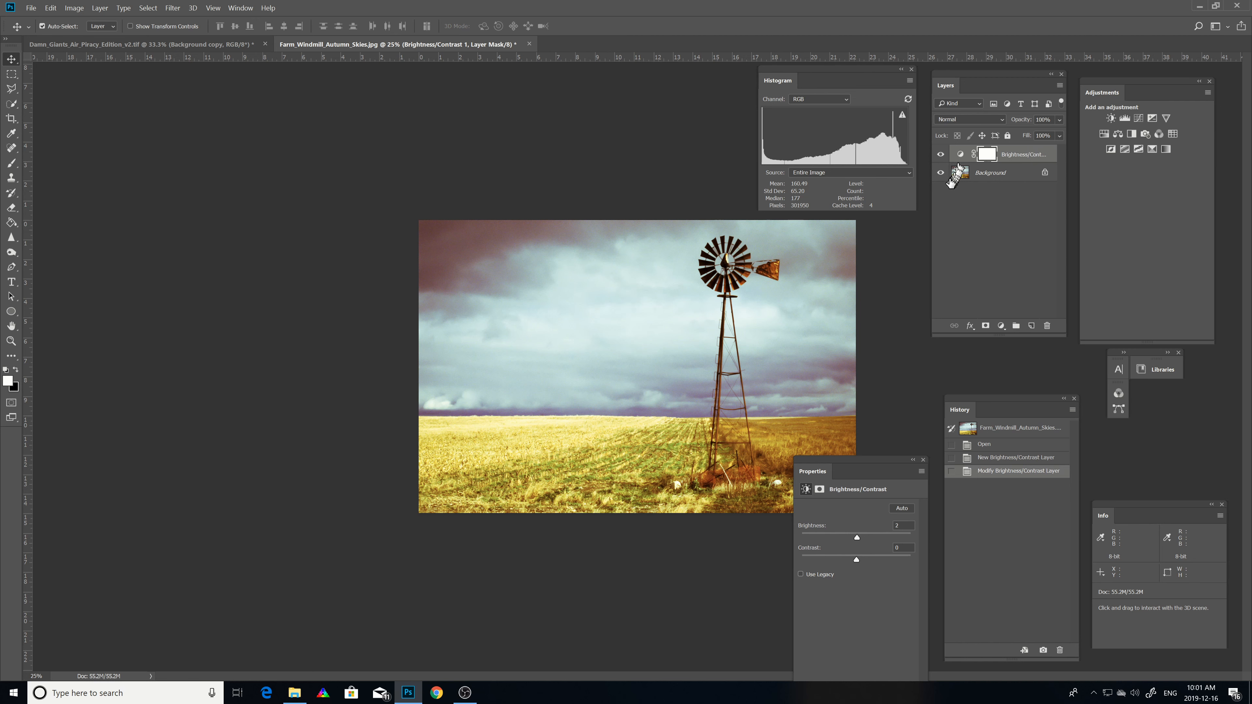
Step: Toggle the Brightness/Contrast layer's visibility and set its Brightness to 60
left_click(941, 155)
left_click(940, 154)
left_click_drag(858, 538, 878, 536)
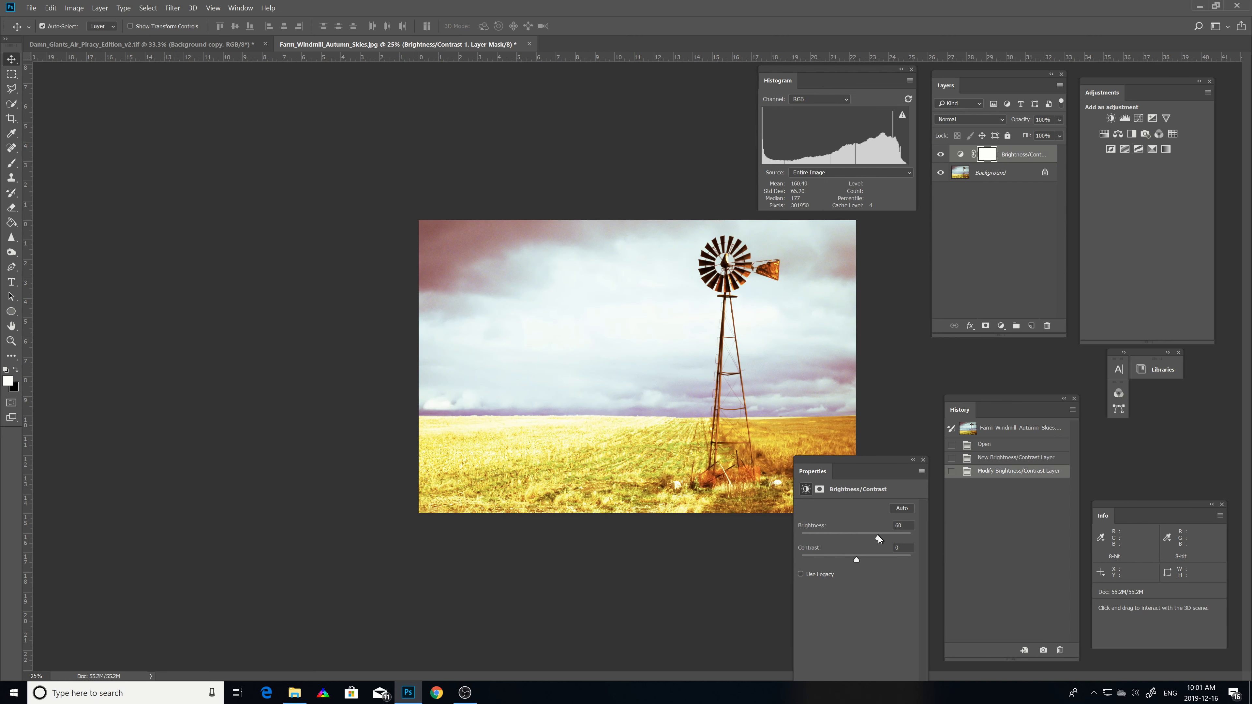
Step: Toggle the Brightness/Contrast layer's visibility to compare, then delete the layer
left_click(940, 154)
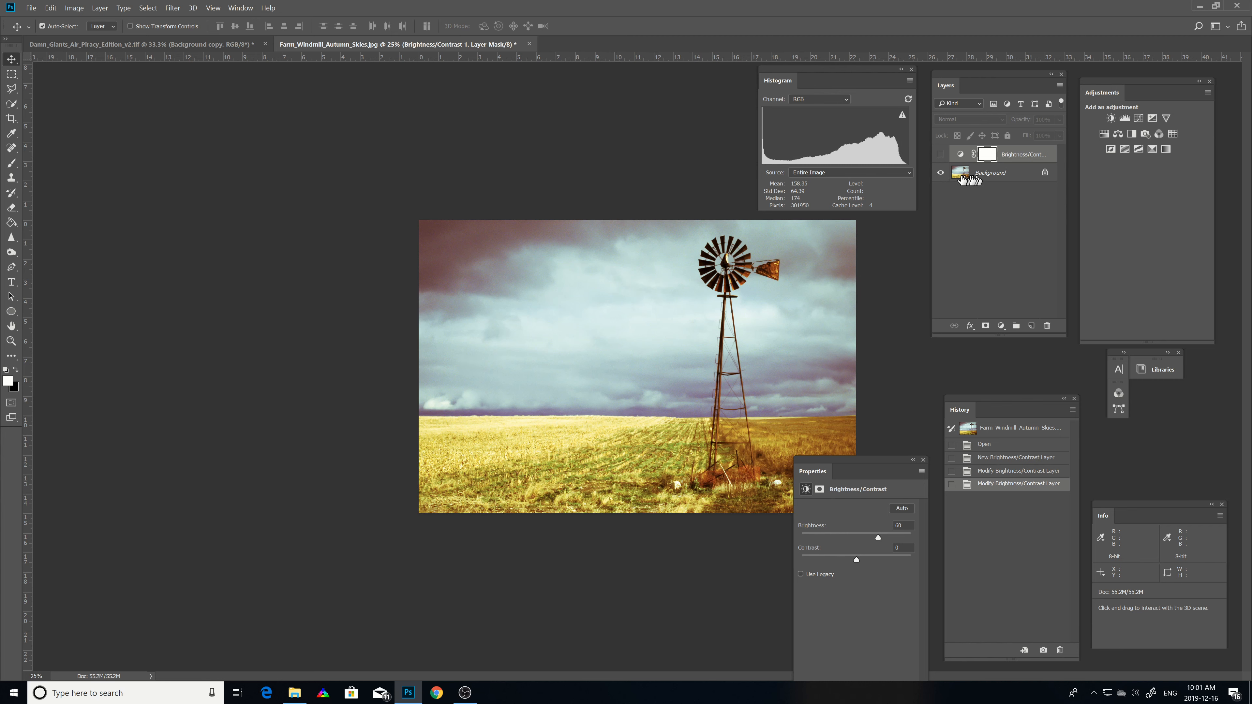
left_click(940, 154)
left_click(940, 155)
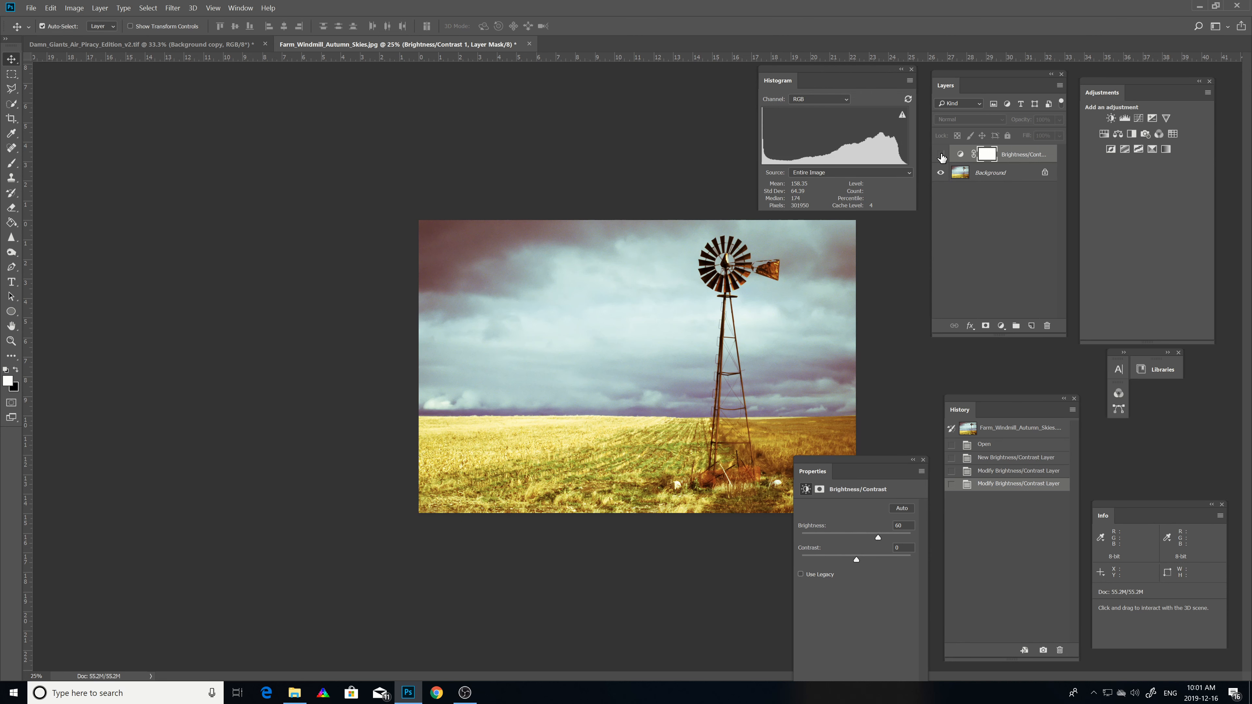
right_click(1007, 155)
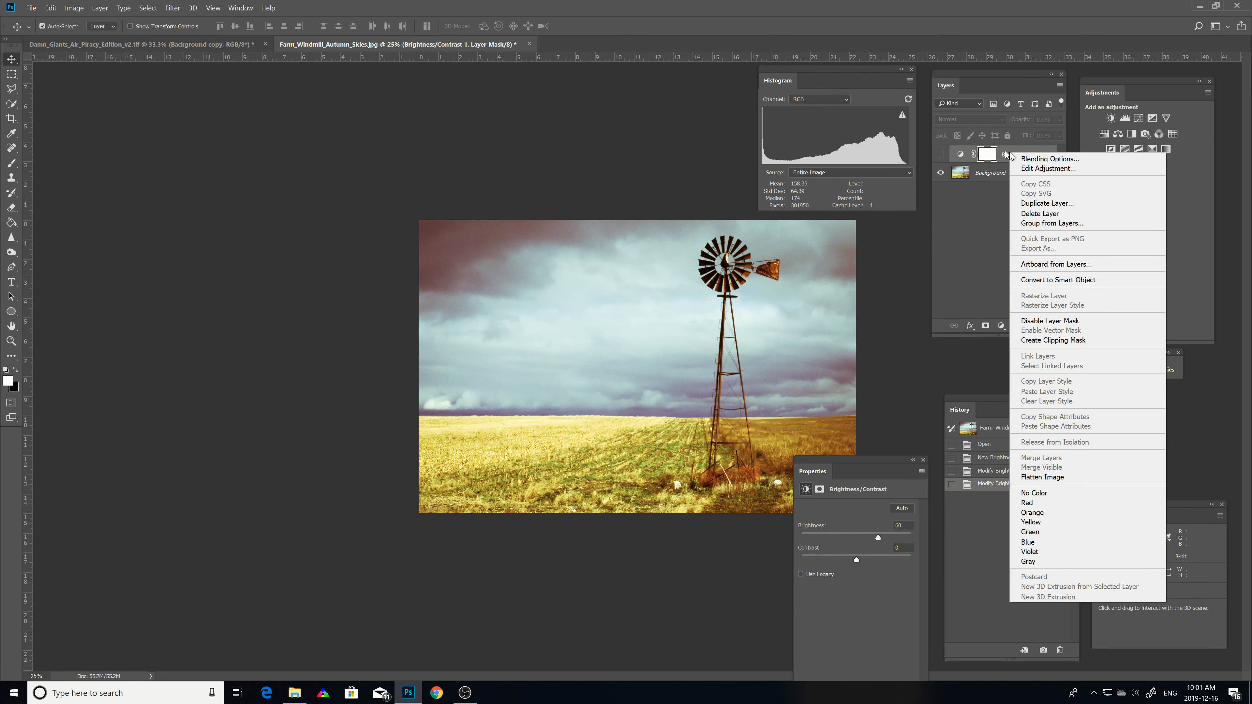
left_click(1033, 215)
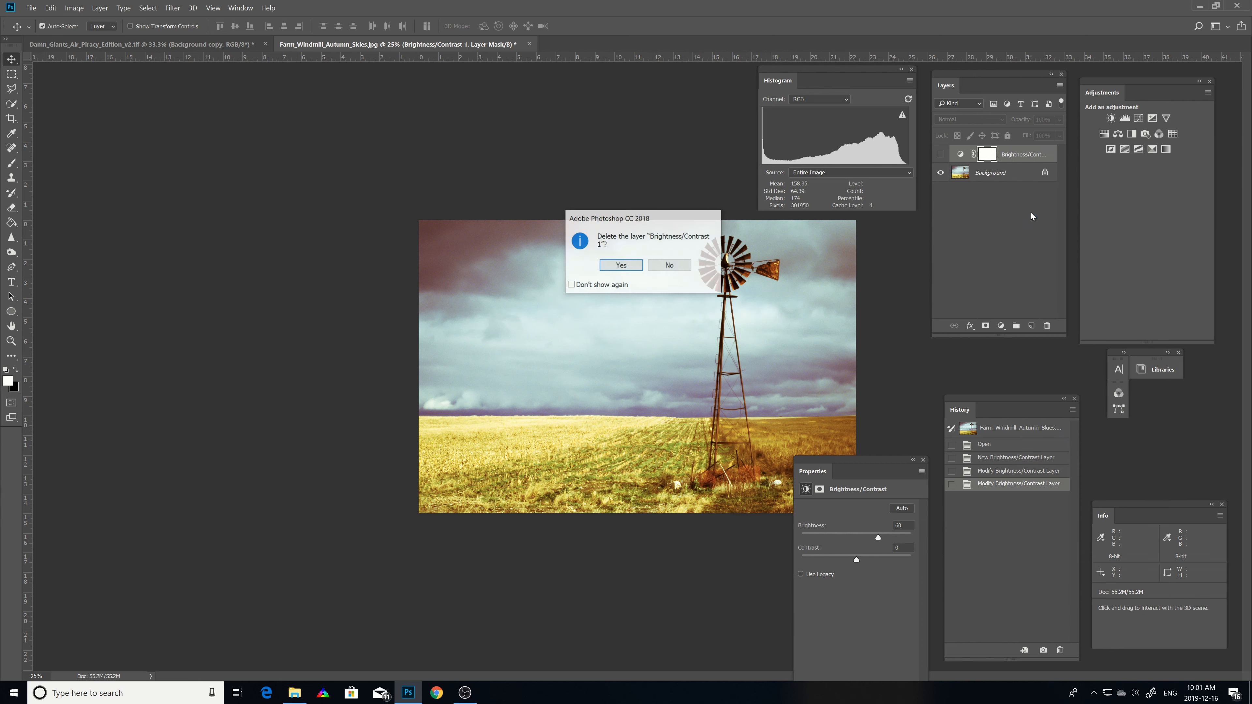
left_click(622, 269)
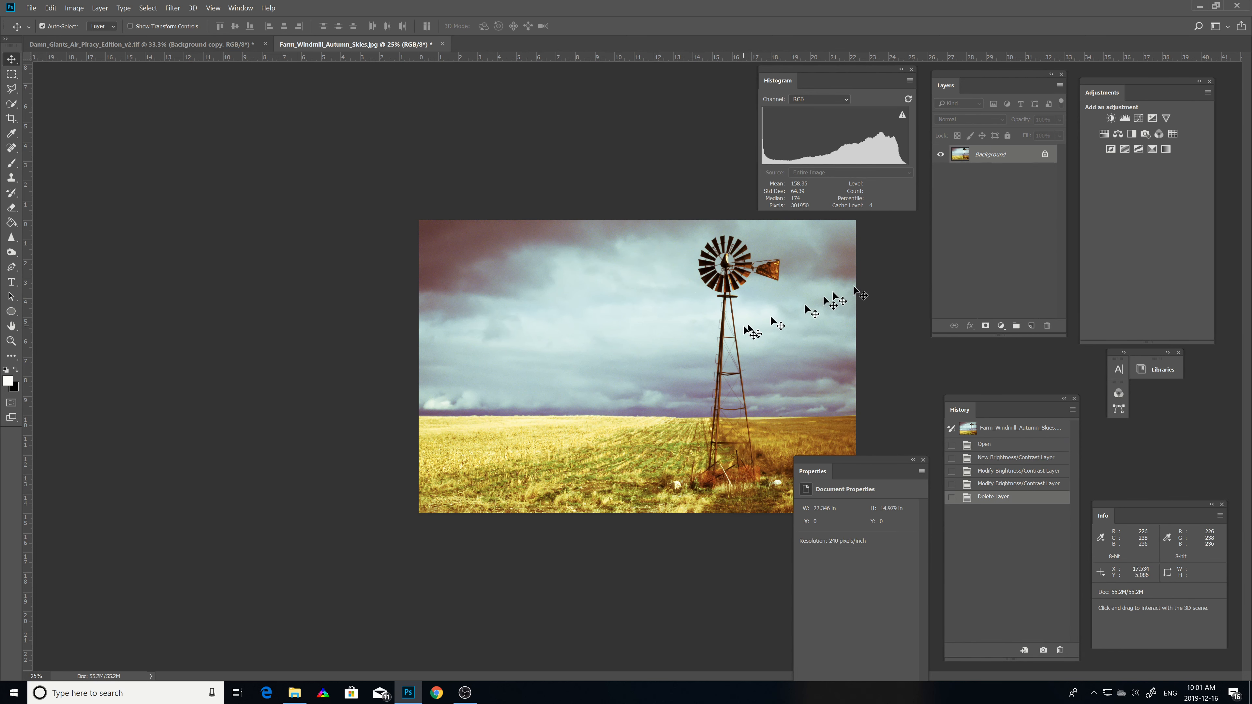
Step: Open the Brightness/Contrast dialog, preview Brightness at 29, and cancel it
left_click(71, 9)
mouse_move(76, 34)
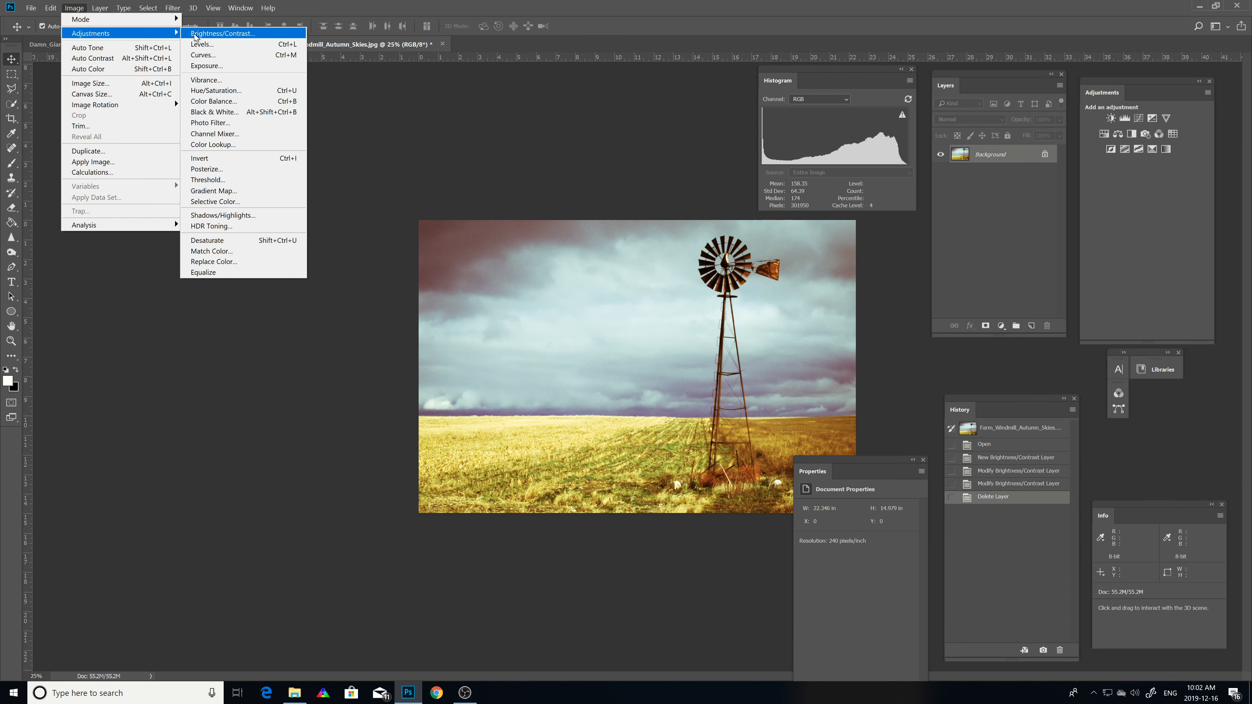
left_click(194, 35)
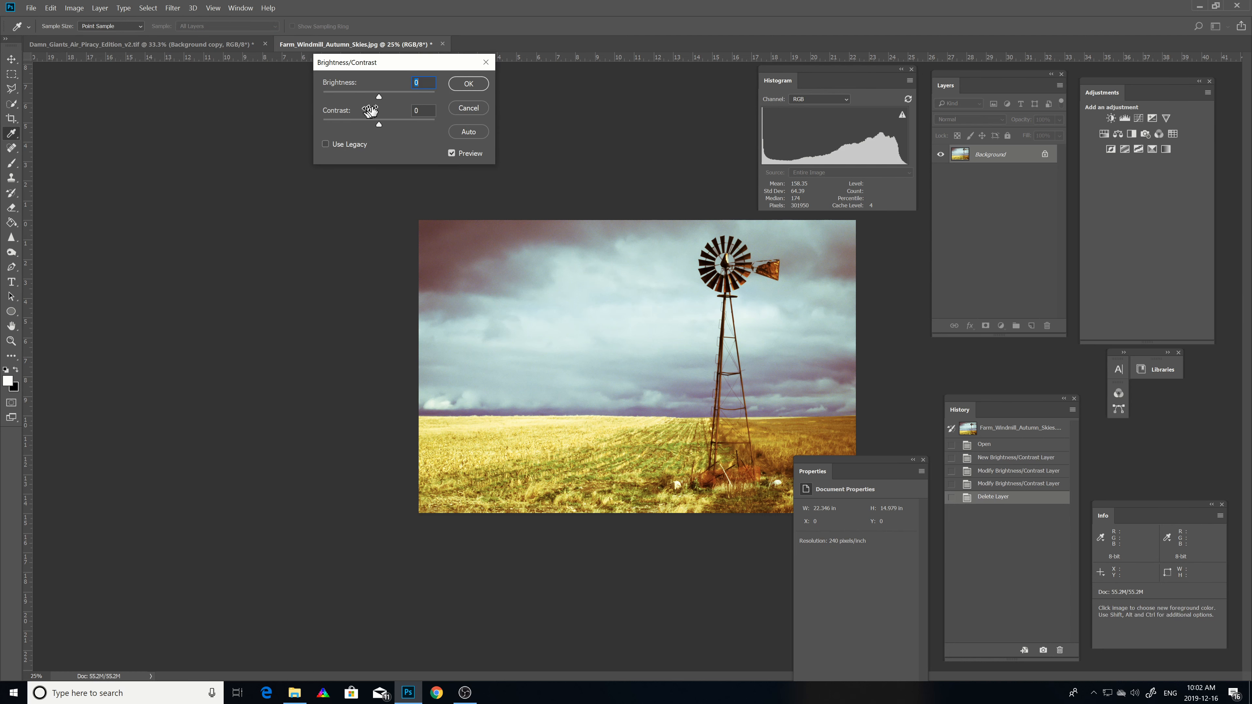
left_click_drag(378, 95, 390, 97)
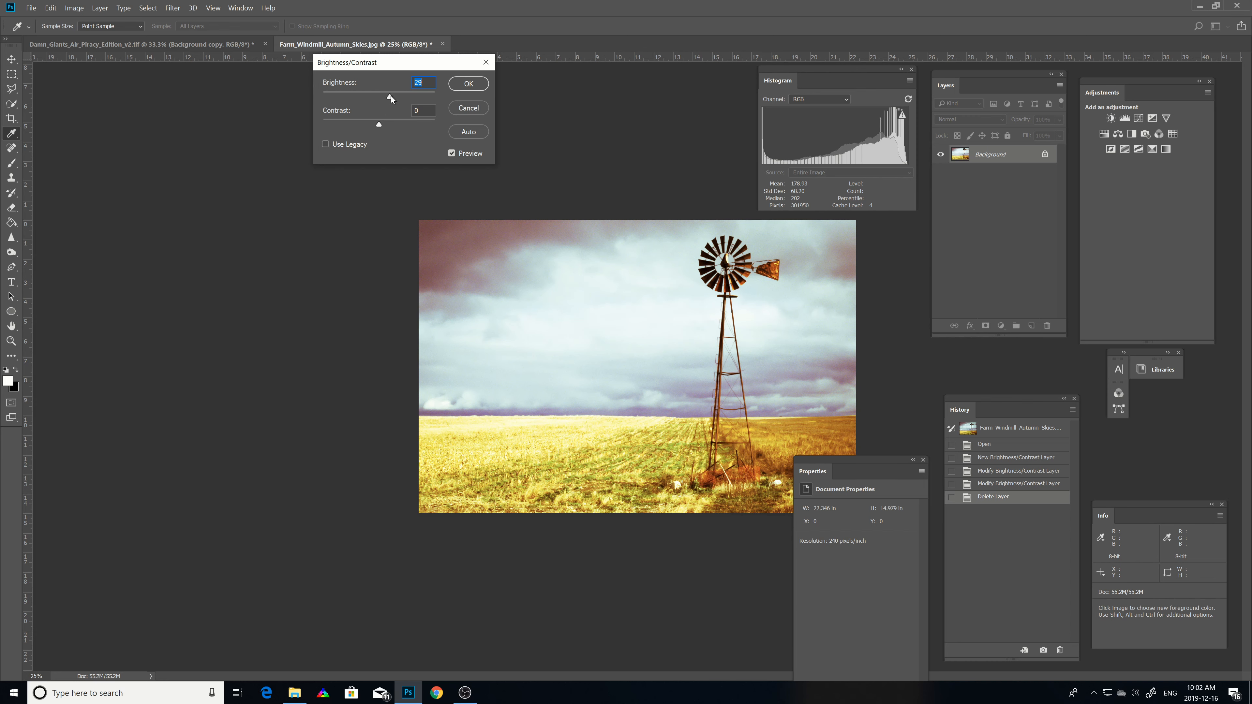
left_click(467, 108)
Step: Switch to the Move tool, add a Vibrance adjustment layer and toggle its visibility
key("v")
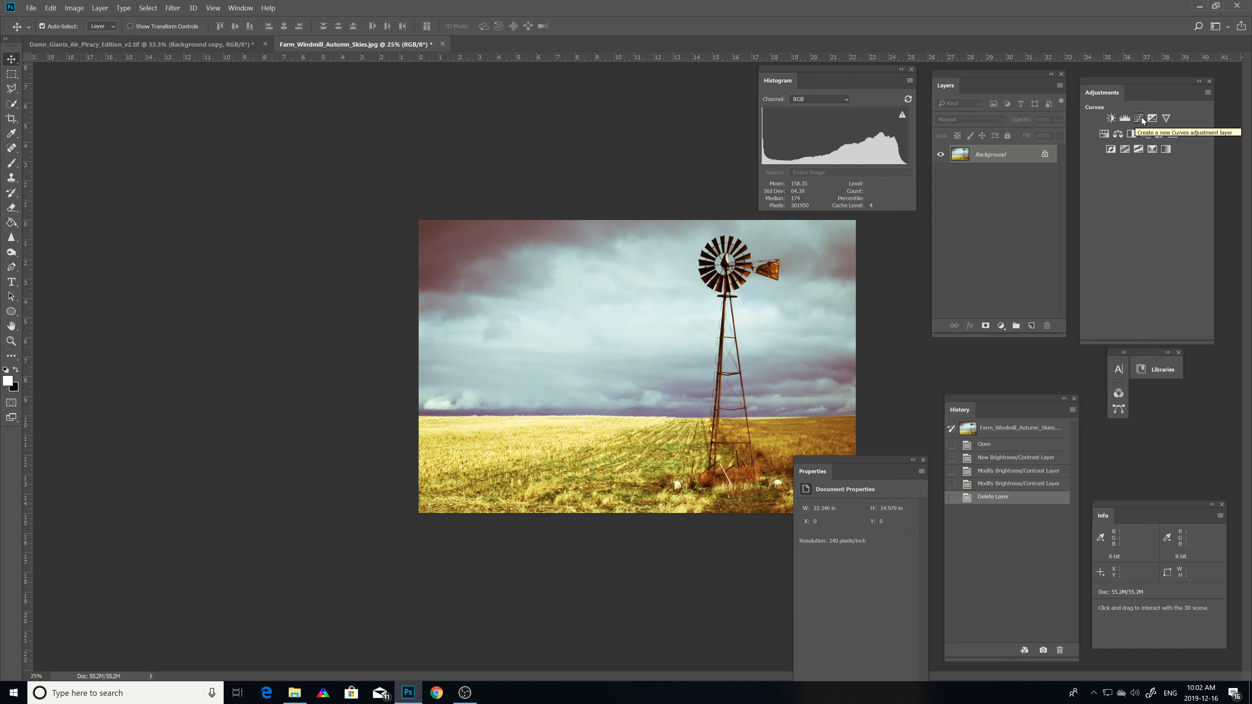
left_click(1166, 119)
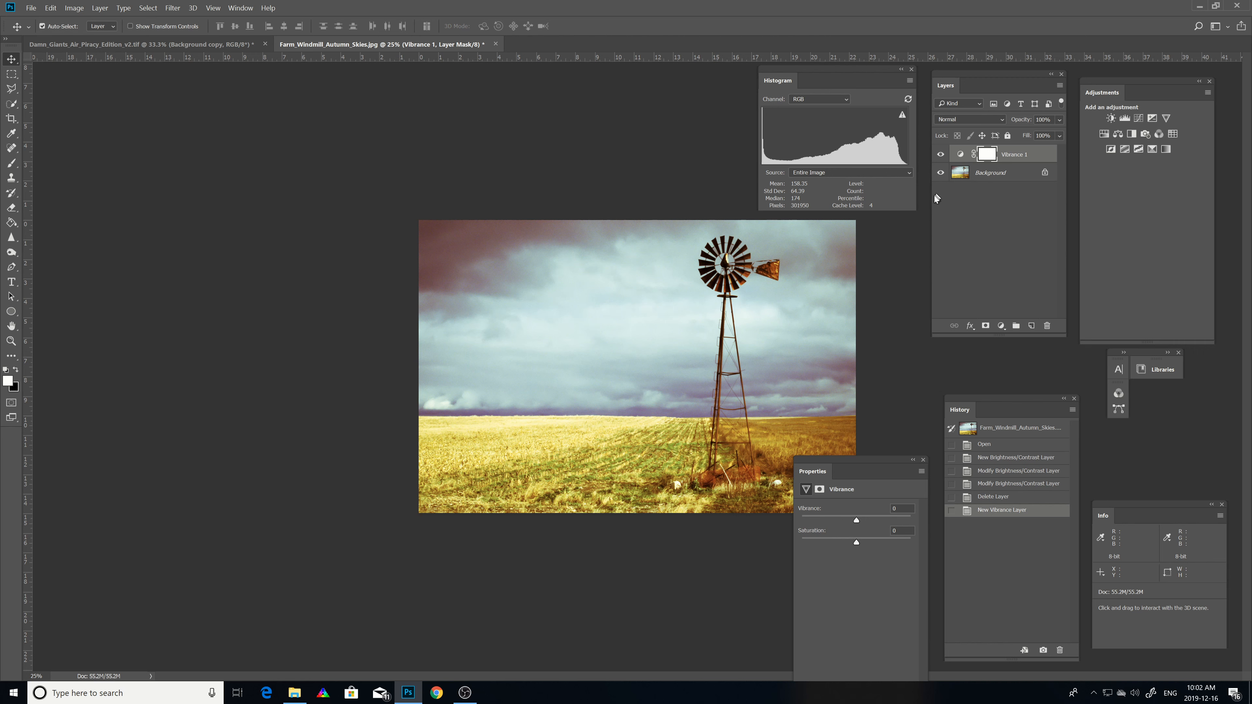
left_click(940, 155)
Step: Step back to the last Modify Brightness/Contrast Layer history state and add a Curves adjustment layer
left_click(1007, 484)
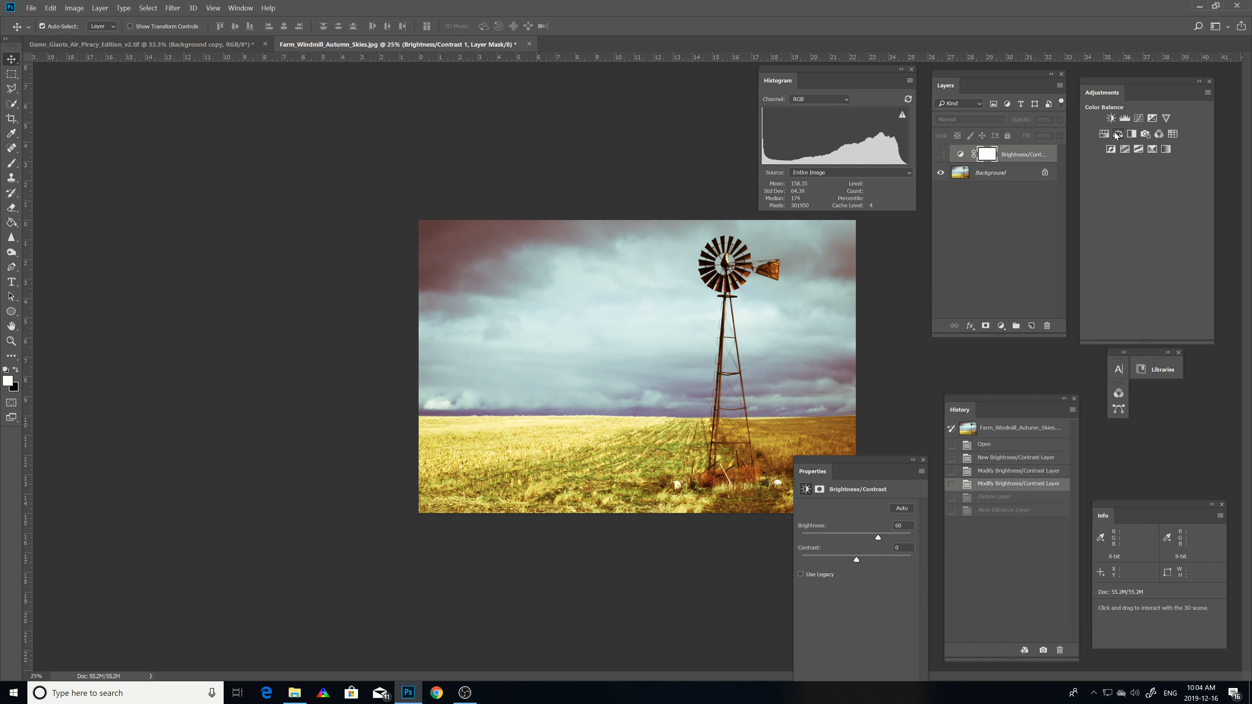
left_click(1138, 119)
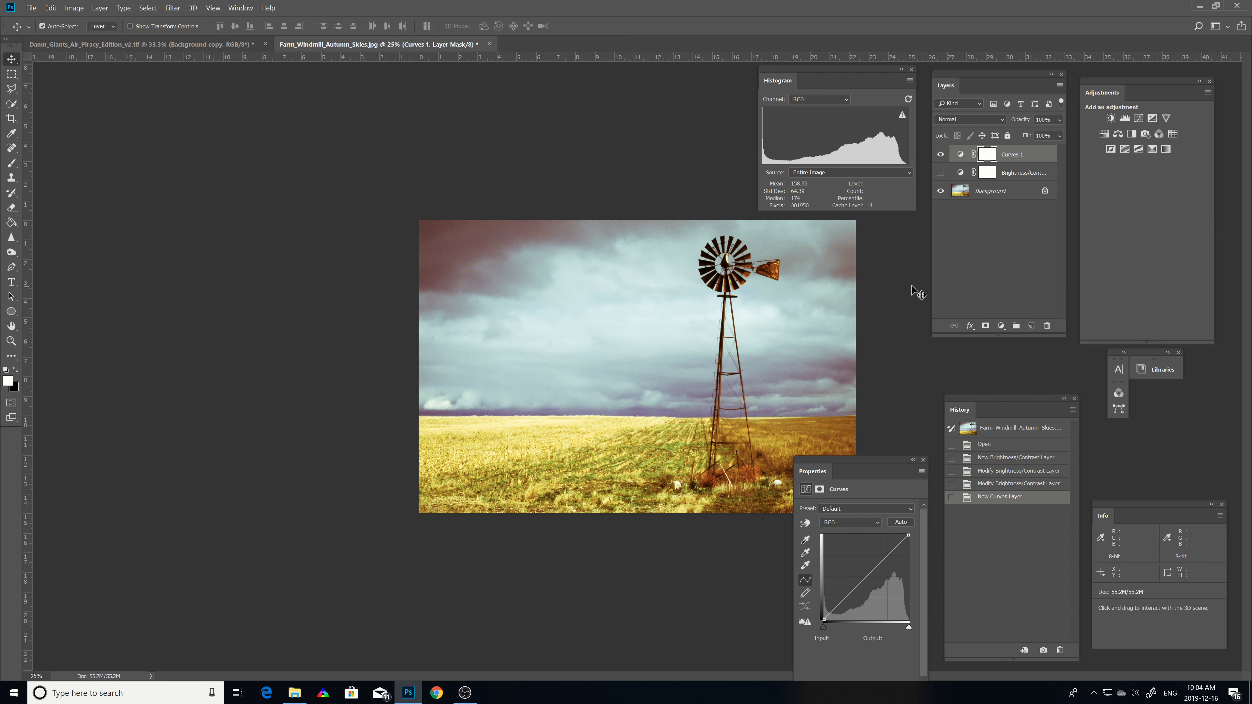
Step: Revert the document to the New Brightness/Contrast Layer history state
left_click(73, 8)
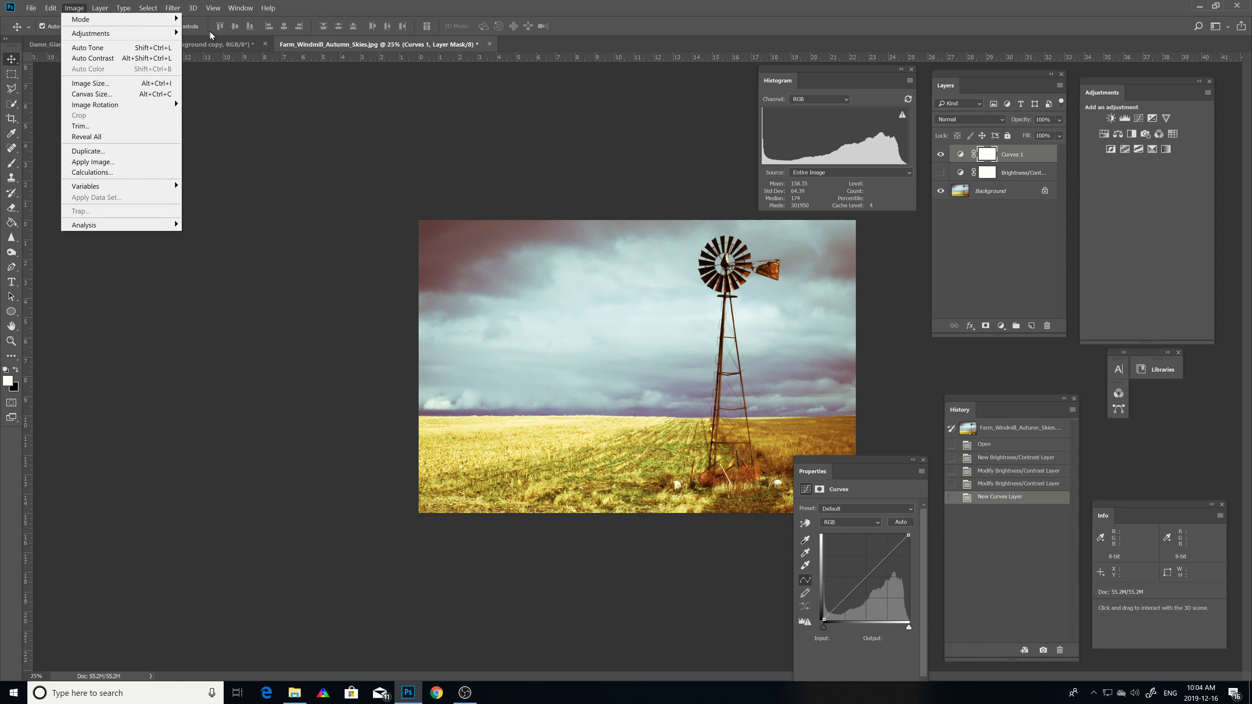
mouse_move(176, 32)
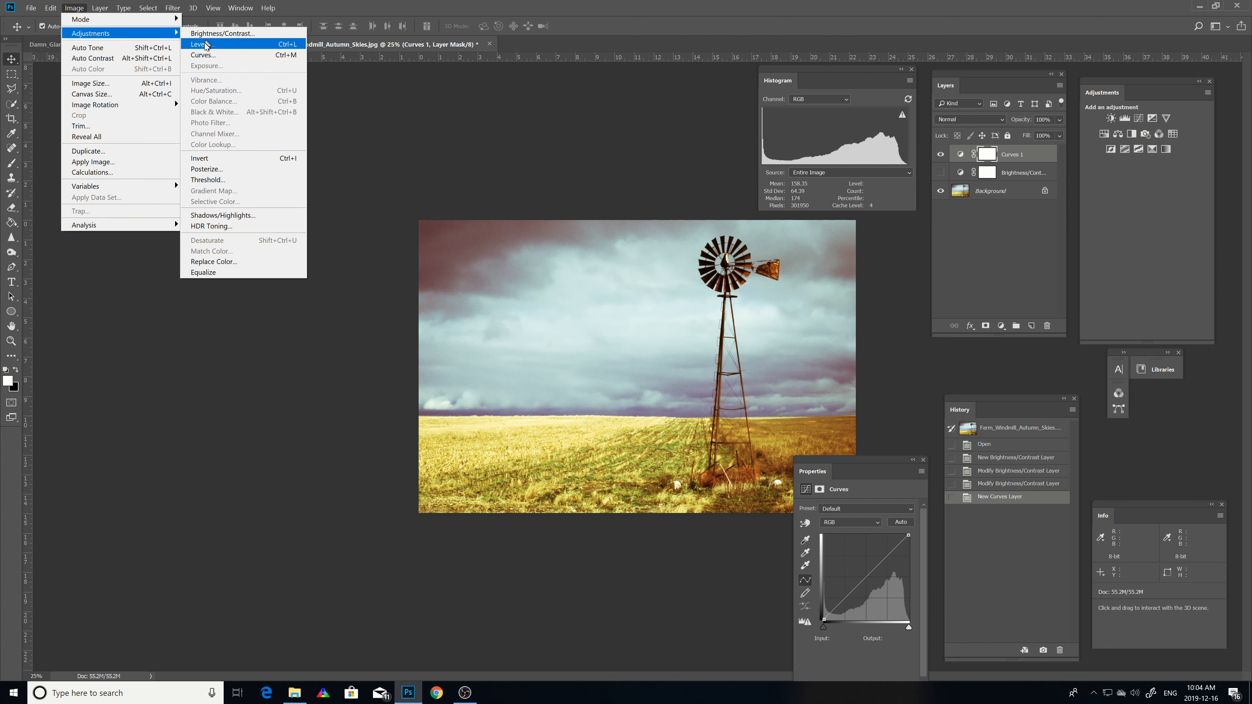
left_click(498, 160)
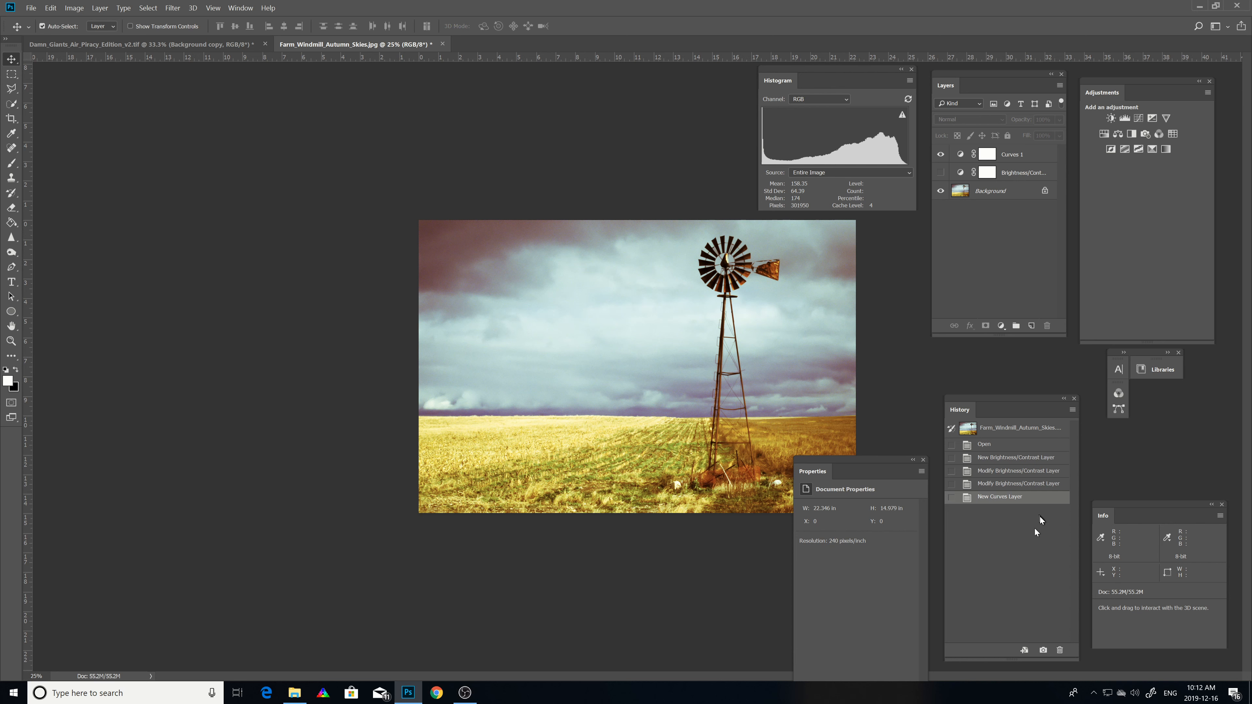
left_click(1002, 460)
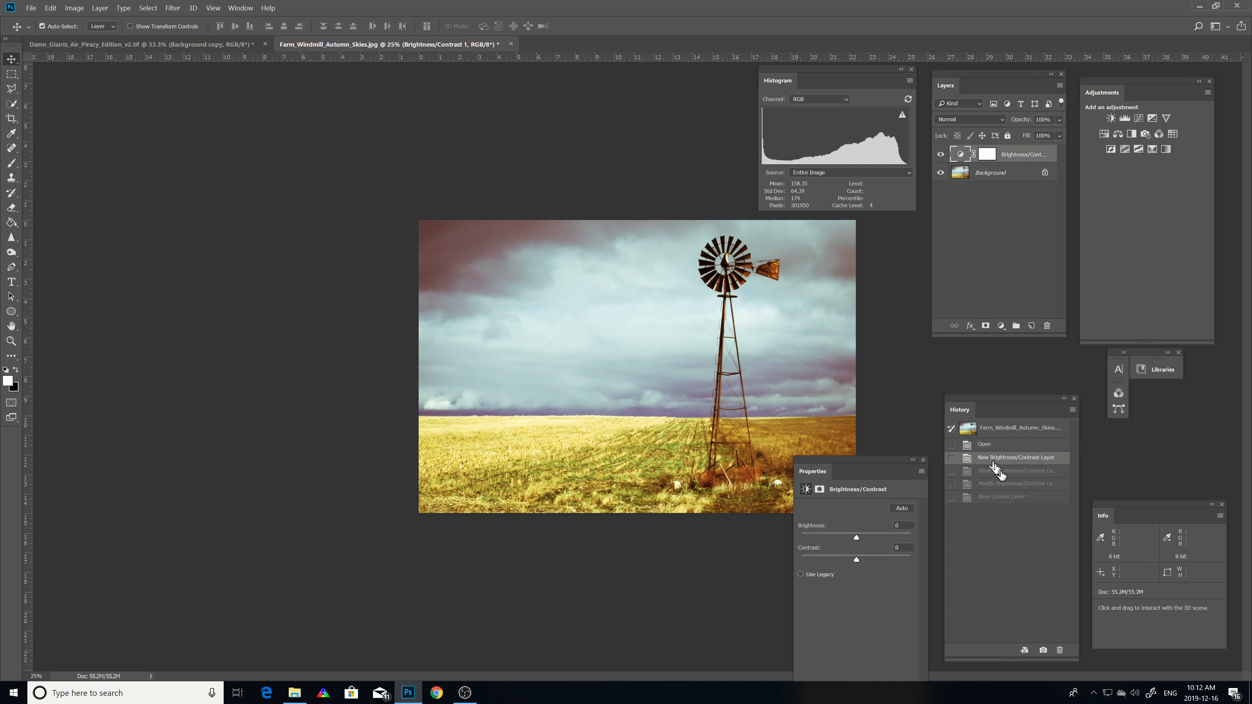
Step: Step through the History states to compare the Brightness/Contrast modifications and the Curves layer
left_click(1001, 471)
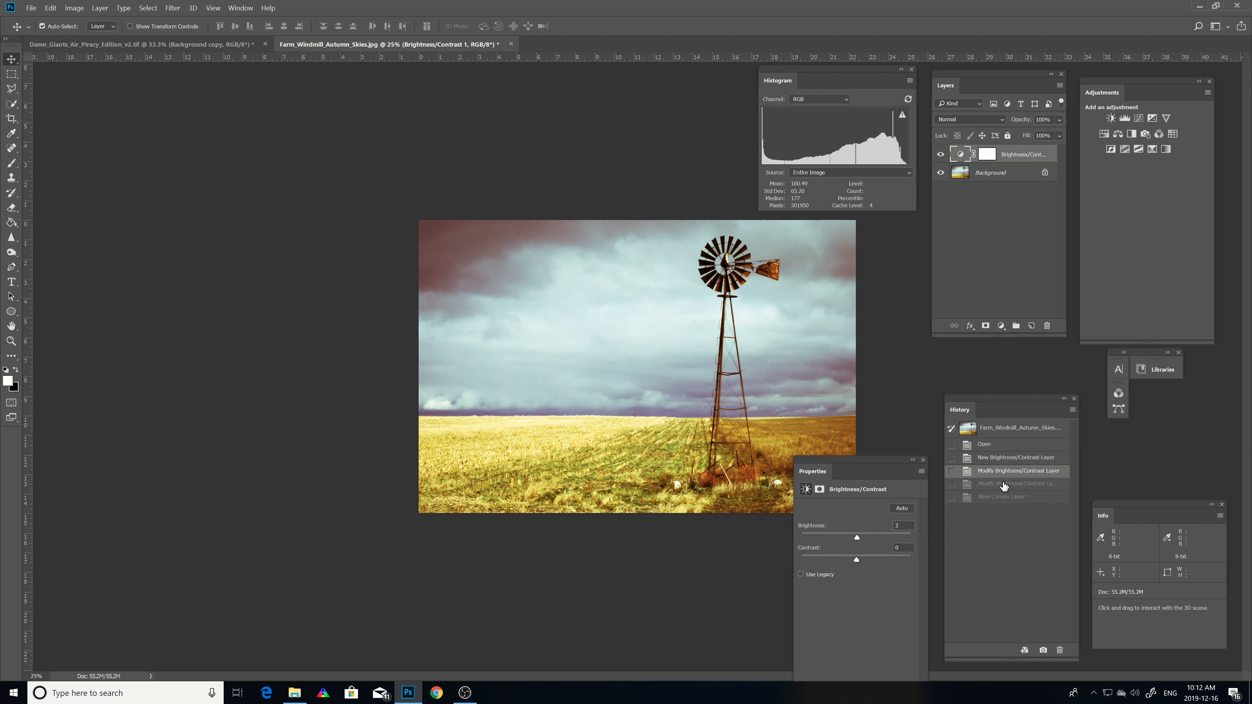
left_click(1003, 484)
left_click(1005, 498)
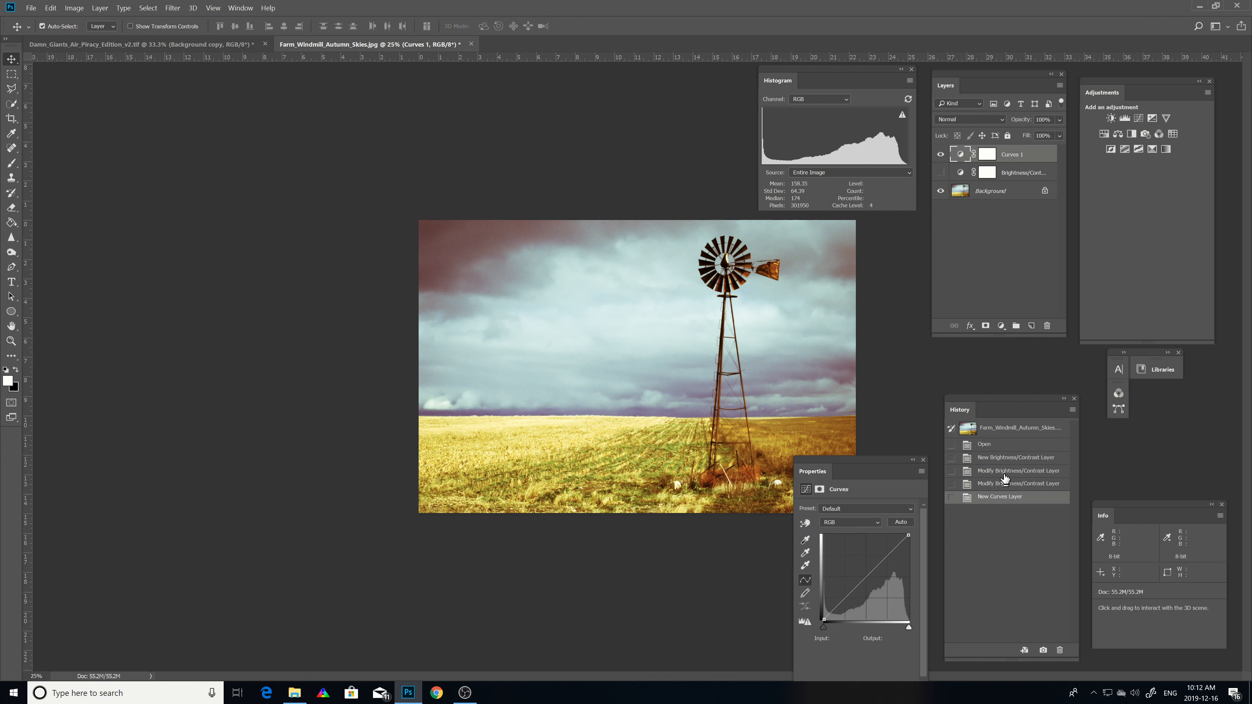
left_click(1003, 458)
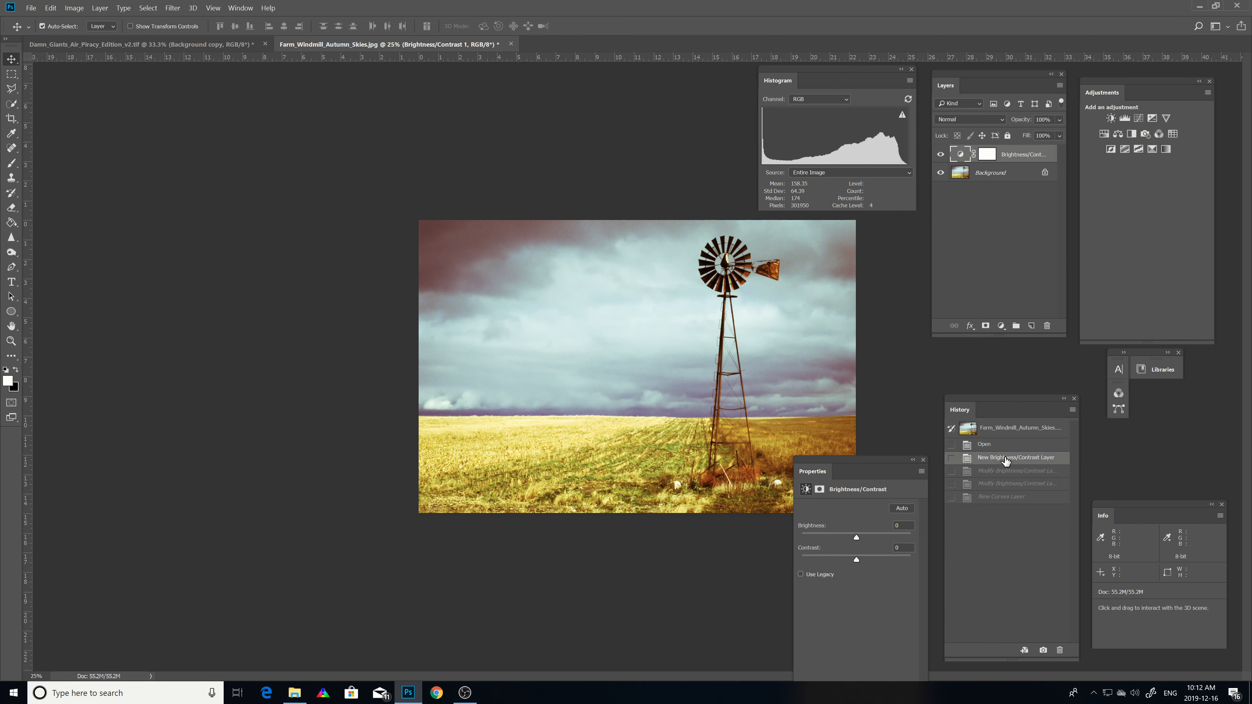
left_click(1006, 472)
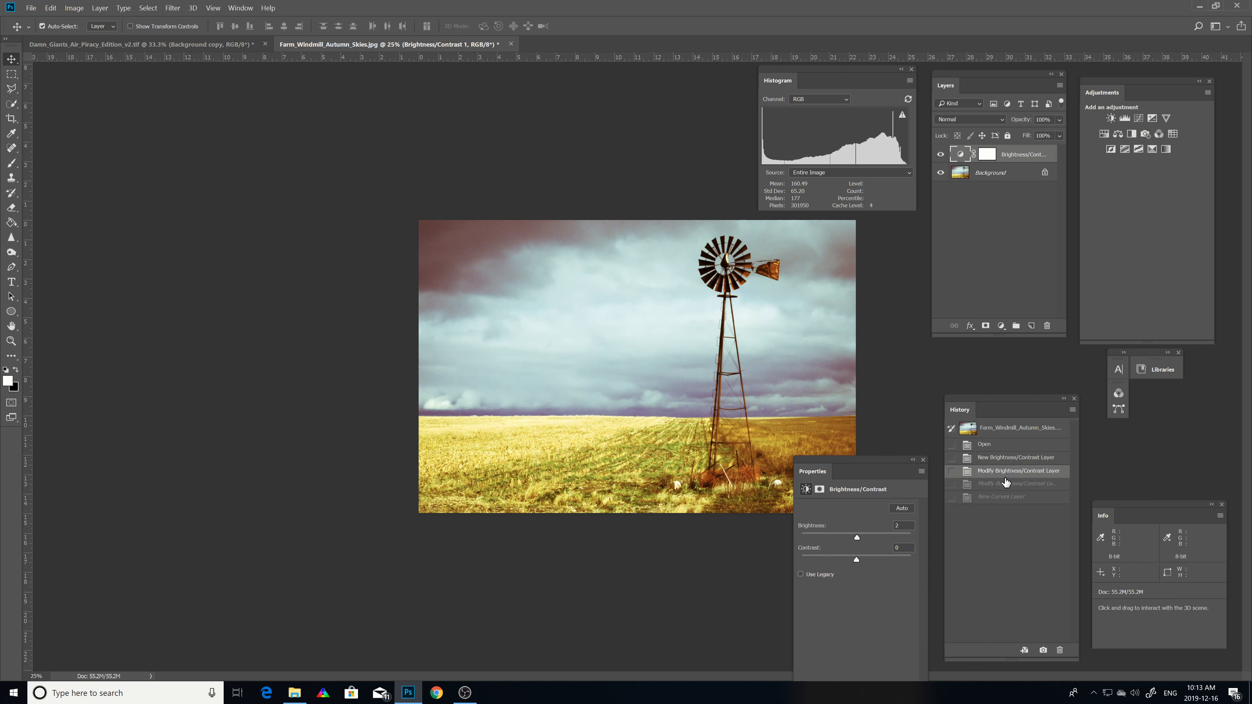
Step: Delete the second Modify Brightness/Contrast Layer history state, confirming the deletion
left_click(1005, 484)
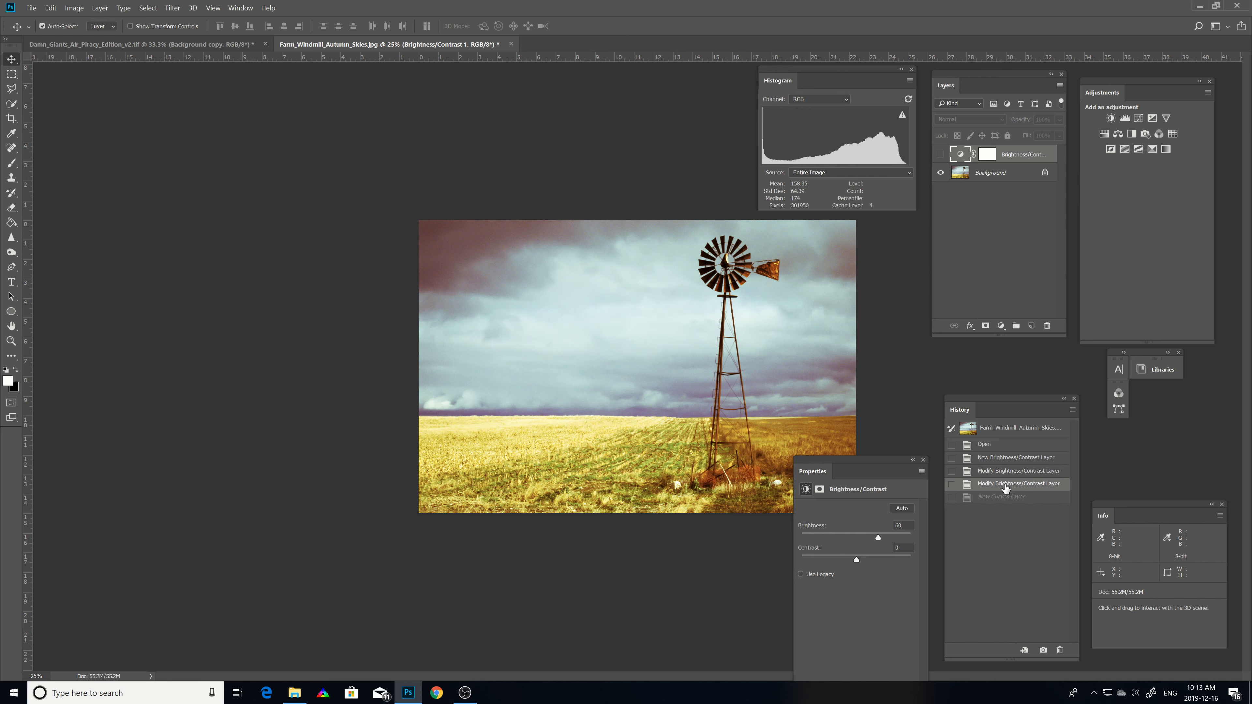
right_click(1005, 486)
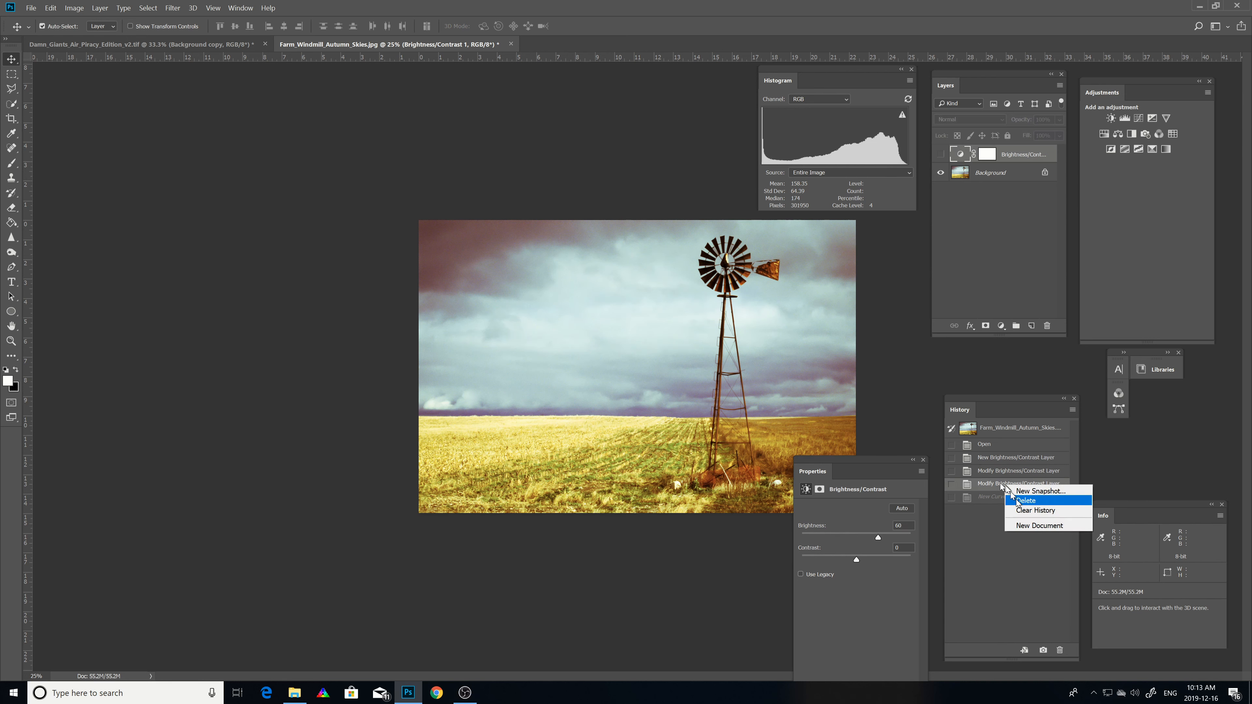
left_click(1025, 501)
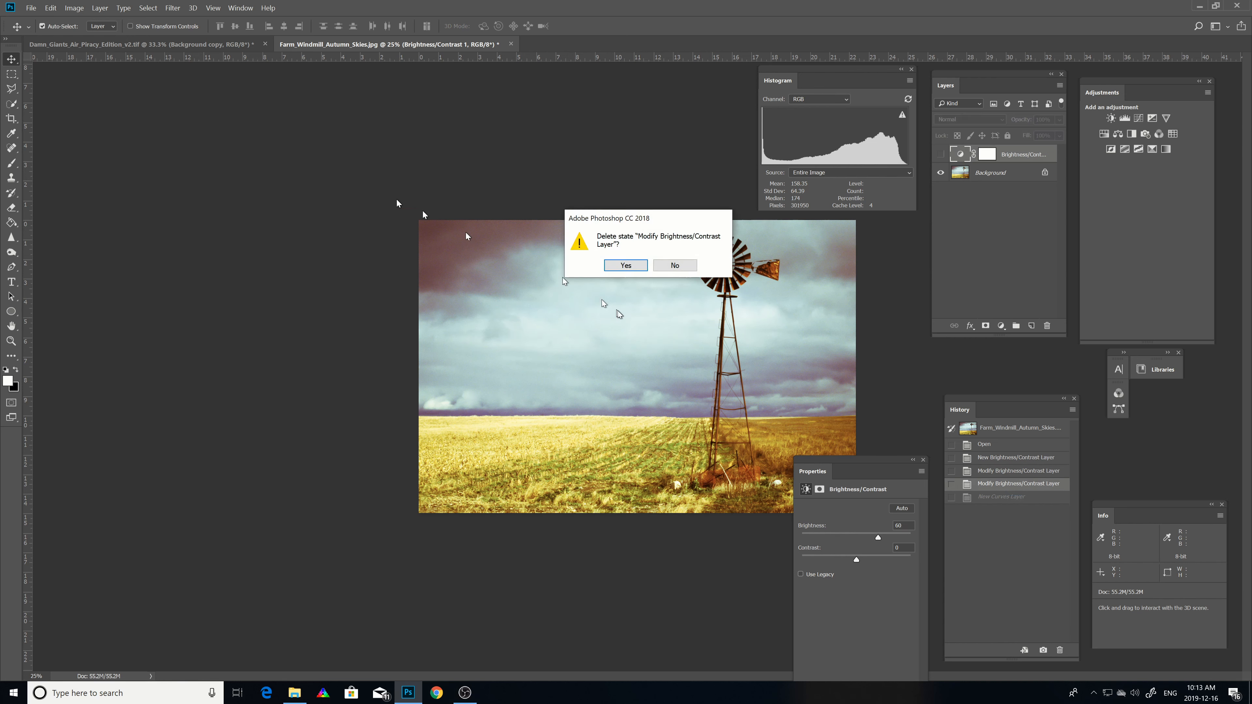
left_click(623, 261)
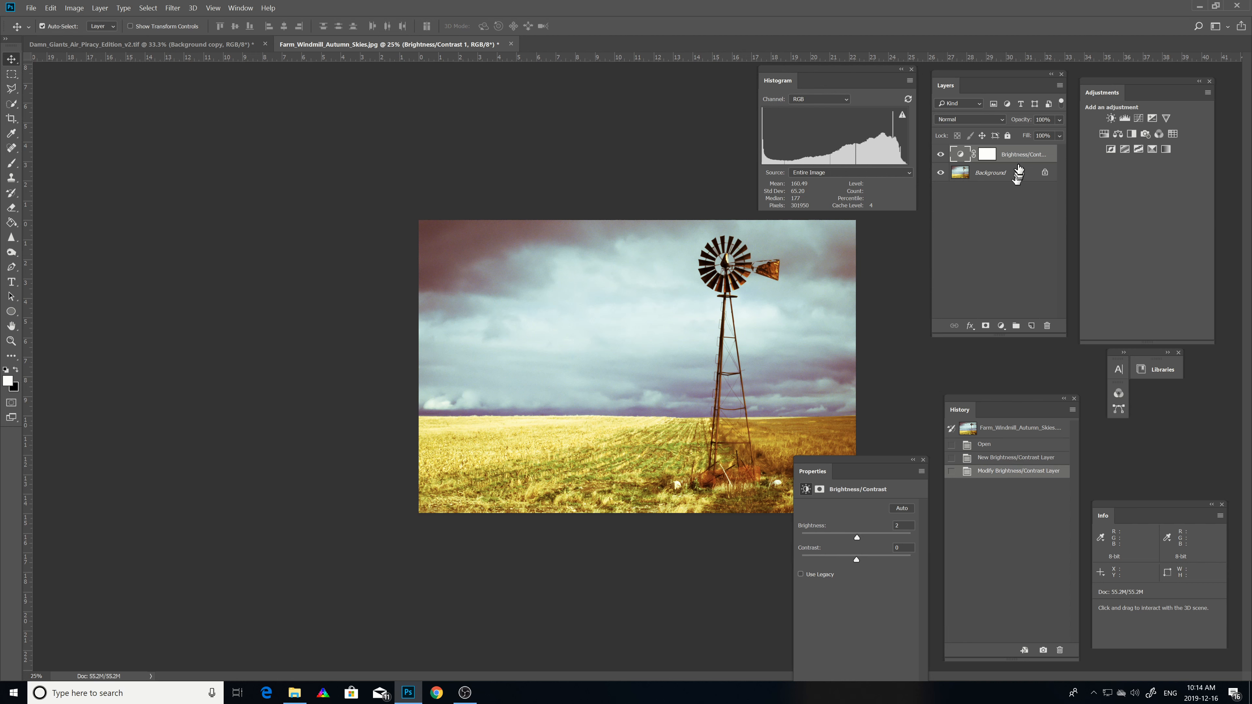
Step: Switch to the Damn_Giants_Air_Piracy_Edition_v2.tif document and move the Properties panel beside the canvas
left_click_drag(1017, 173, 1016, 159)
left_click(227, 47)
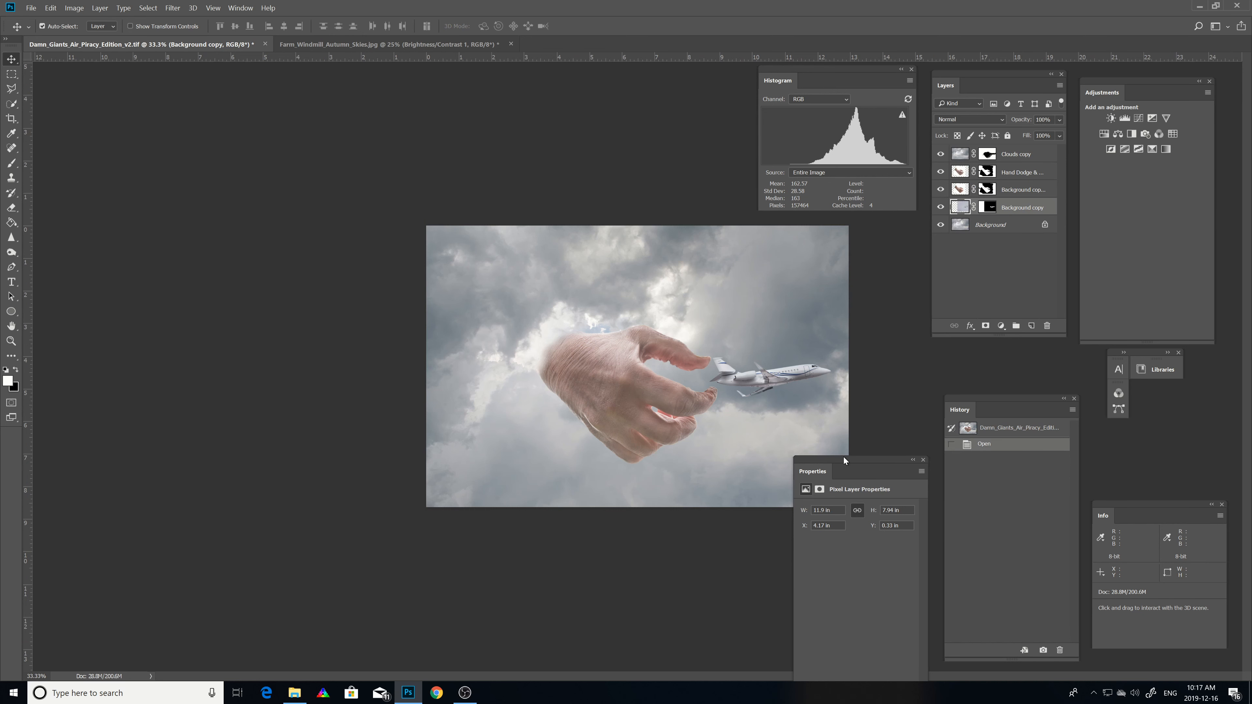
left_click_drag(843, 457, 203, 349)
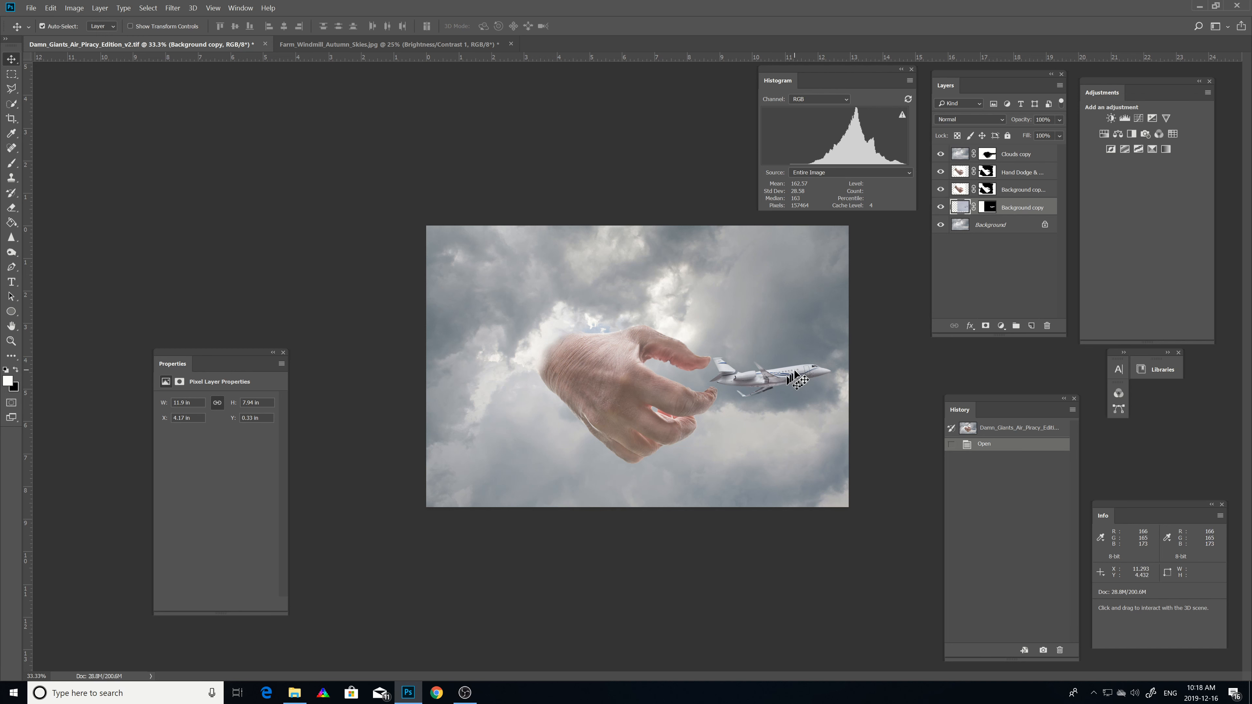
Step: Toggle visibility of the Background copy, Background clip and Hand Dodge layers to compare their contributions
left_click(941, 208)
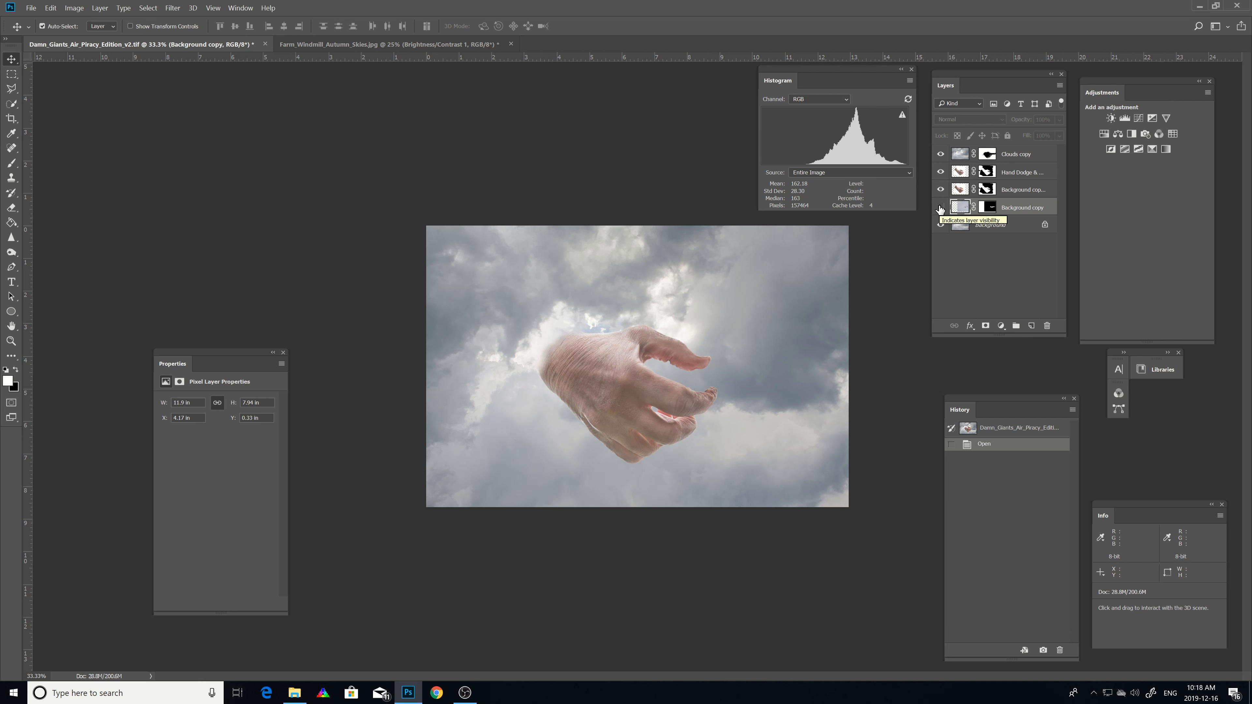
left_click(940, 208)
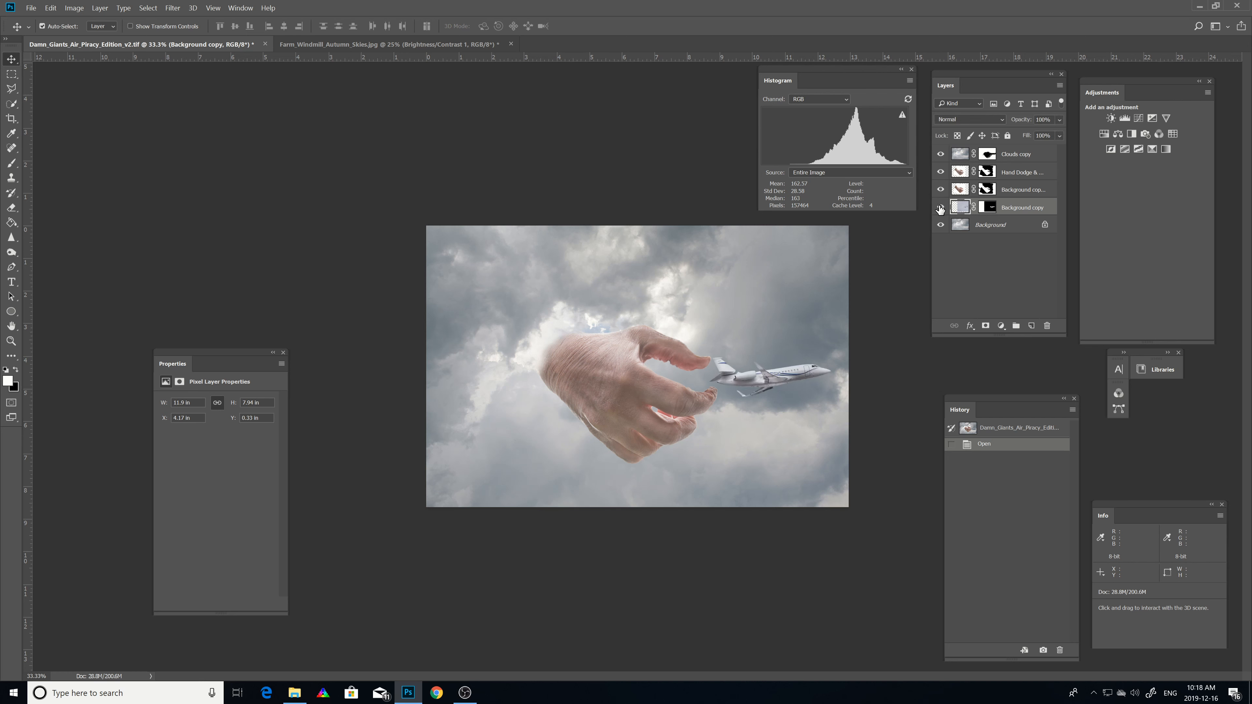
left_click(940, 208)
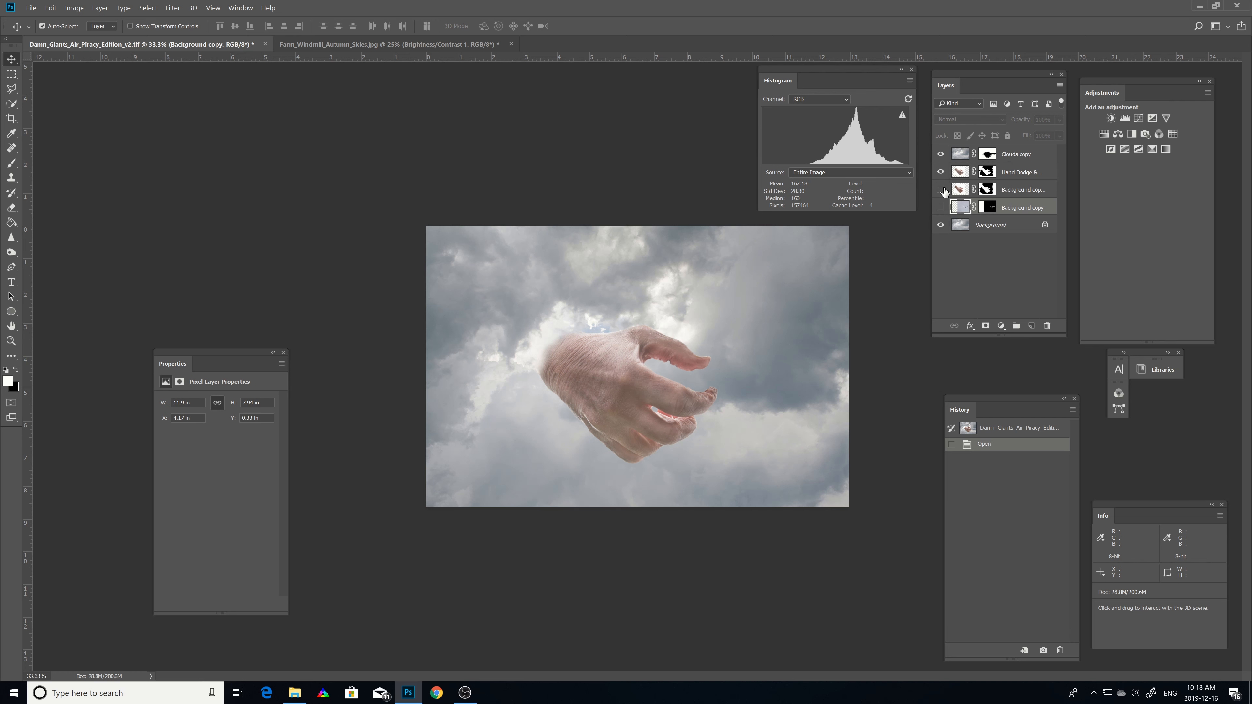
left_click(940, 189)
left_click(941, 172)
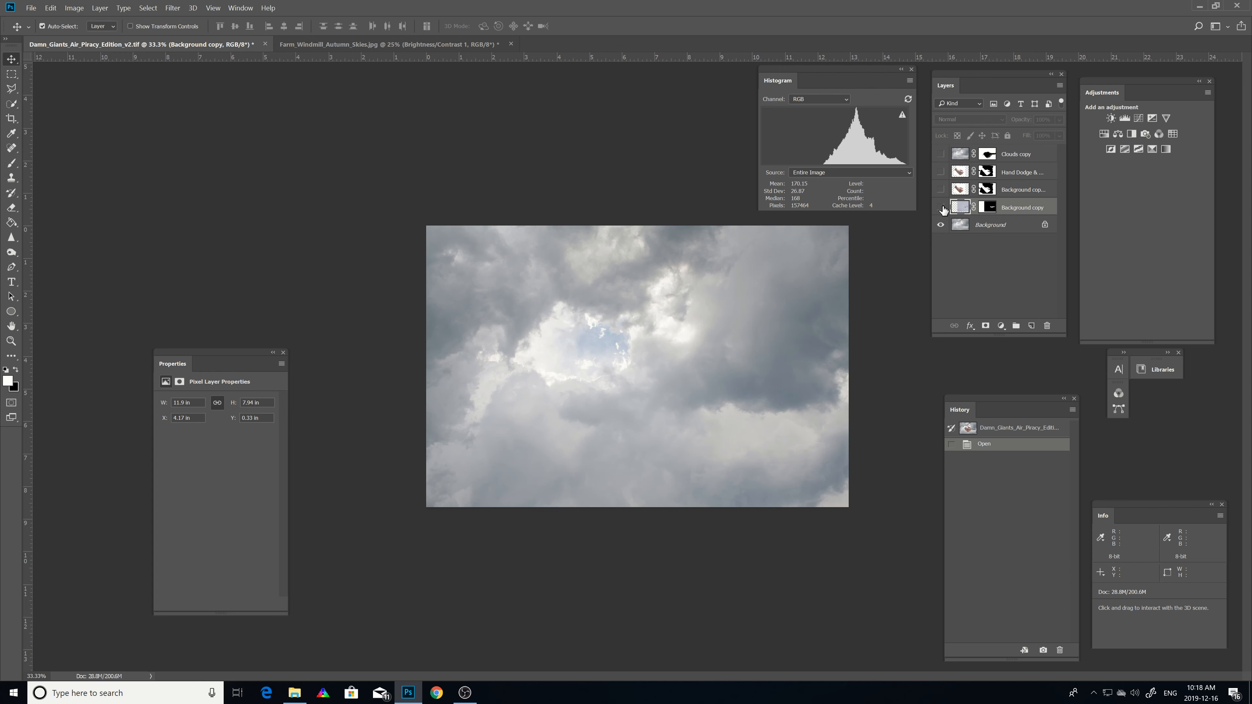
left_click(941, 189)
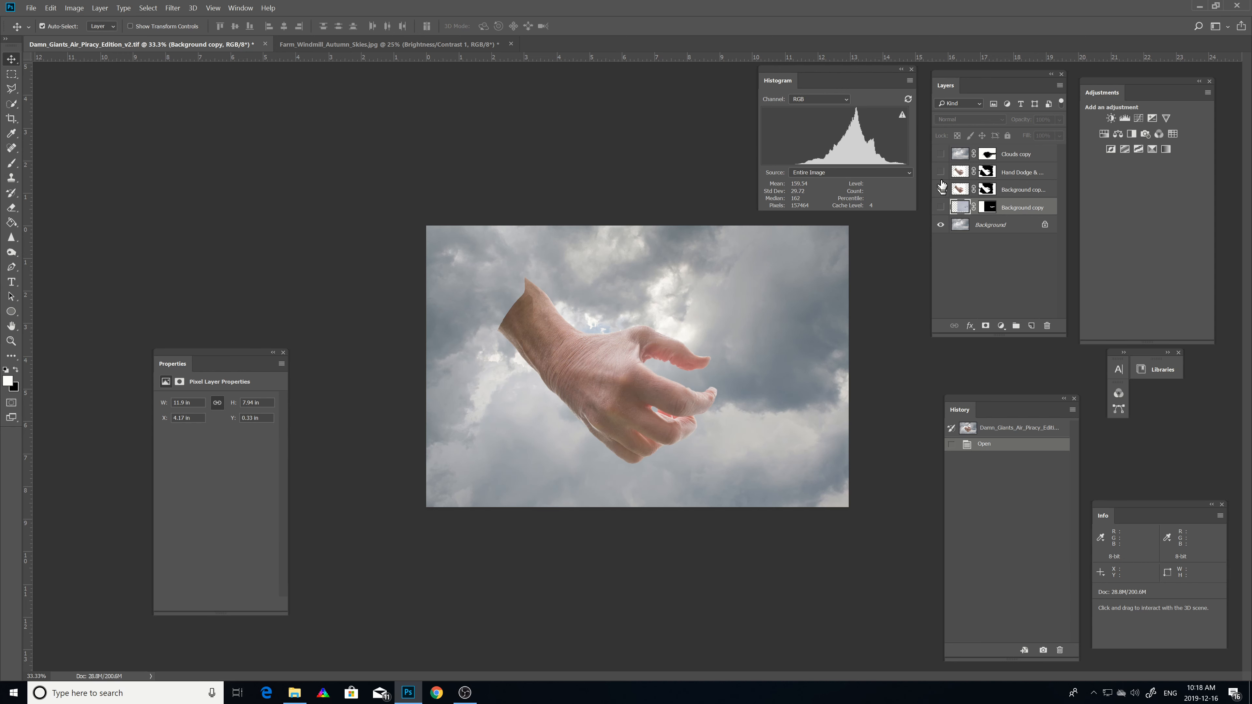
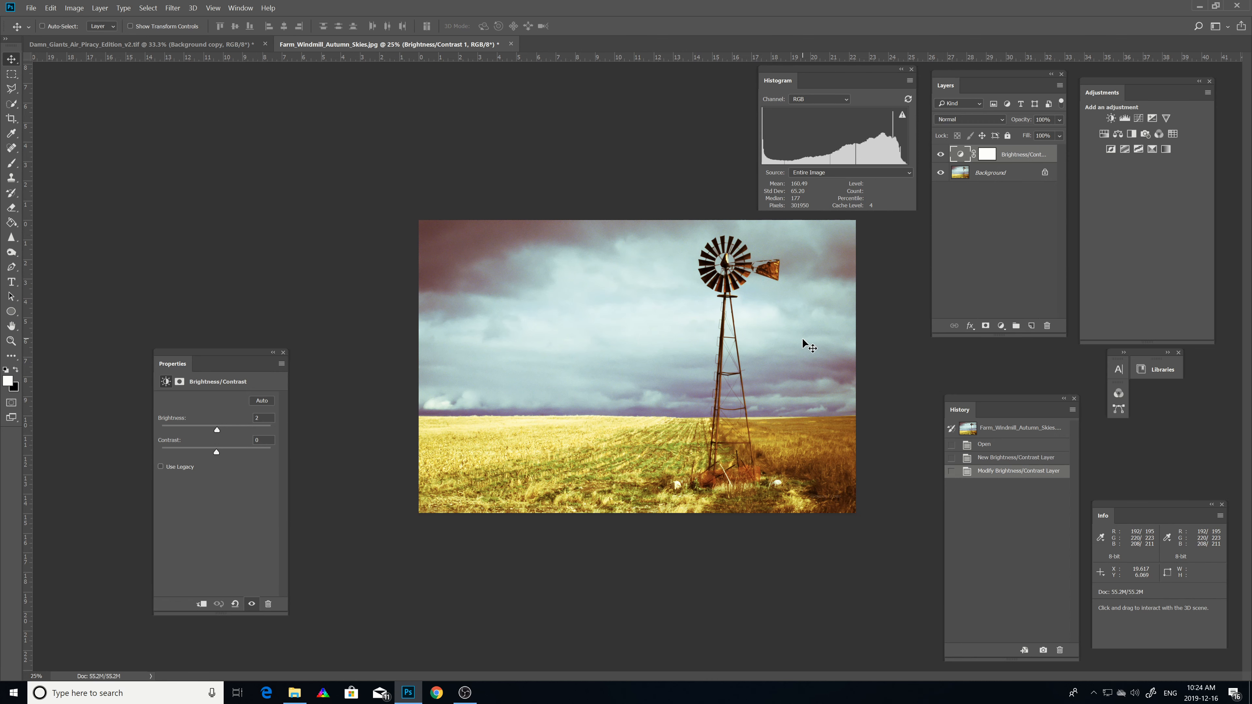
Step: Delete the New Brightness/Contrast Layer history state from the windmill document, confirming the deletion
key("ctrl+plus")
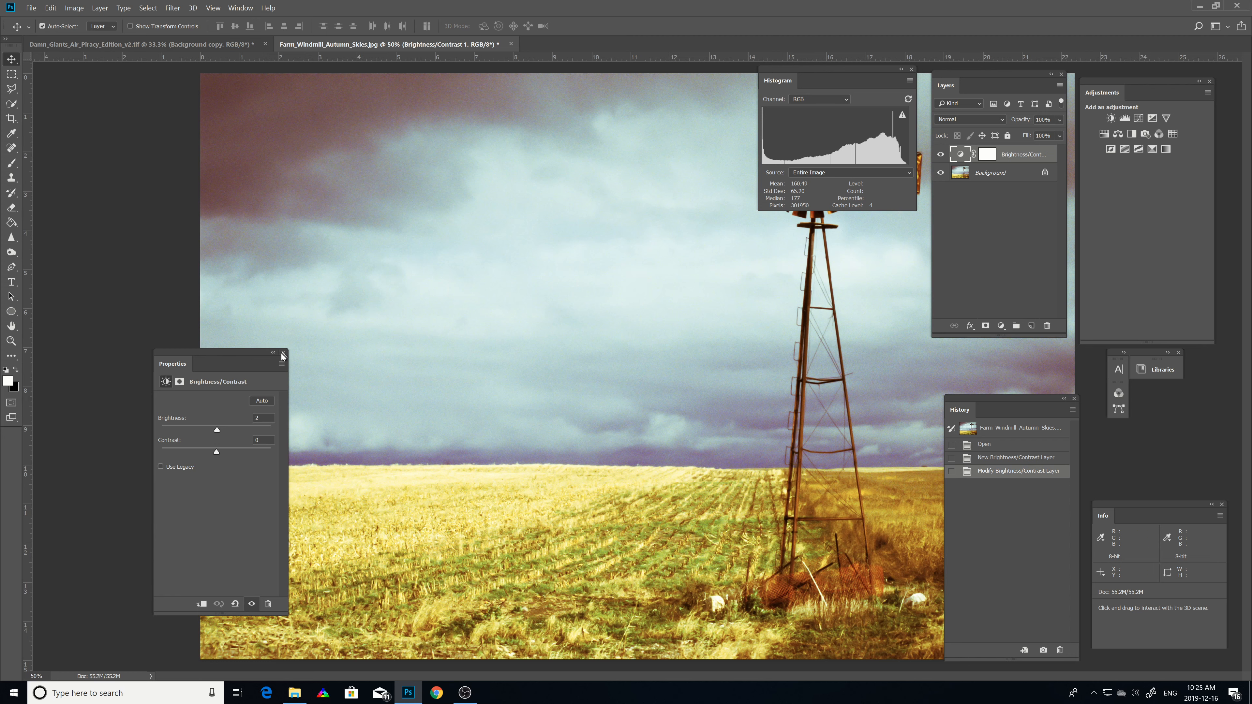
left_click(994, 458)
right_click(993, 457)
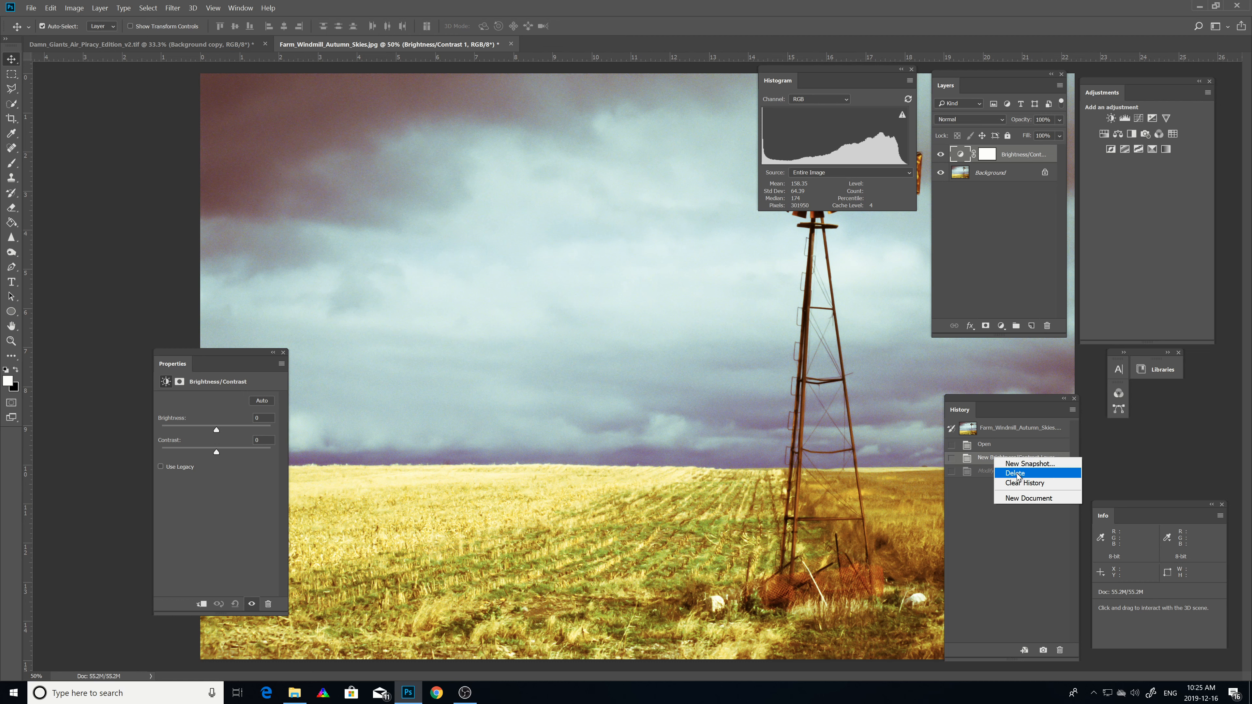
left_click(1016, 473)
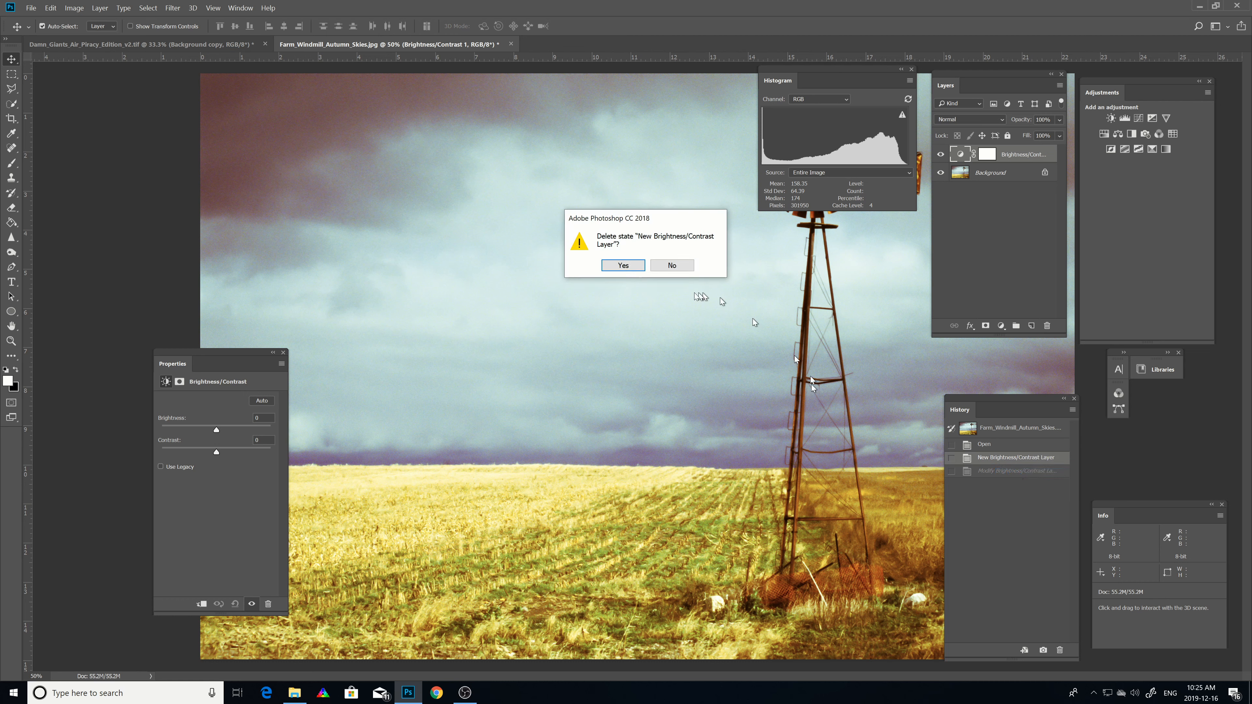
left_click(624, 266)
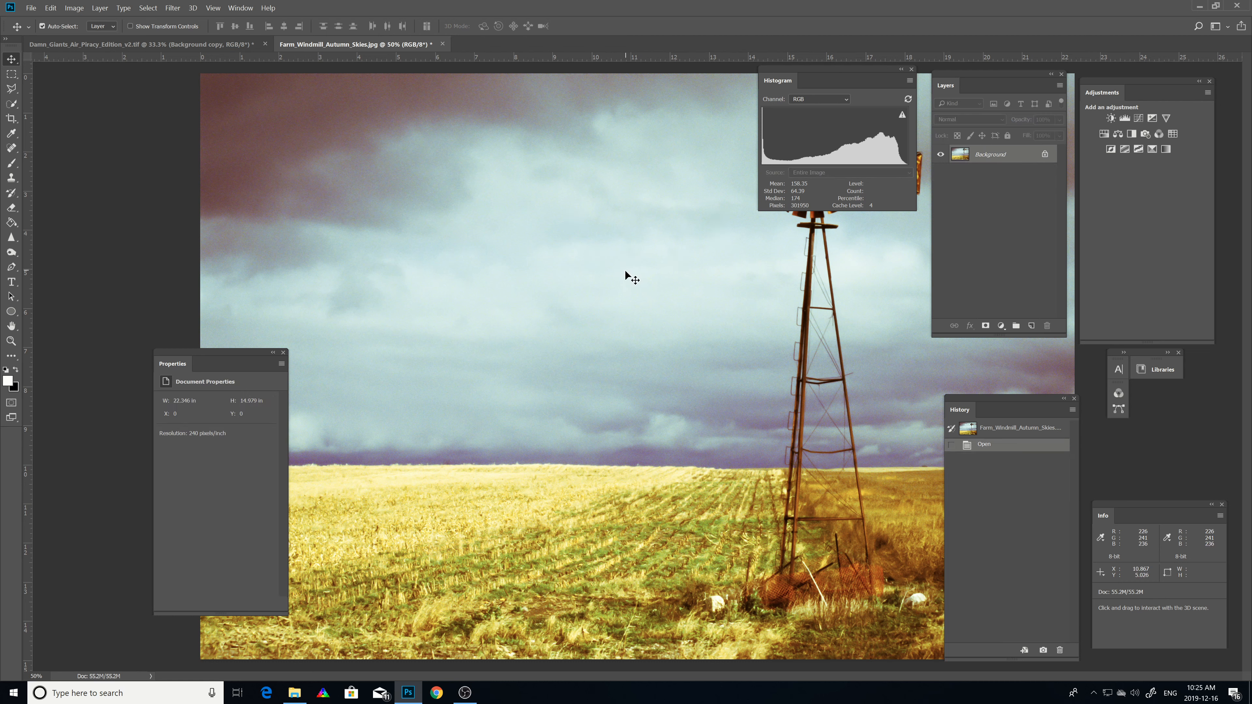
Step: Close the Properties panel and the Libraries panel group
left_click(284, 353)
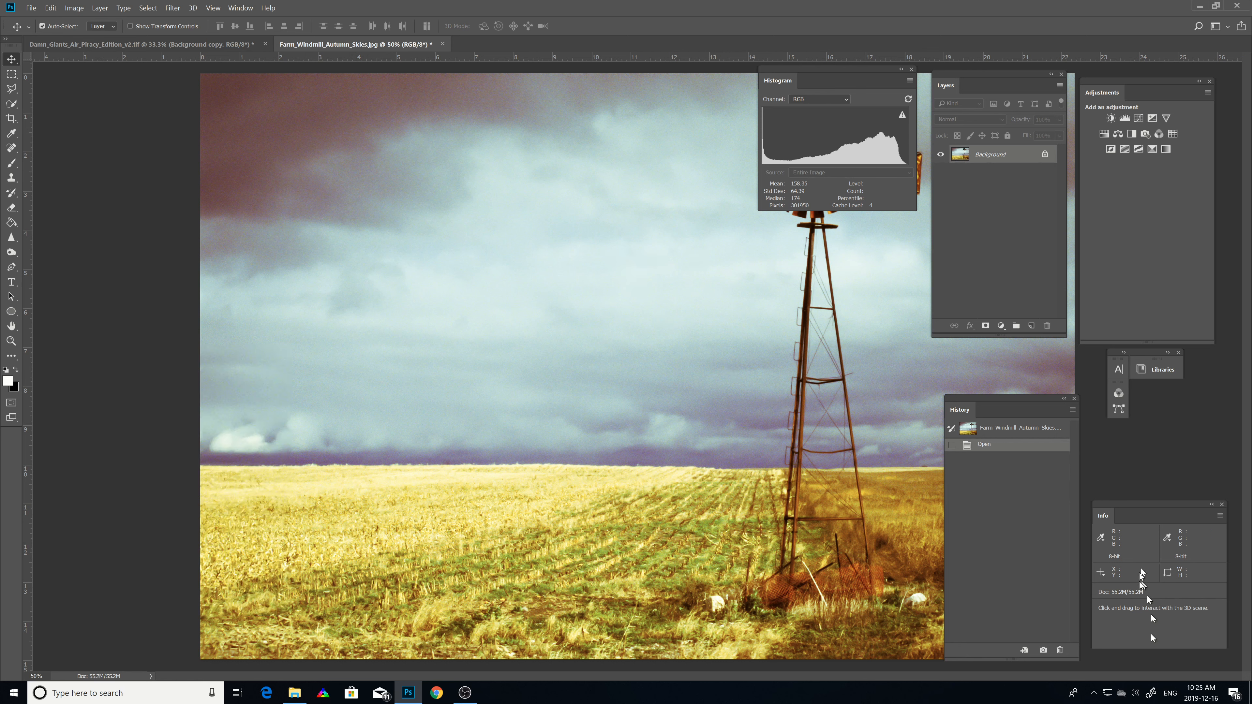
left_click(1178, 353)
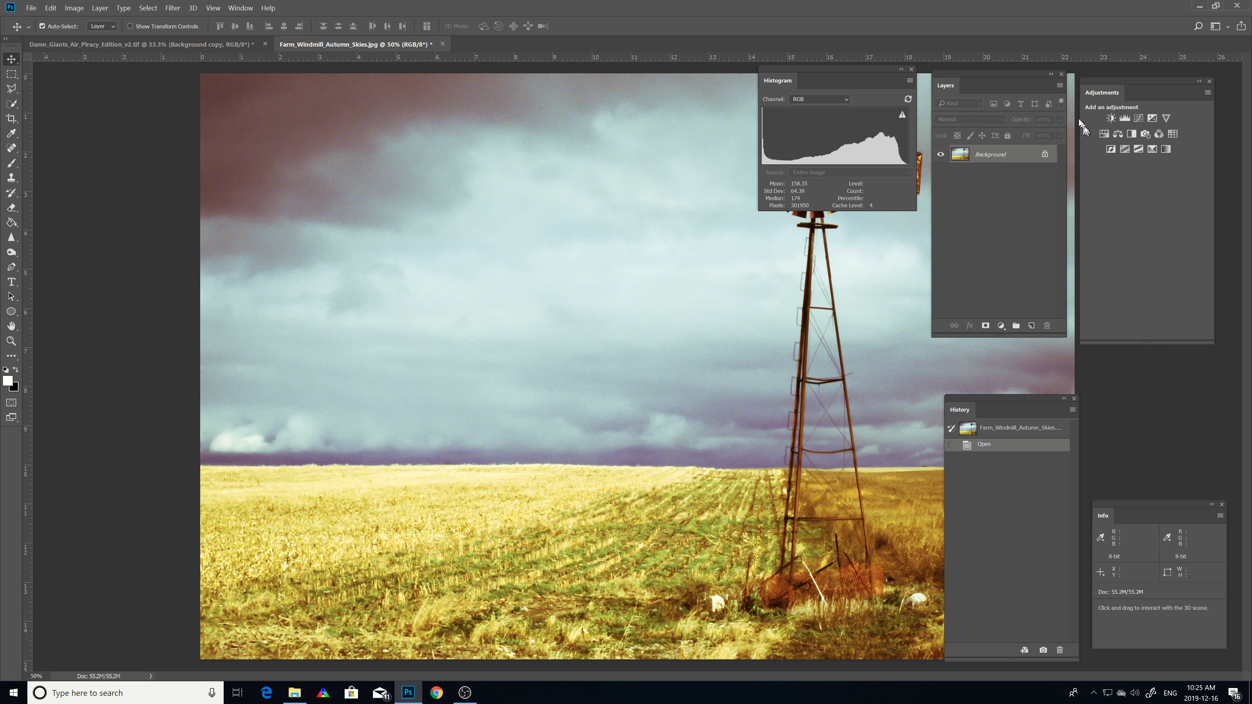
Step: Dock the Layers and Histogram panels beneath the Adjustments panel and group the History panel with the Histogram panel
left_click_drag(1007, 73, 1139, 178)
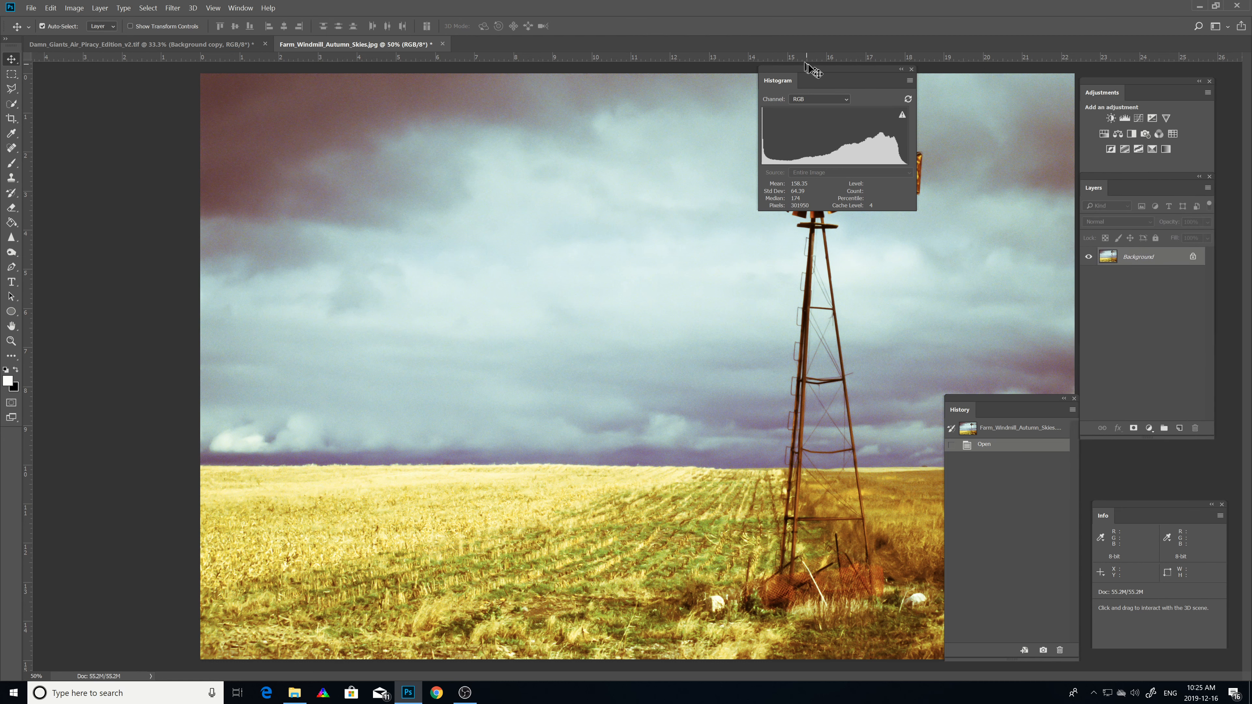
left_click_drag(814, 67, 1130, 296)
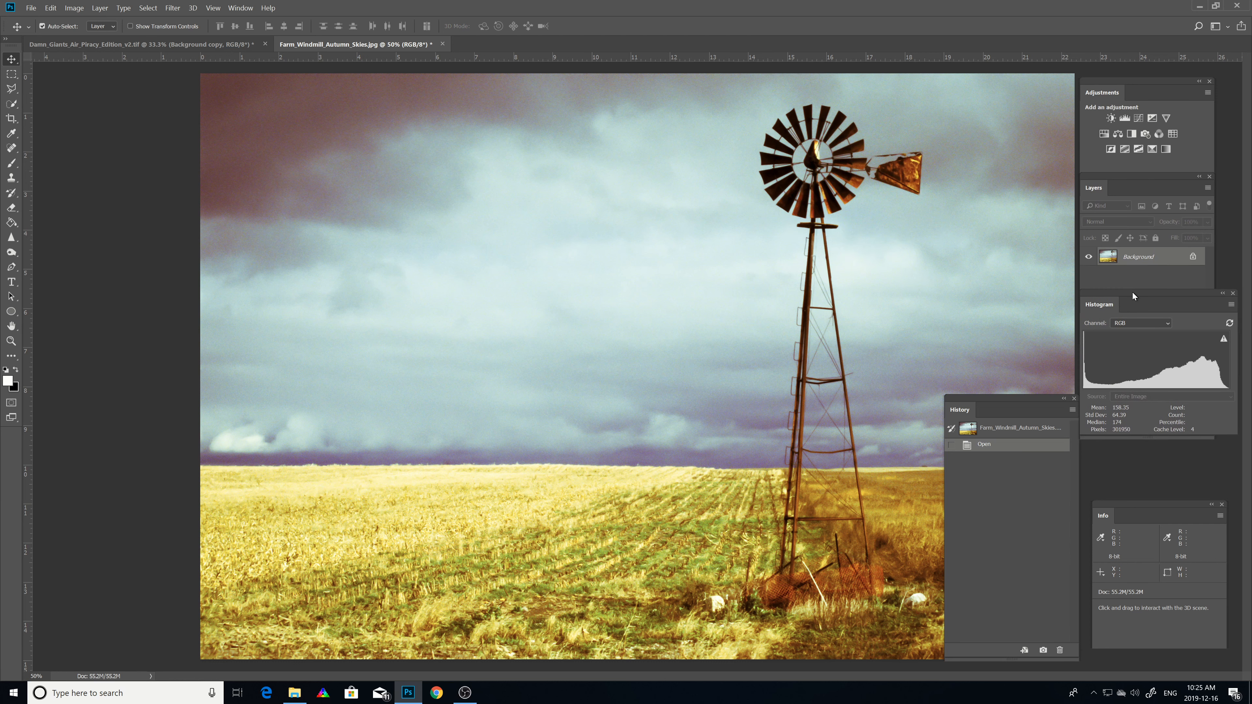
left_click_drag(1019, 404, 1193, 308)
left_click(1107, 304)
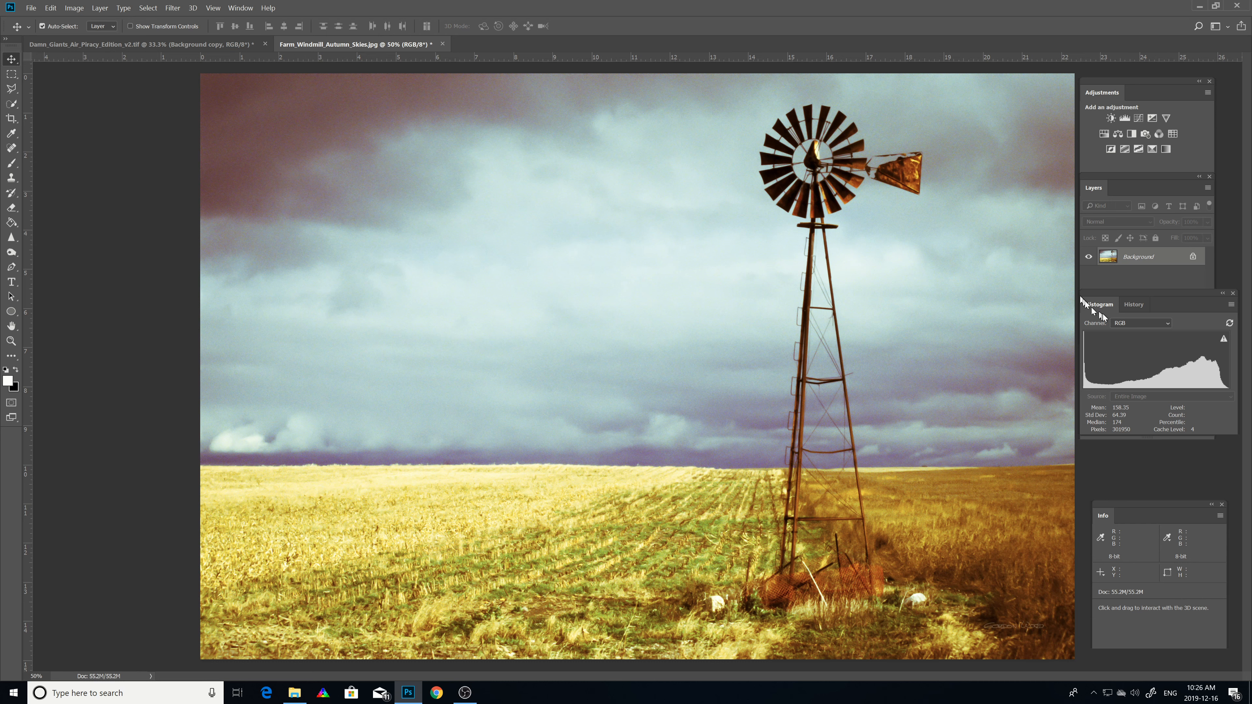
Step: Set the Histogram panel's channel to Colors
left_click(1166, 324)
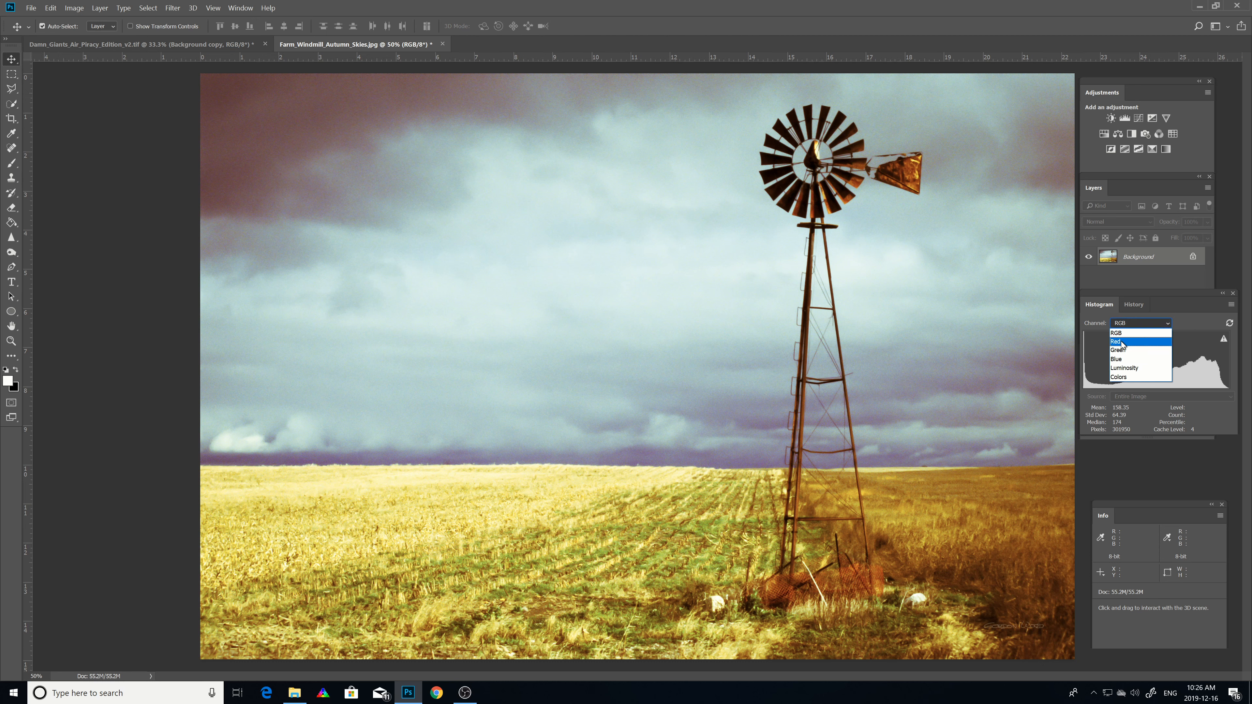
left_click(1118, 334)
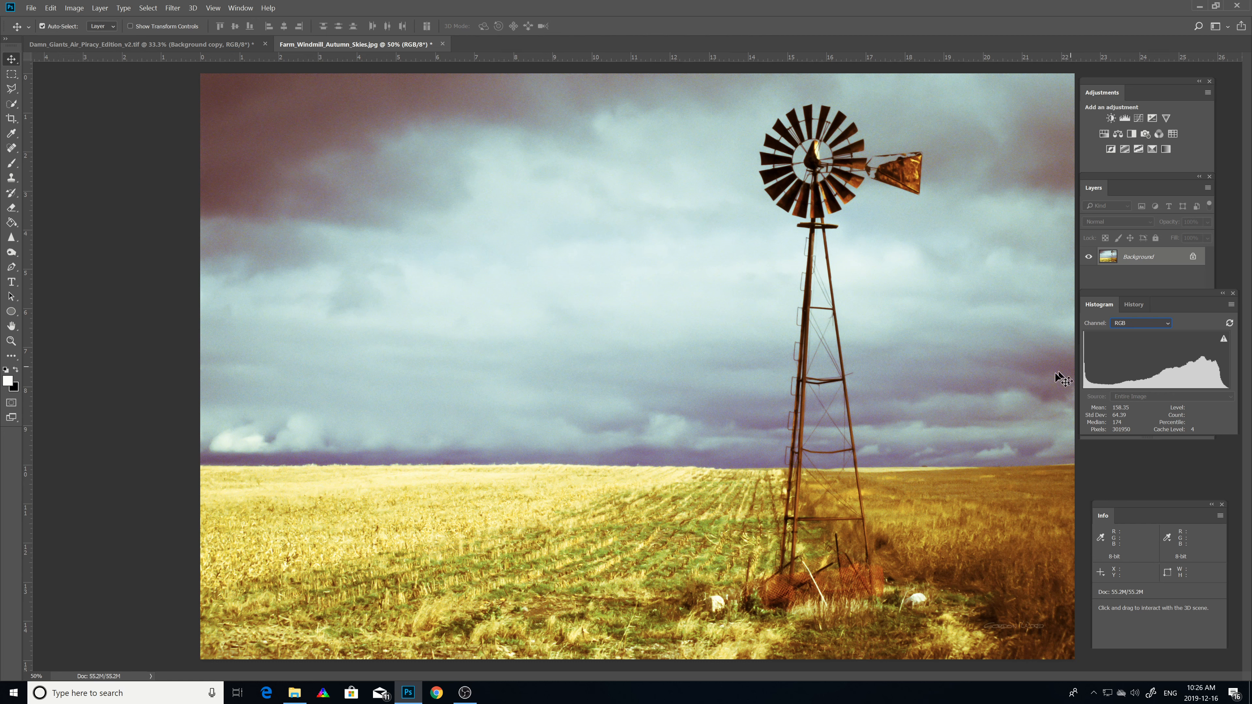
left_click(1167, 329)
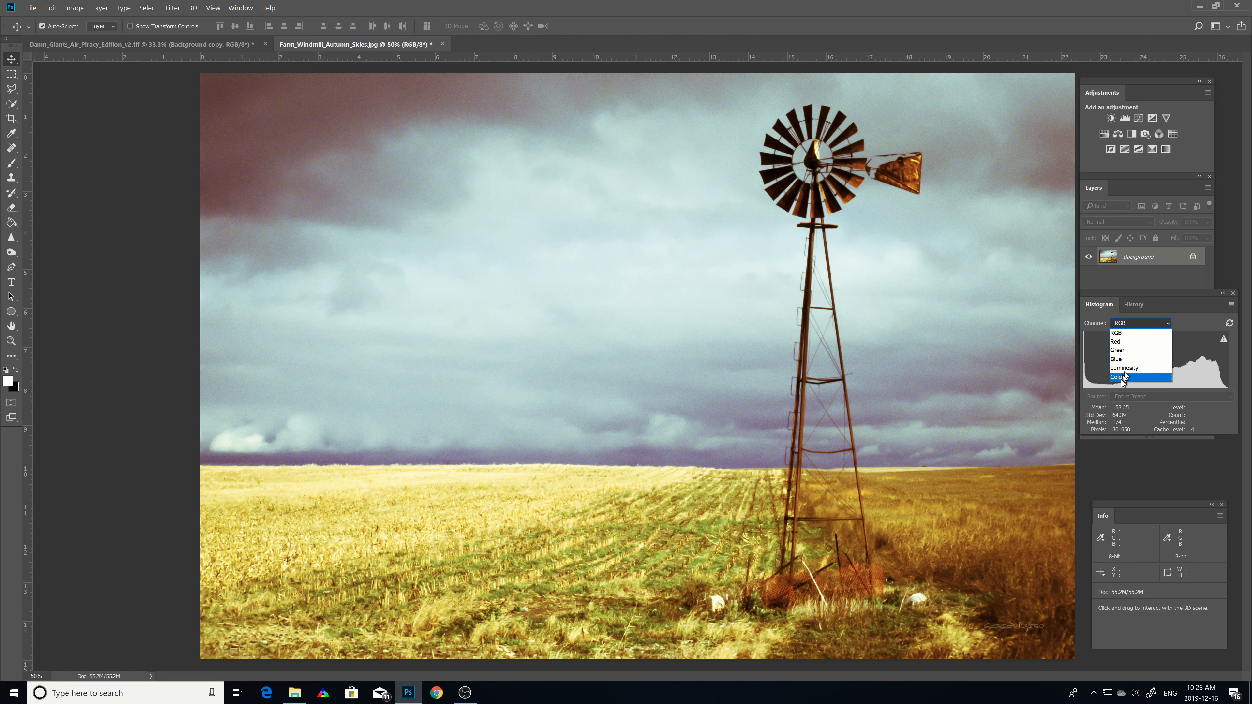
left_click(1124, 377)
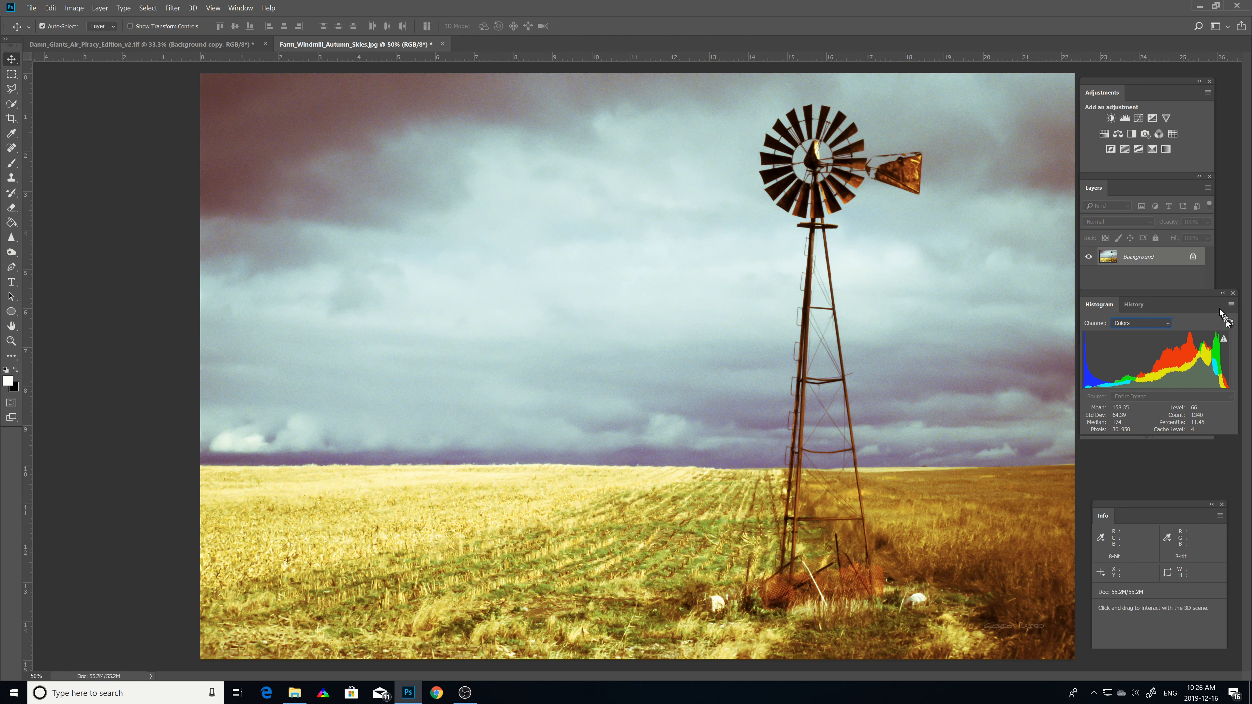
Step: Switch the Histogram panel to Compact View and back to Expanded View
left_click(1231, 305)
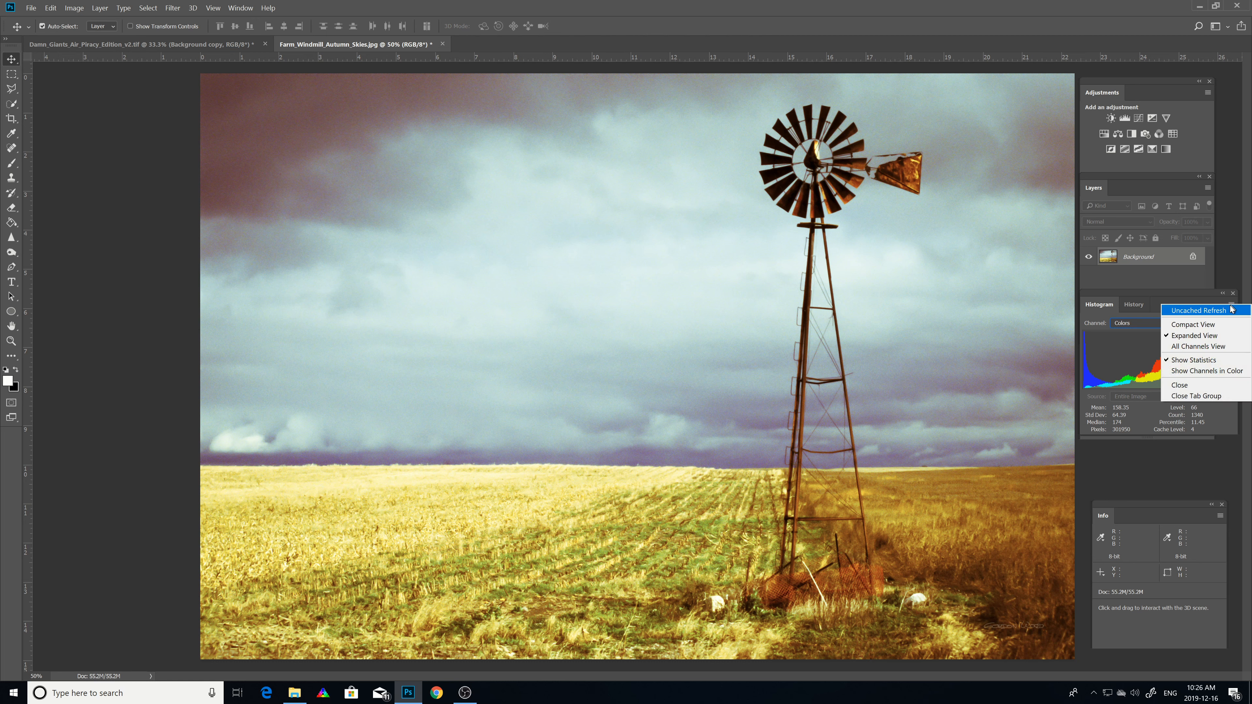
left_click(1208, 325)
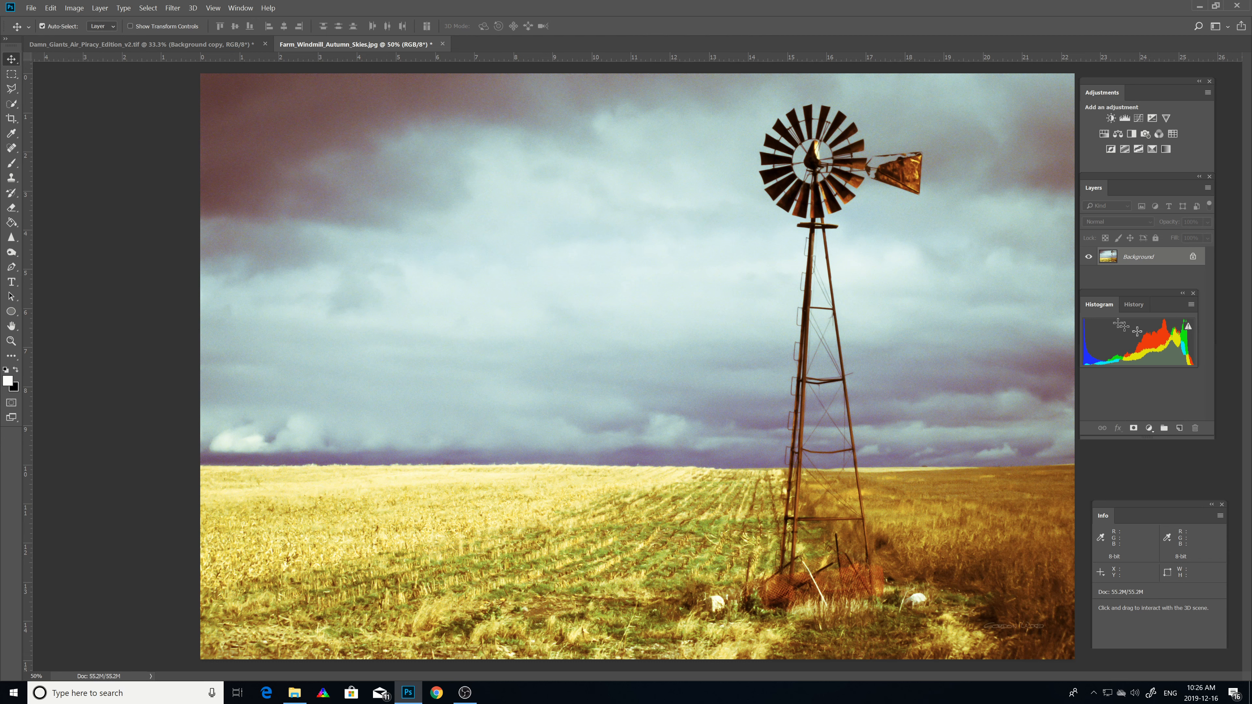
left_click(1191, 304)
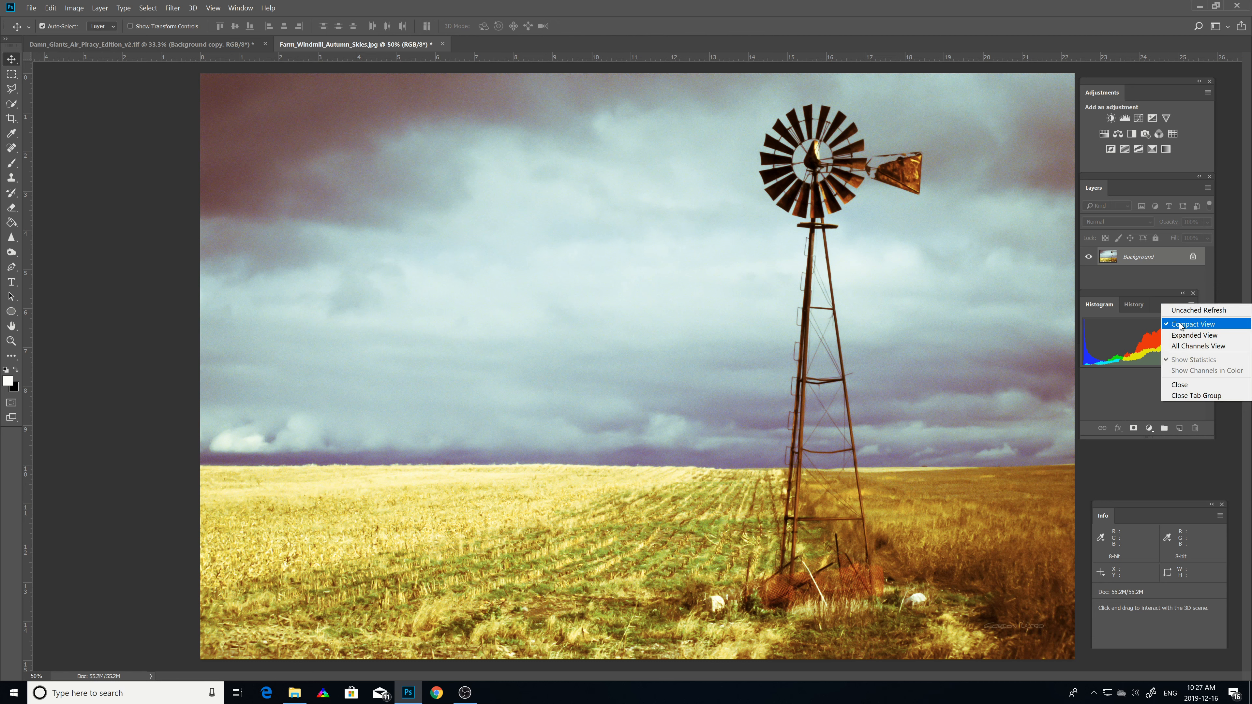
left_click(1178, 336)
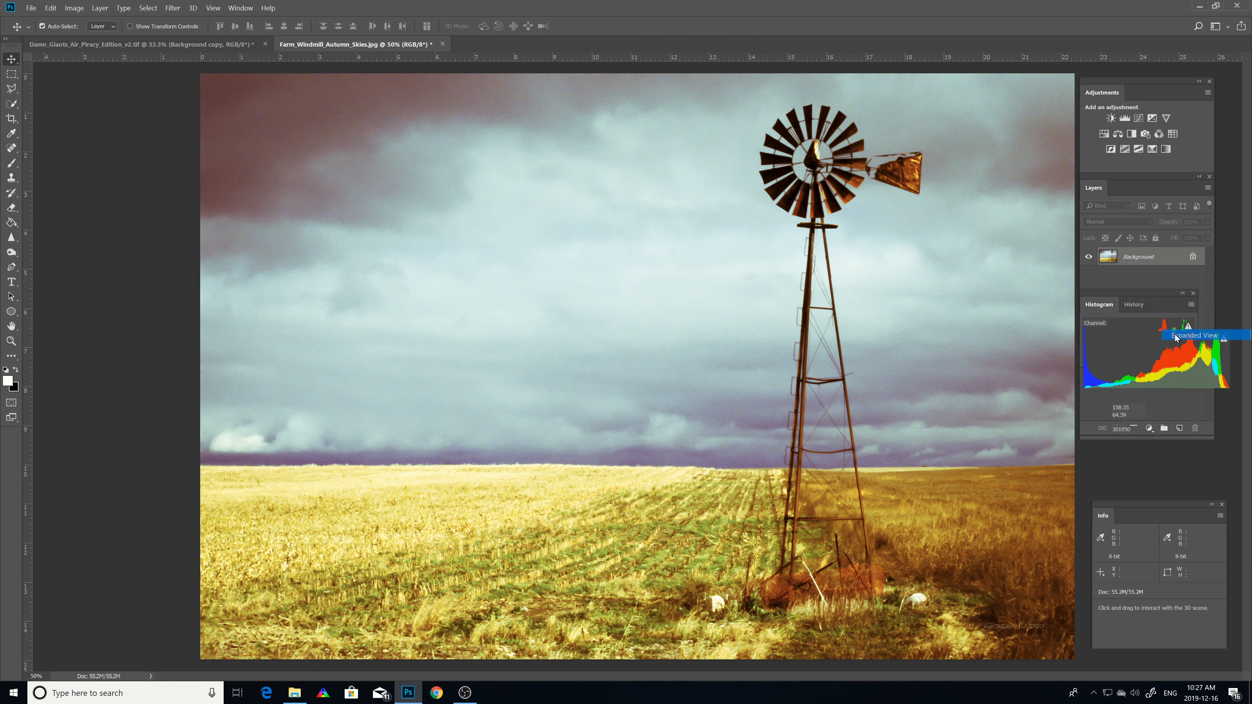
Step: Show the Luminosity channel in the Histogram panel, then pick another channel
left_click(1163, 323)
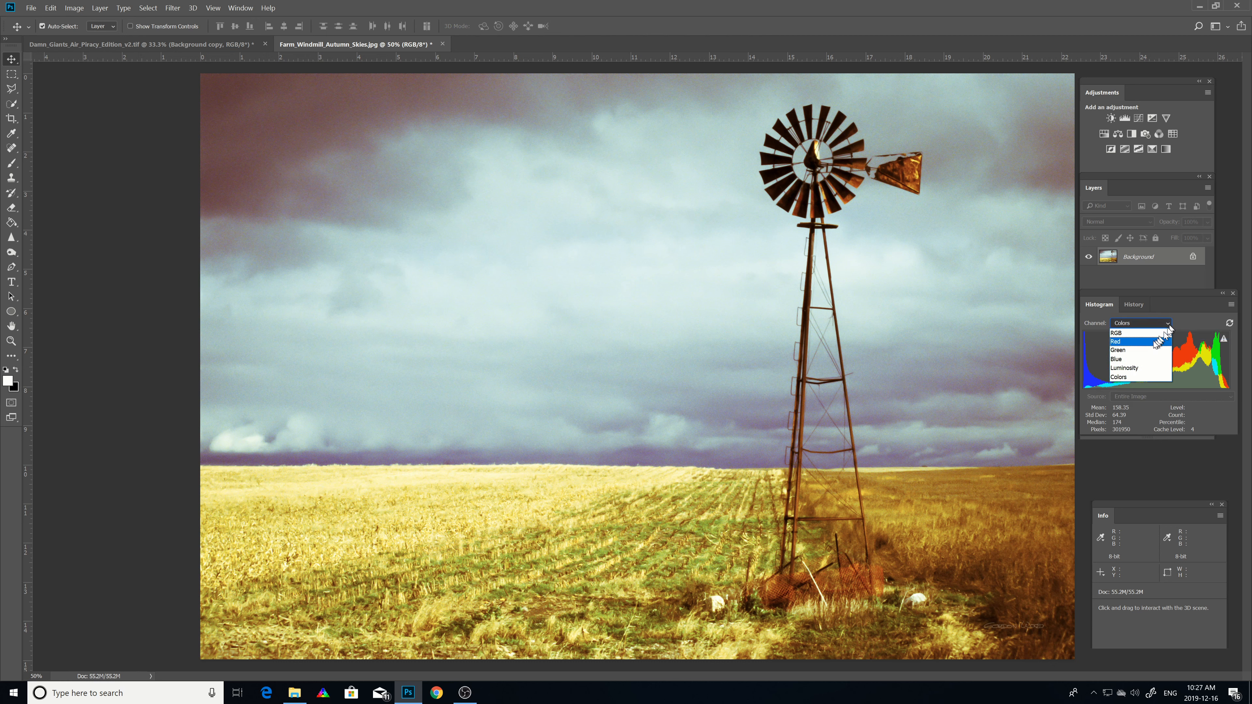
left_click(1134, 367)
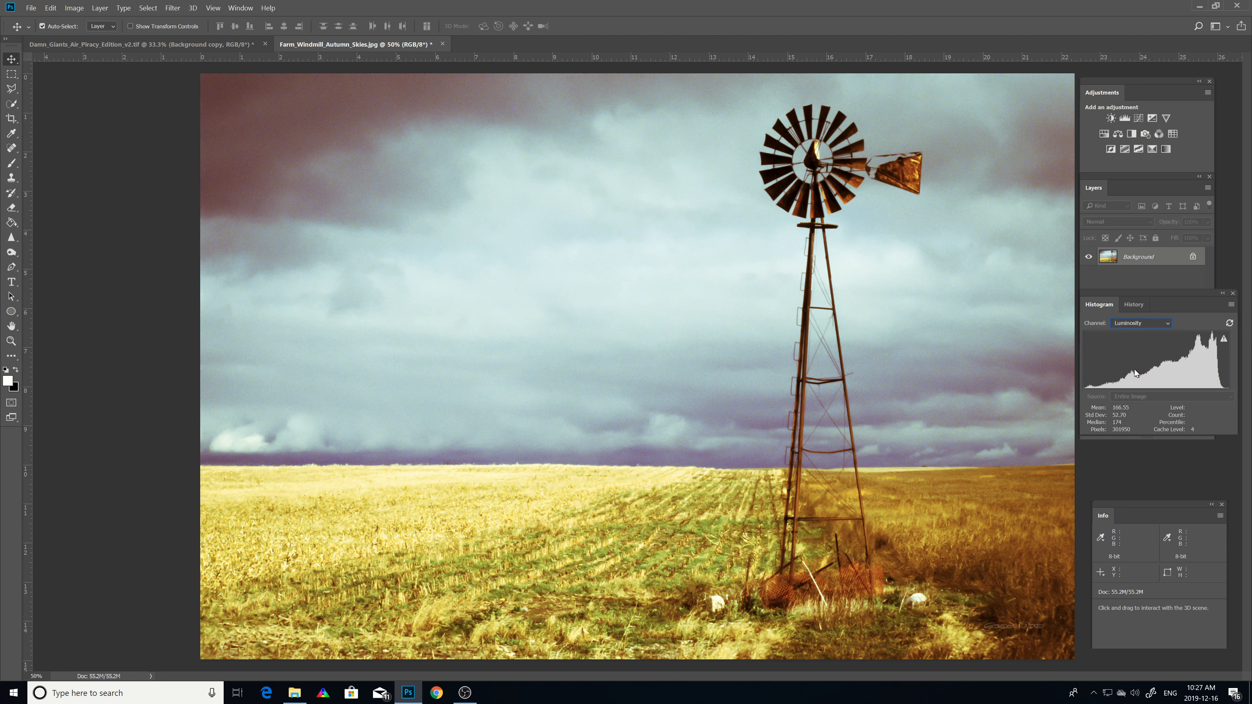
left_click(1168, 324)
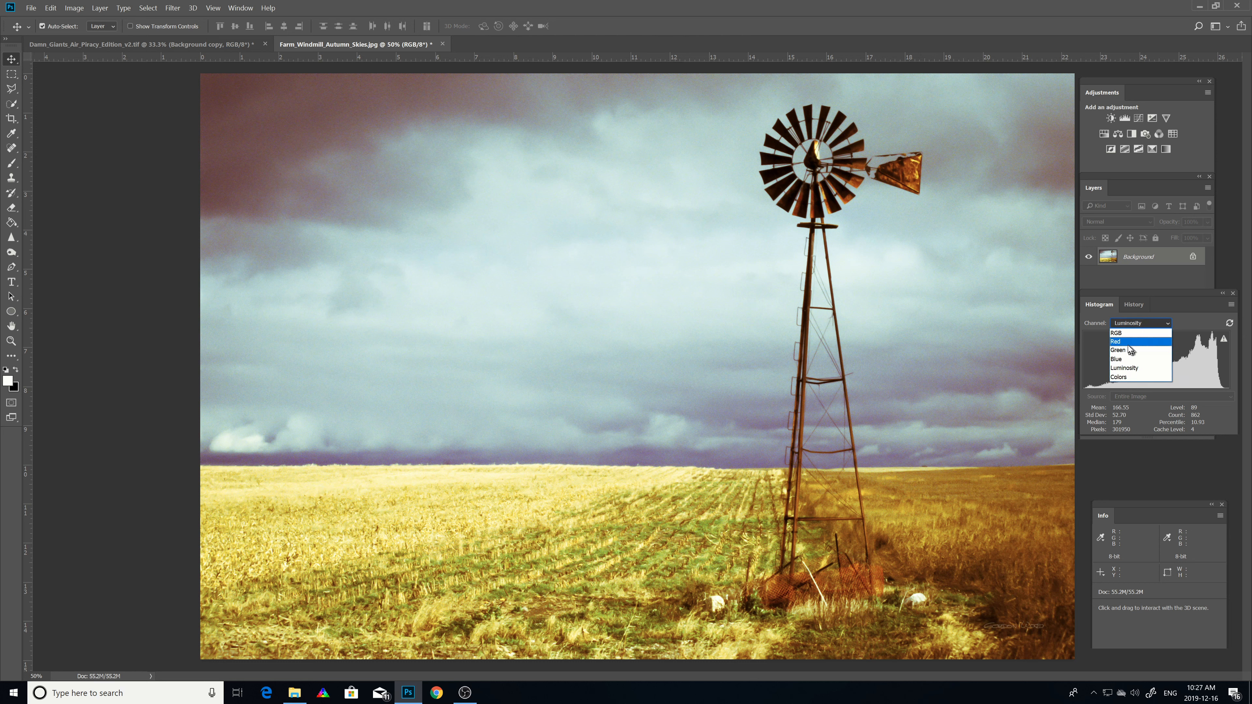
left_click(1128, 335)
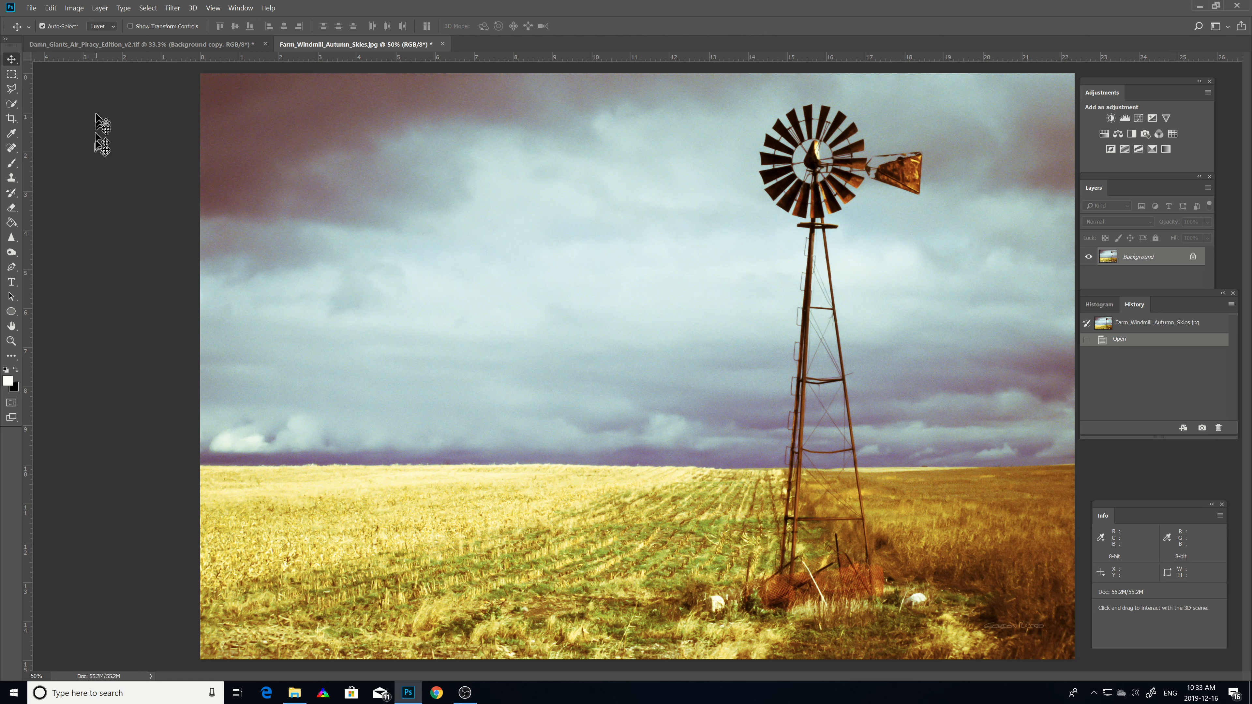
Step: Convert the image to Grayscale mode, discarding the colour information
left_click(73, 8)
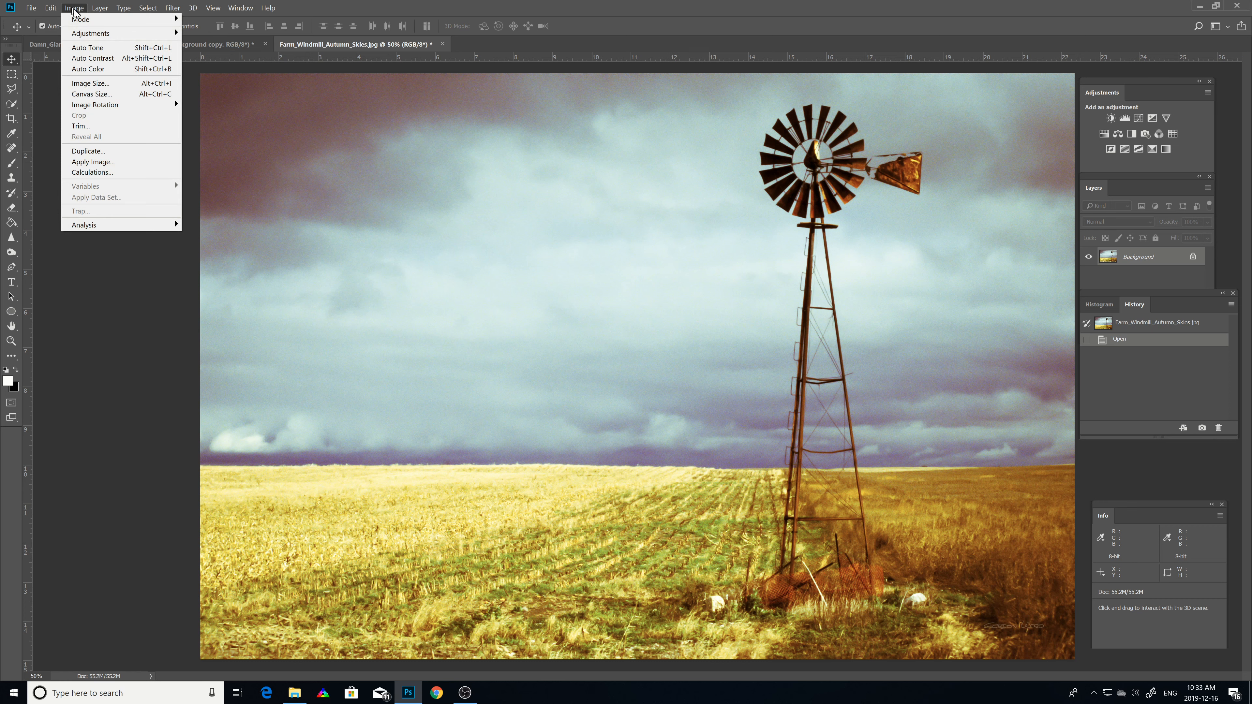
mouse_move(80, 20)
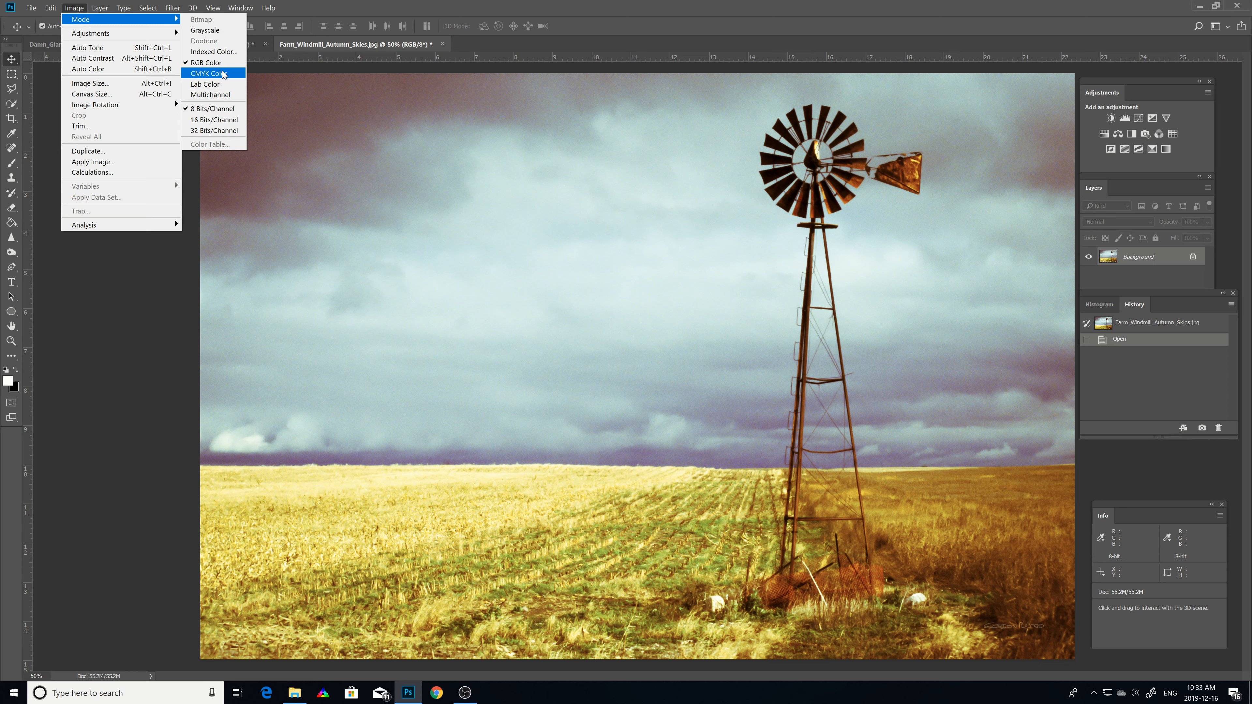
left_click(203, 31)
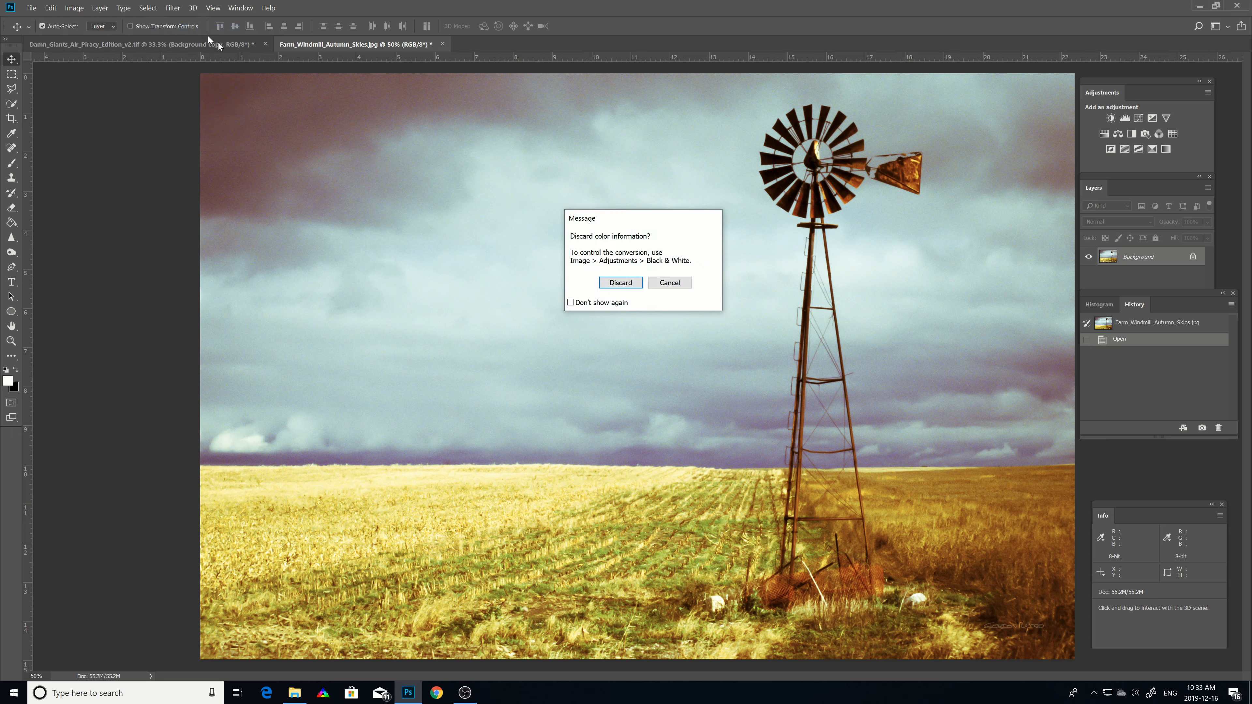
left_click(619, 284)
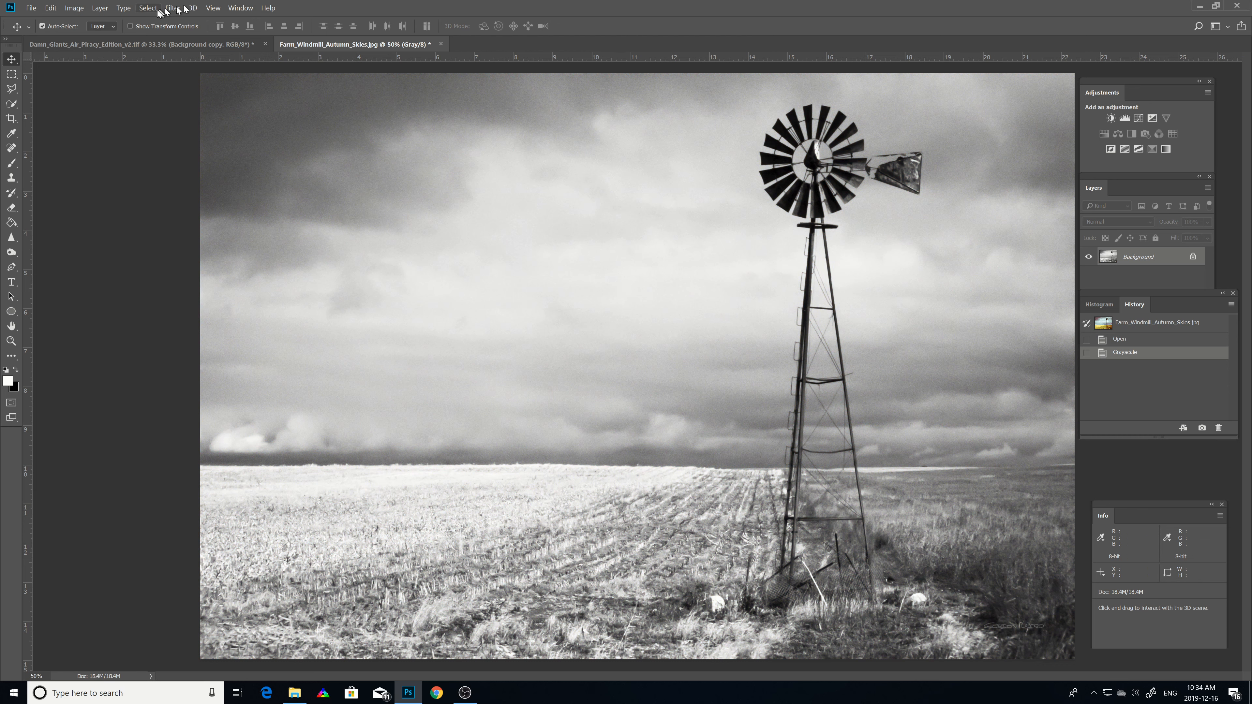
Step: Delete the Grayscale history state, confirming the deletion
right_click(1136, 354)
left_click(1147, 366)
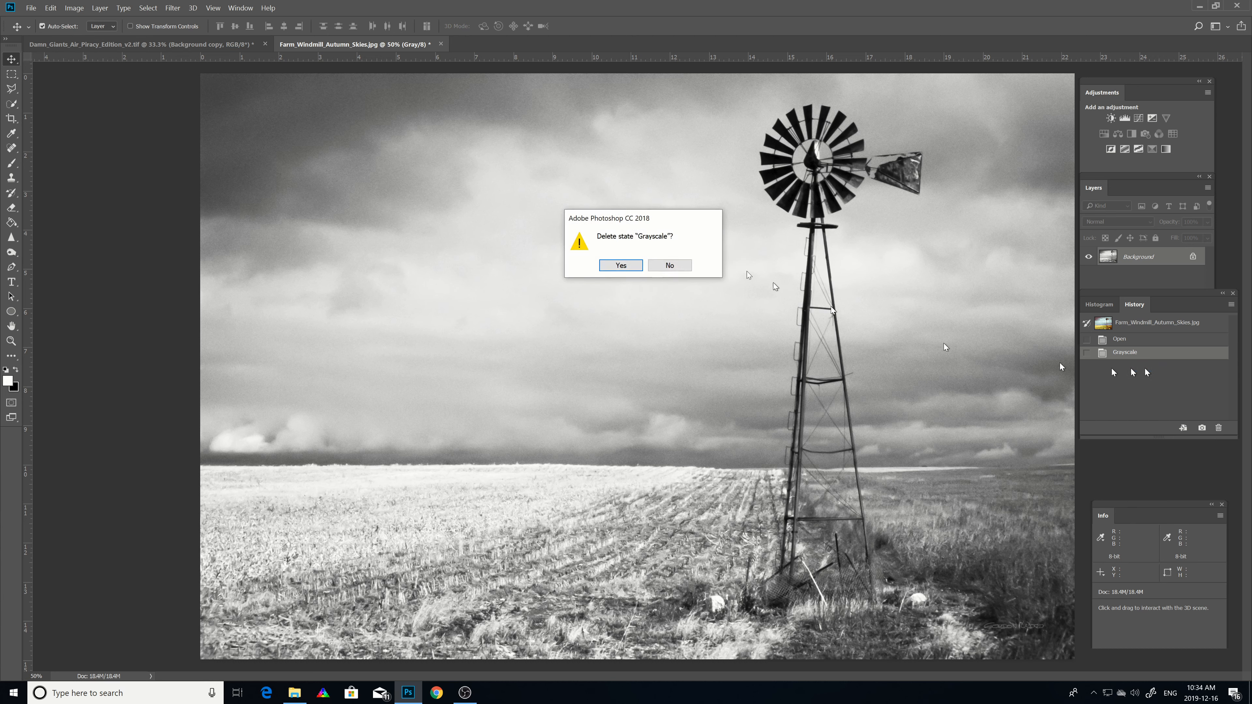
left_click(621, 263)
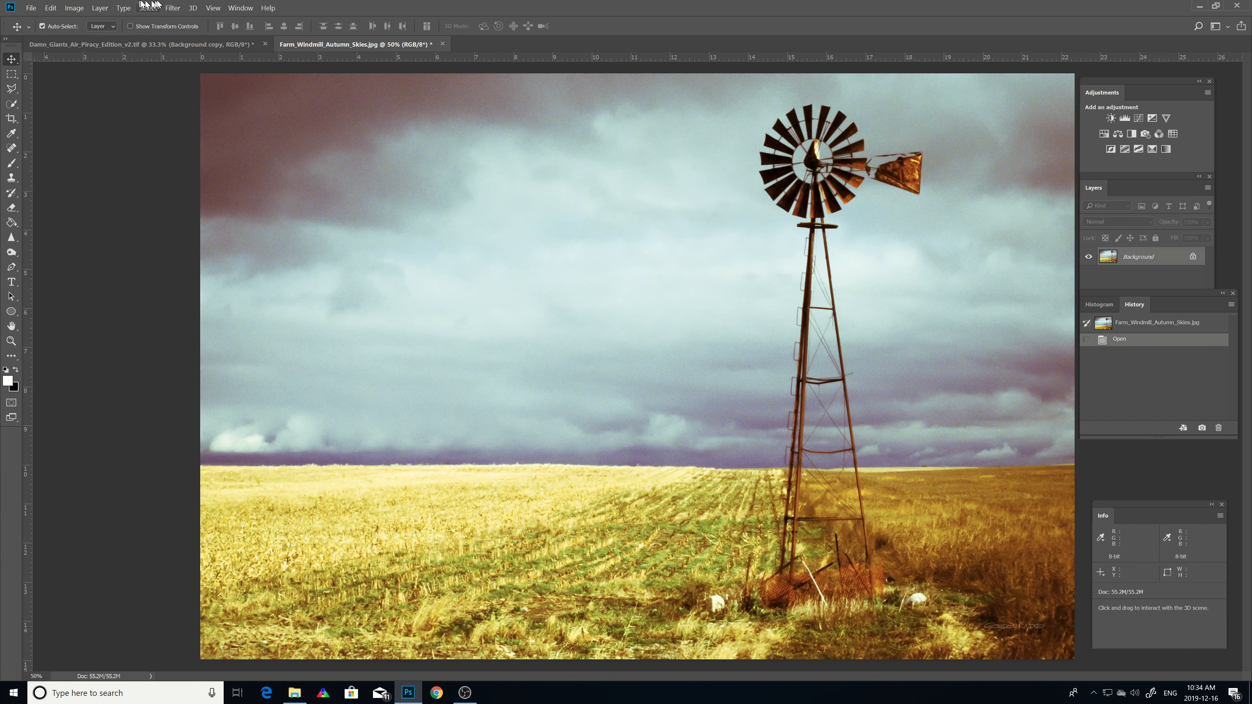
Step: Try a Black & White adjustment with Reds at 6% and Magentas at 157%, then cancel it
left_click(75, 8)
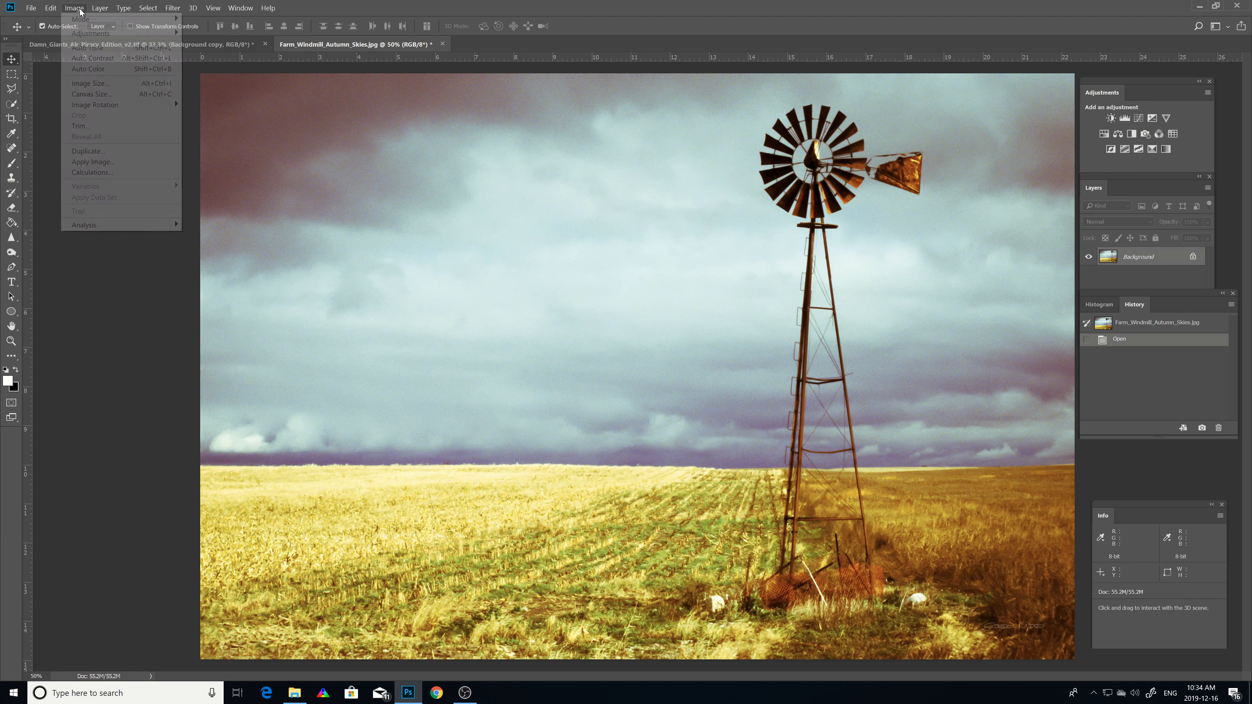
mouse_move(81, 19)
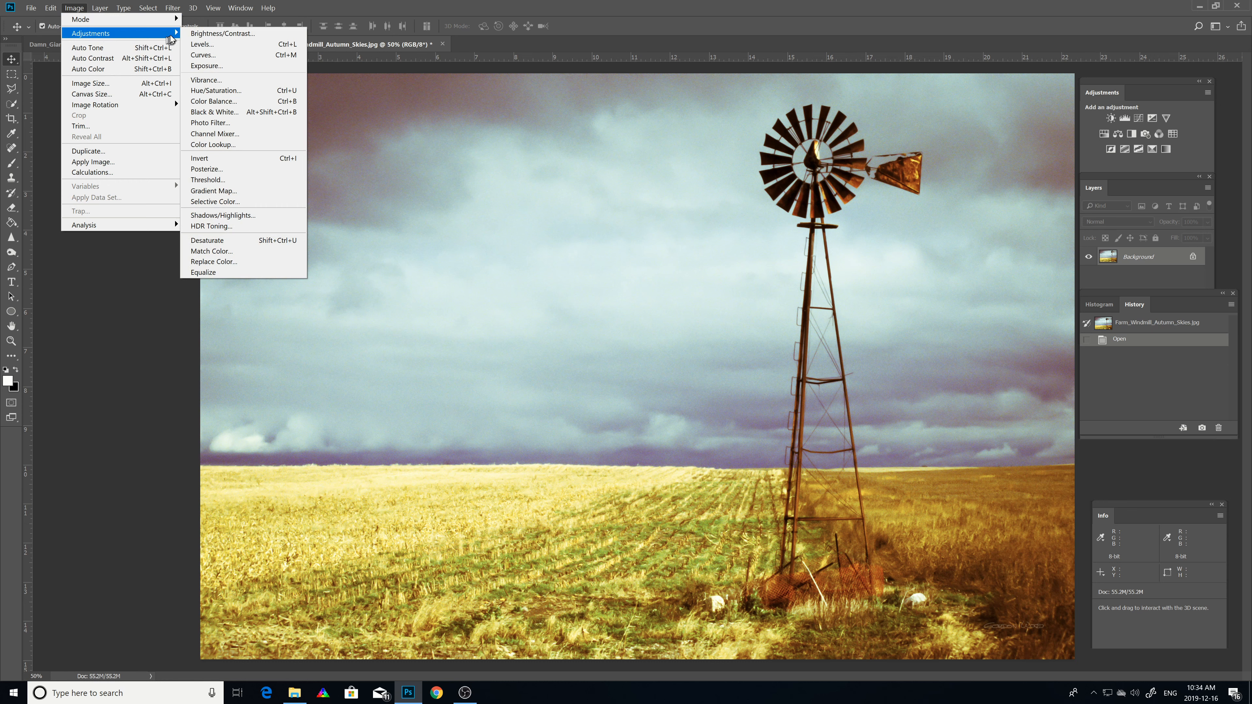
left_click(221, 113)
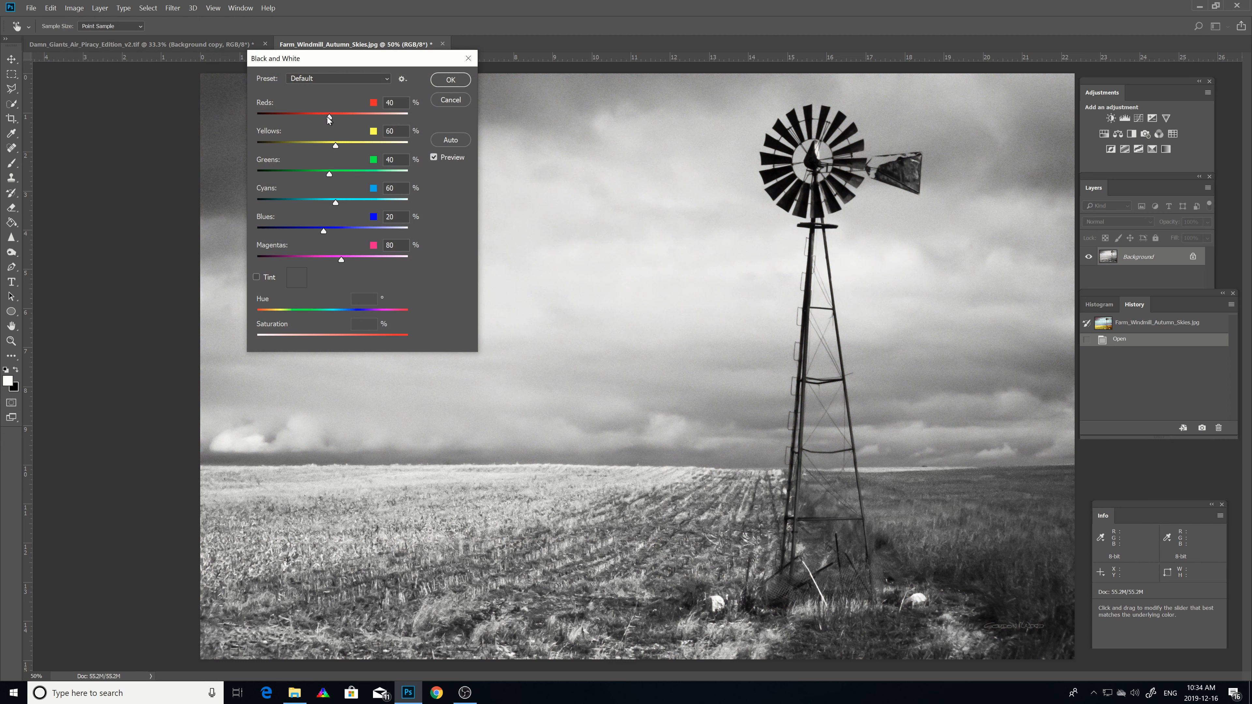
mouse_move(330, 116)
left_mouse_down()
mouse_move(344, 117)
mouse_move(319, 116)
left_mouse_up()
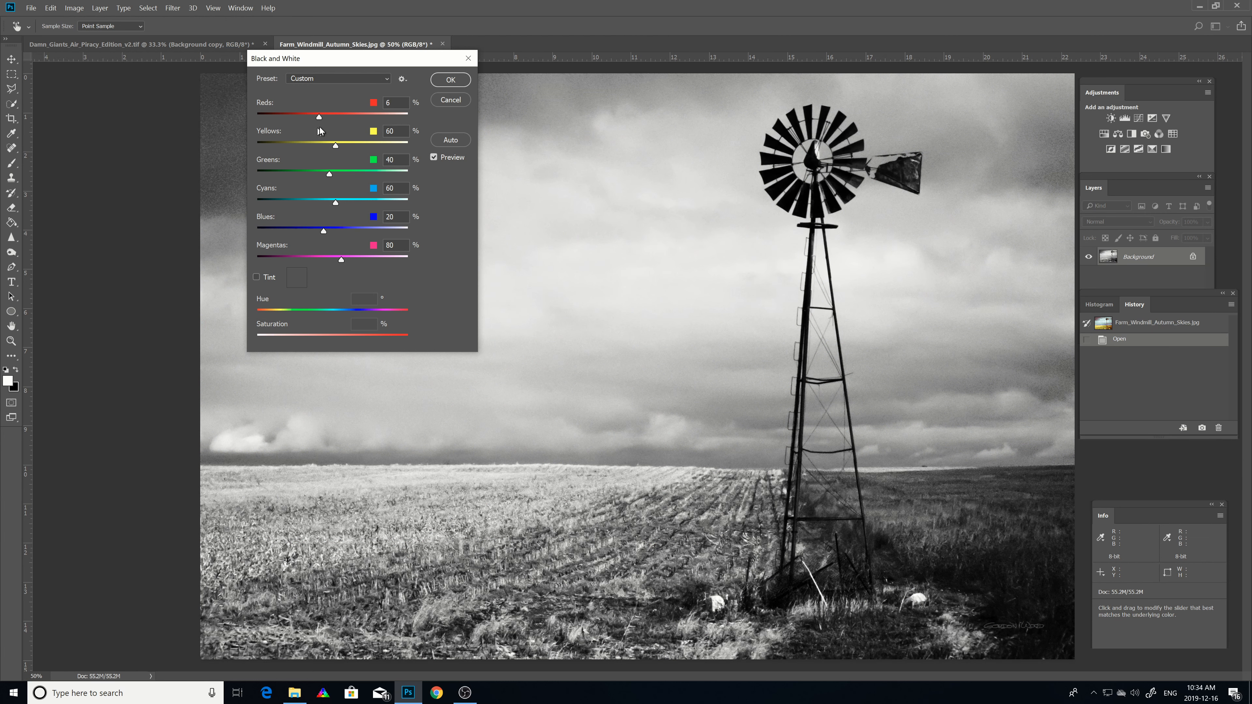
left_click_drag(340, 260, 365, 285)
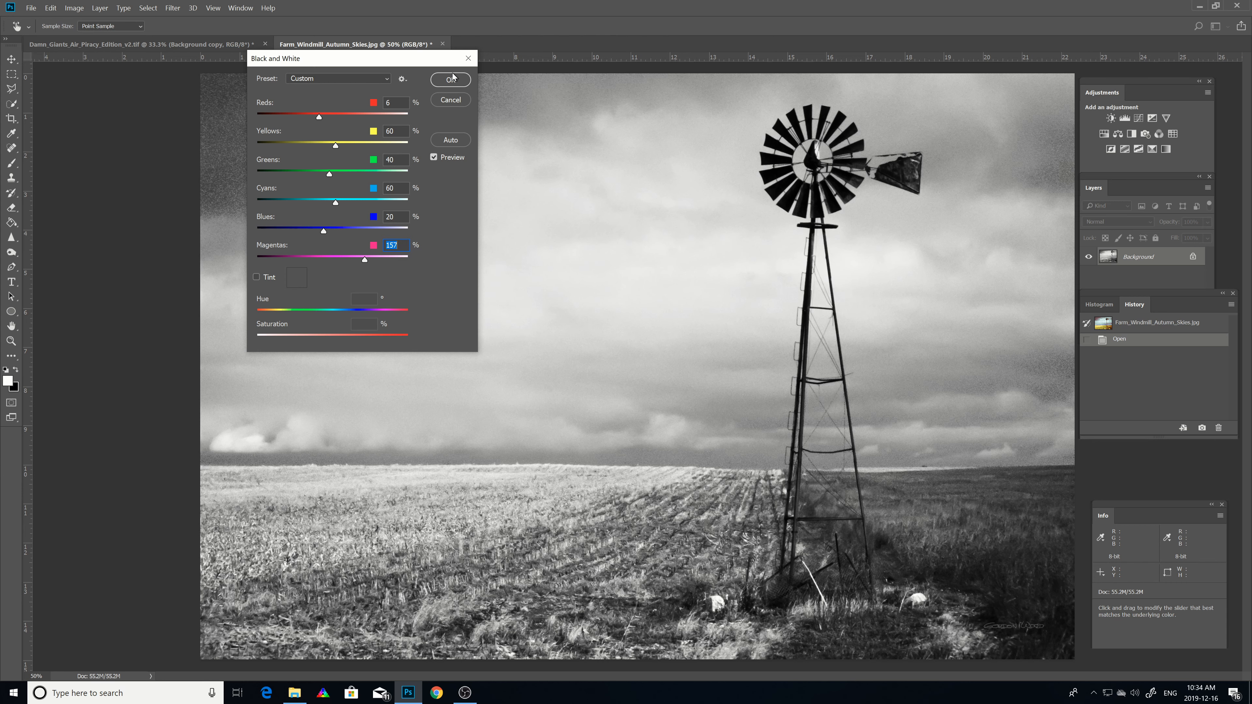
left_click(450, 100)
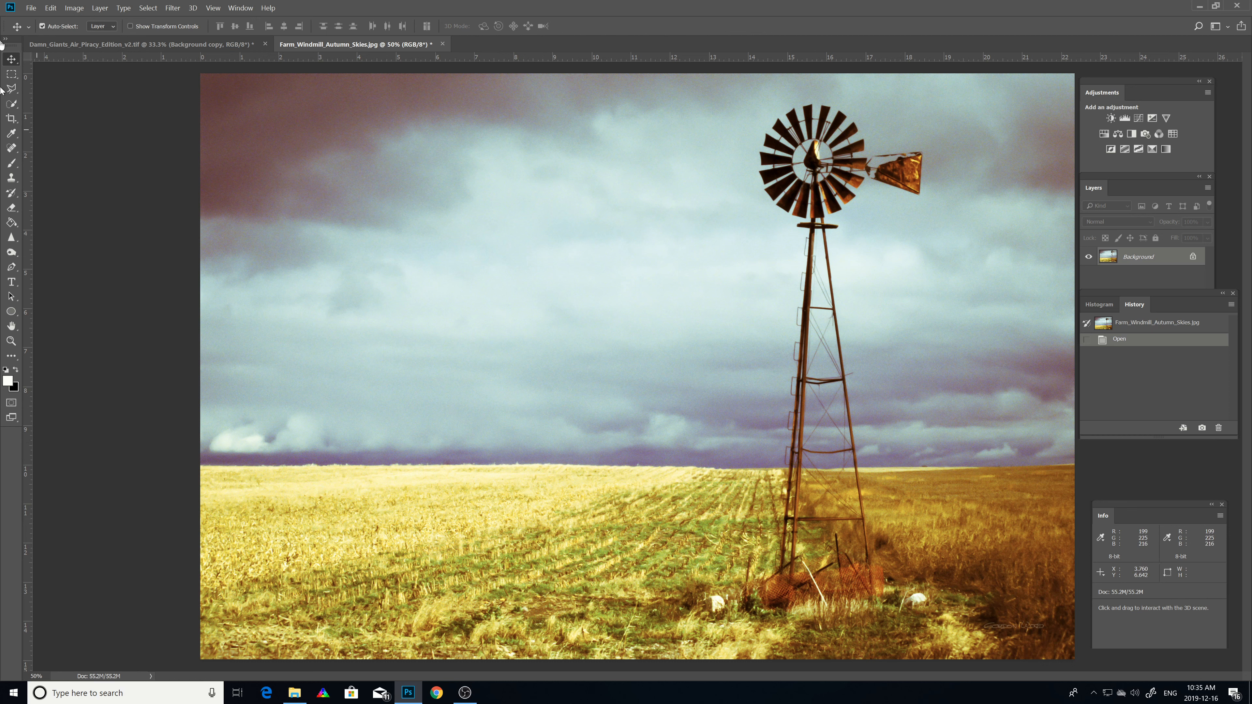
left_click(74, 8)
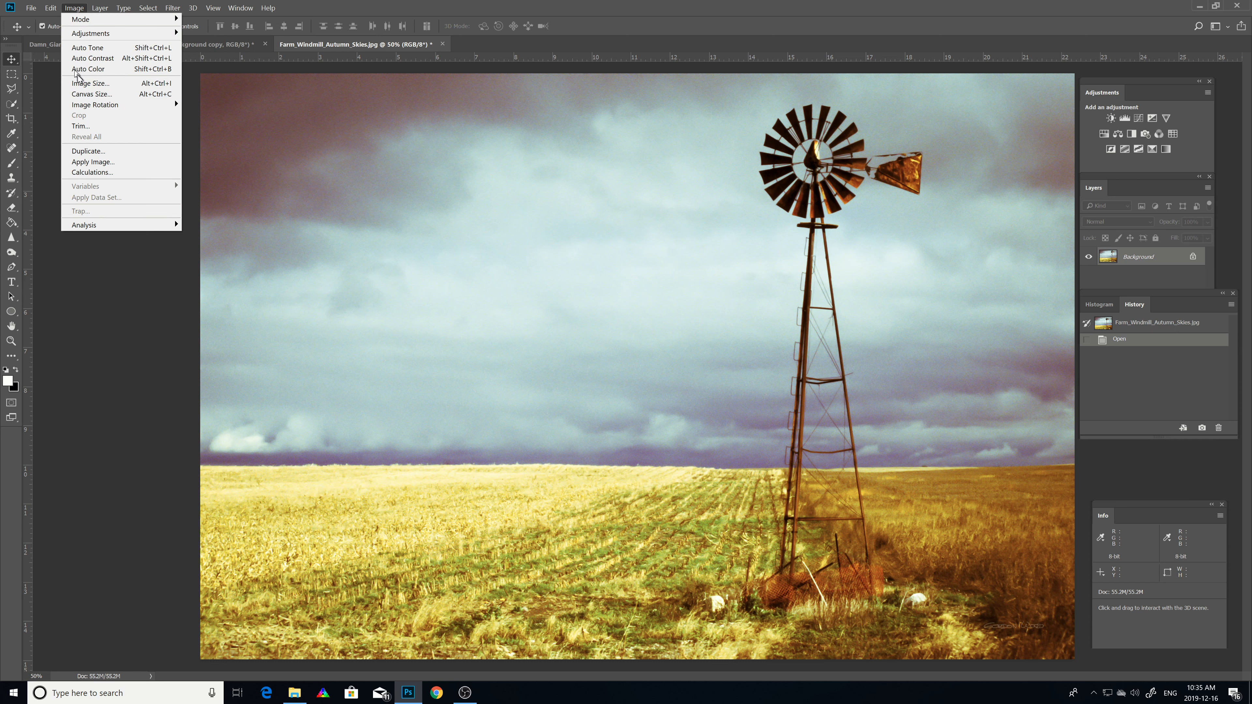
left_click(63, 316)
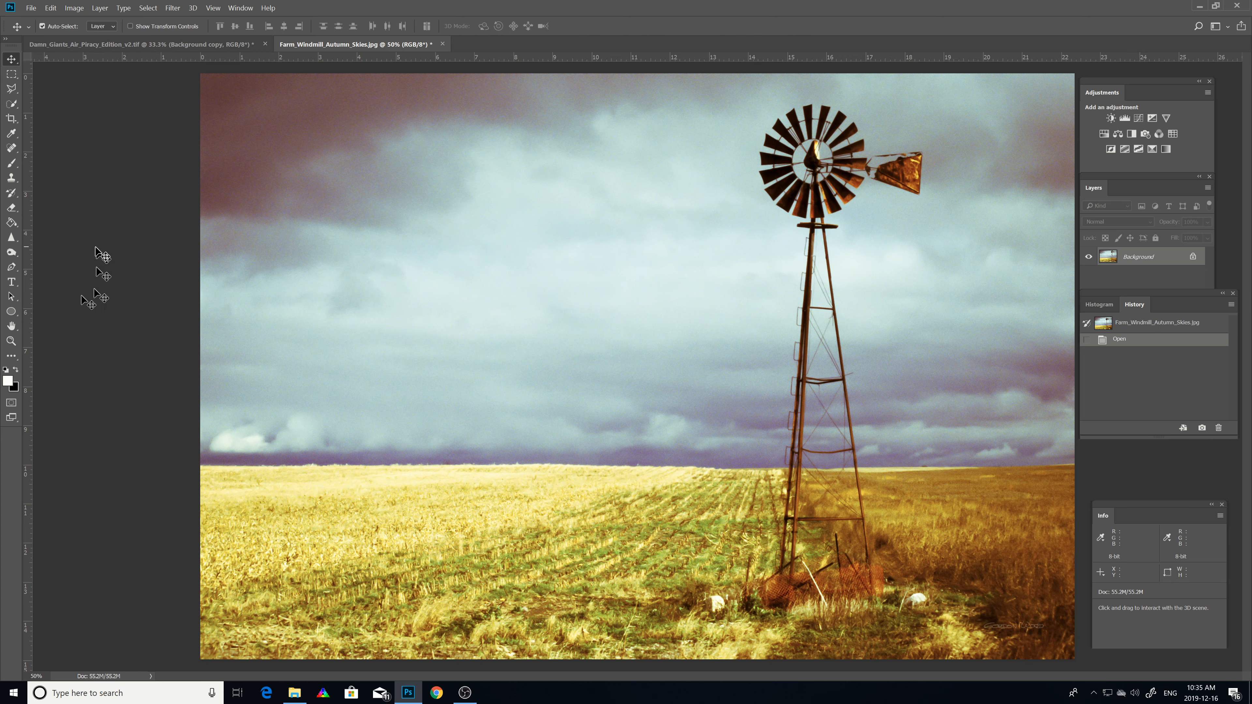
Step: Enlarge the windmill image's canvas to 23.346 by 15.979 inches with a White extension colour
key("ctrl+minus")
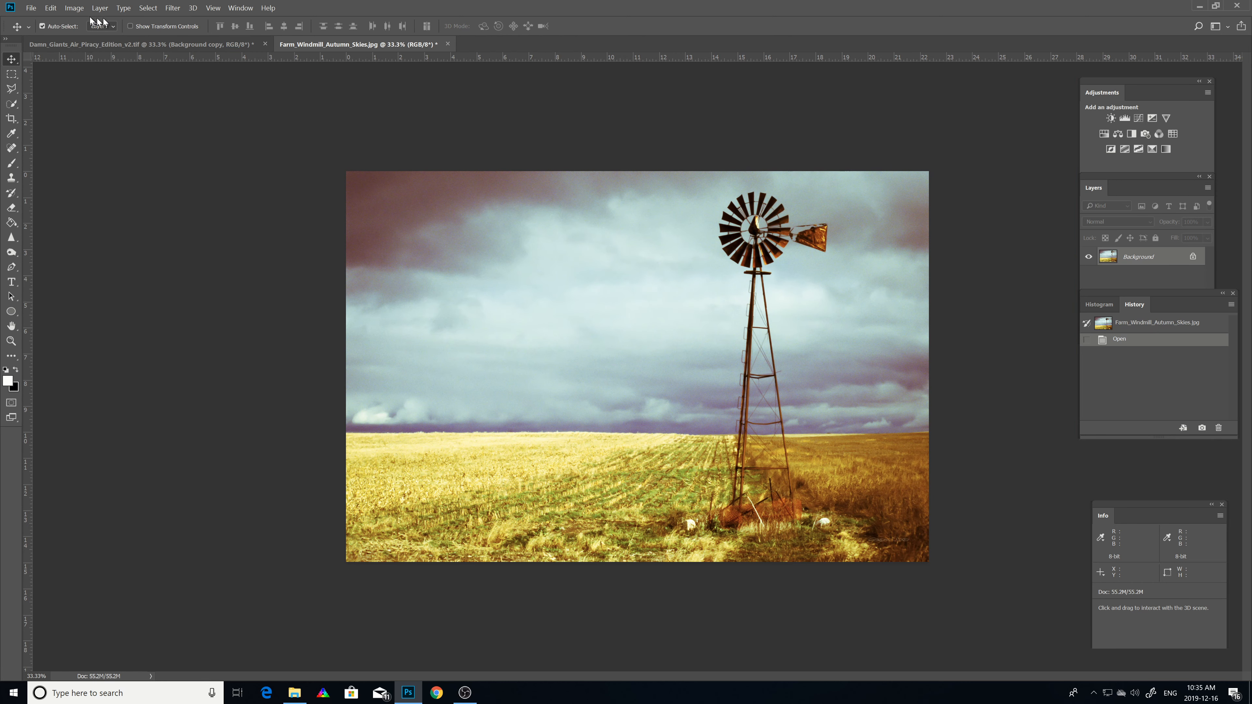
left_click(71, 7)
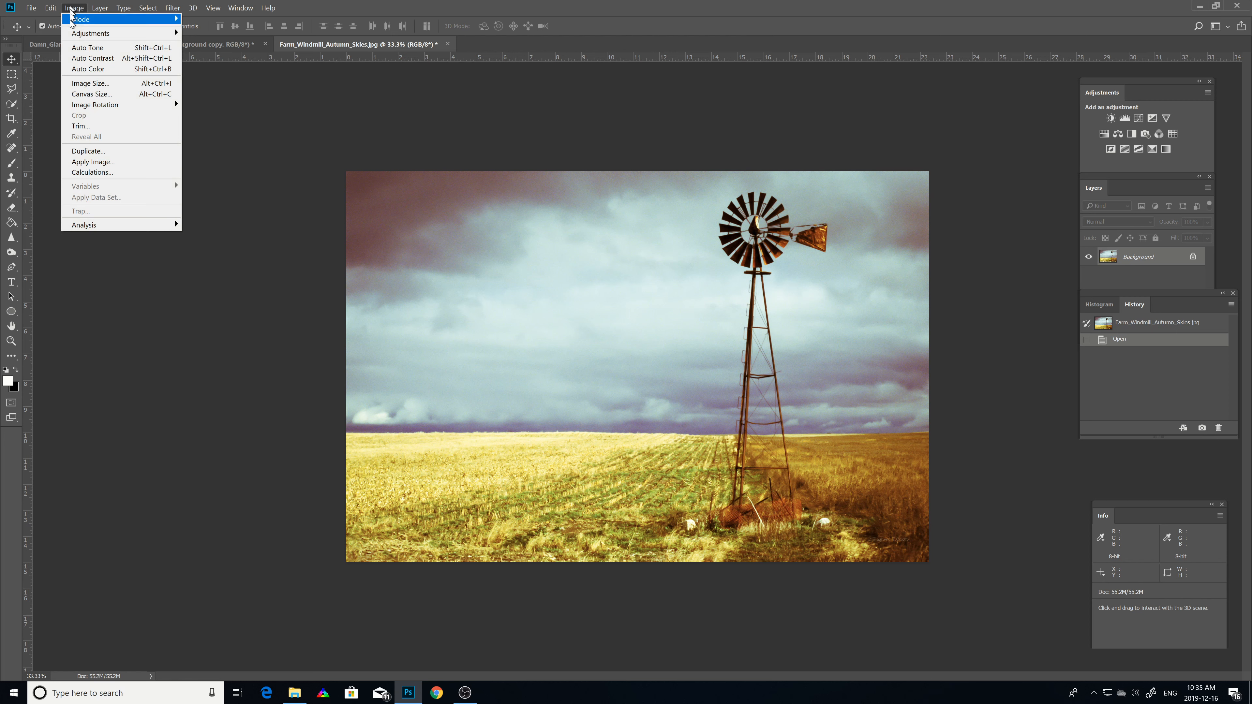
left_click(97, 95)
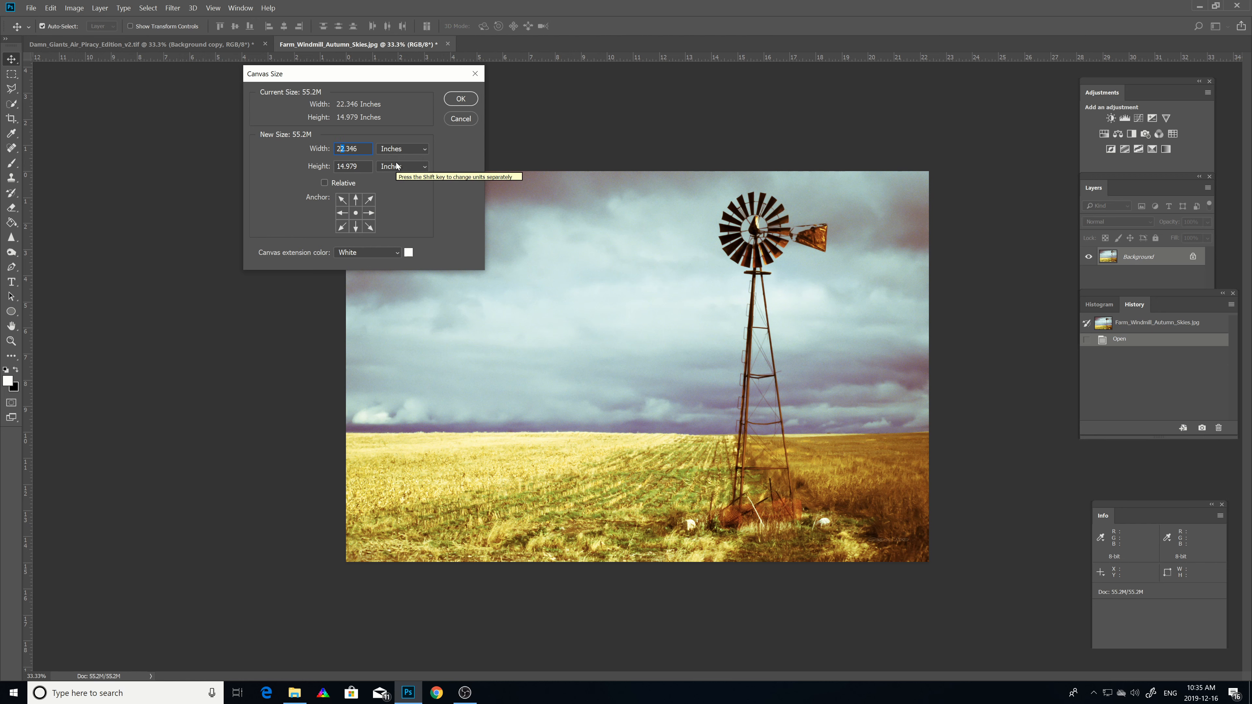
type("3")
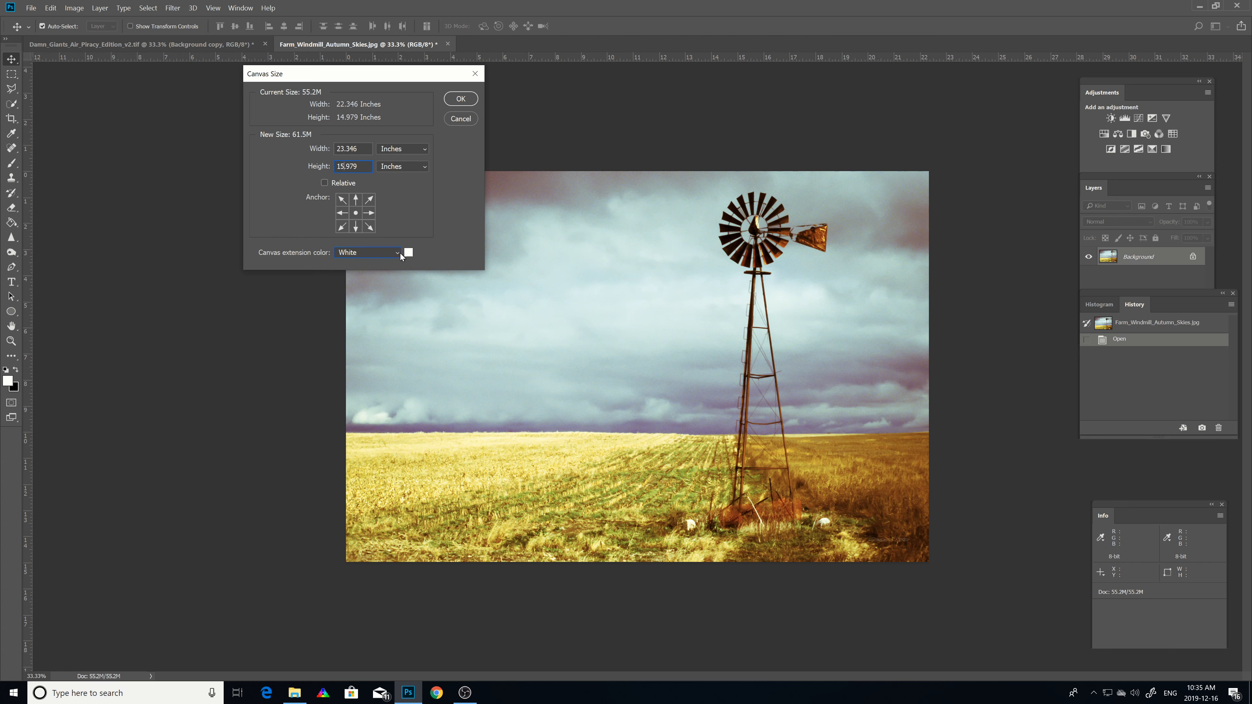
left_click(401, 253)
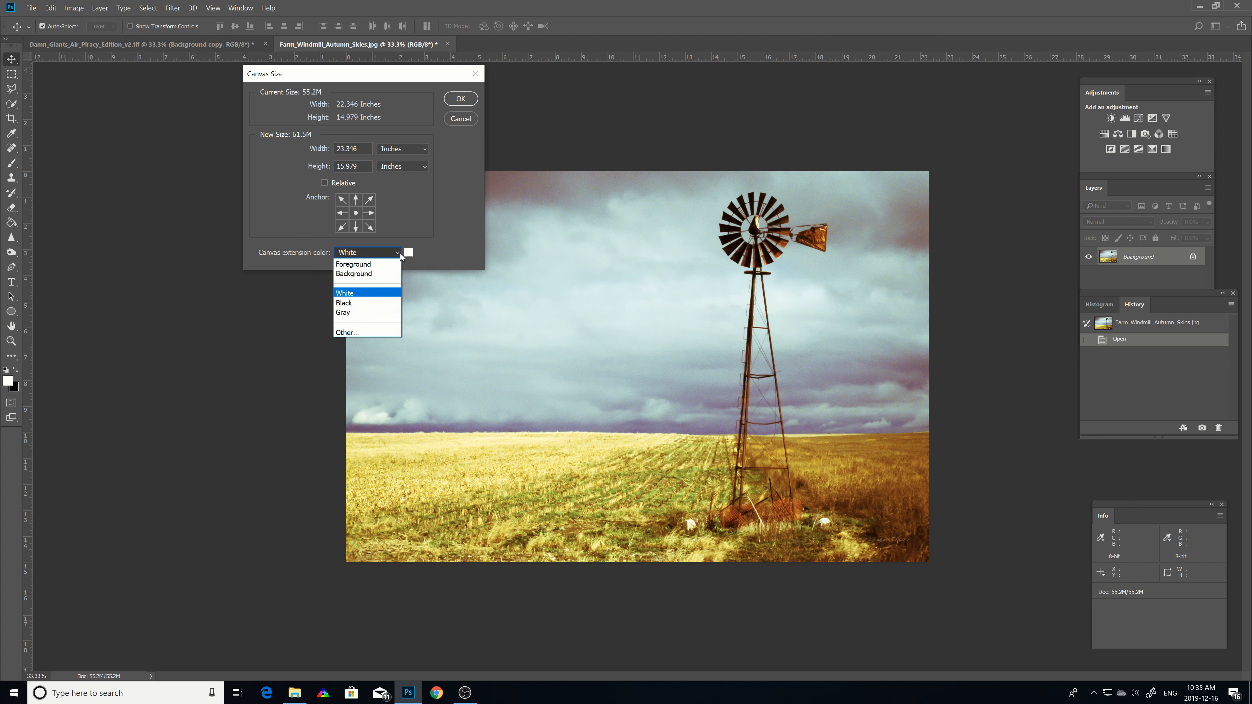
left_click(352, 293)
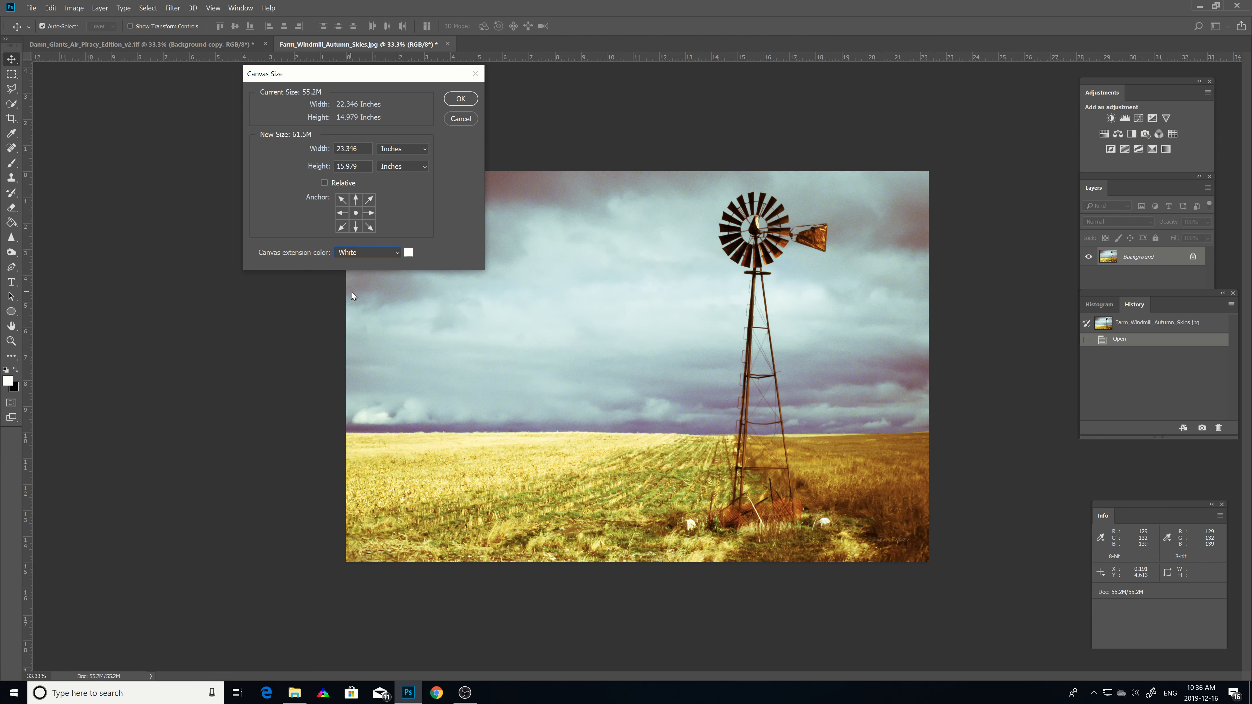
left_click(461, 99)
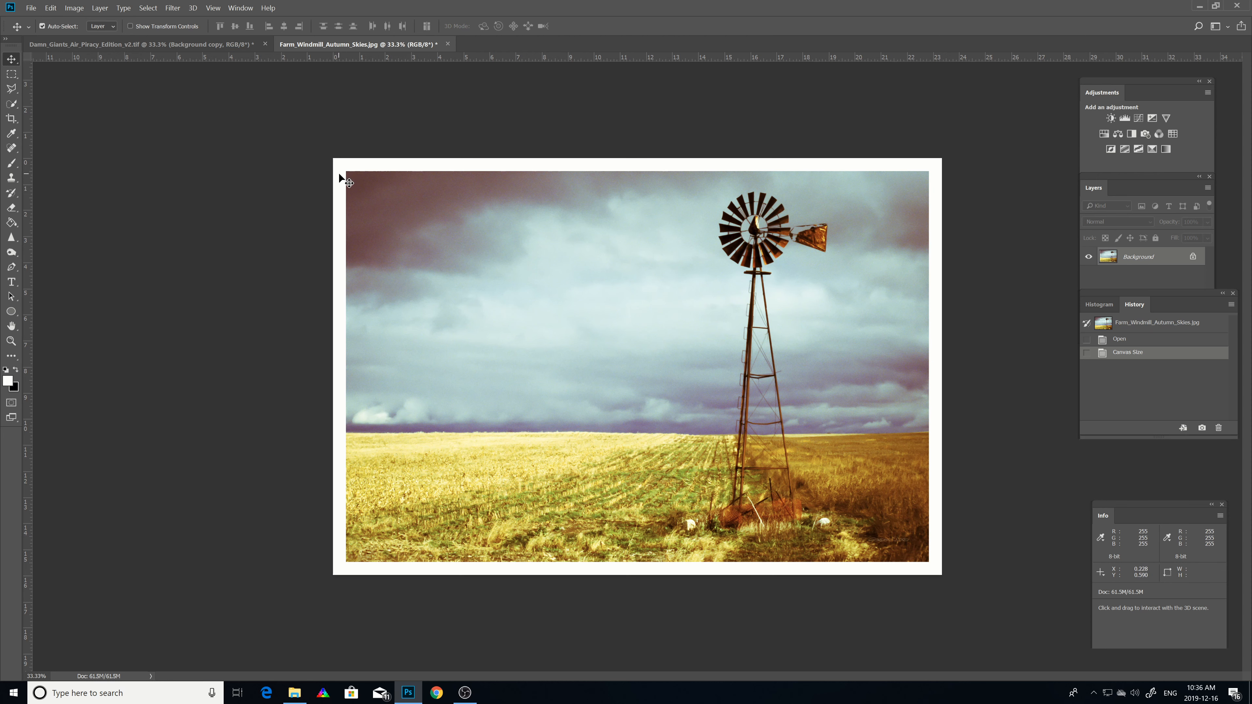
Step: Delete the Canvas Size history state, confirming the deletion
left_click(73, 8)
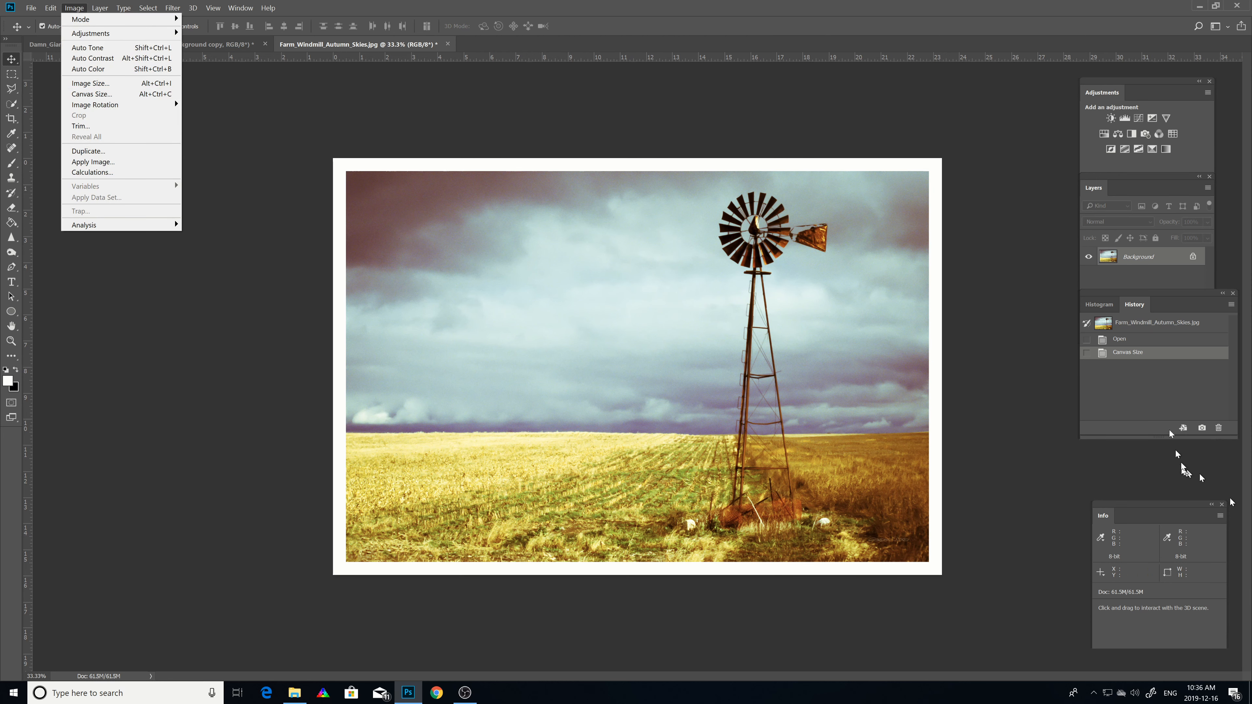
right_click(1123, 358)
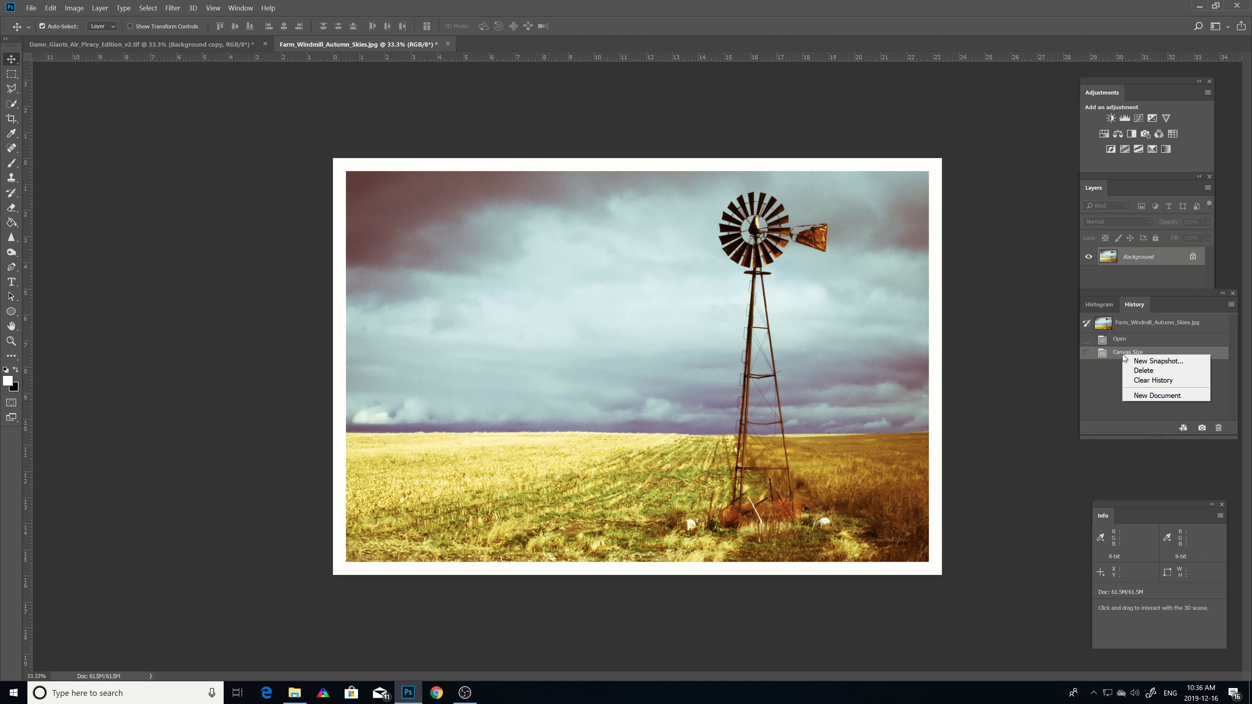
left_click(1138, 373)
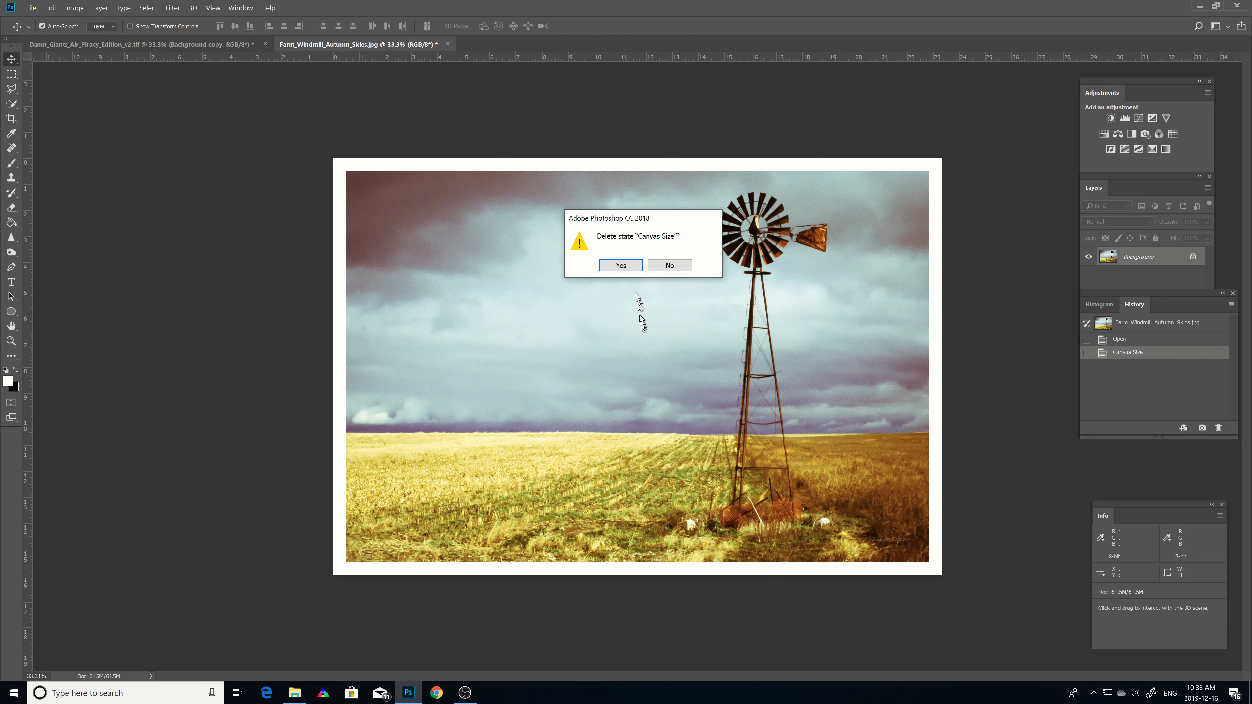
left_click(621, 265)
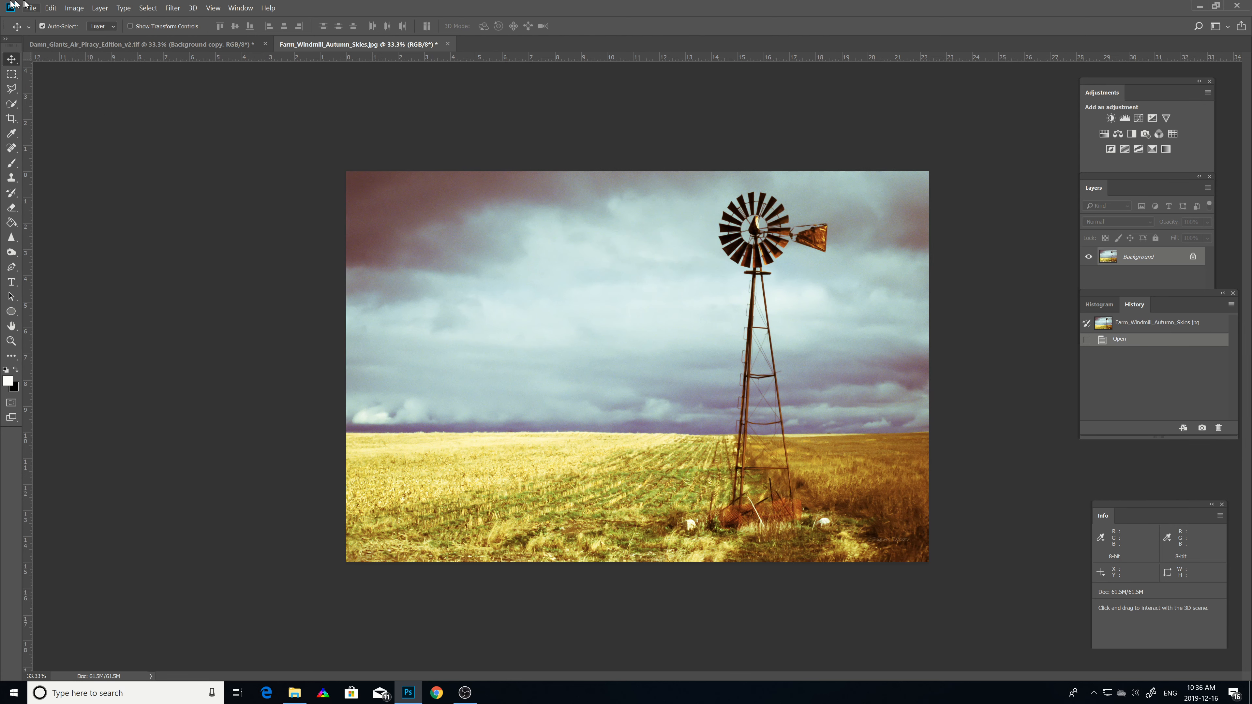
Step: Extend the canvas width to 44 inches, anchored on the right side
left_click(77, 11)
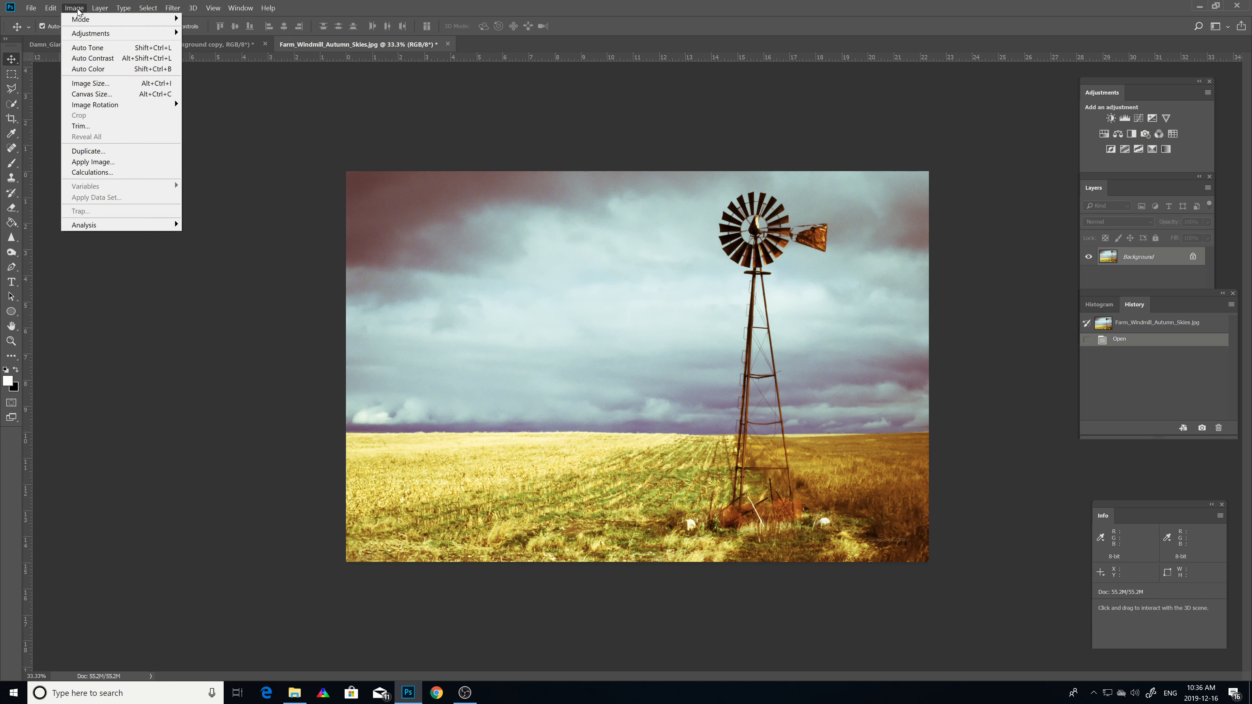
left_click(79, 94)
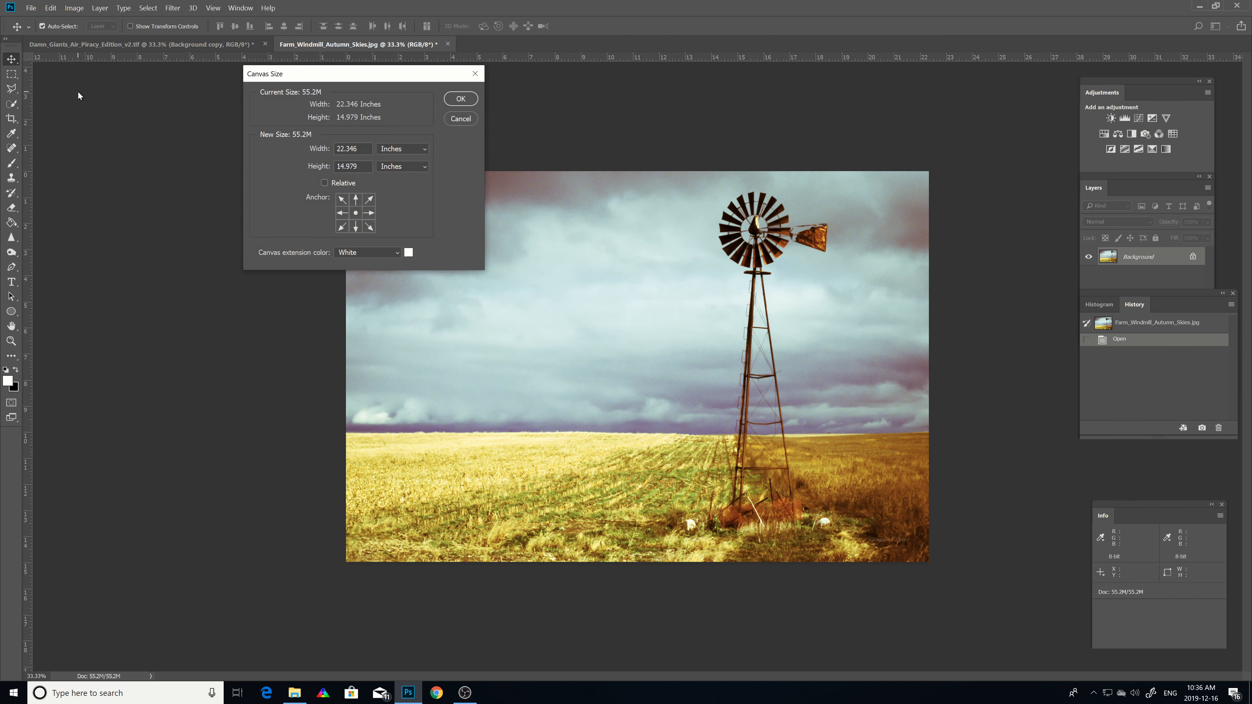
left_click(370, 212)
type("44")
left_click(458, 101)
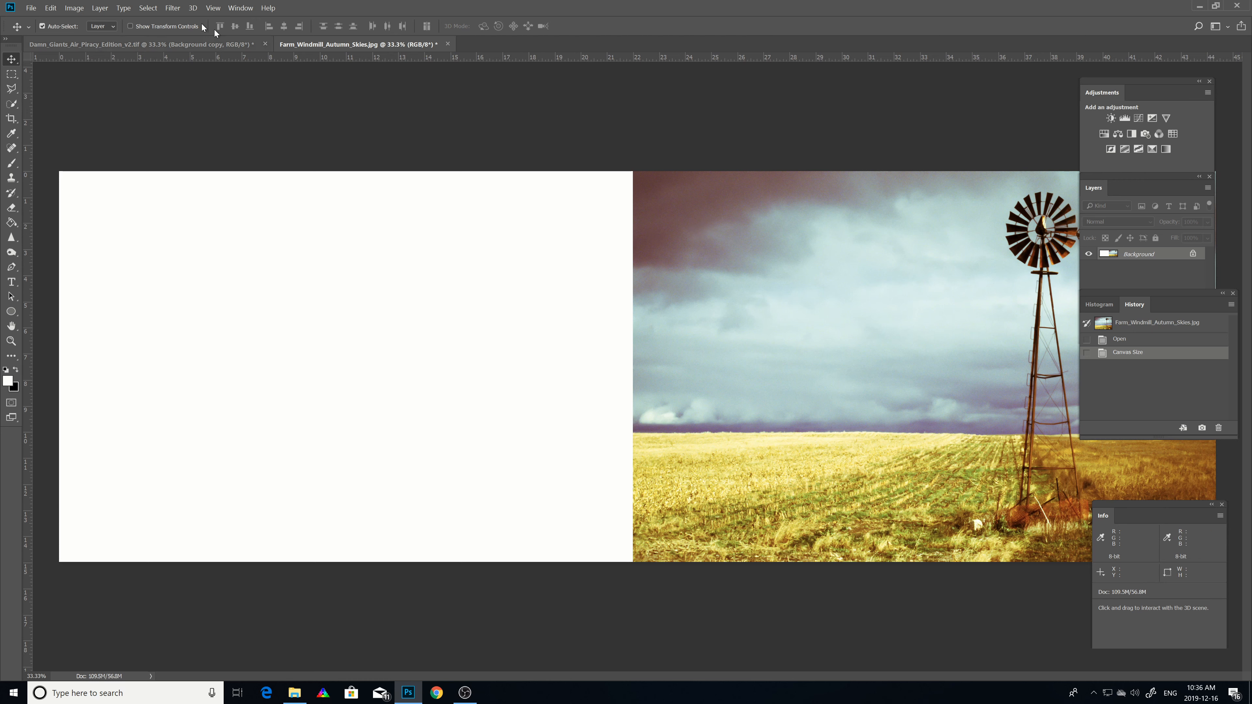
Step: Float the Damn Giants document in its own window and drag its layers into the windmill image
left_click(165, 44)
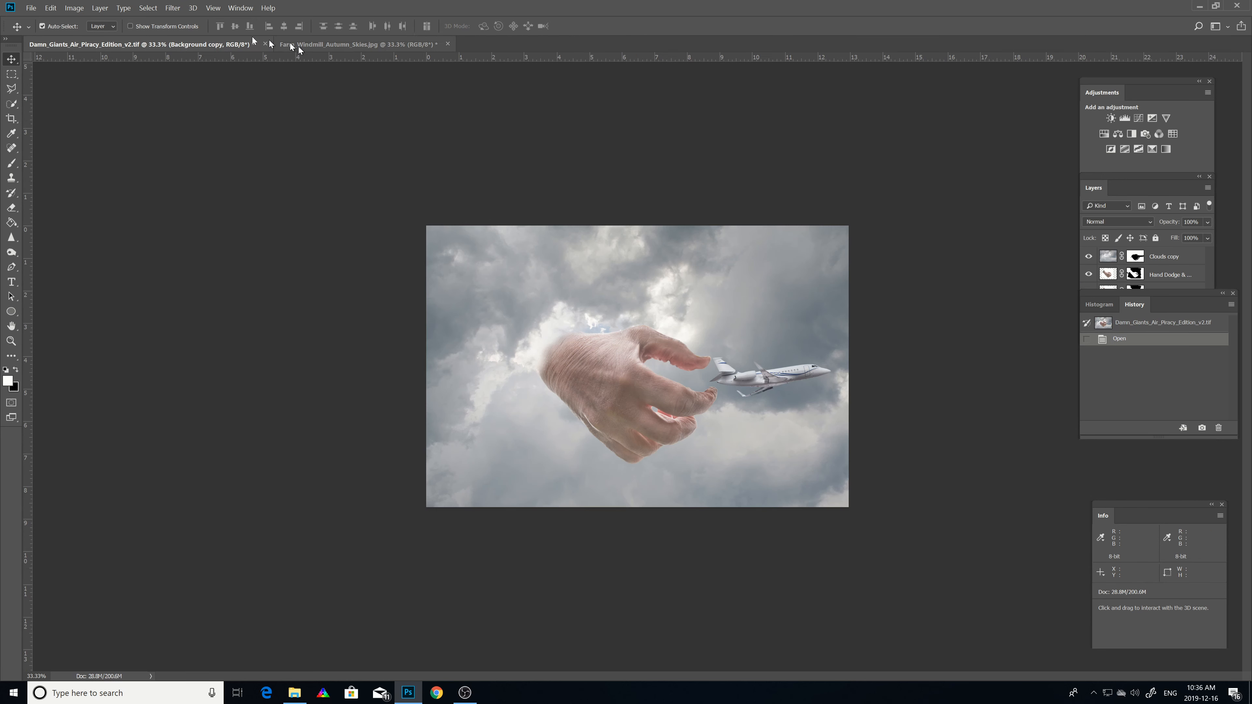
left_click_drag(228, 44, 254, 373)
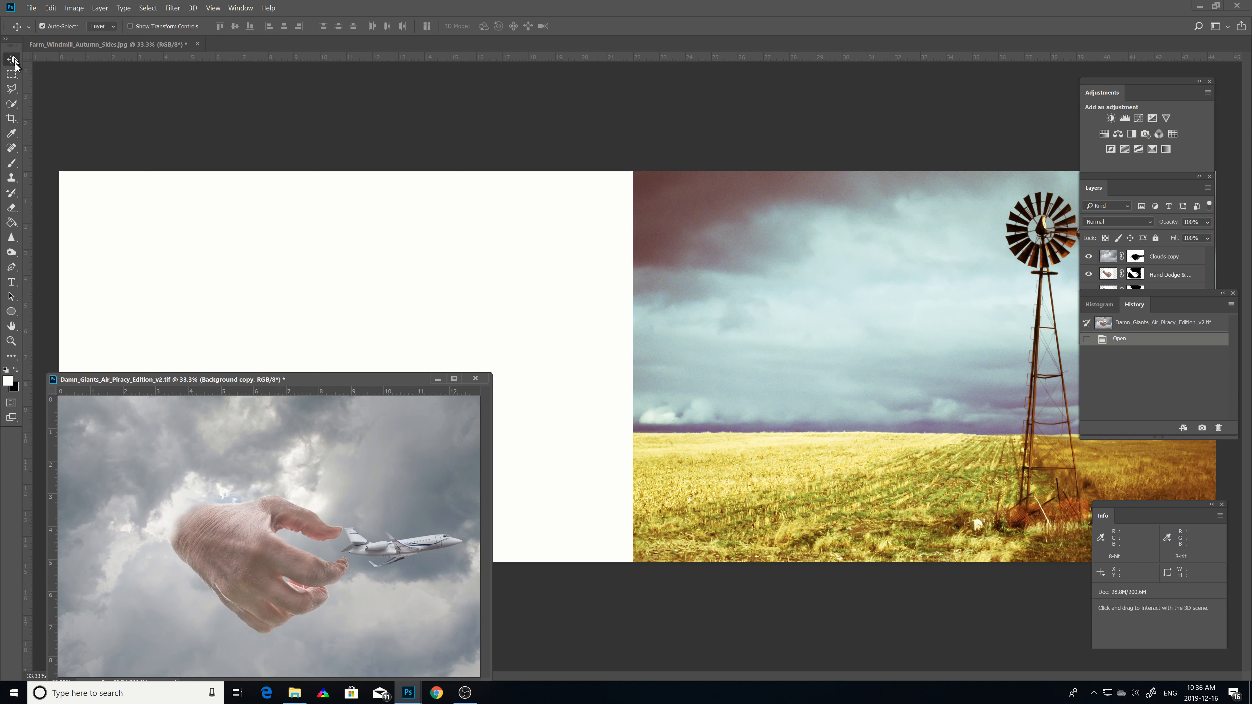
left_click_drag(140, 583, 375, 302)
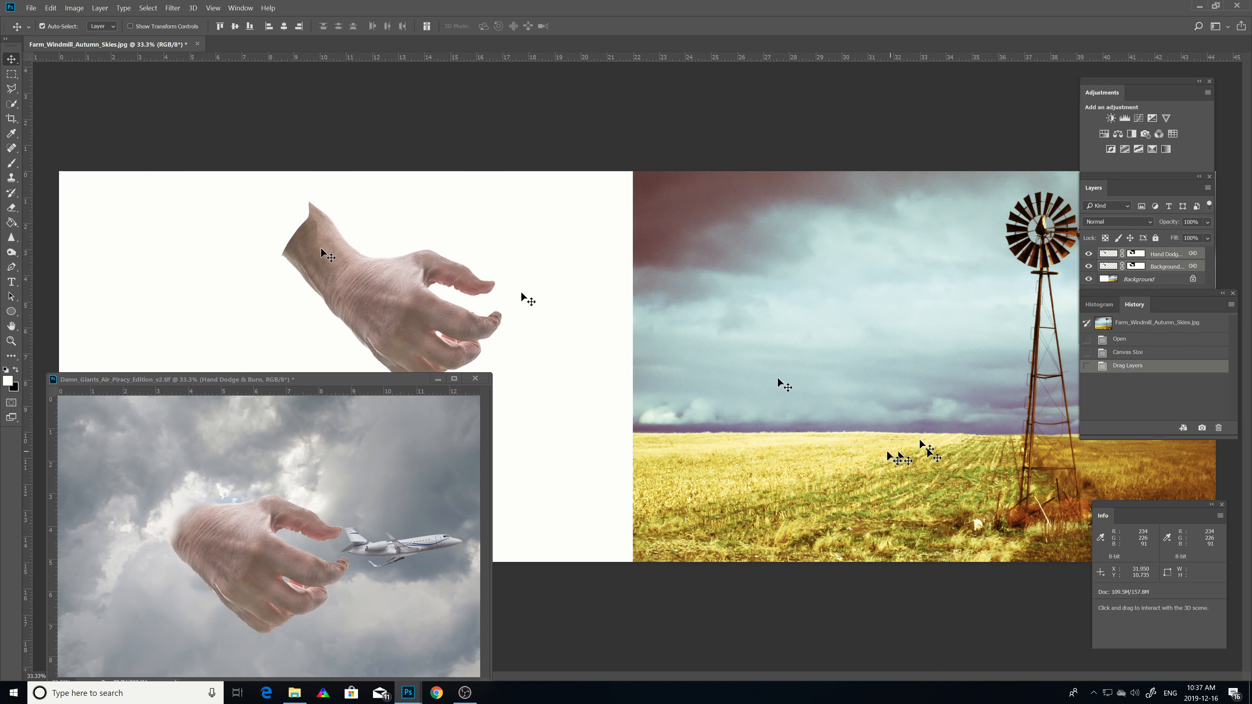
Step: Delete the Canvas Size history state and the states after it, confirming the deletion
left_click(1117, 355)
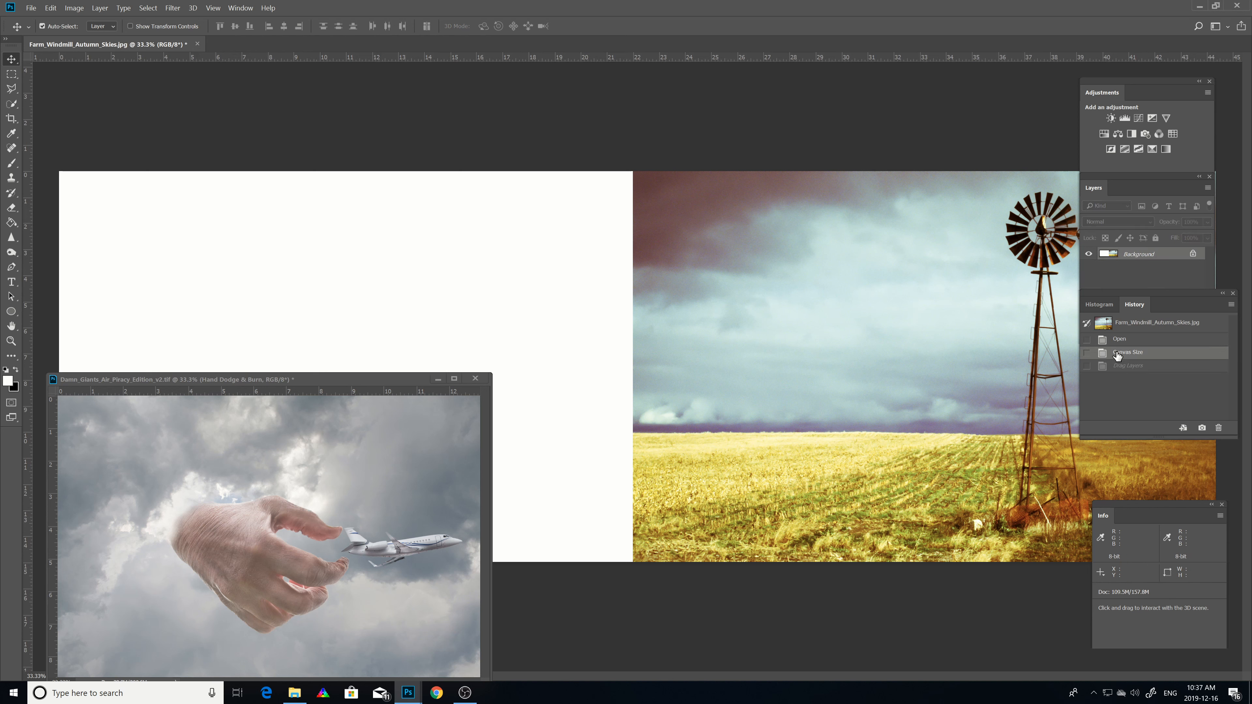
right_click(1117, 353)
left_click(1138, 368)
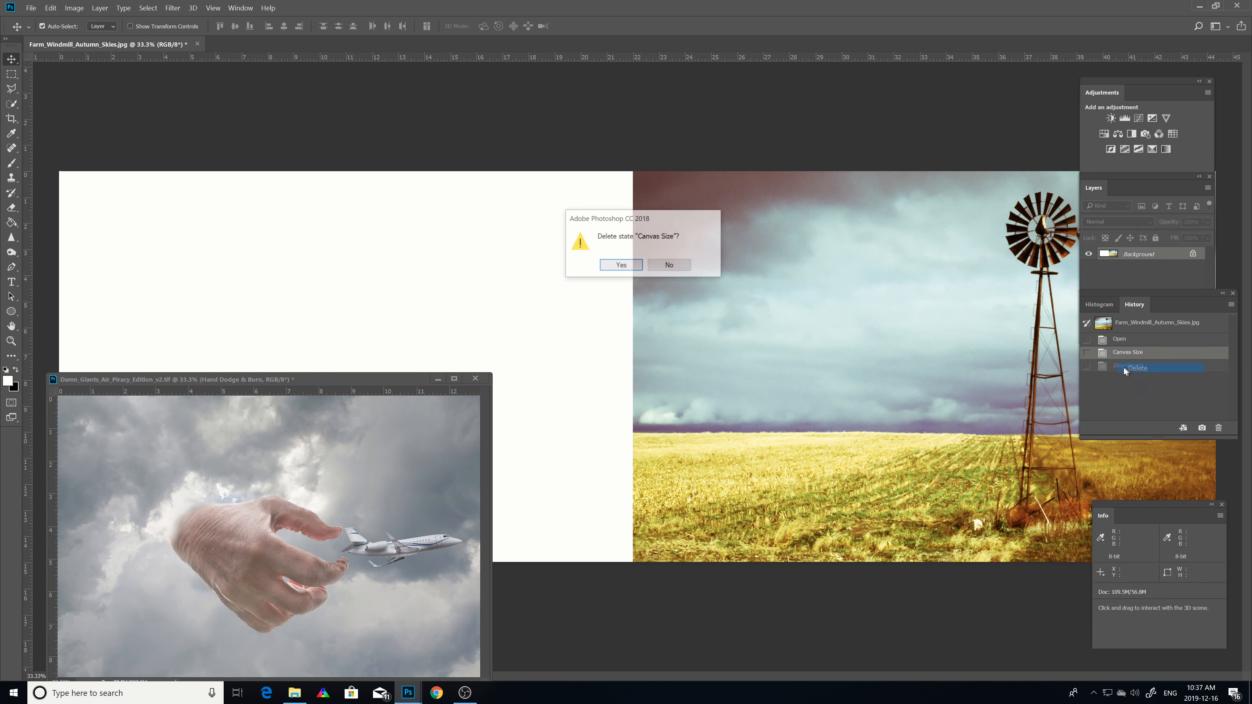
left_click(622, 267)
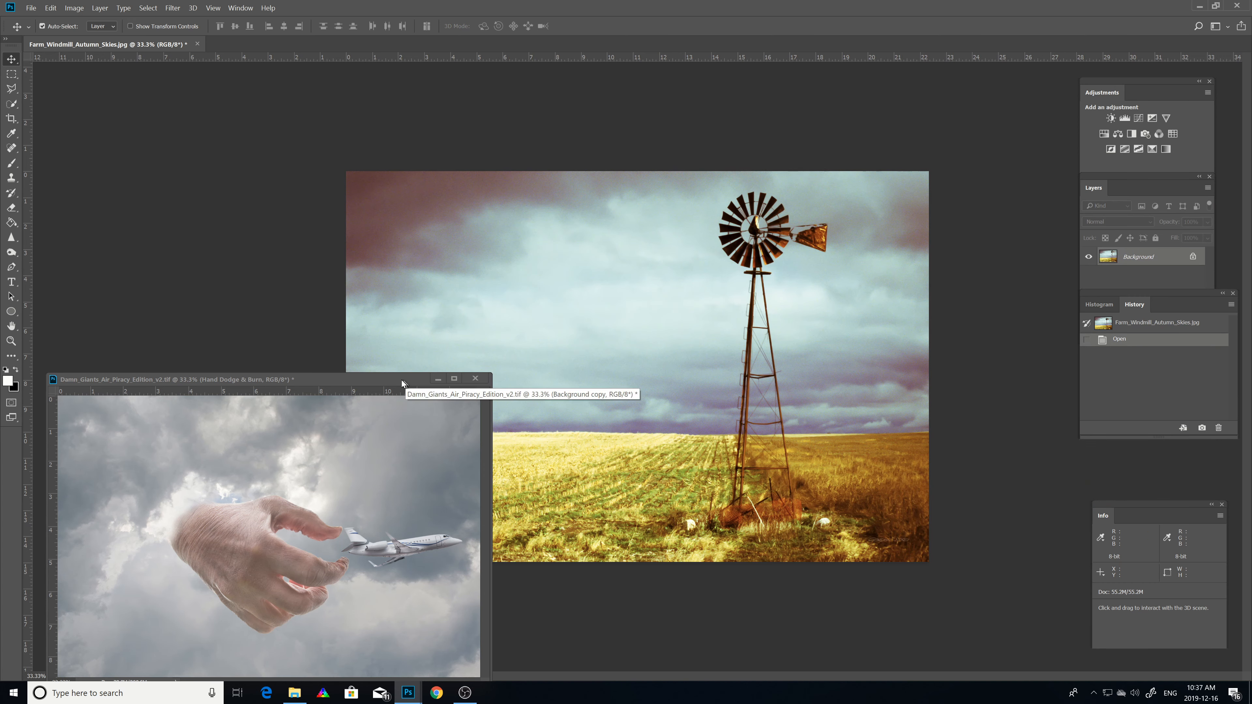
Step: Dock the floating Damn Giants window back among the document tabs and return to the windmill image
left_click_drag(407, 384, 506, 45)
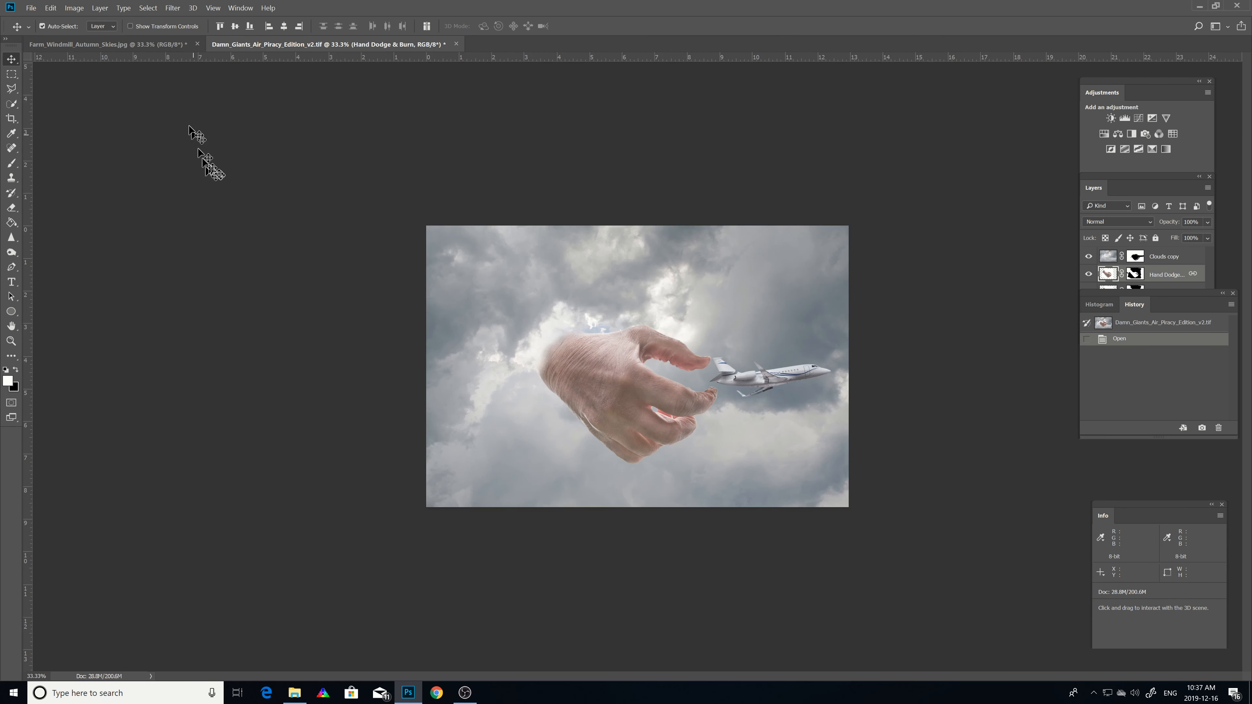
left_click(157, 44)
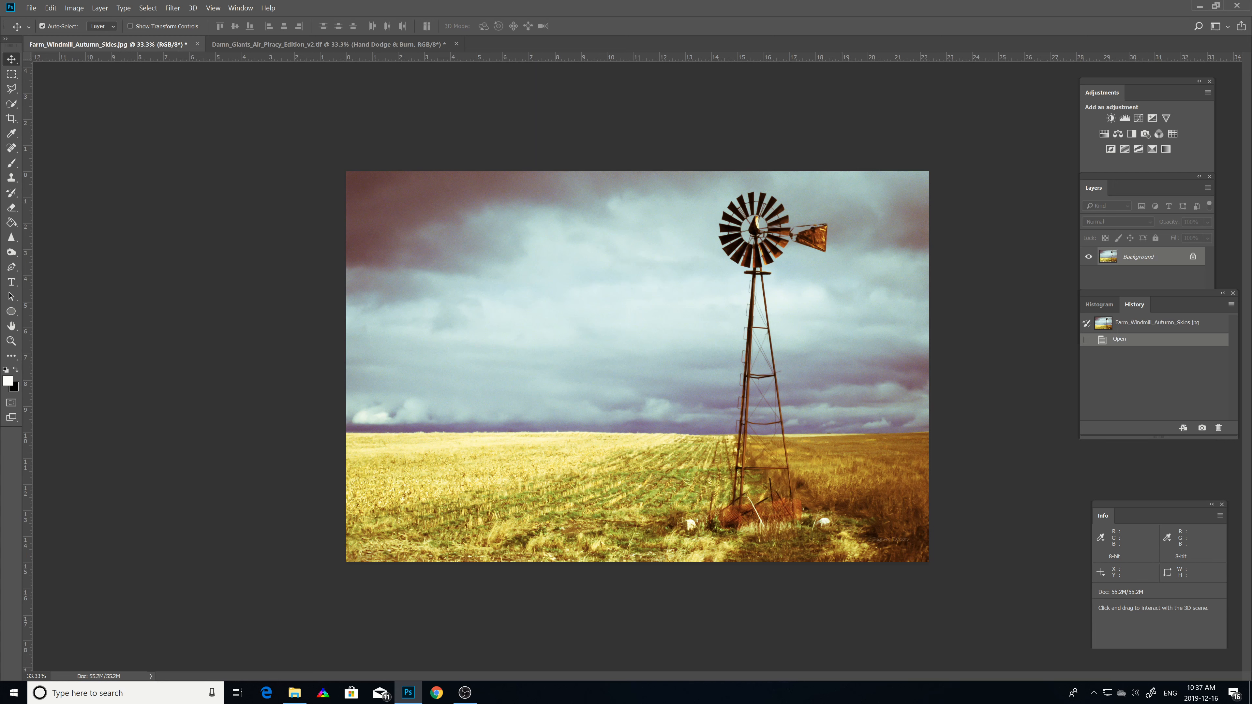
Step: Rotate the windmill canvas 90° clockwise, then 90° counter clockwise back
left_click(75, 9)
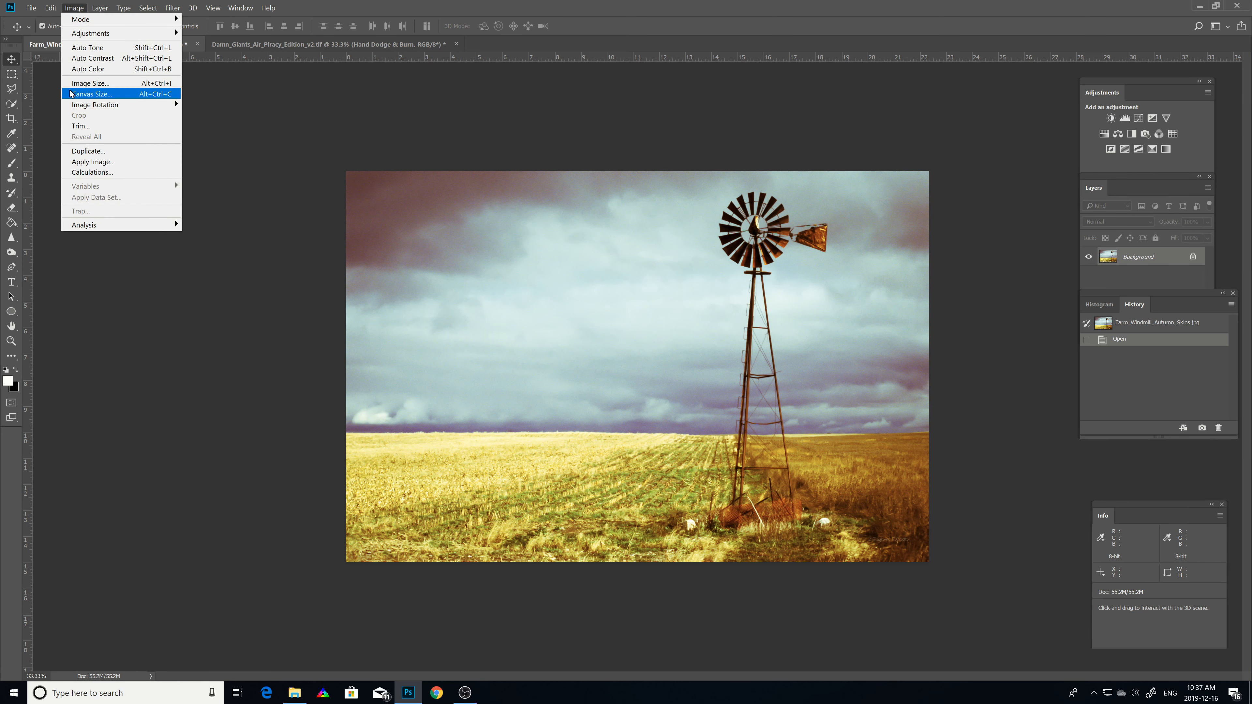
mouse_move(85, 106)
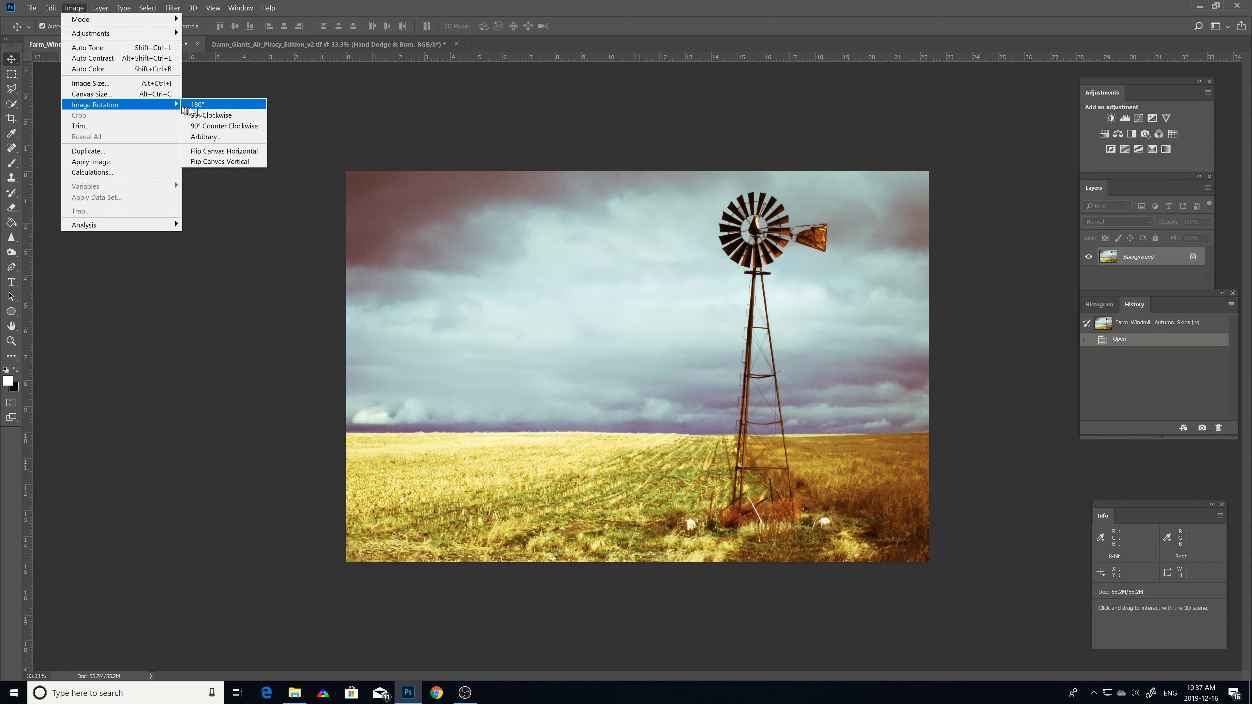
left_click(205, 117)
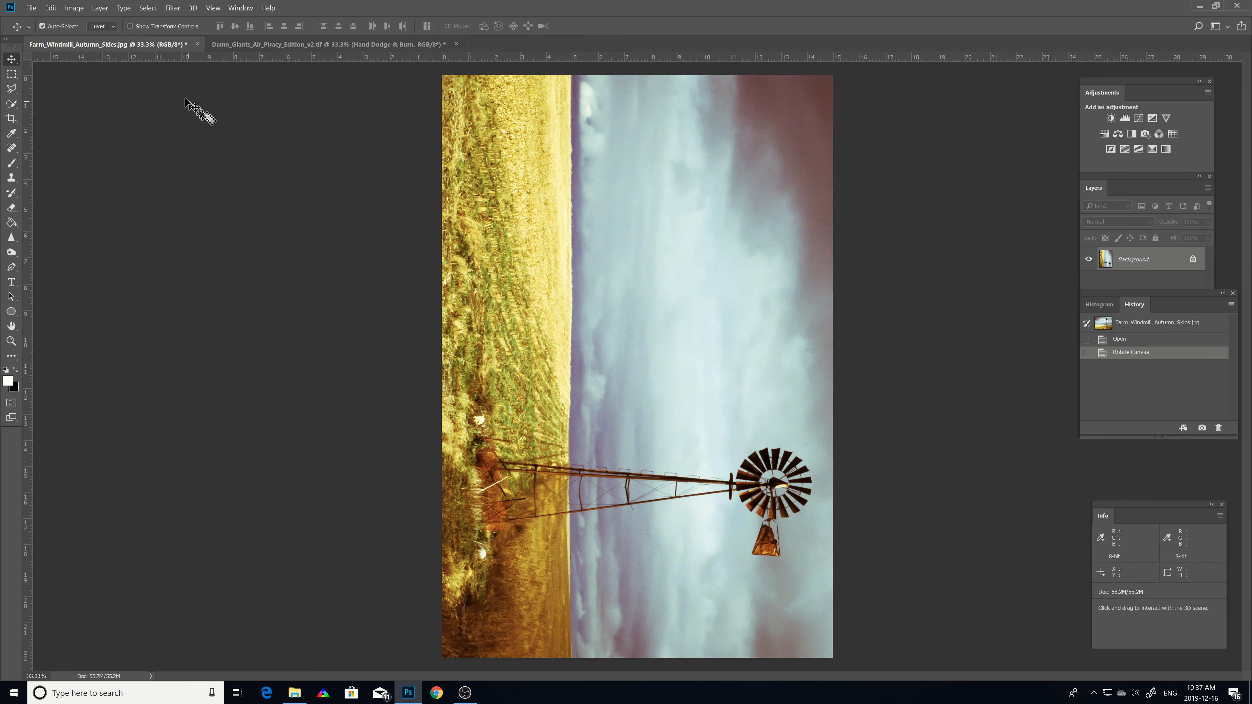
left_click(71, 8)
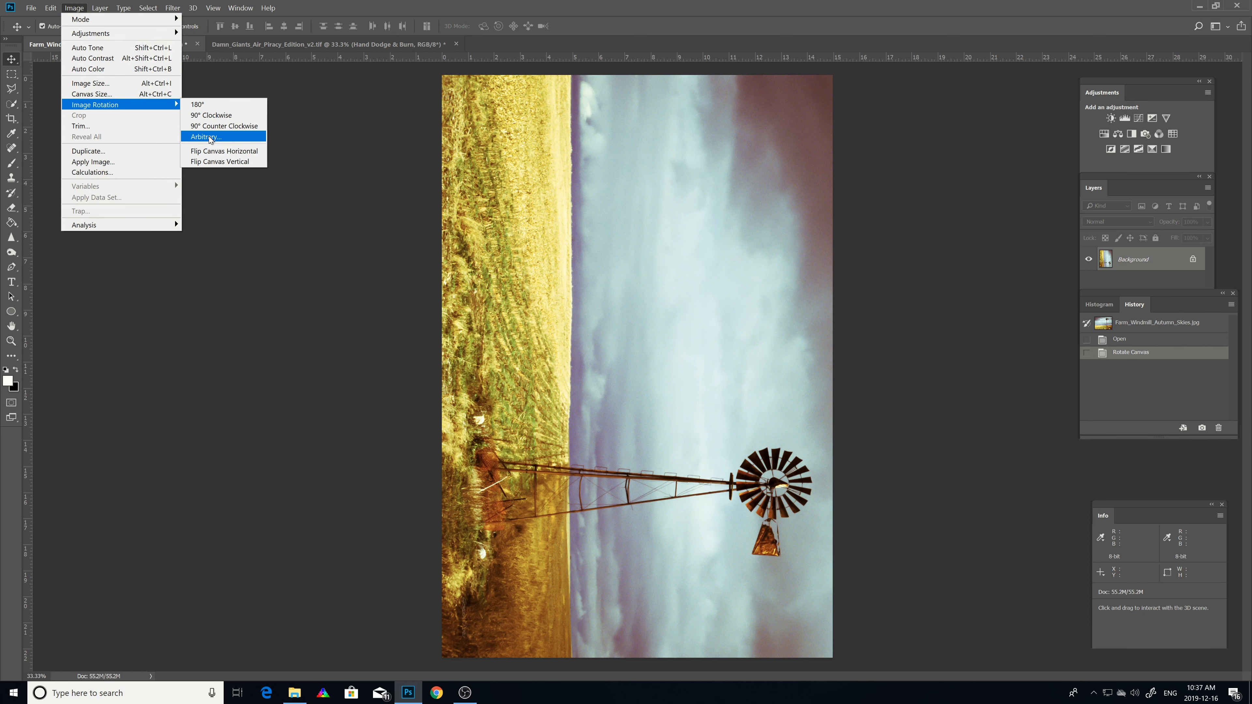
left_click(211, 126)
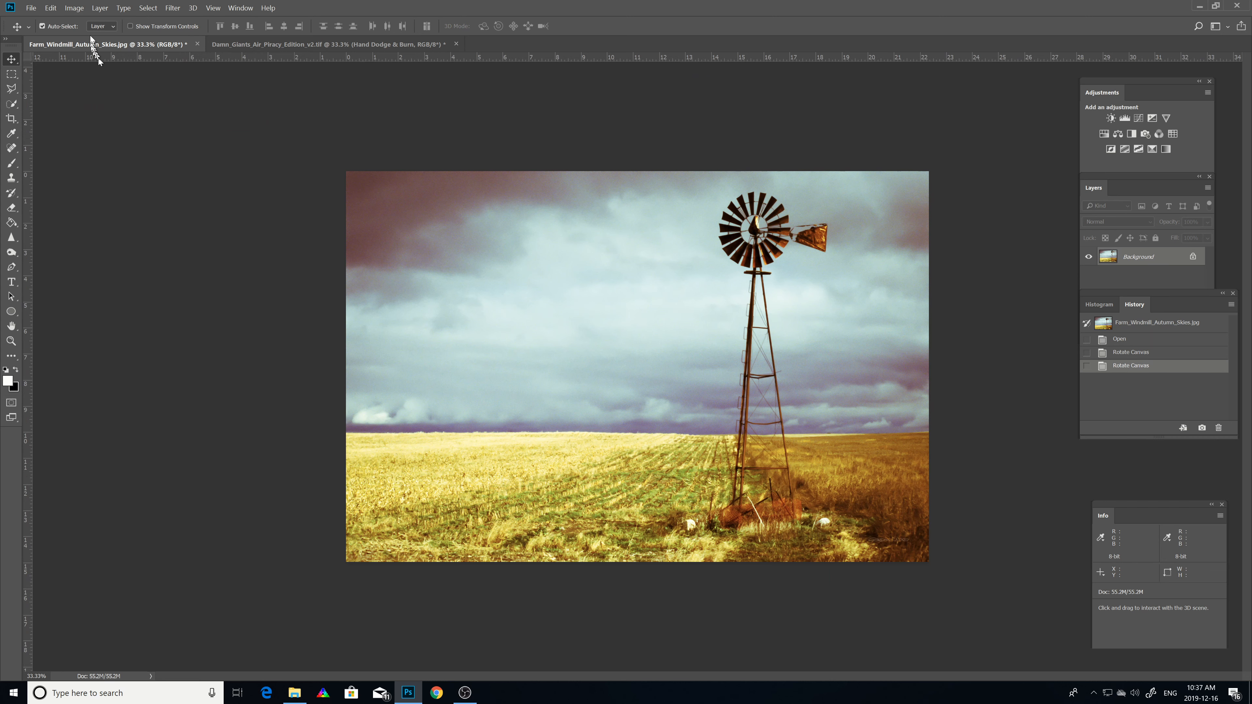
Step: Rotate the canvas arbitrarily by 0.5° clockwise
left_click(74, 8)
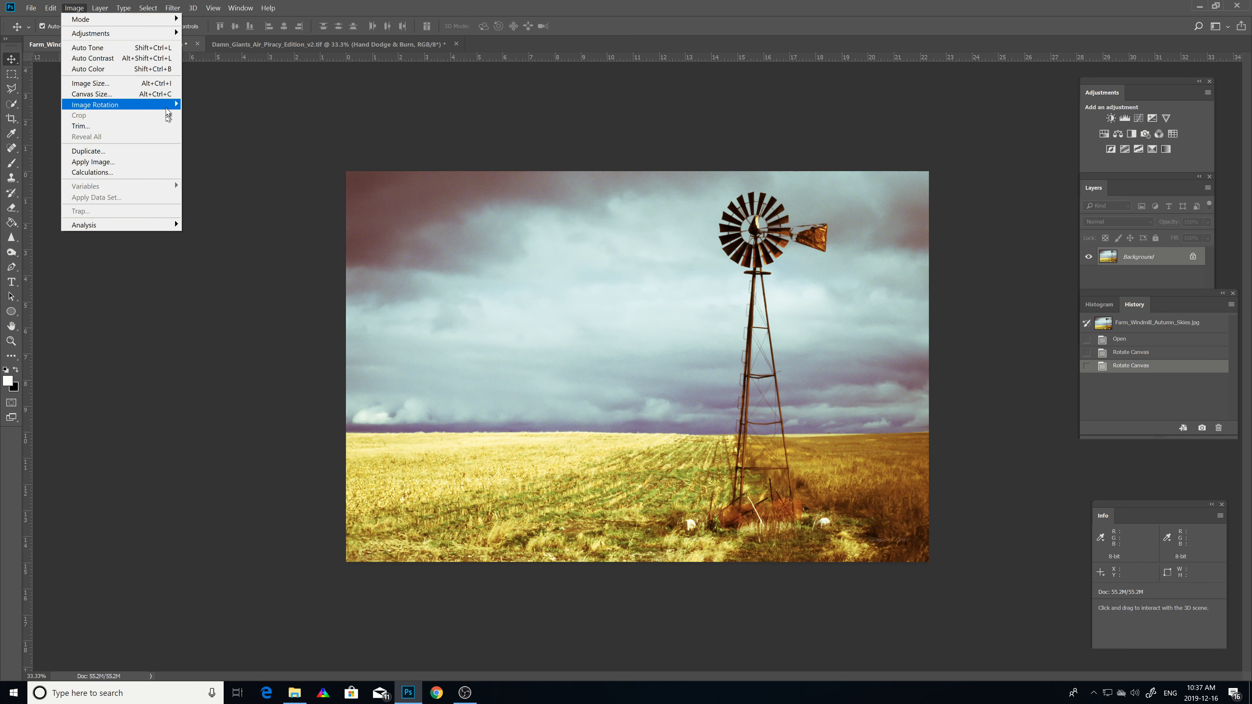
mouse_move(168, 114)
left_click(193, 138)
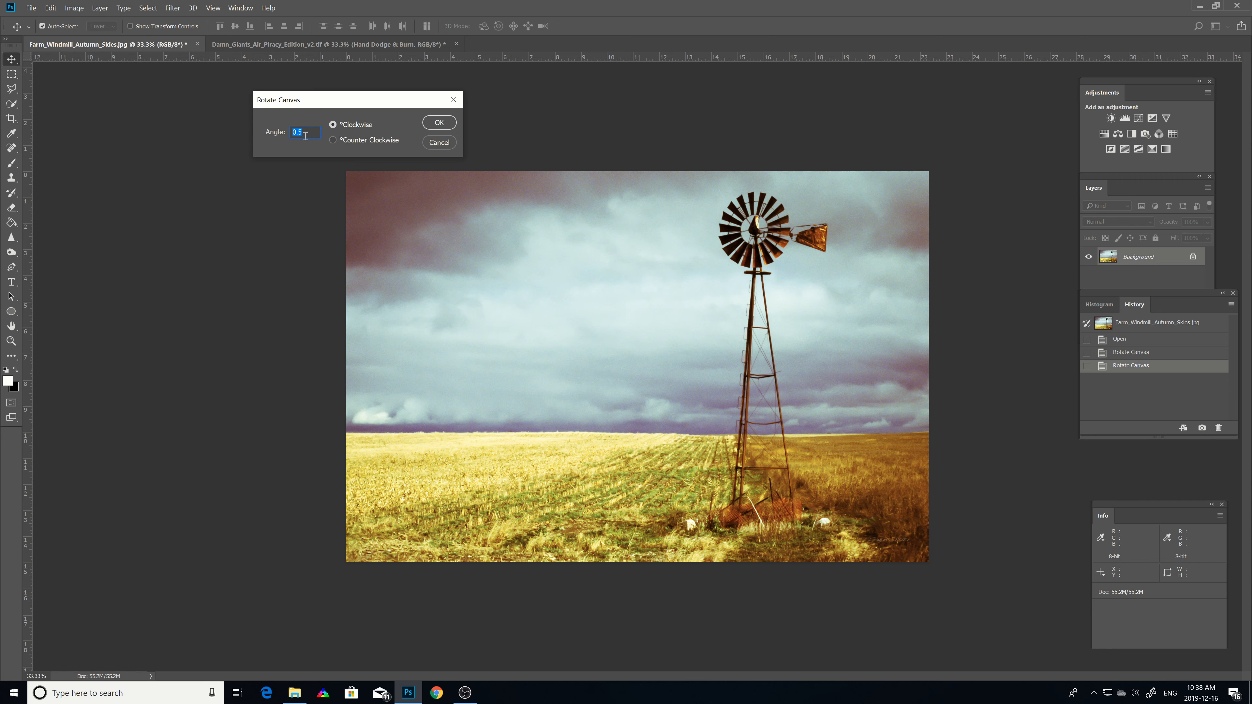
left_click(439, 123)
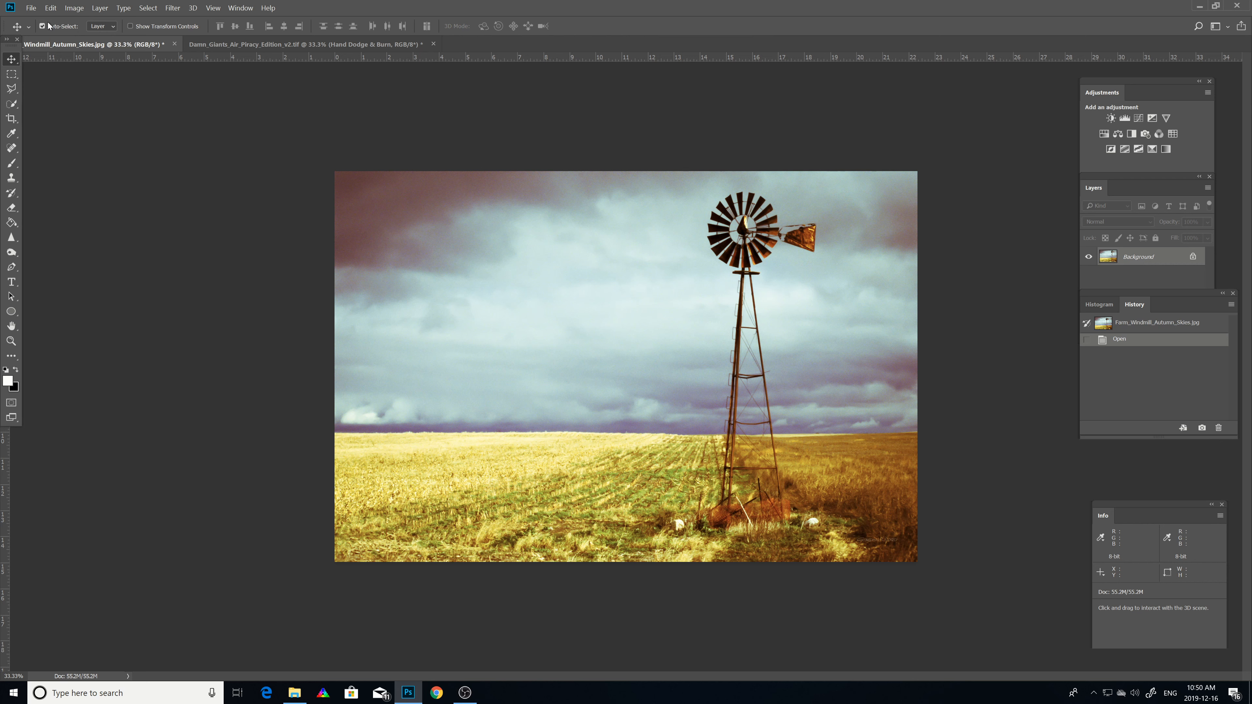
left_click(29, 9)
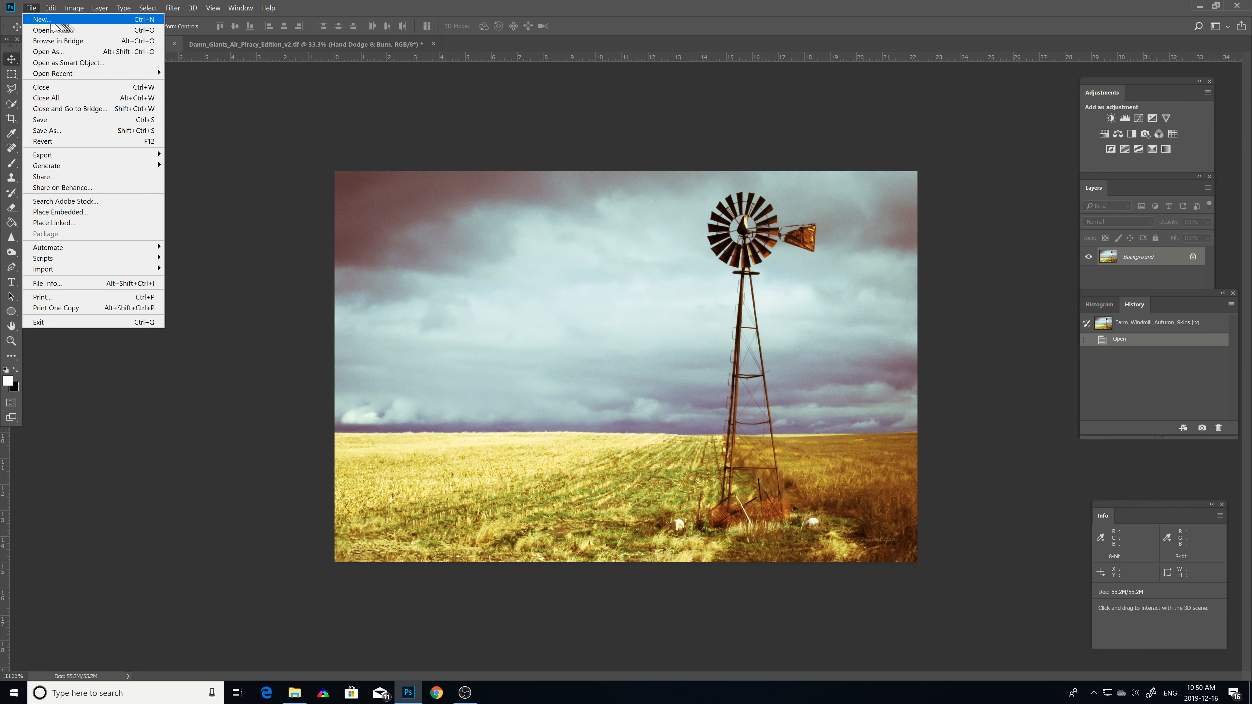
mouse_move(53, 11)
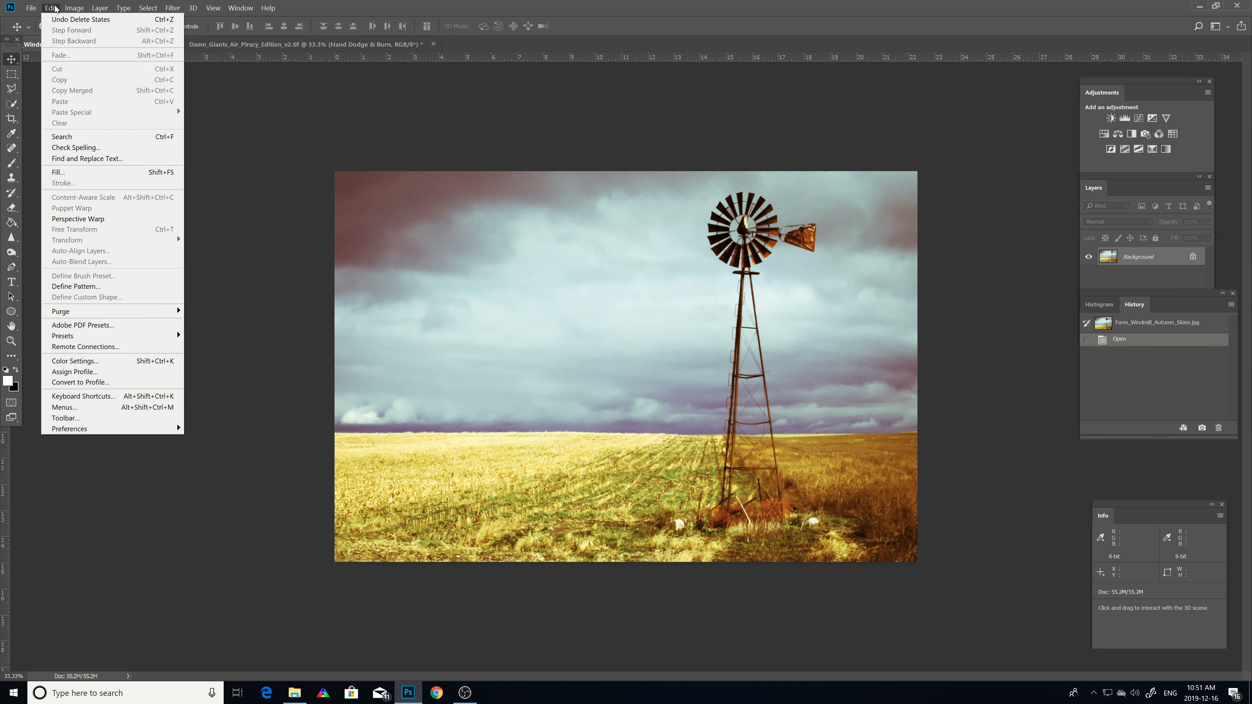
left_click(217, 126)
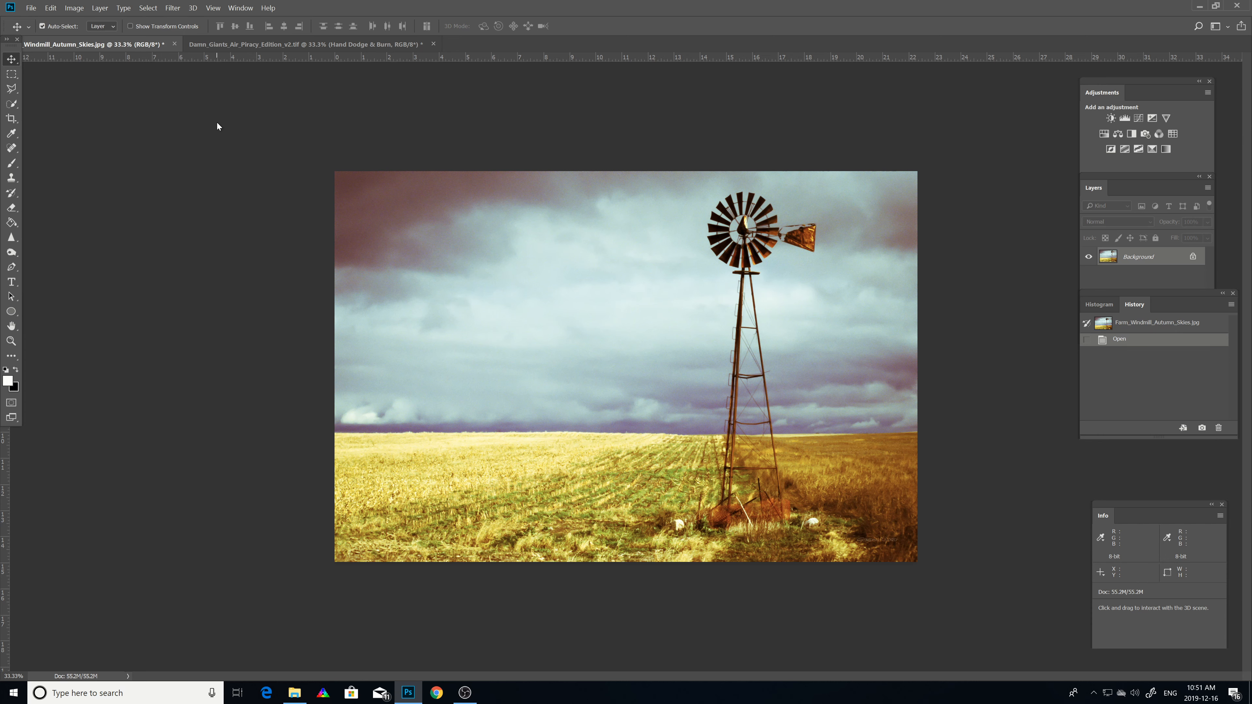
Step: Switch between the Damn Giants and windmill documents, examining the Edit menu's Transform commands in each
left_click(218, 45)
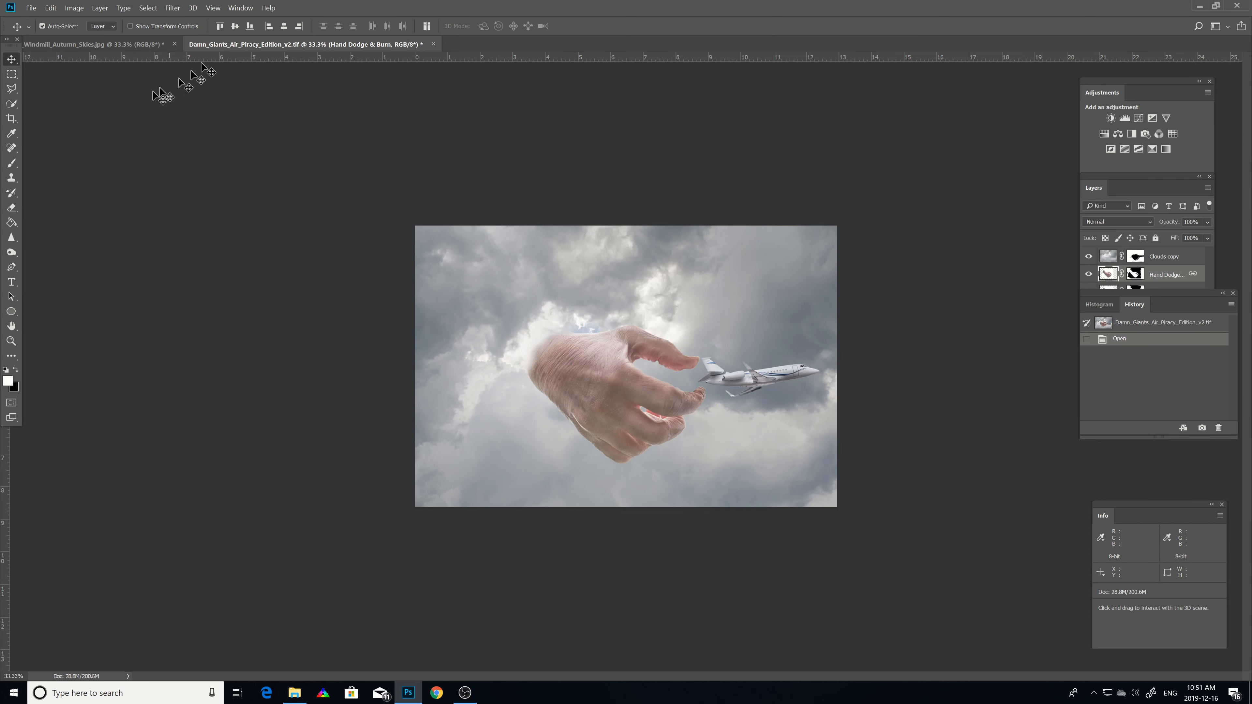
left_click(51, 8)
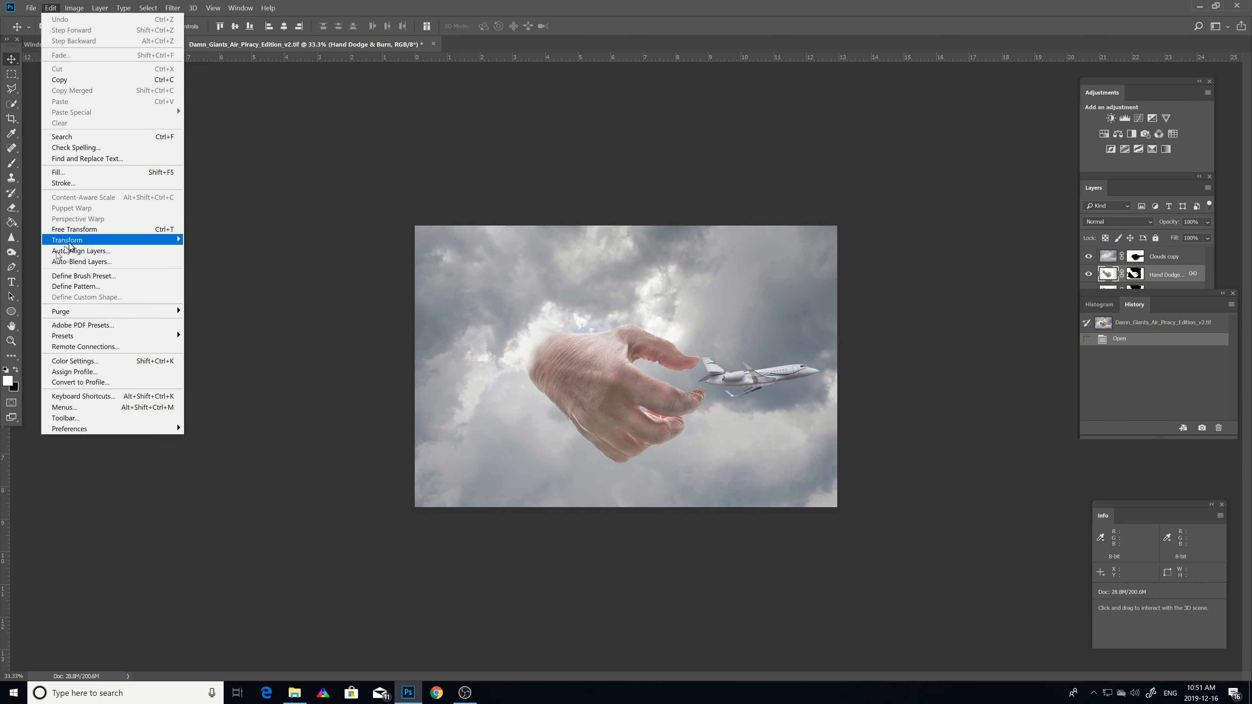
mouse_move(71, 246)
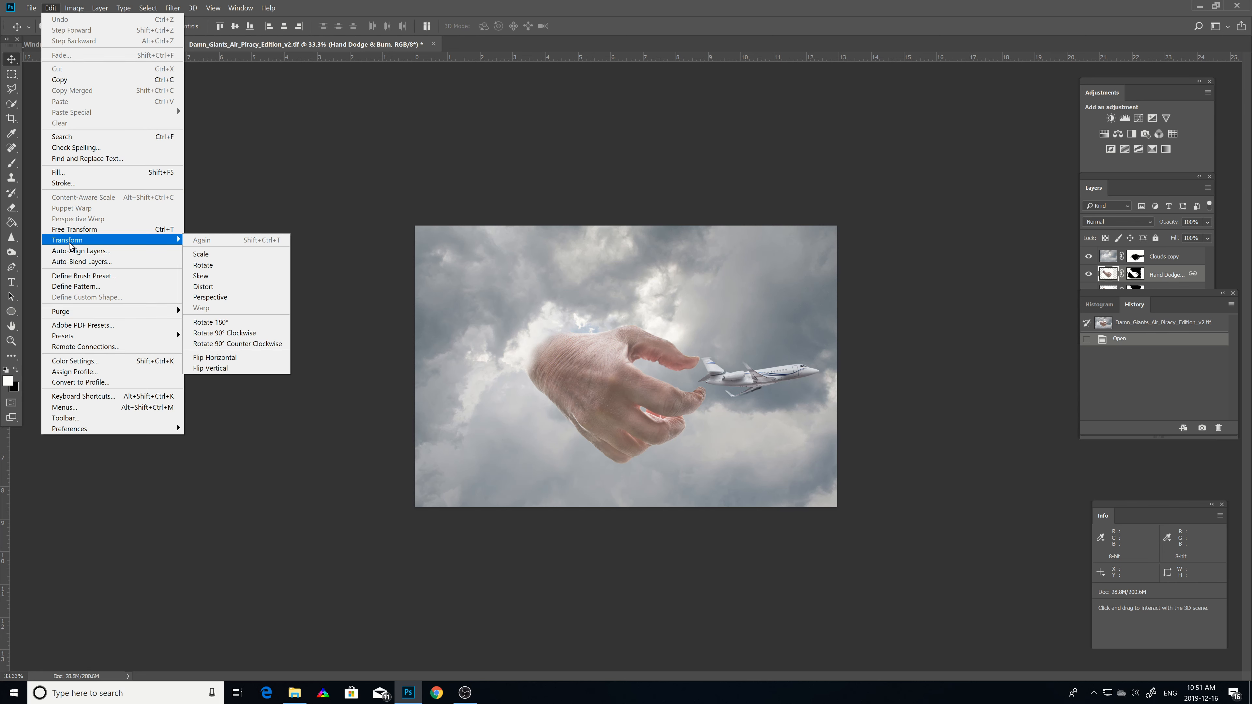
left_click(253, 104)
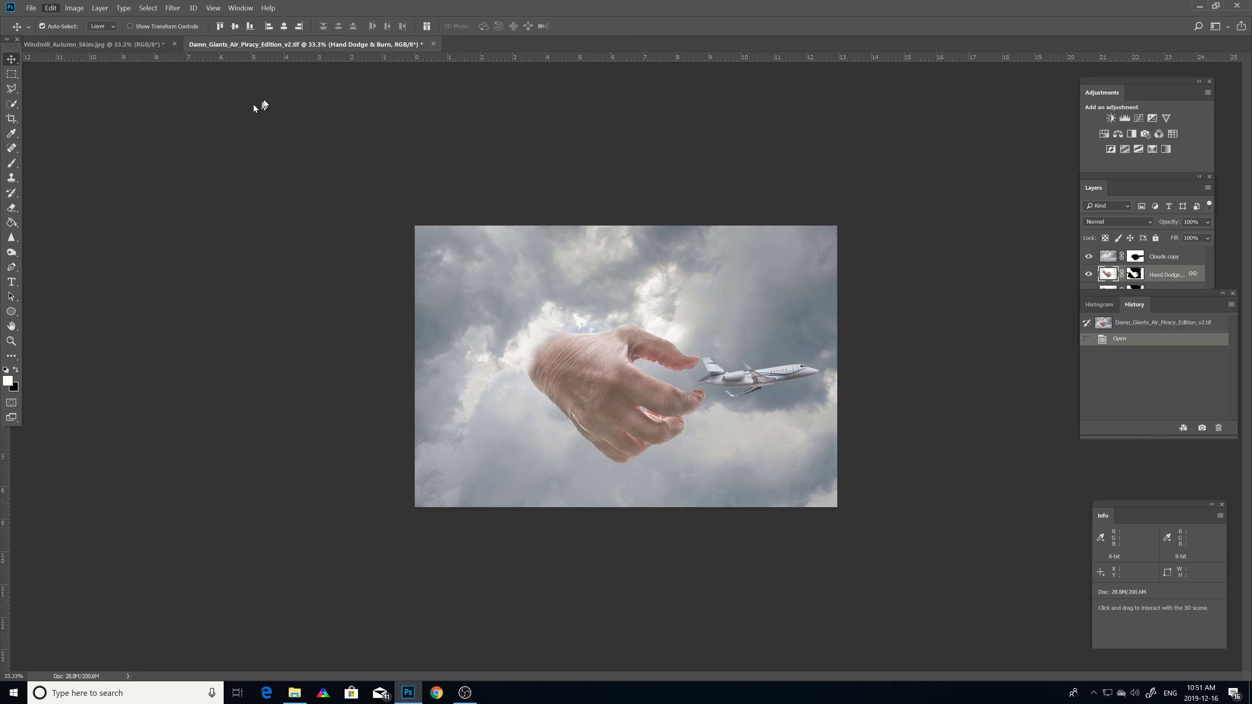
left_click(98, 44)
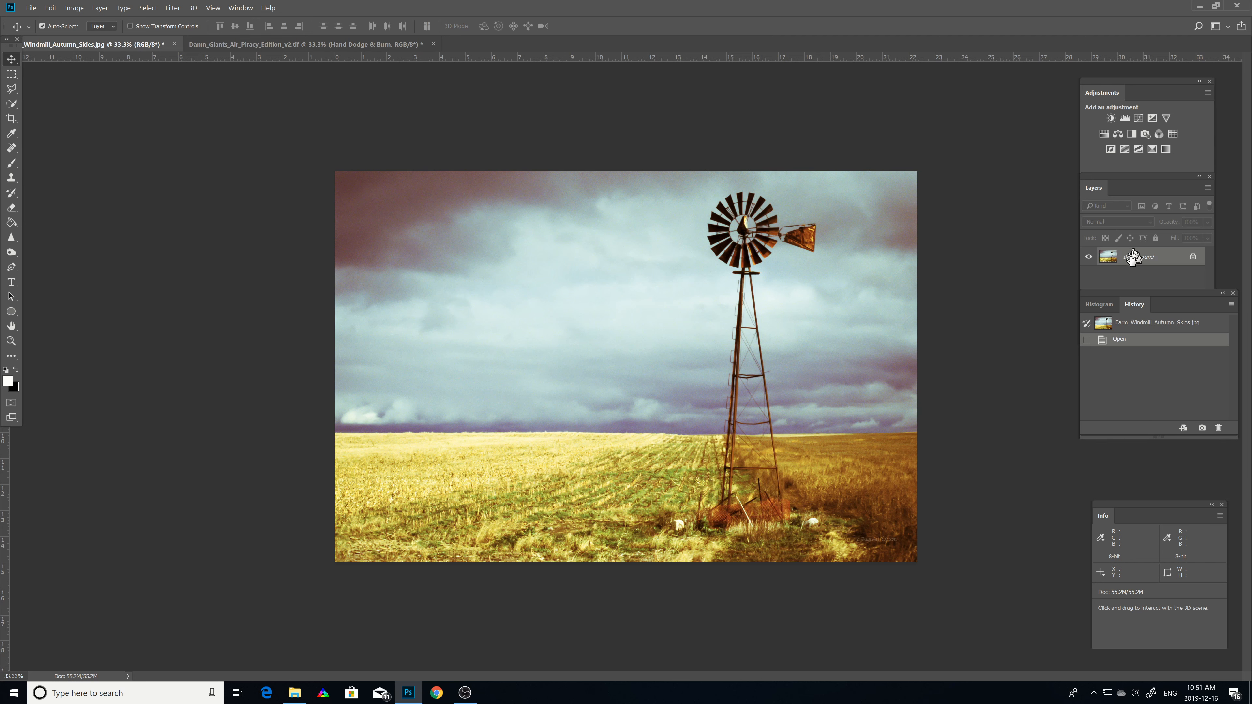
left_click(51, 8)
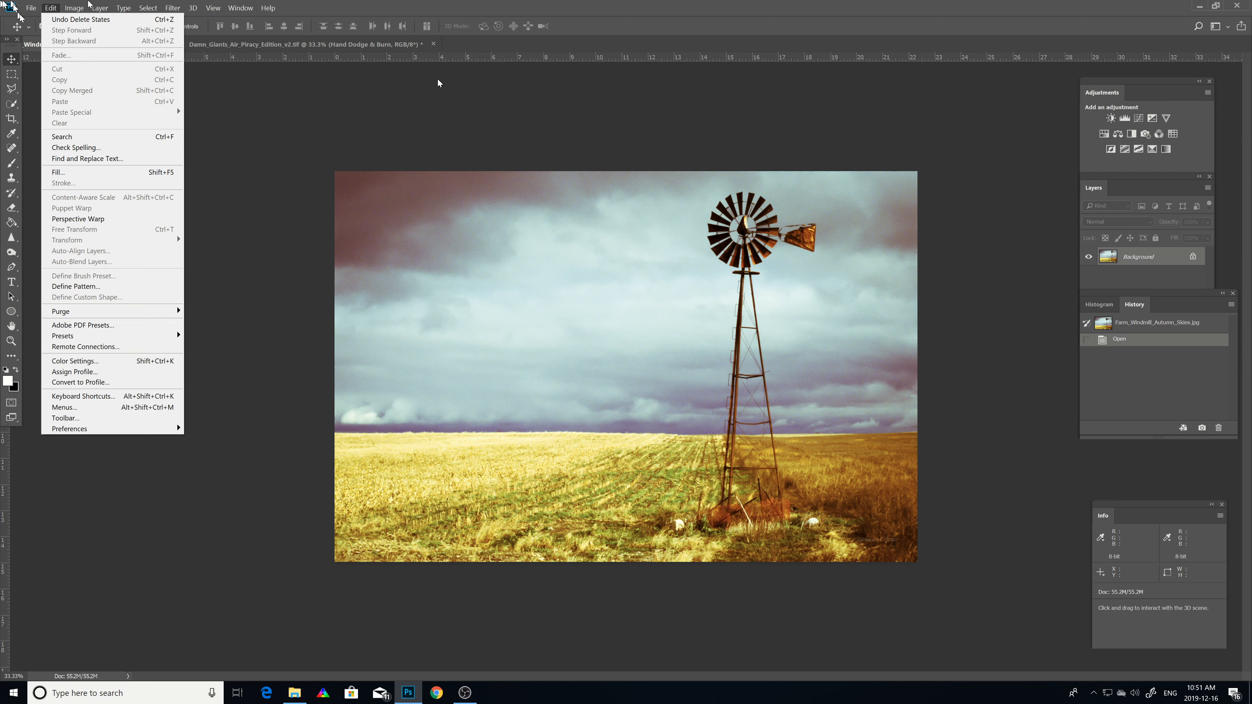
left_click(326, 162)
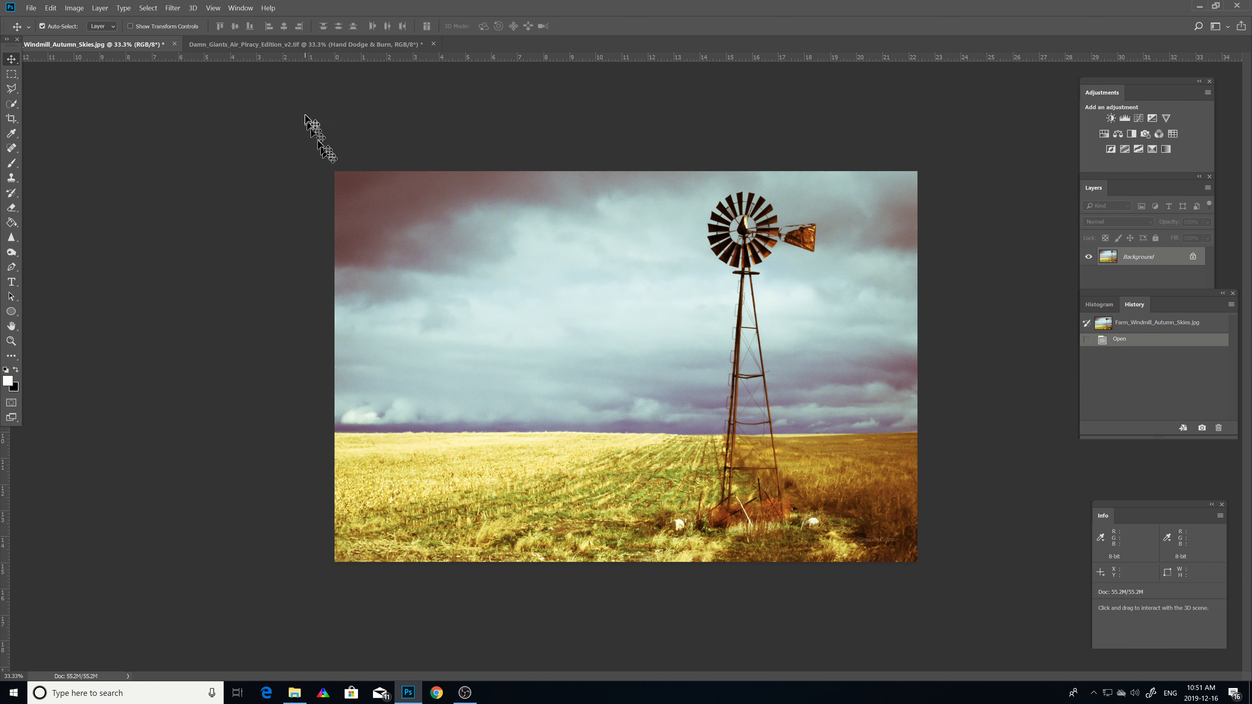
left_click(323, 47)
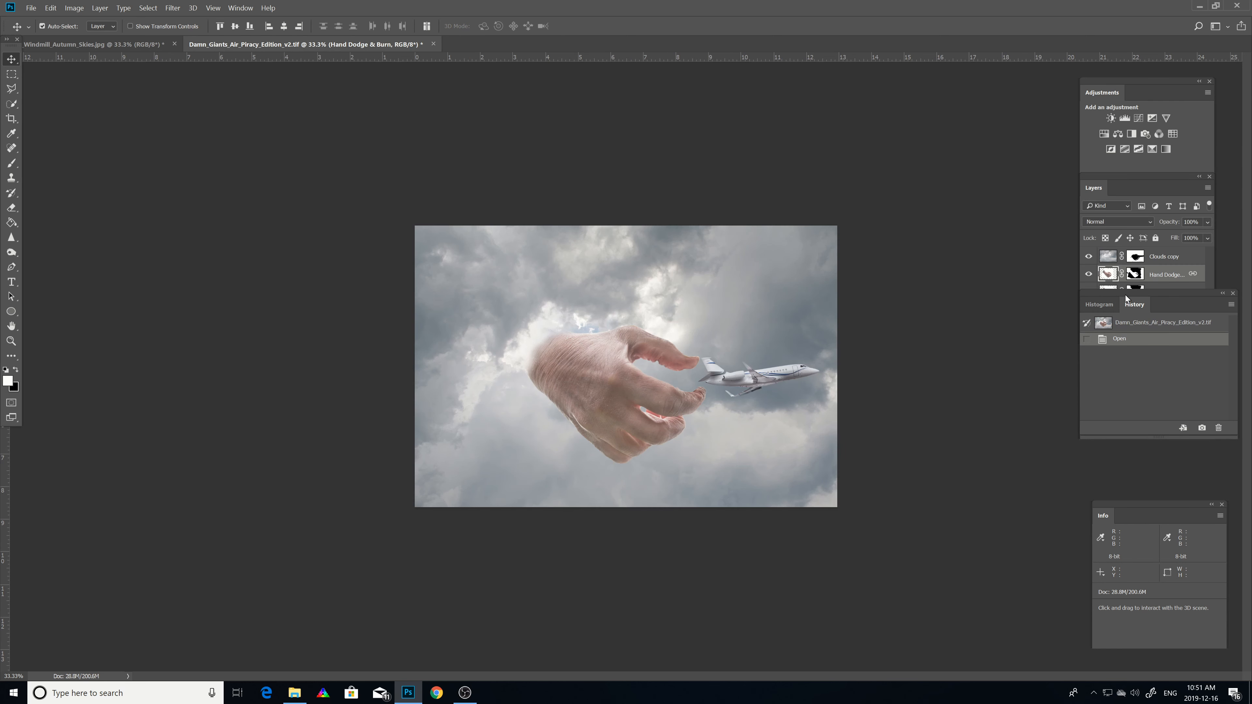
Step: Warp the Background copy layer of Damn Giants by nudging grid points near the hand and plane, then commit
left_click_drag(1124, 295, 1125, 372)
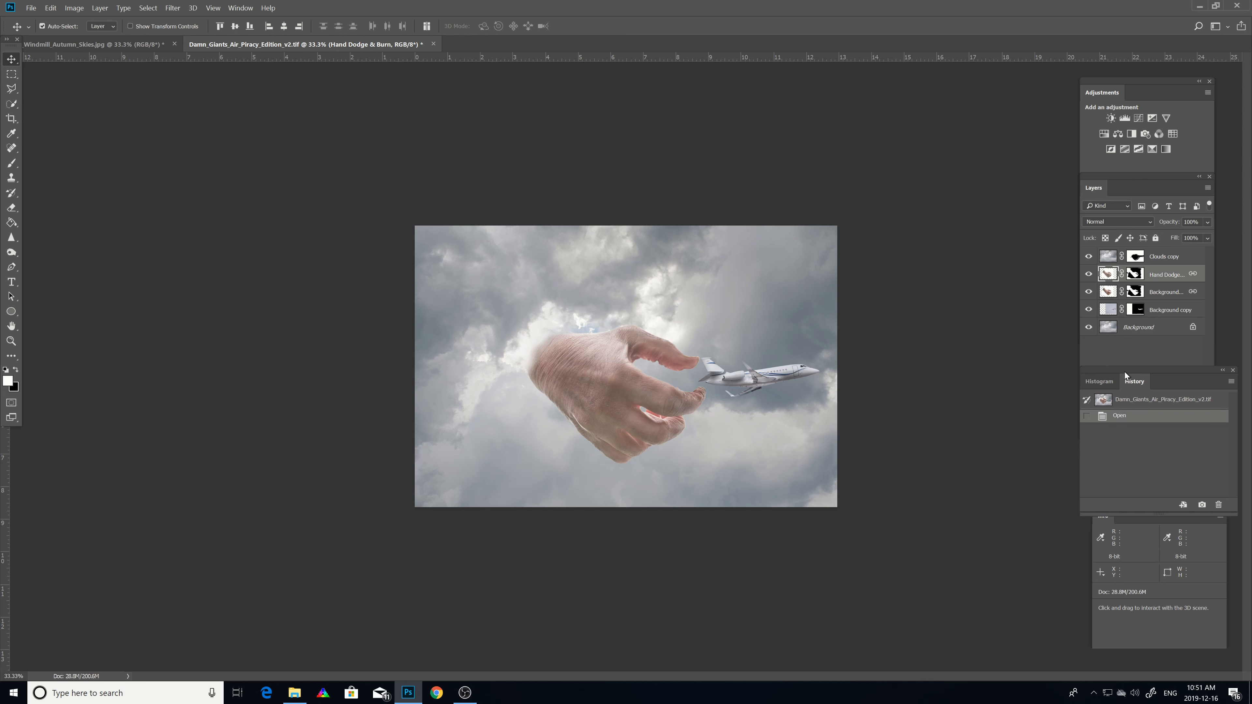
left_click(1101, 315)
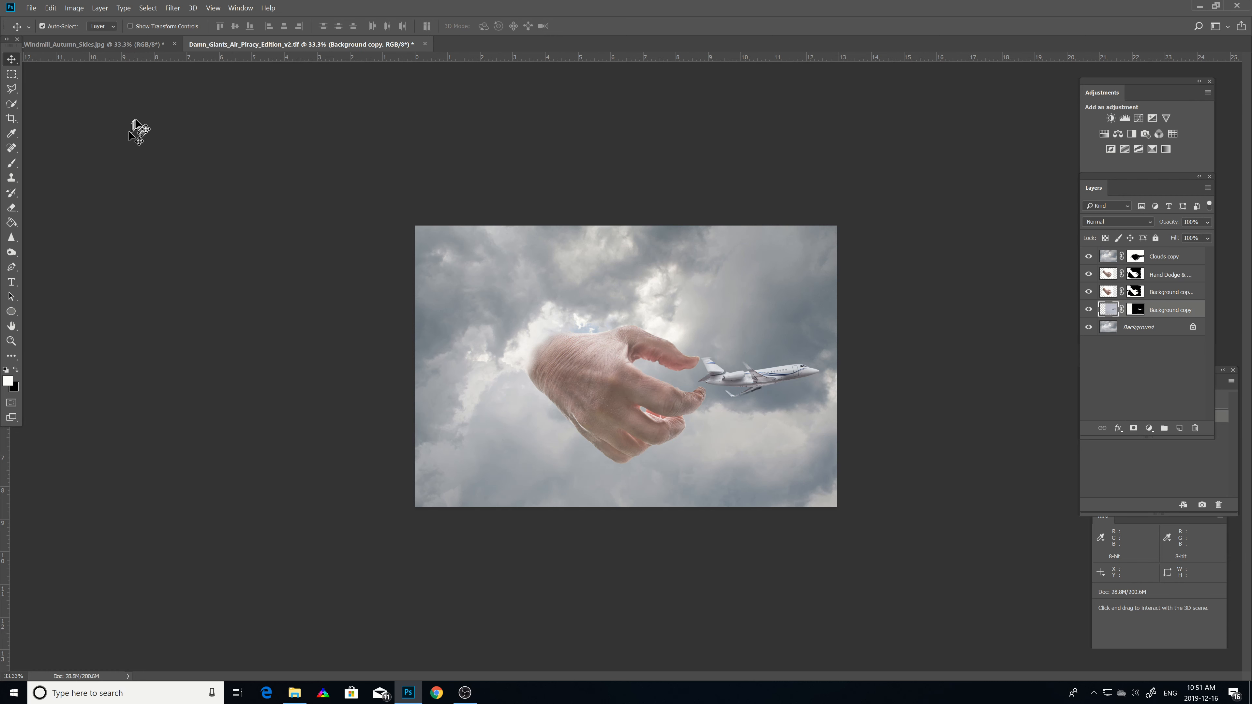
left_click(52, 8)
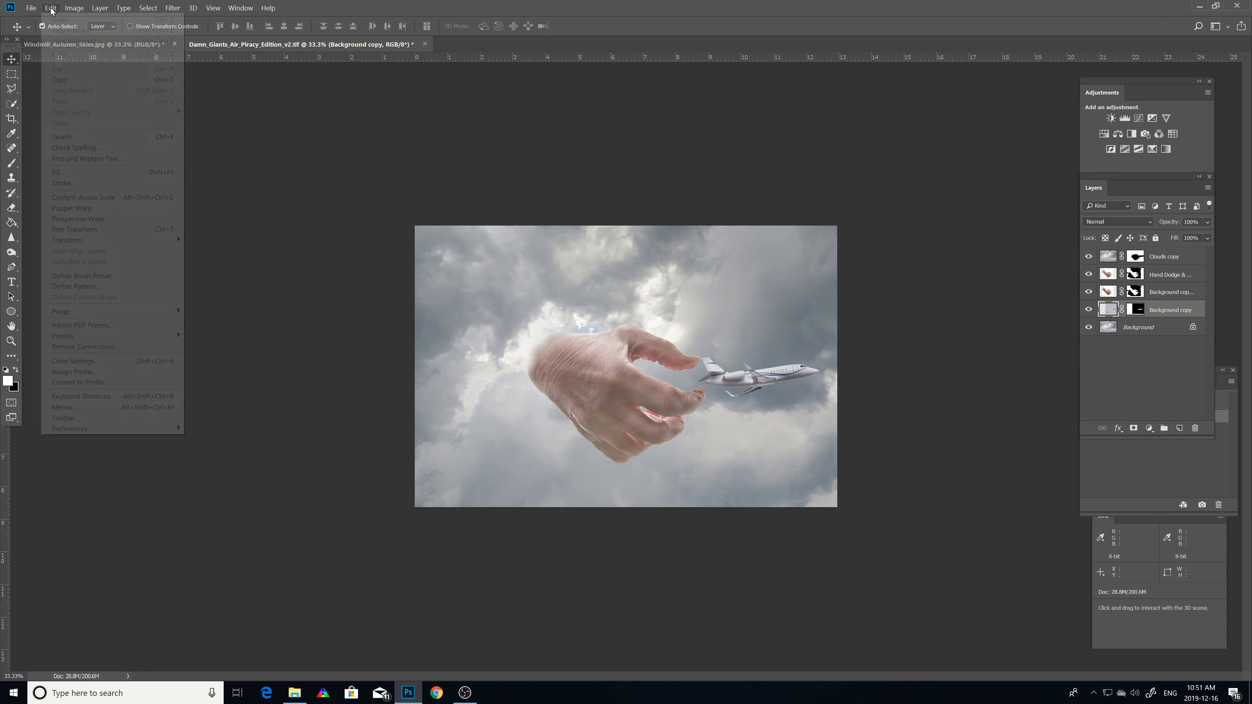
mouse_move(60, 241)
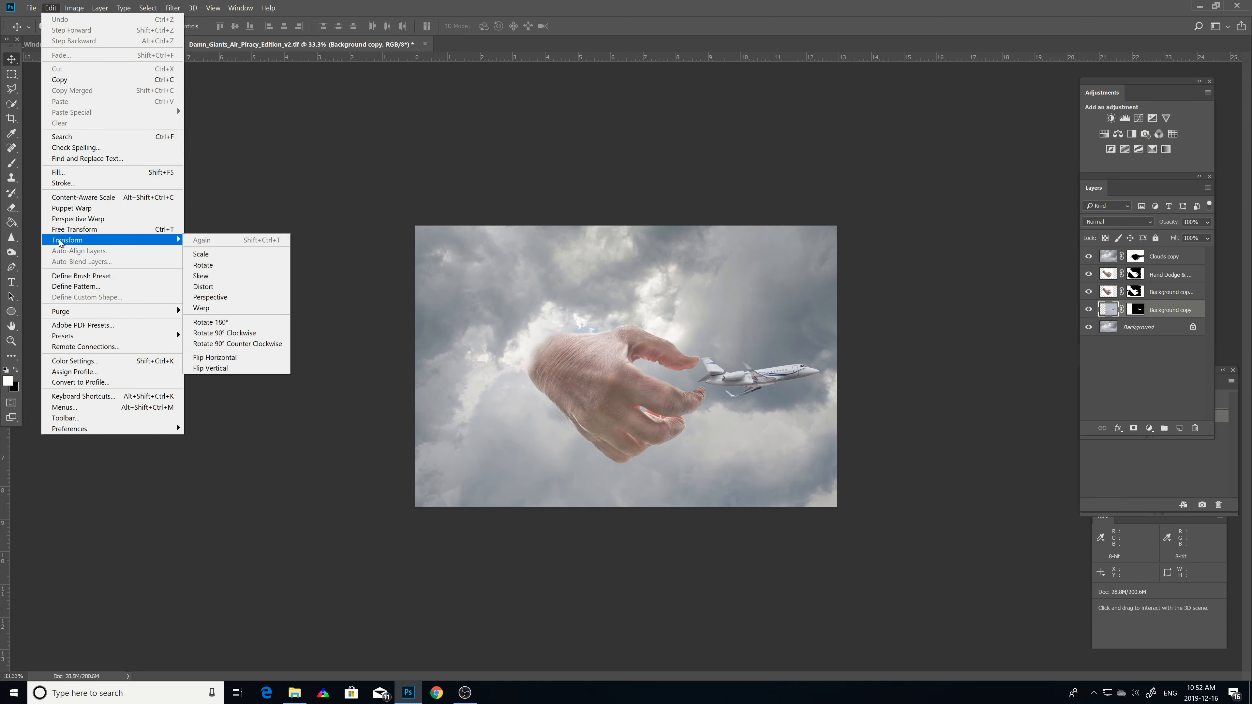
left_click(202, 308)
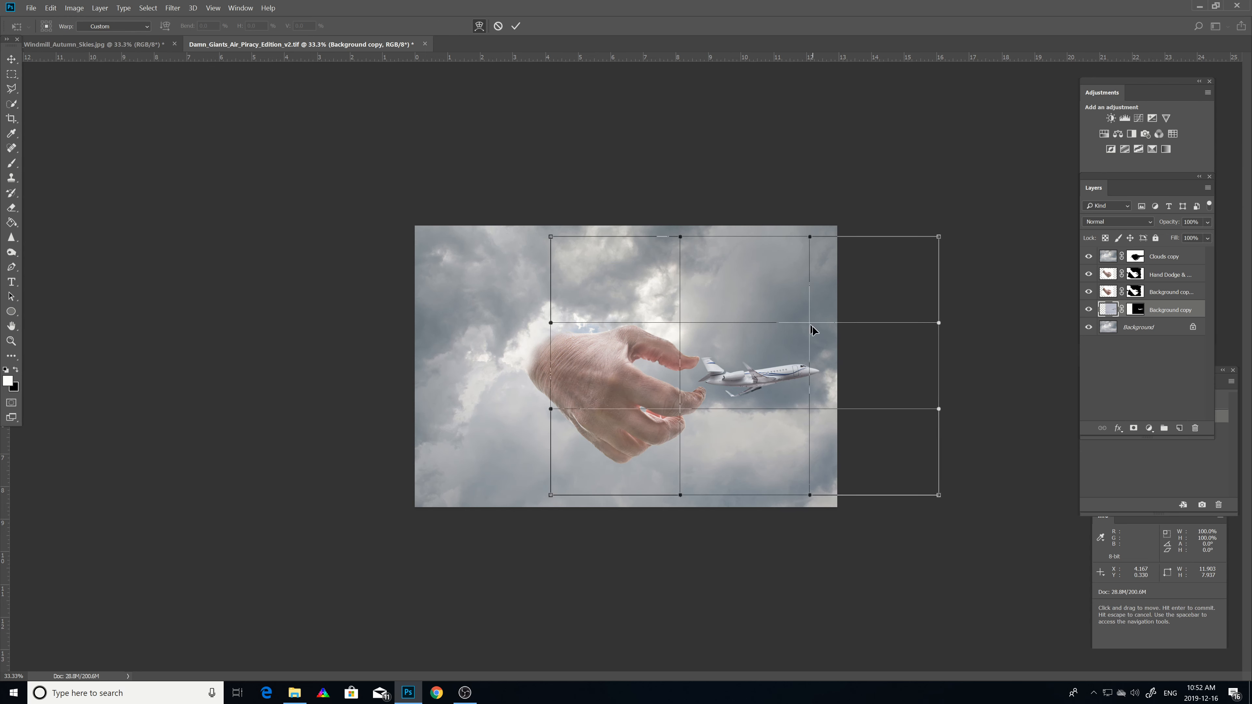
mouse_move(808, 323)
left_mouse_down()
mouse_move(797, 290)
mouse_move(771, 279)
mouse_move(807, 355)
mouse_move(804, 322)
left_mouse_up()
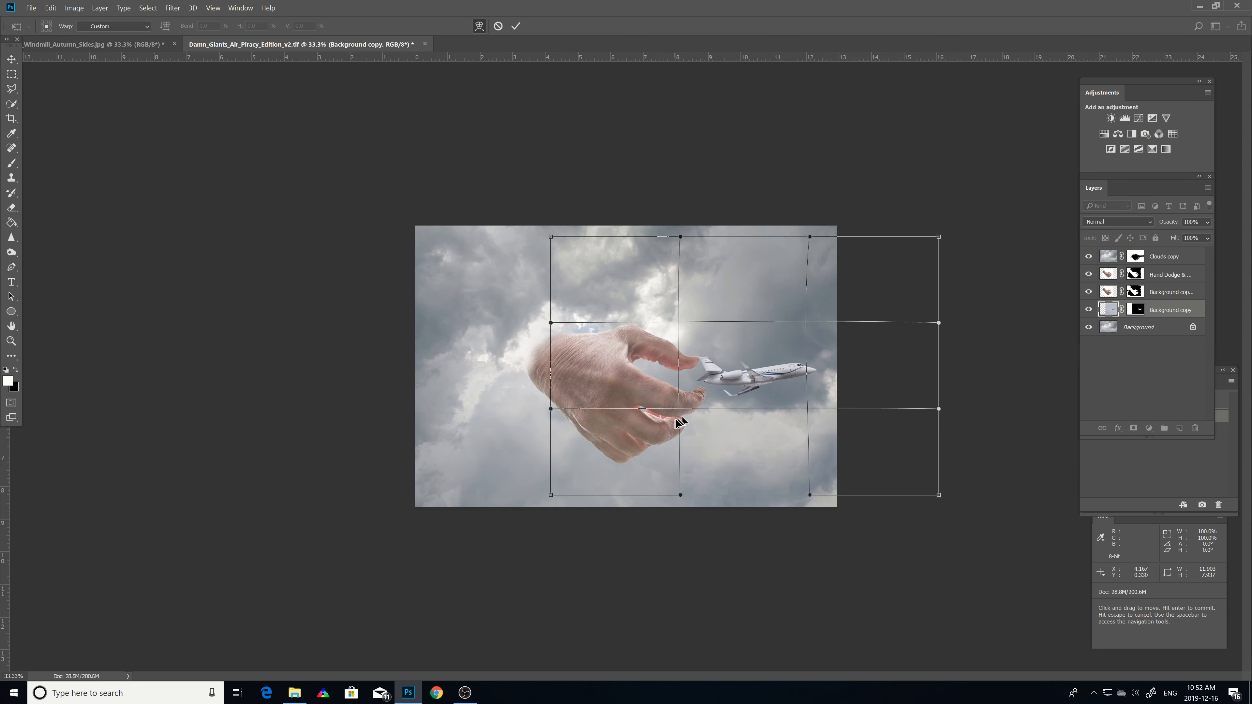
mouse_move(680, 407)
left_mouse_down()
mouse_move(709, 424)
mouse_move(721, 396)
mouse_move(748, 392)
mouse_move(595, 393)
mouse_move(695, 399)
mouse_move(684, 397)
left_mouse_up()
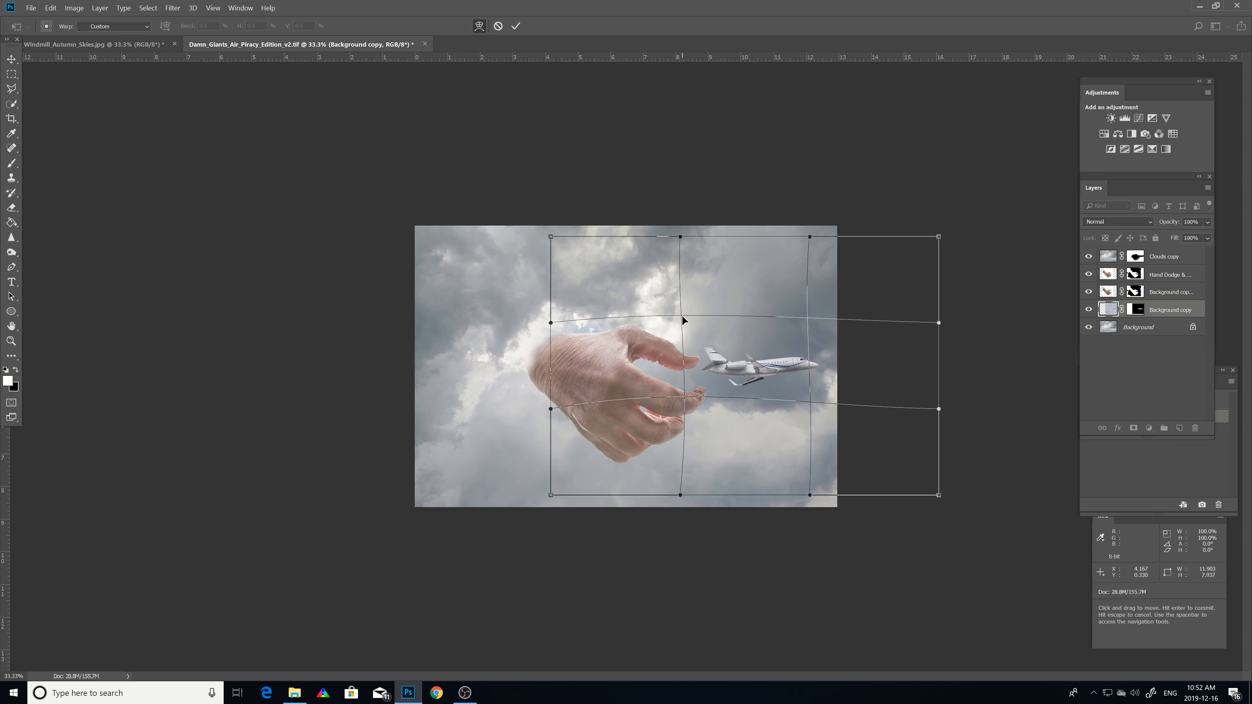
mouse_move(682, 320)
left_mouse_down()
mouse_move(687, 364)
mouse_move(679, 326)
left_mouse_up()
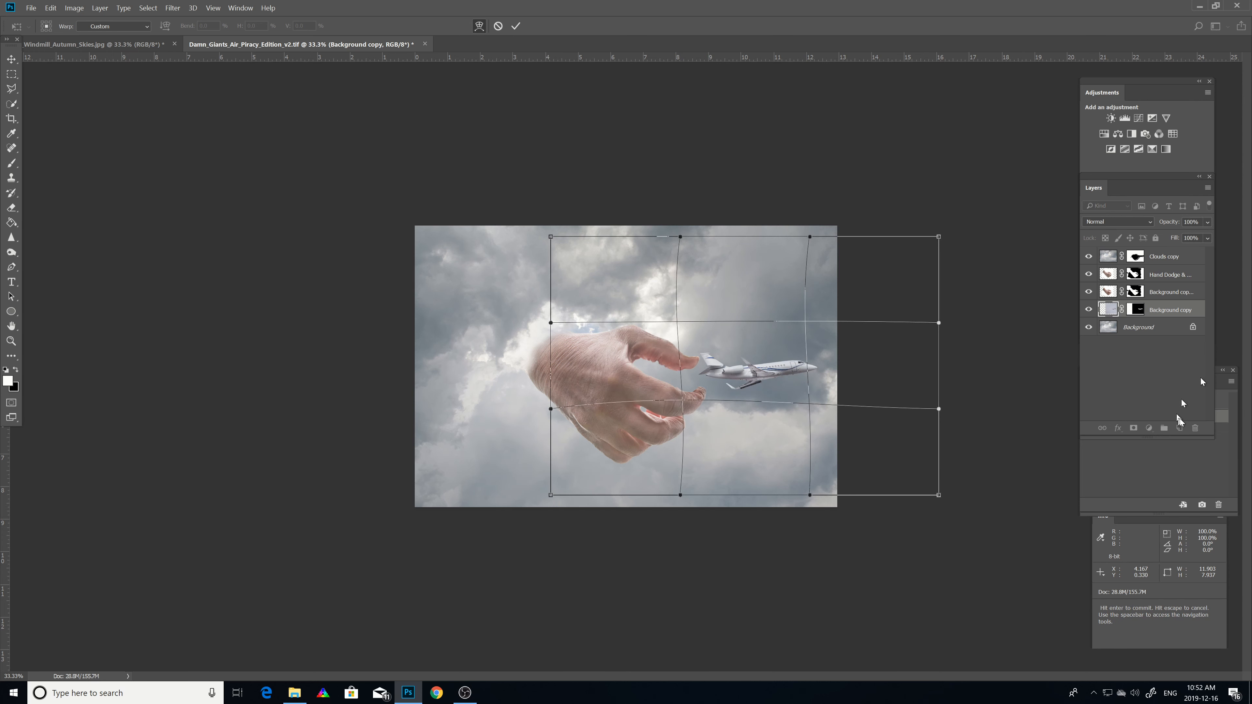
left_click_drag(1215, 433, 1208, 451)
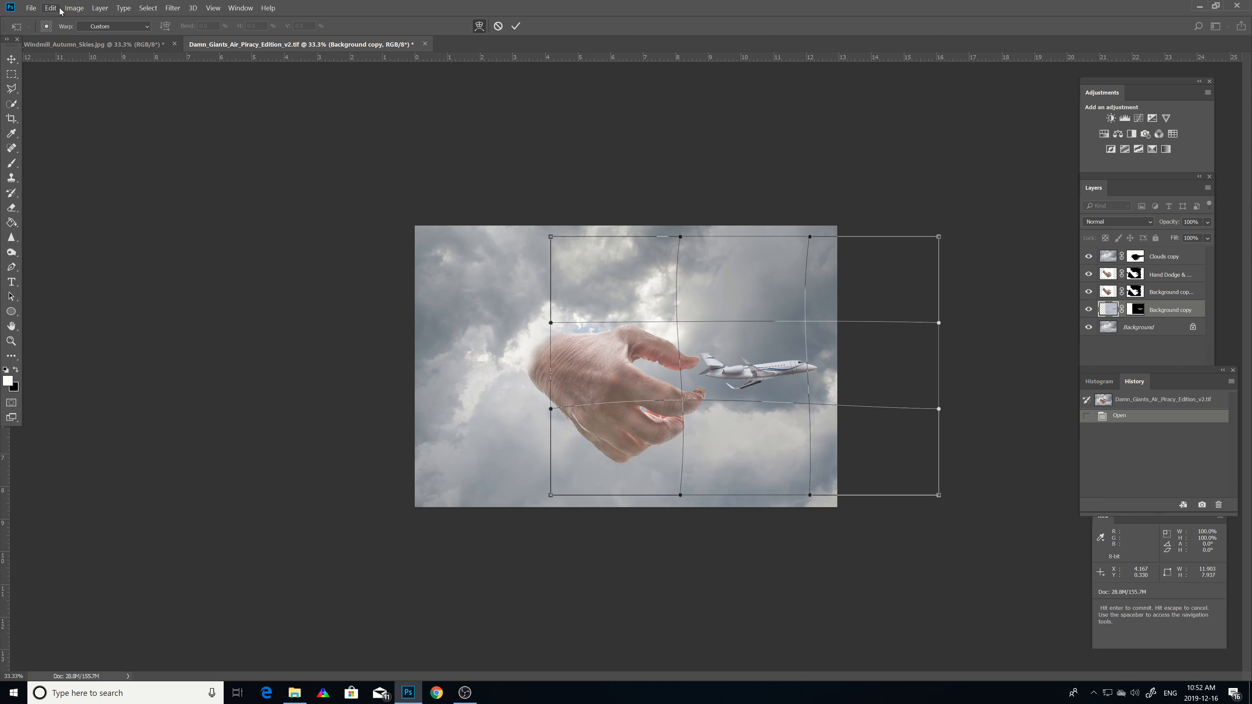
key("Return")
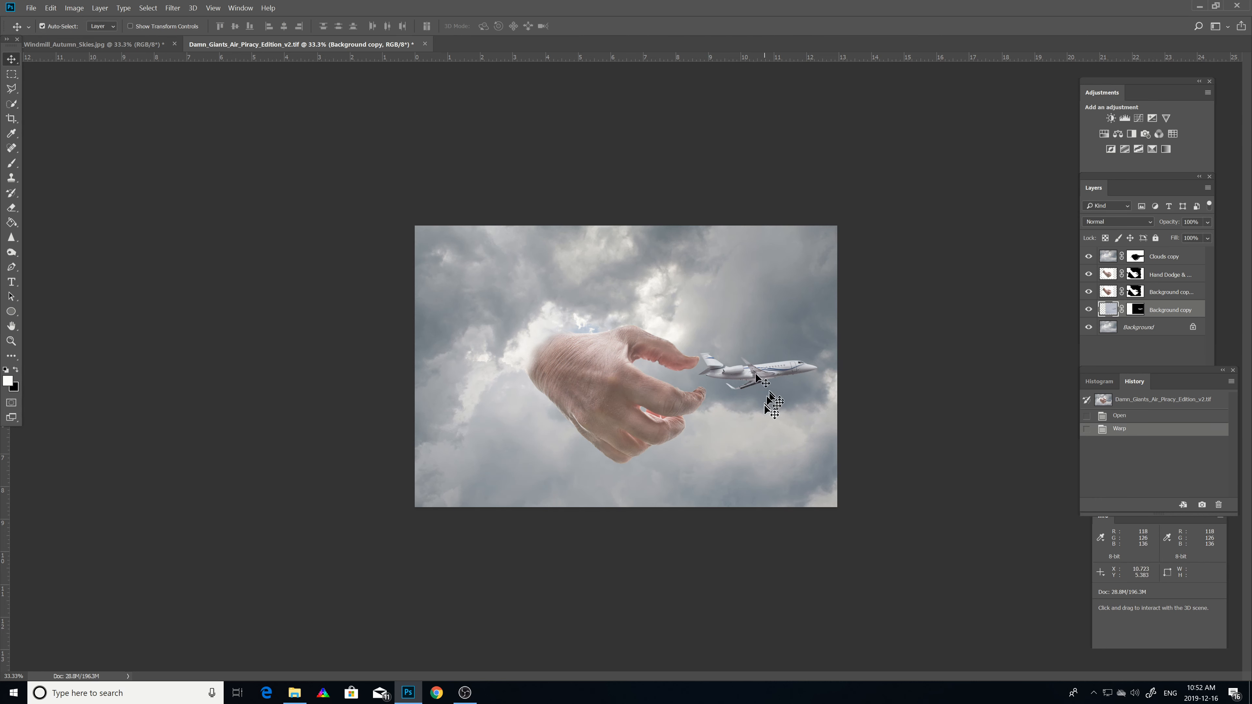
Step: Delete the Warp history state
right_click(1116, 430)
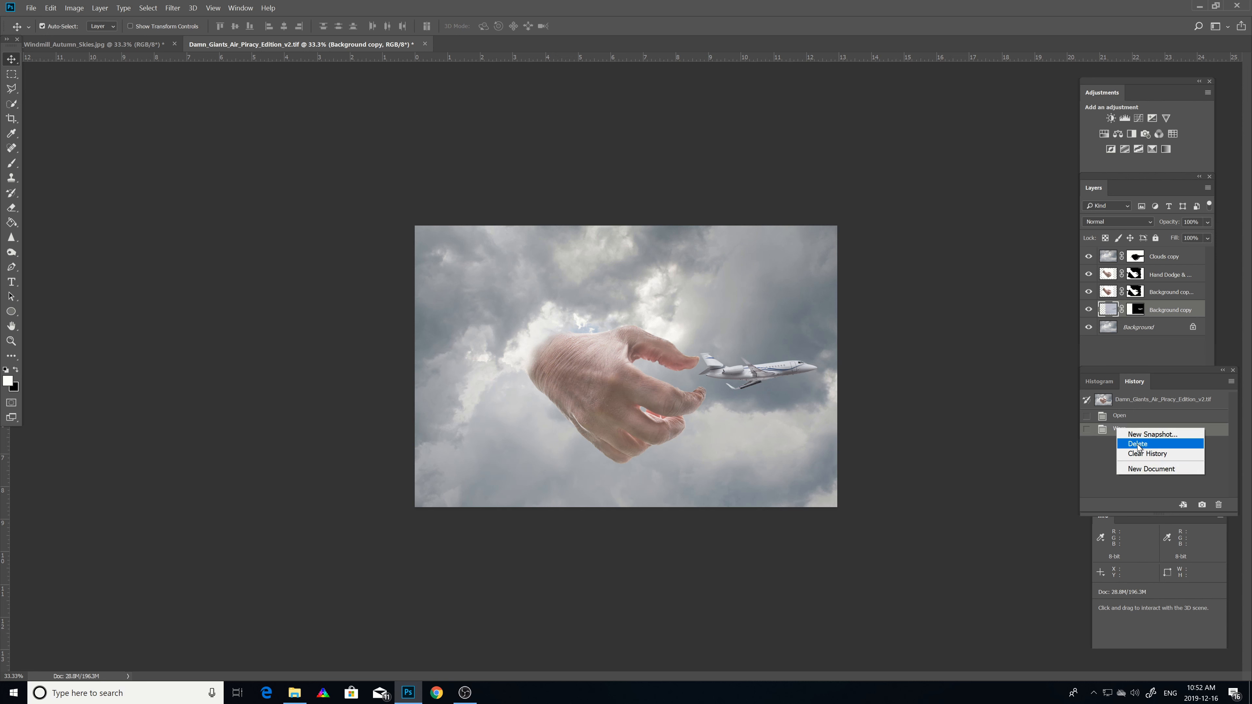
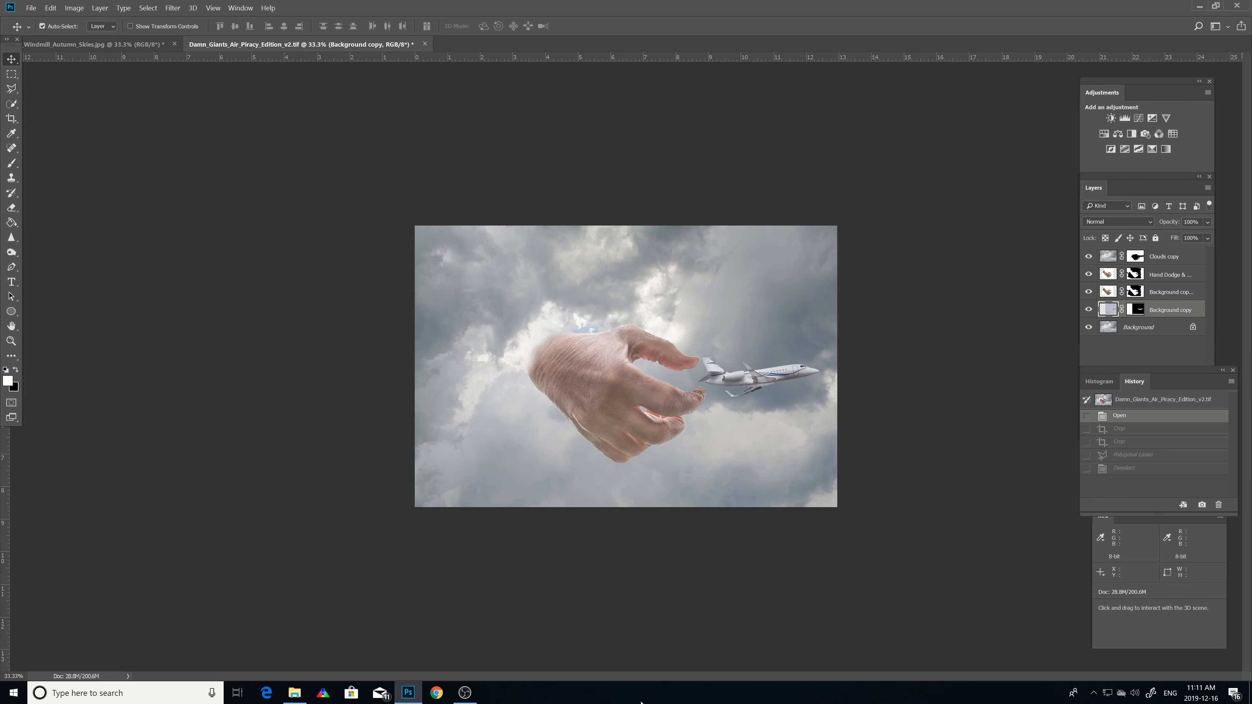
Step: Create a new layer named Mine in the windmill document
left_click(128, 43)
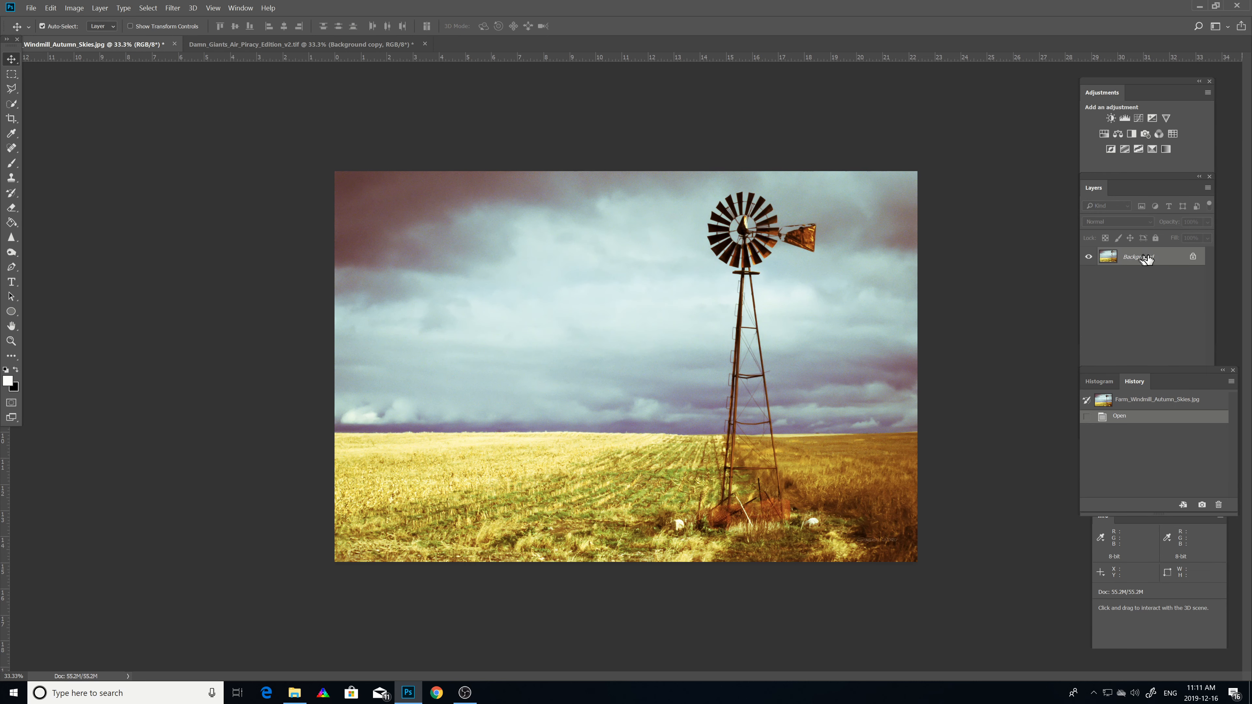
left_click(99, 8)
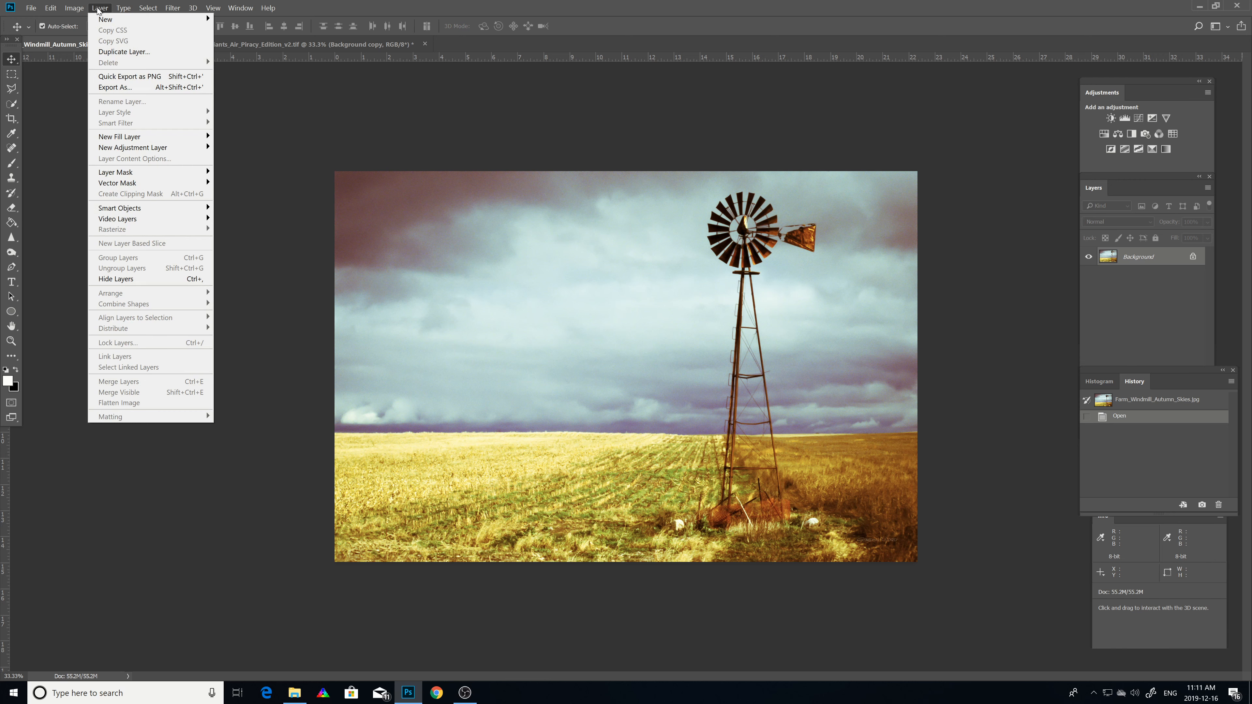
mouse_move(105, 20)
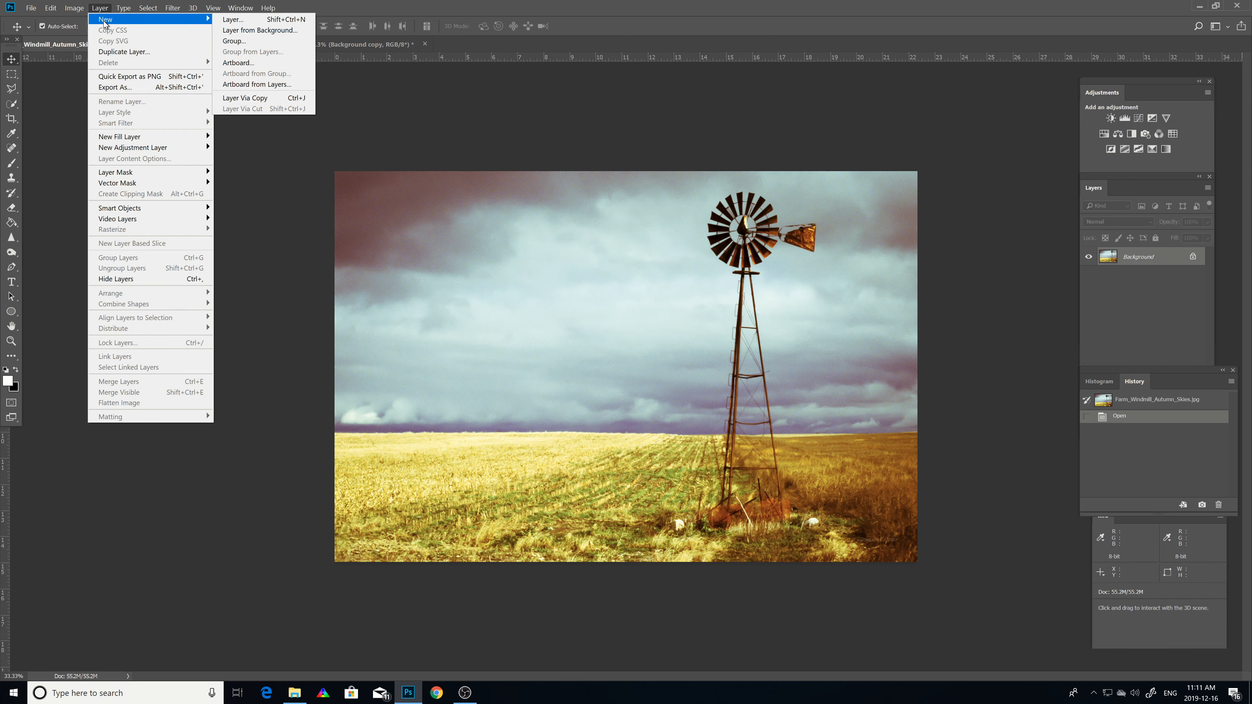
left_click(233, 19)
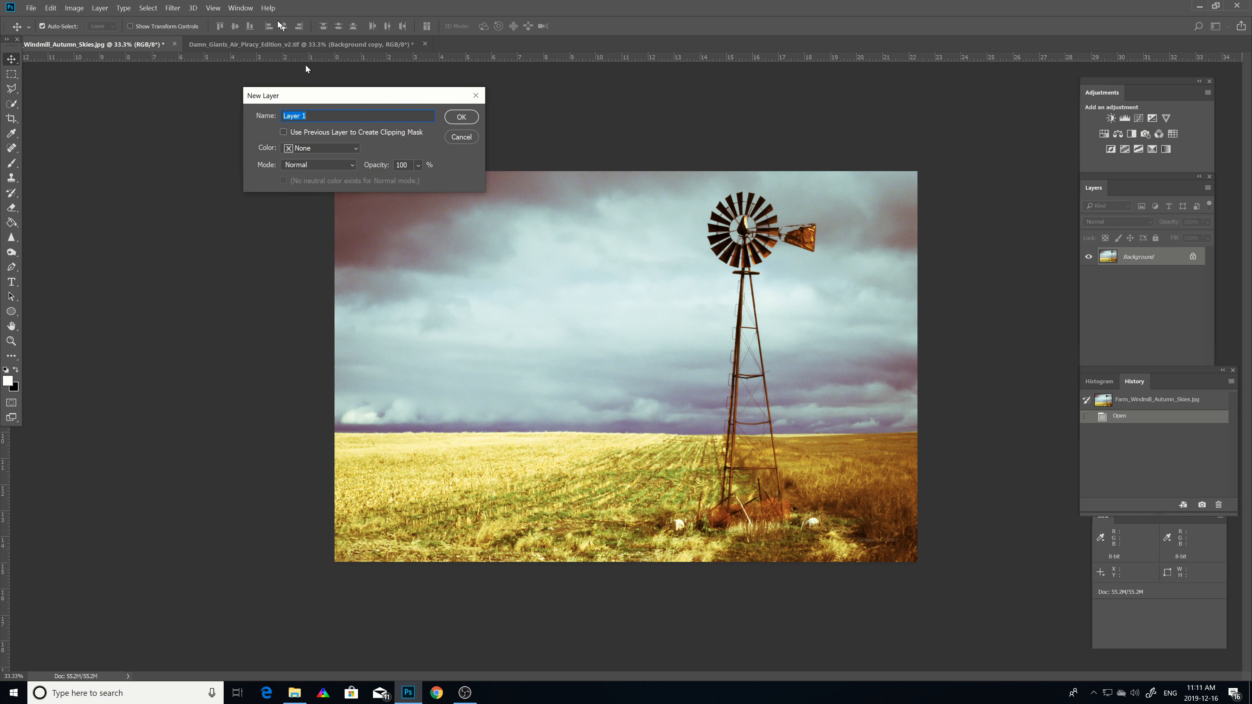
type("Mine")
left_click(456, 116)
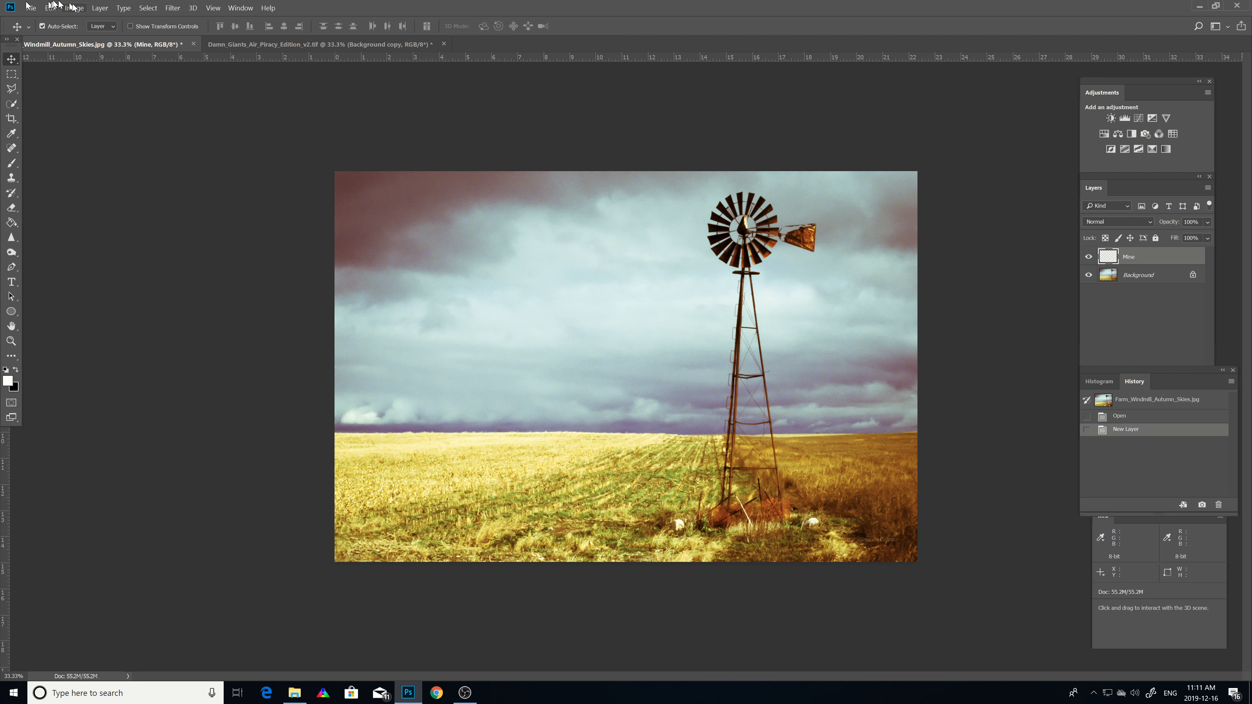
Step: Add a Reveal All layer mask to the Mine layer
left_click(100, 8)
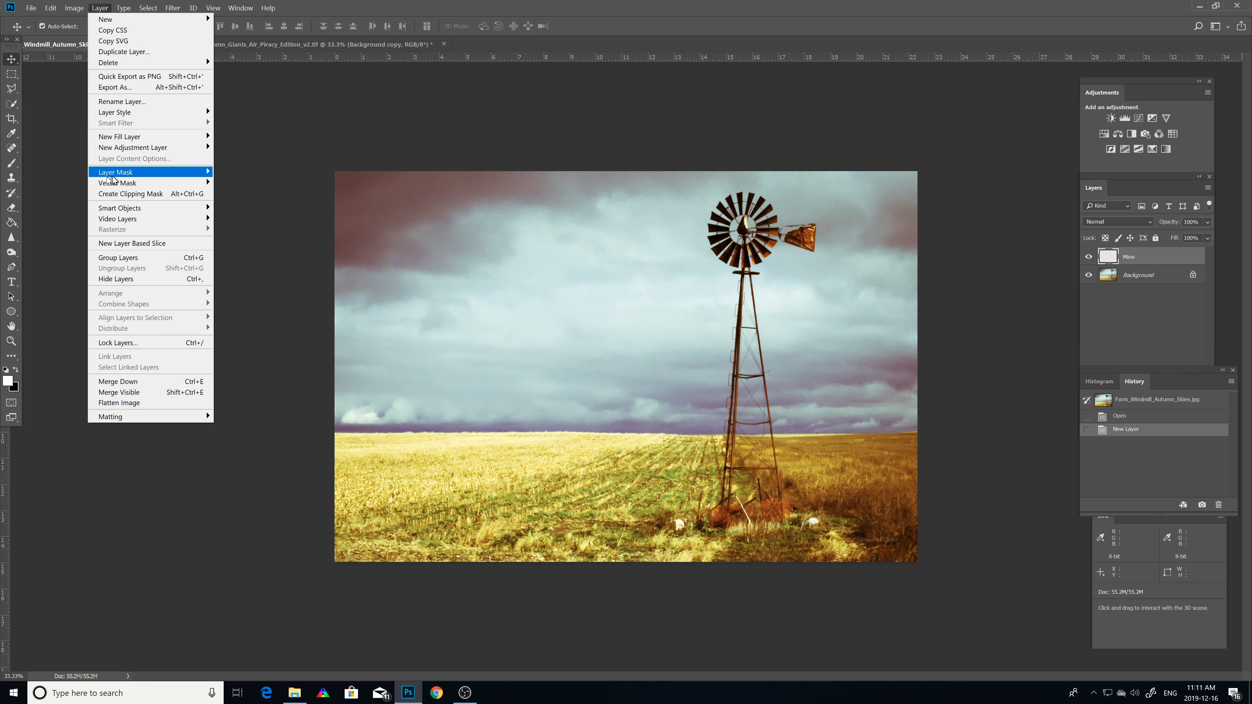
mouse_move(116, 173)
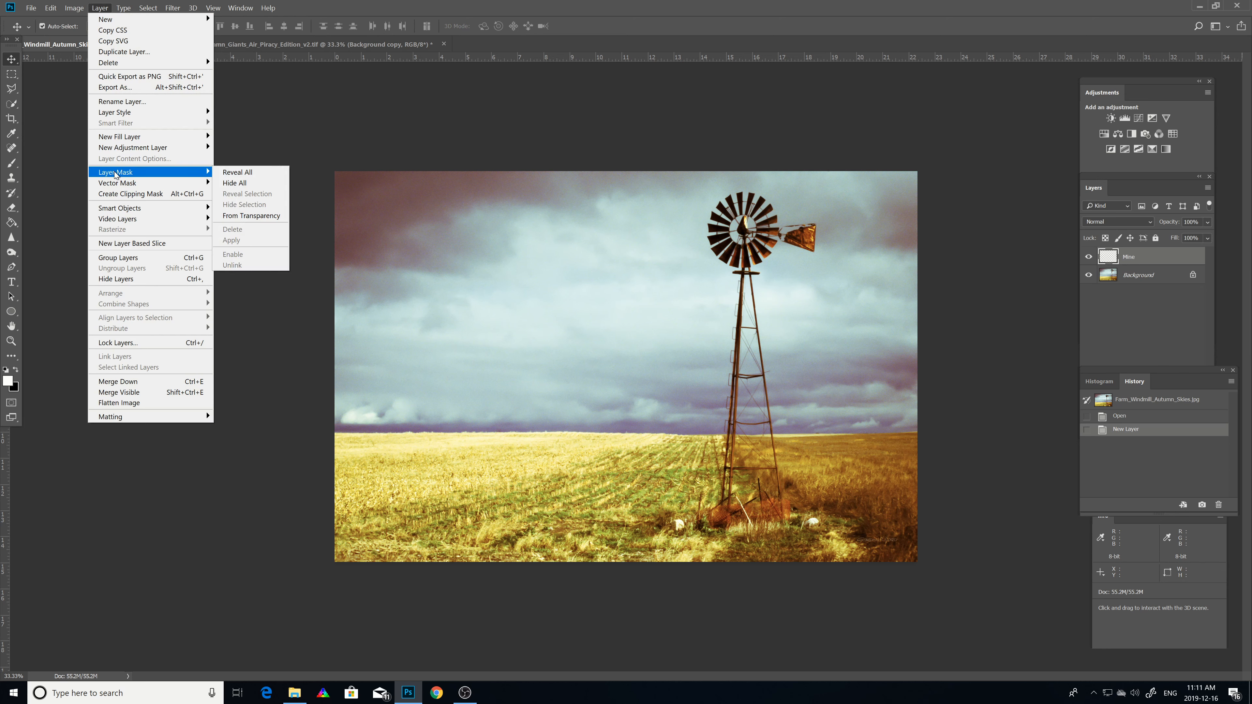
left_click(250, 173)
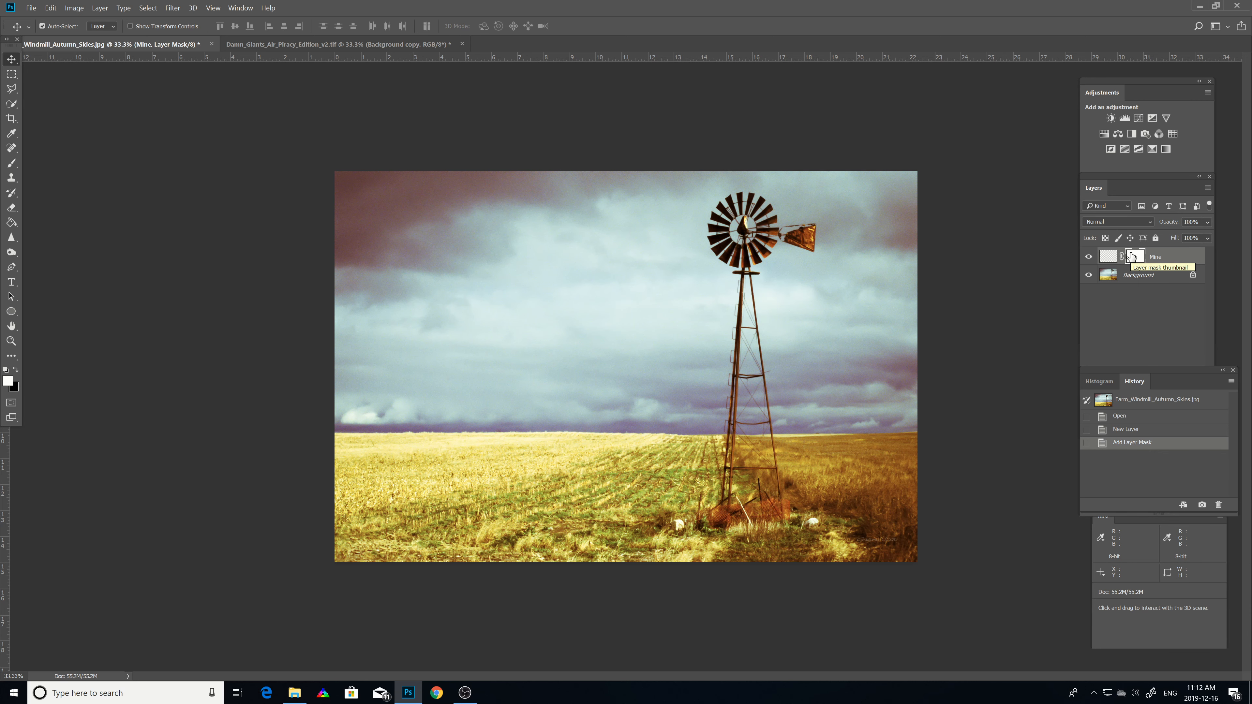
left_click(386, 41)
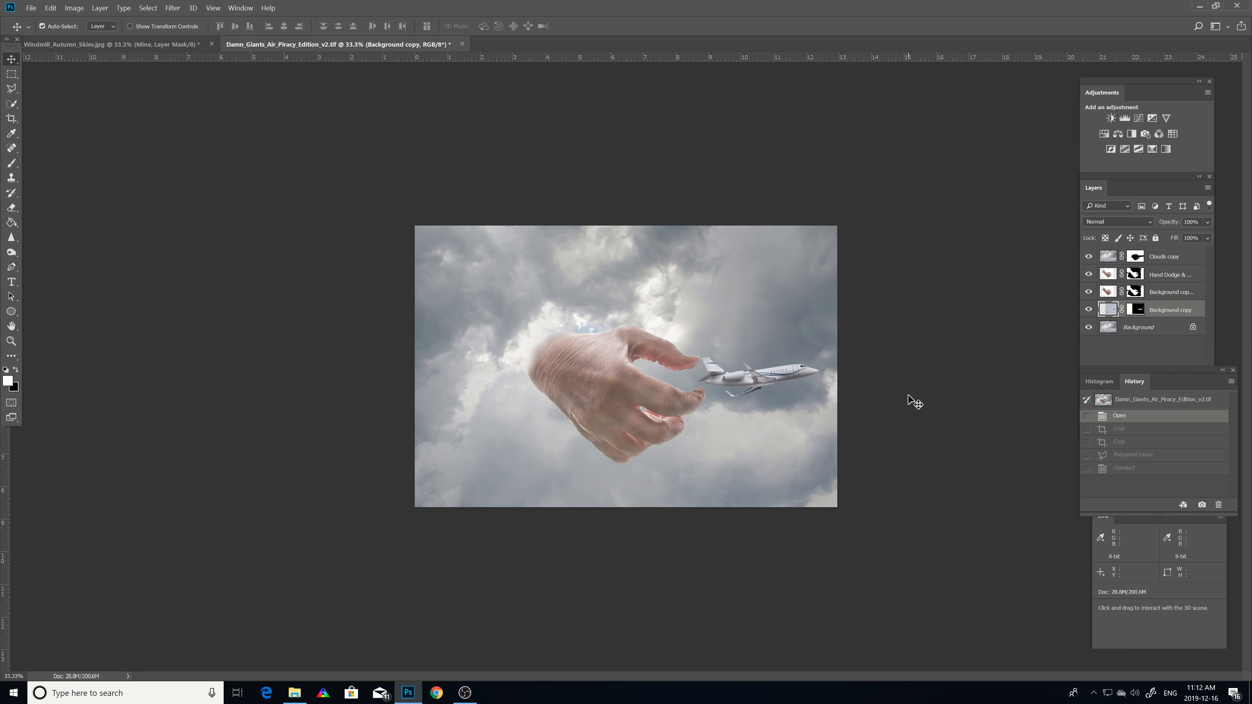
left_click(138, 43)
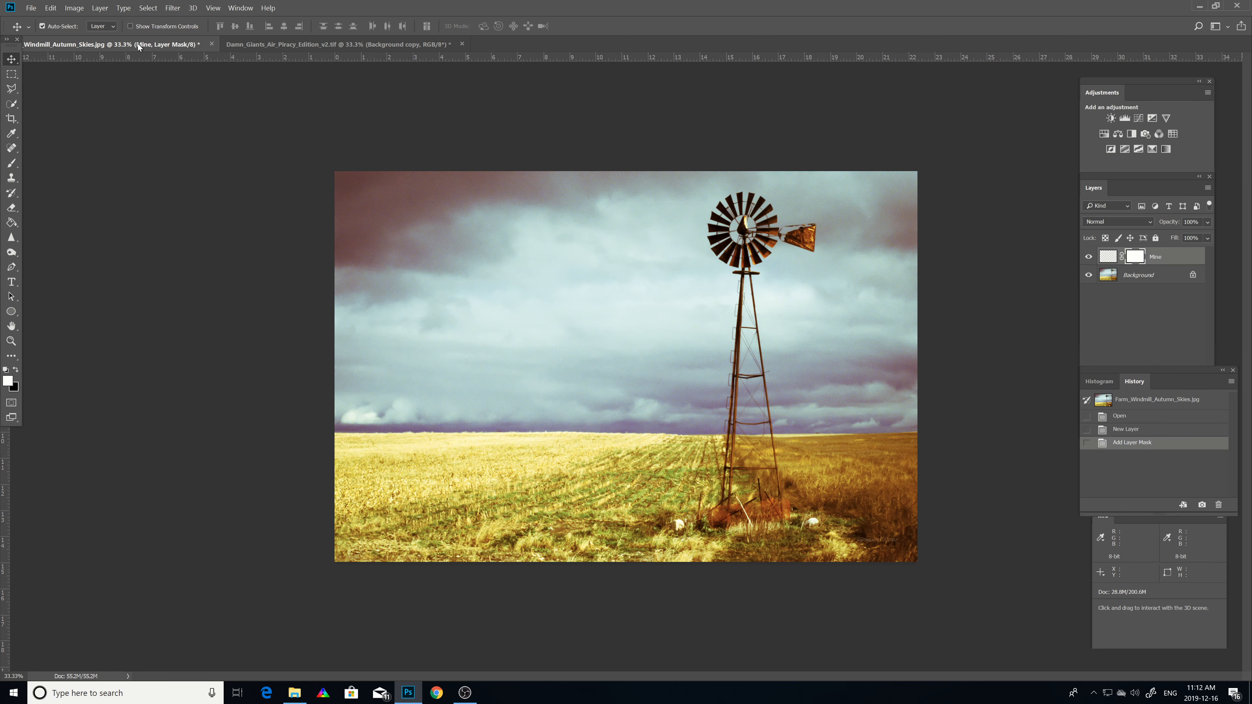
left_click(100, 8)
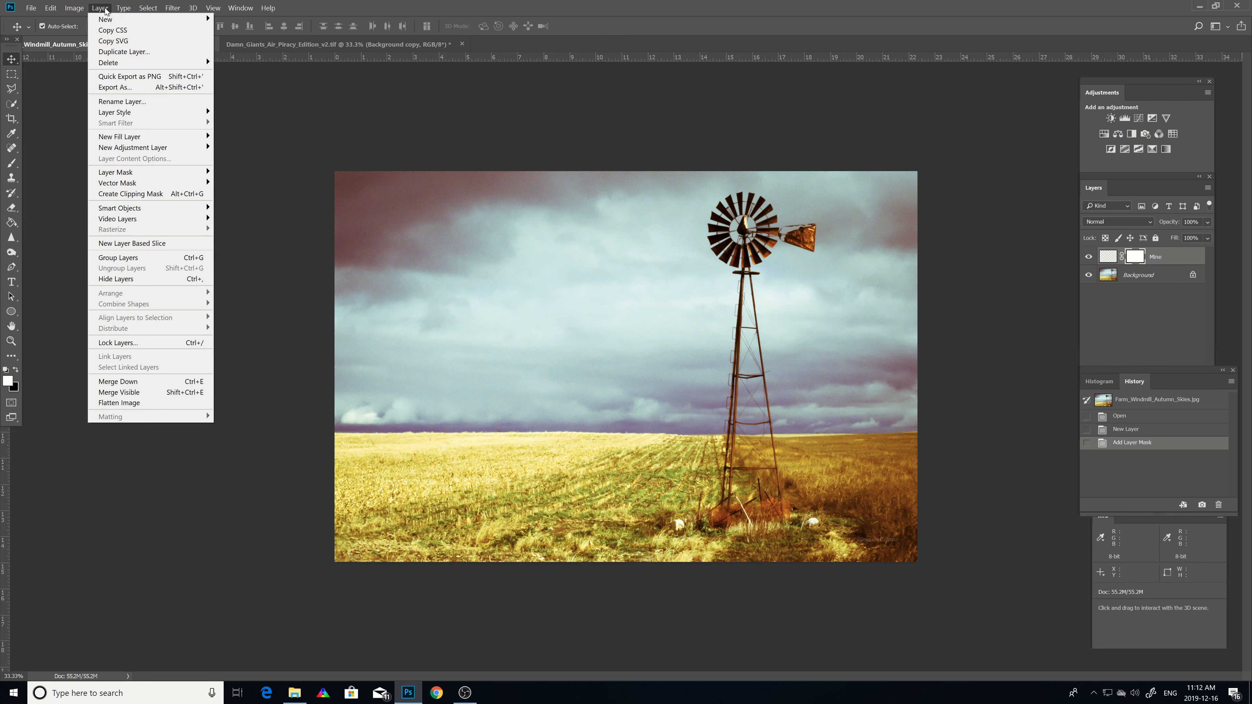
mouse_move(119, 10)
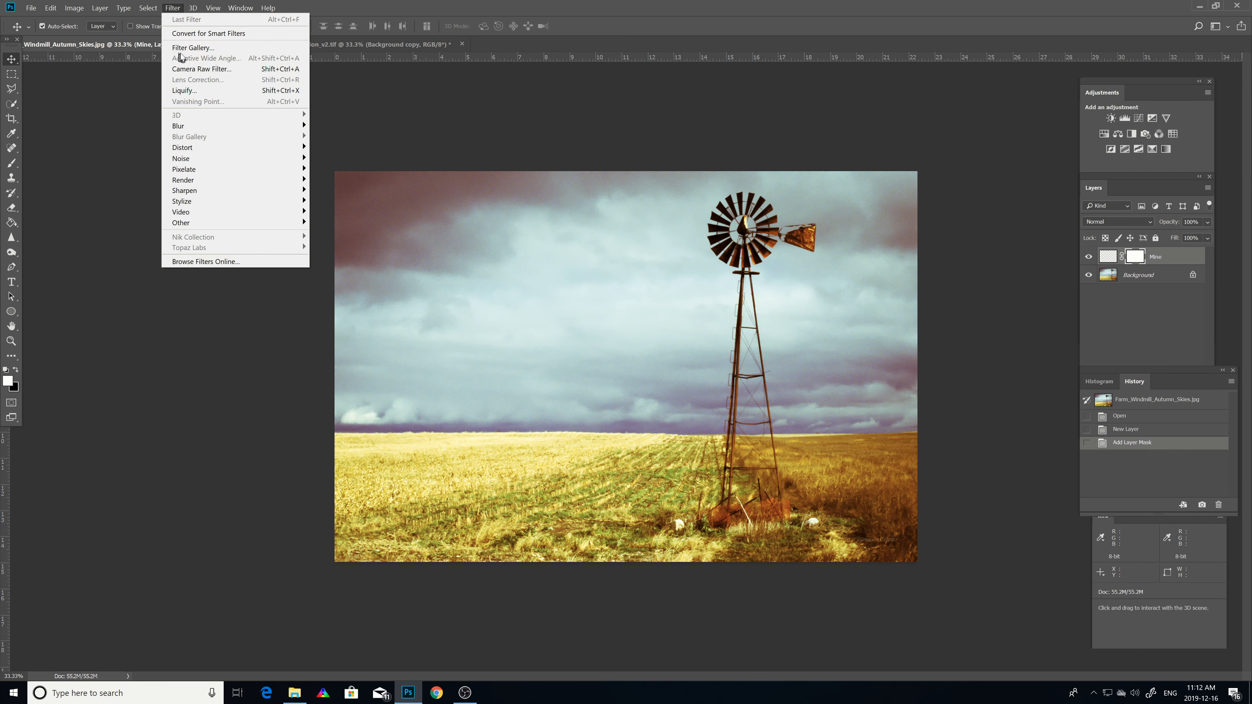
left_click(185, 46)
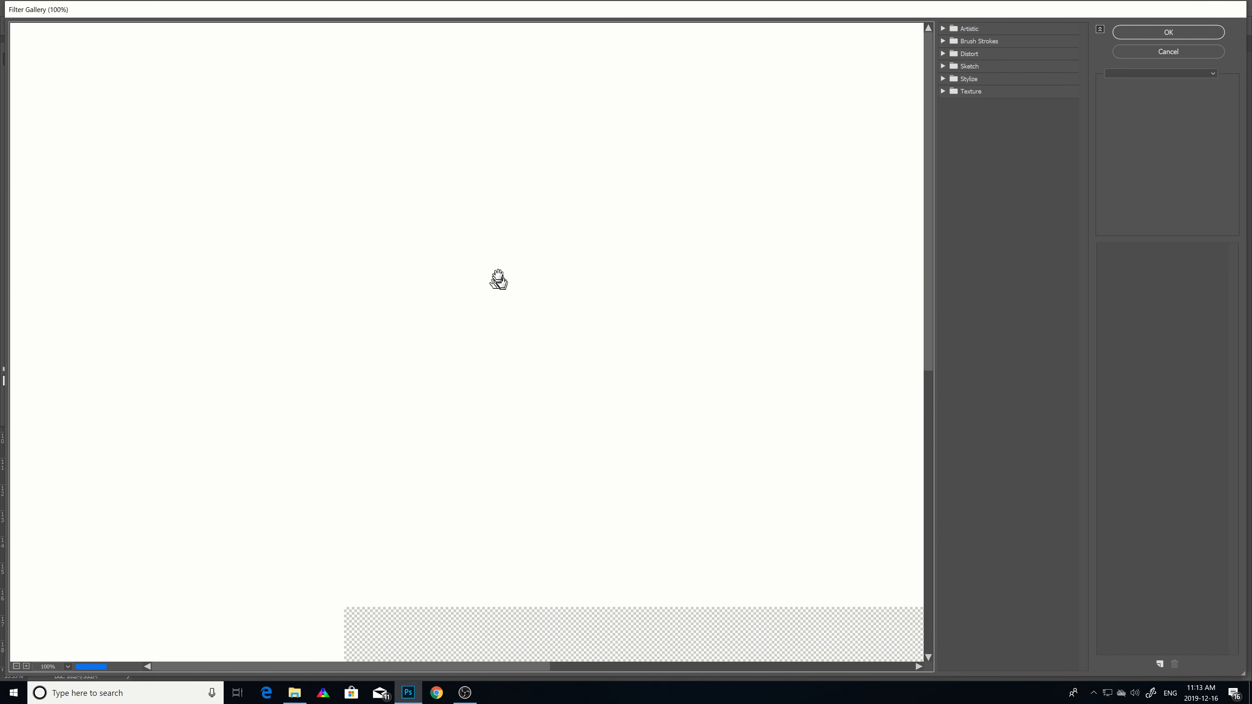
left_click(941, 30)
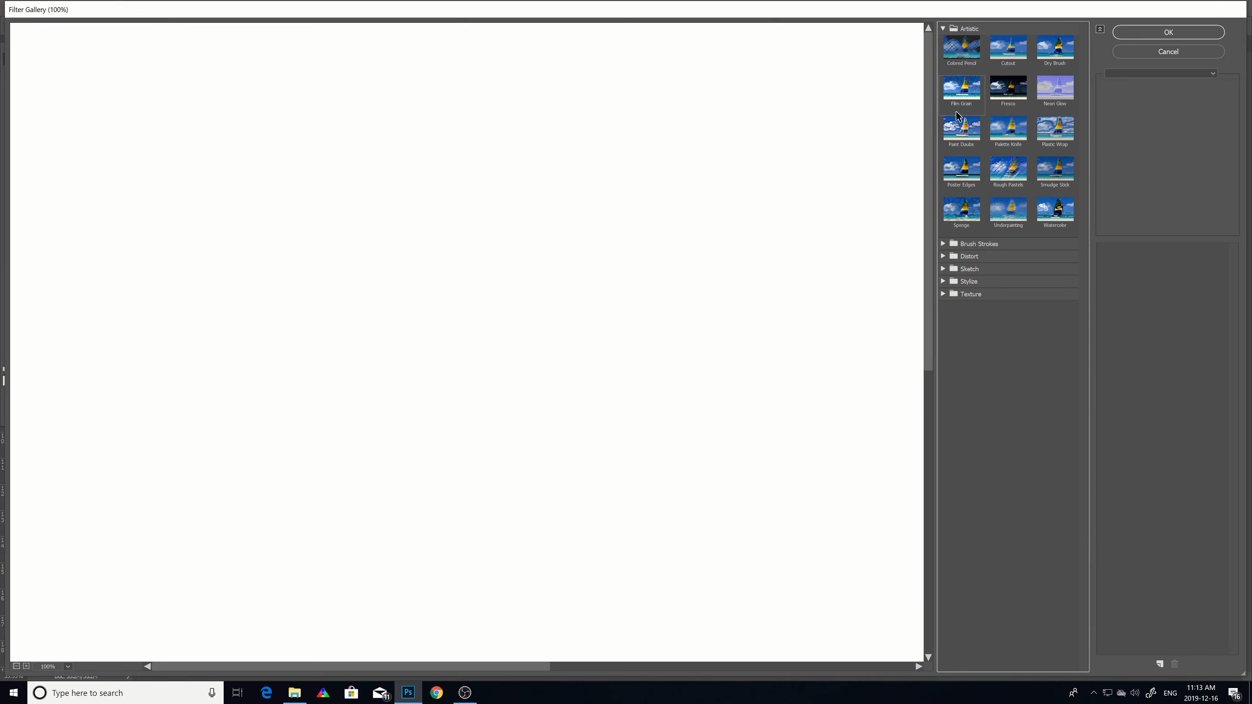
left_click(1163, 51)
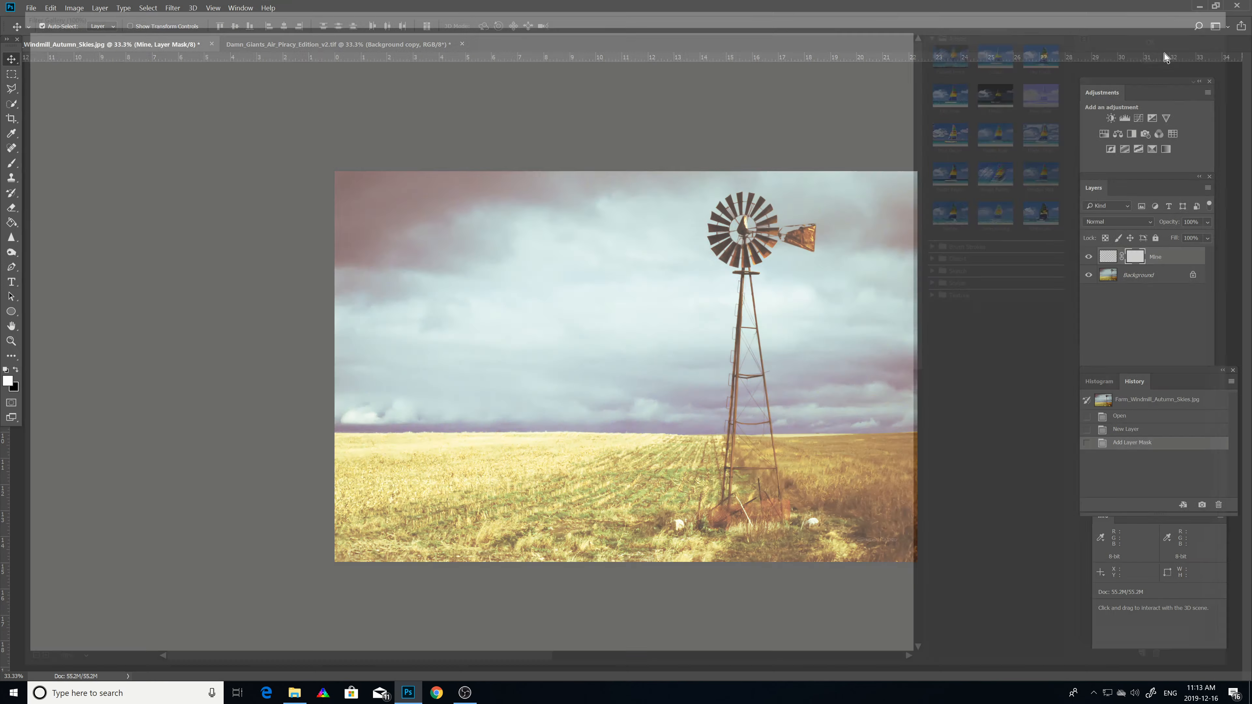
Step: Delete the Mine layer from the windmill document
left_click(1146, 277)
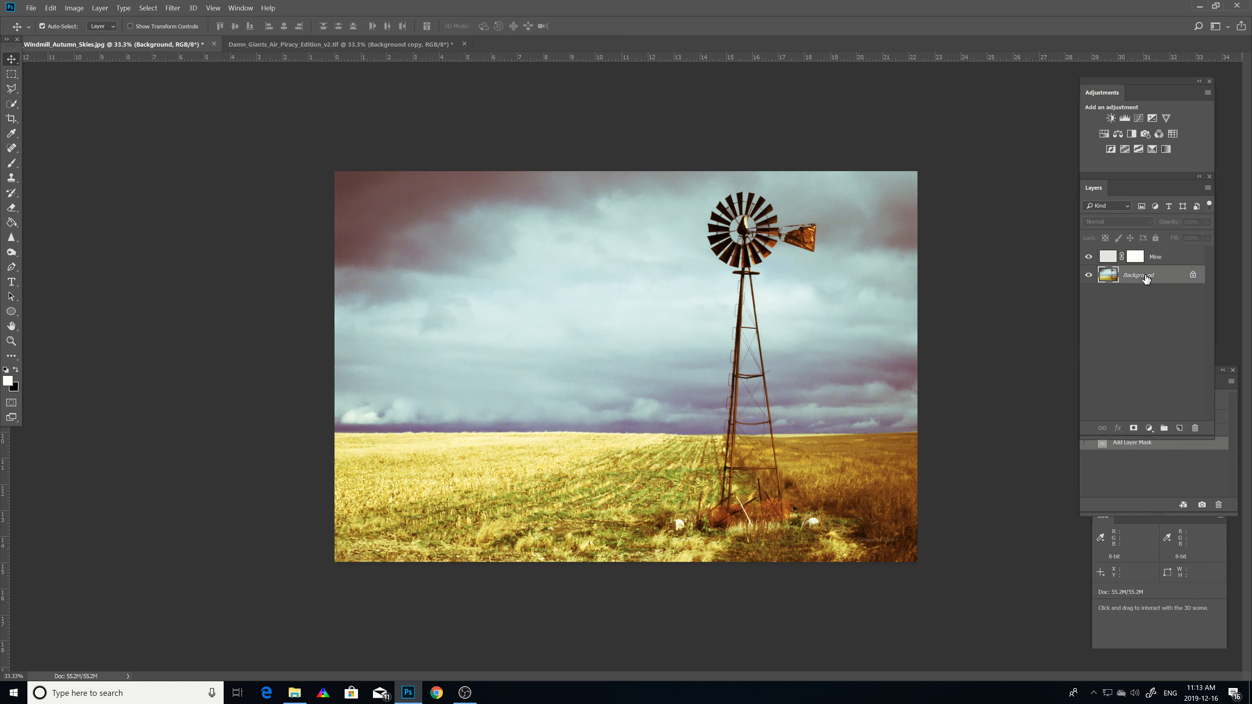
left_click(1152, 255)
right_click(1152, 255)
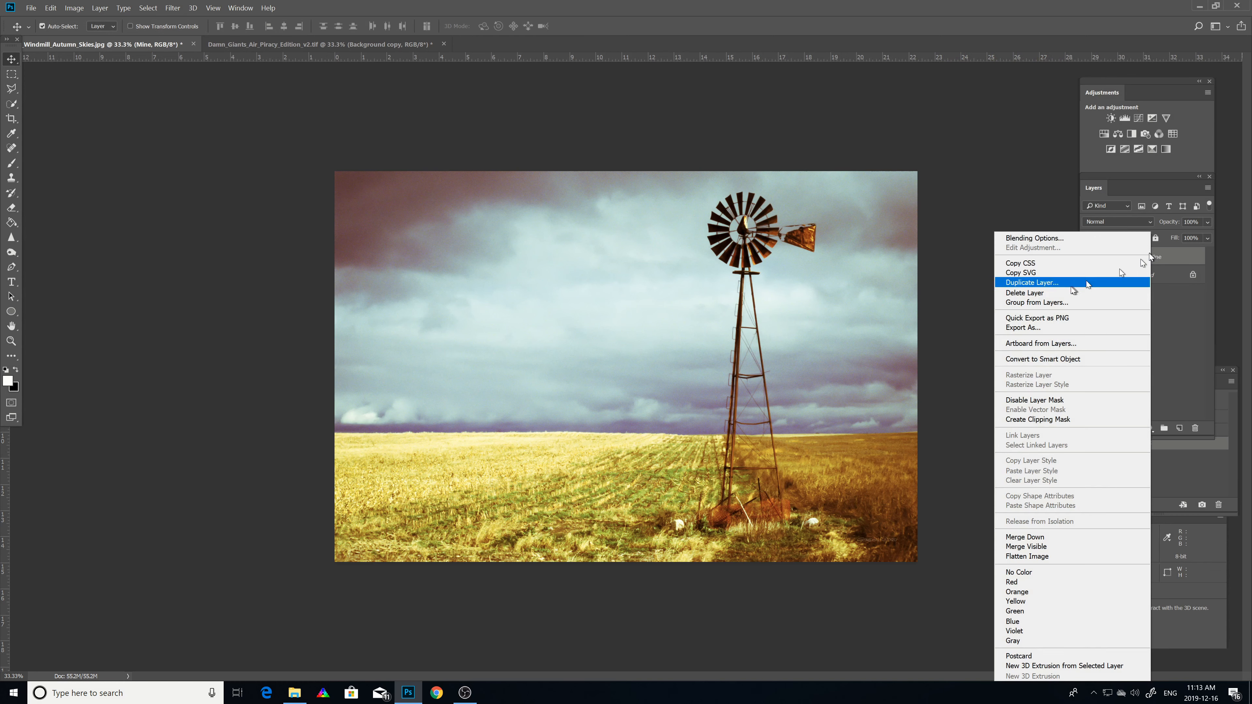
left_click(1008, 294)
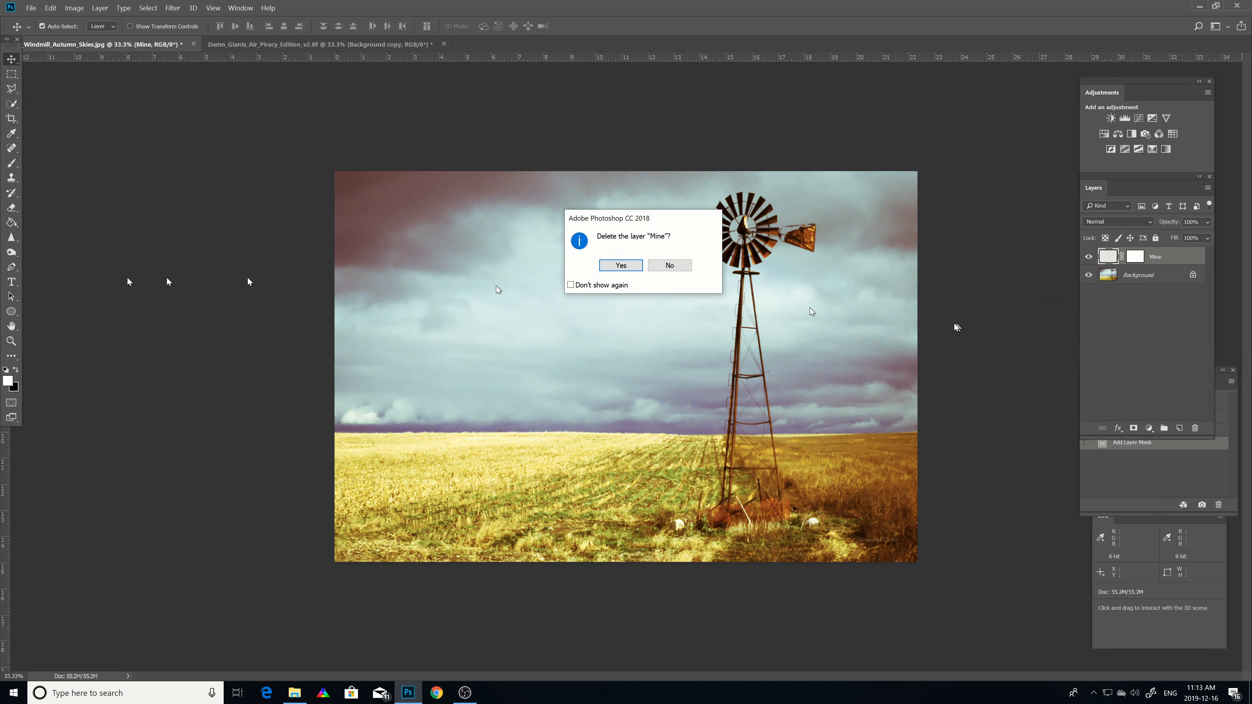
left_click(610, 268)
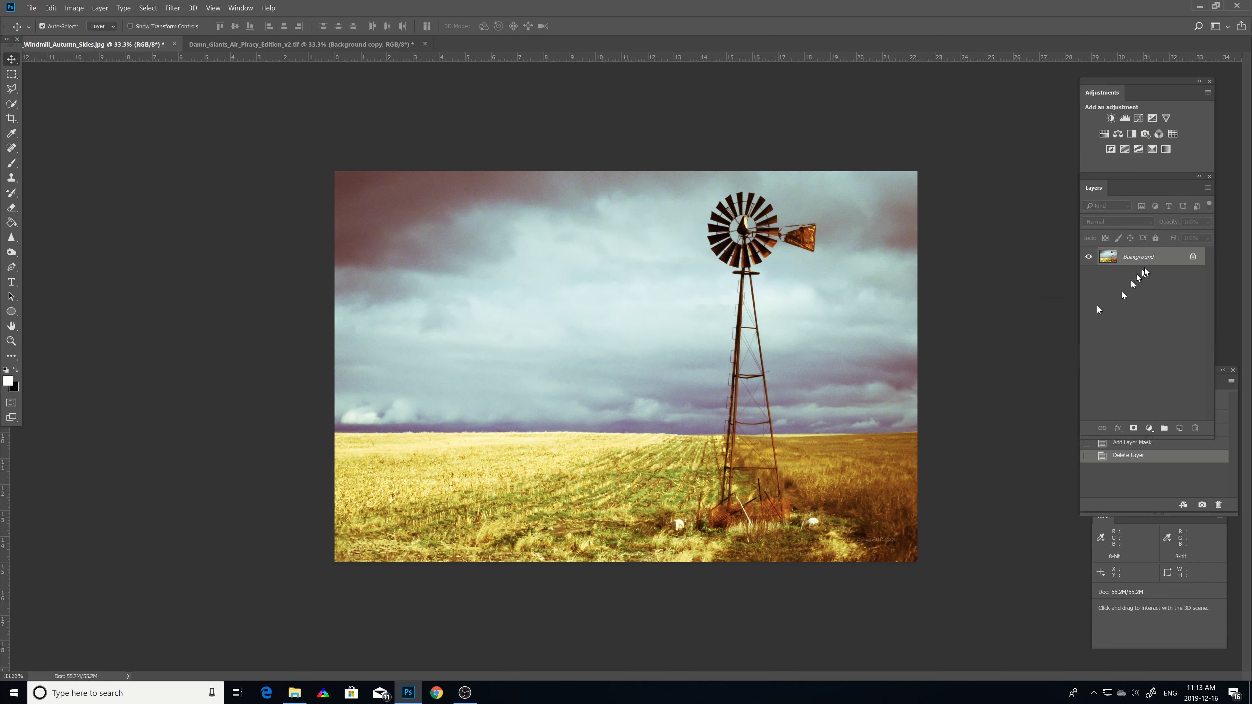
Step: Try Rough Pastels with Stroke Length 26 and Fresco with Brush Size 6 in the Filter Gallery, then cancel
left_click(173, 8)
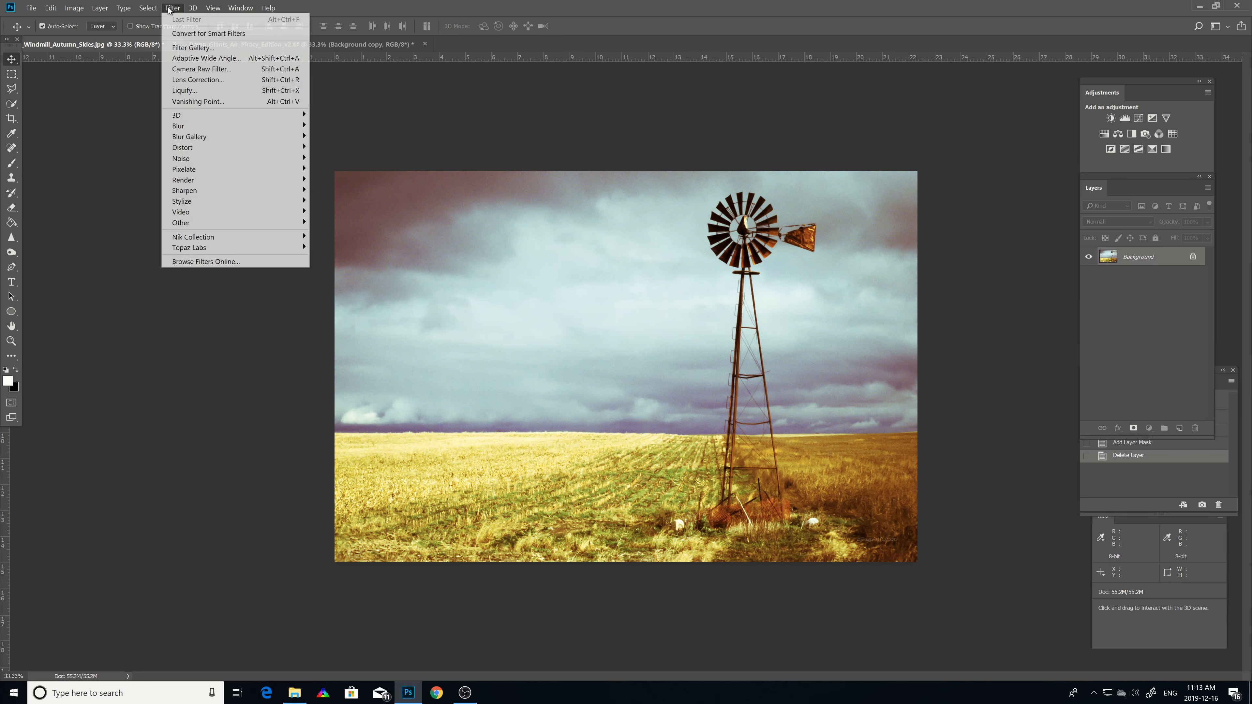
left_click(185, 47)
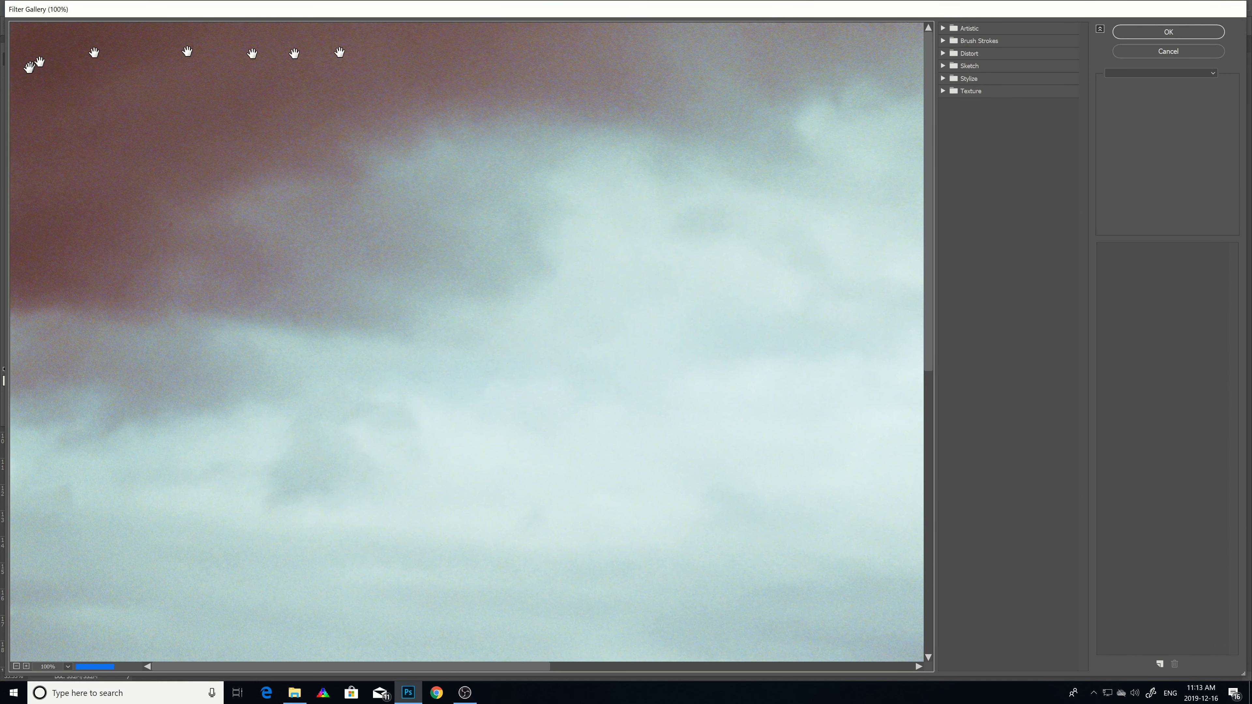
left_click(16, 667)
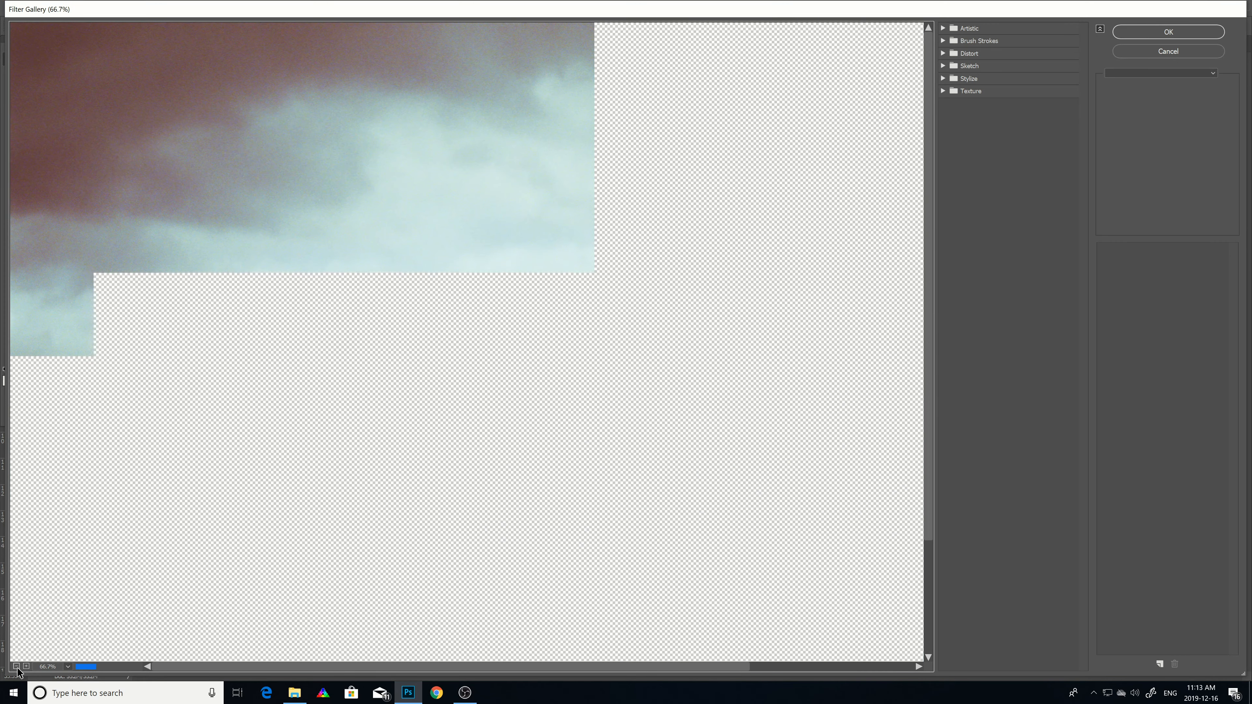
left_click(16, 666)
left_click(16, 666)
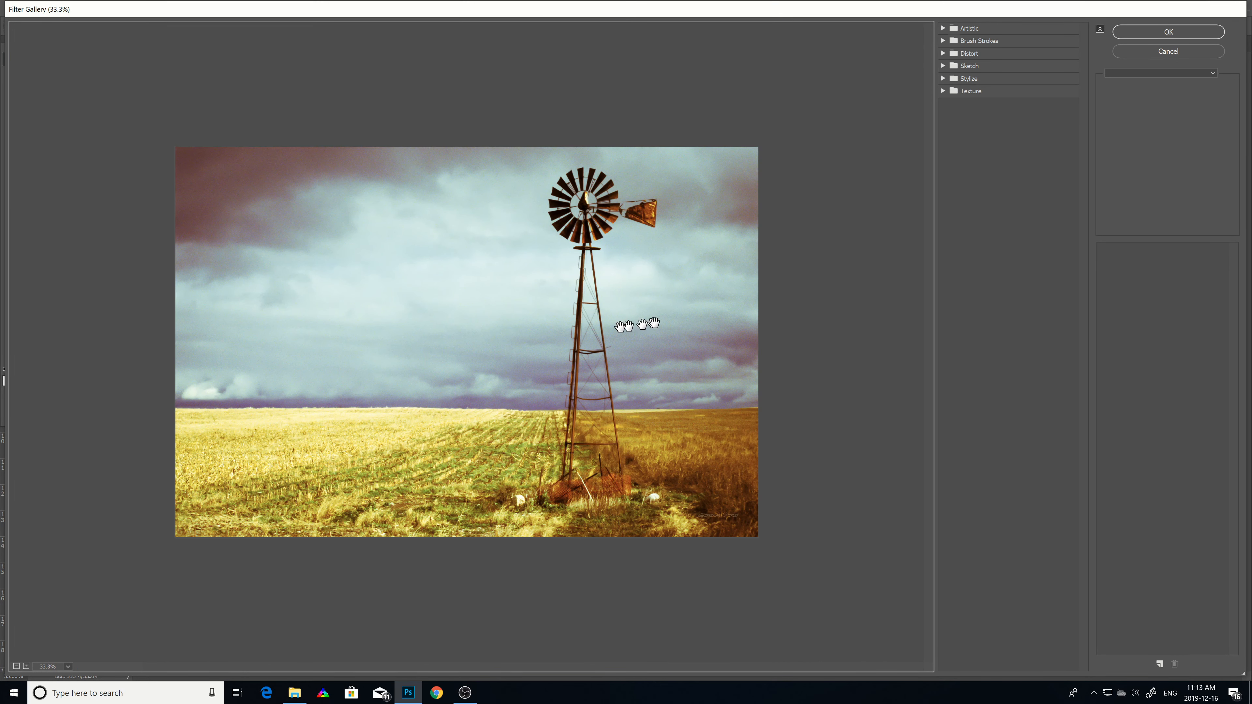
left_click(943, 28)
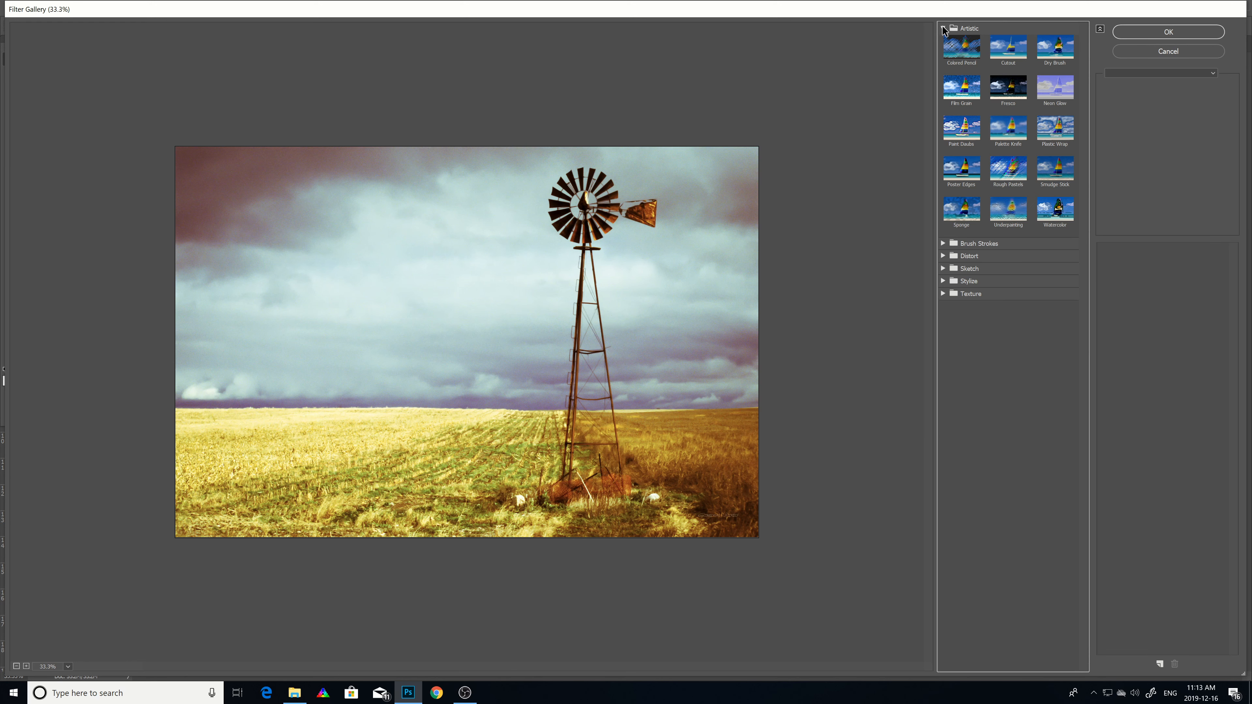
left_click(1008, 169)
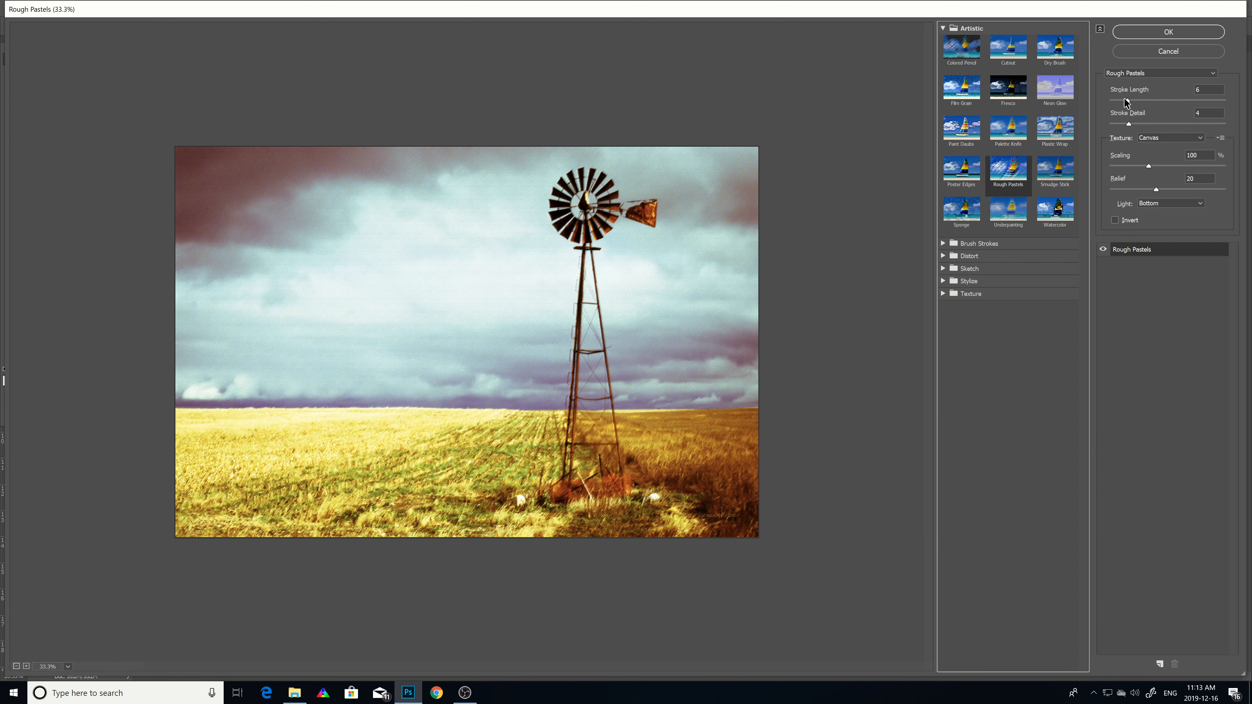
mouse_move(1129, 102)
left_mouse_down()
mouse_move(1210, 108)
mouse_move(1140, 126)
mouse_move(1195, 123)
left_mouse_up()
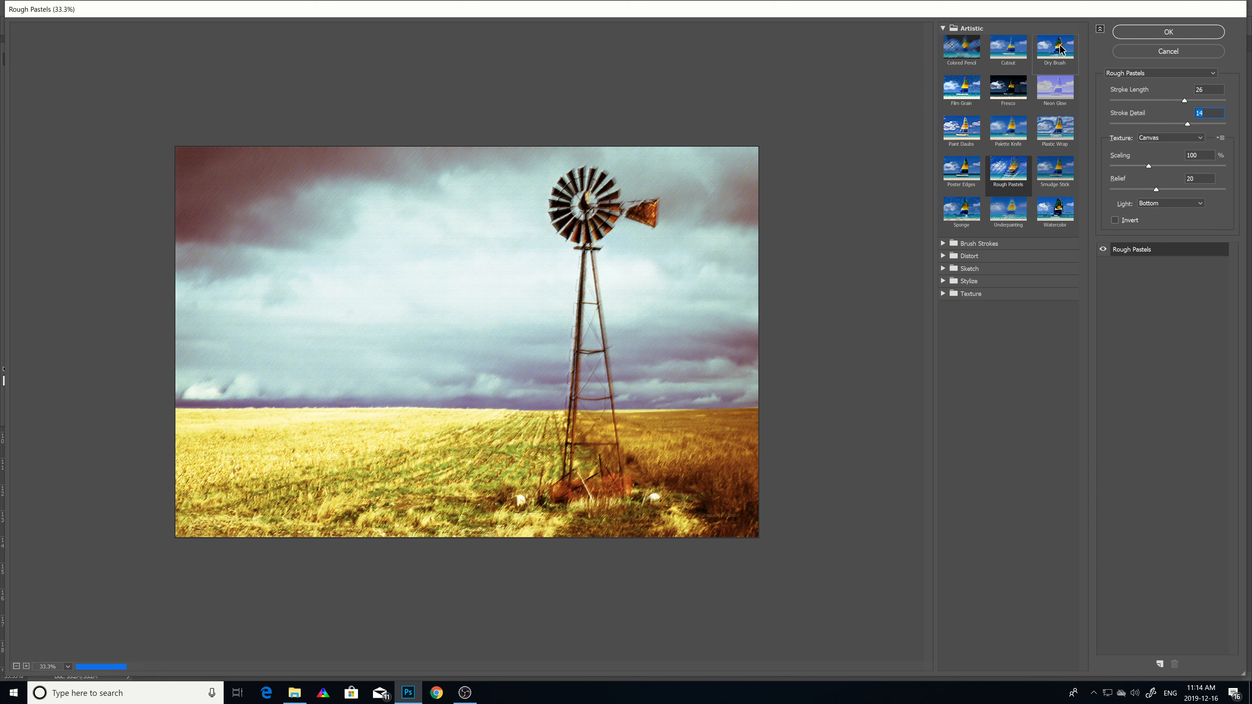
left_click(1009, 86)
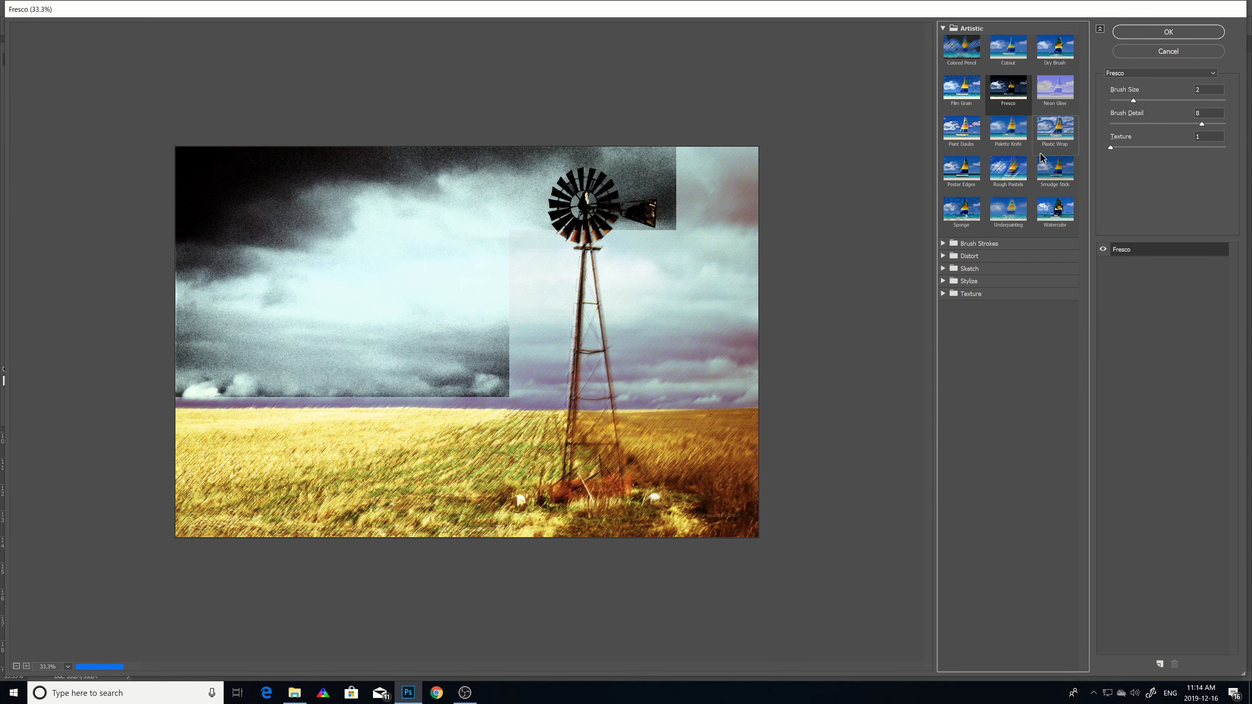
left_click(1133, 101)
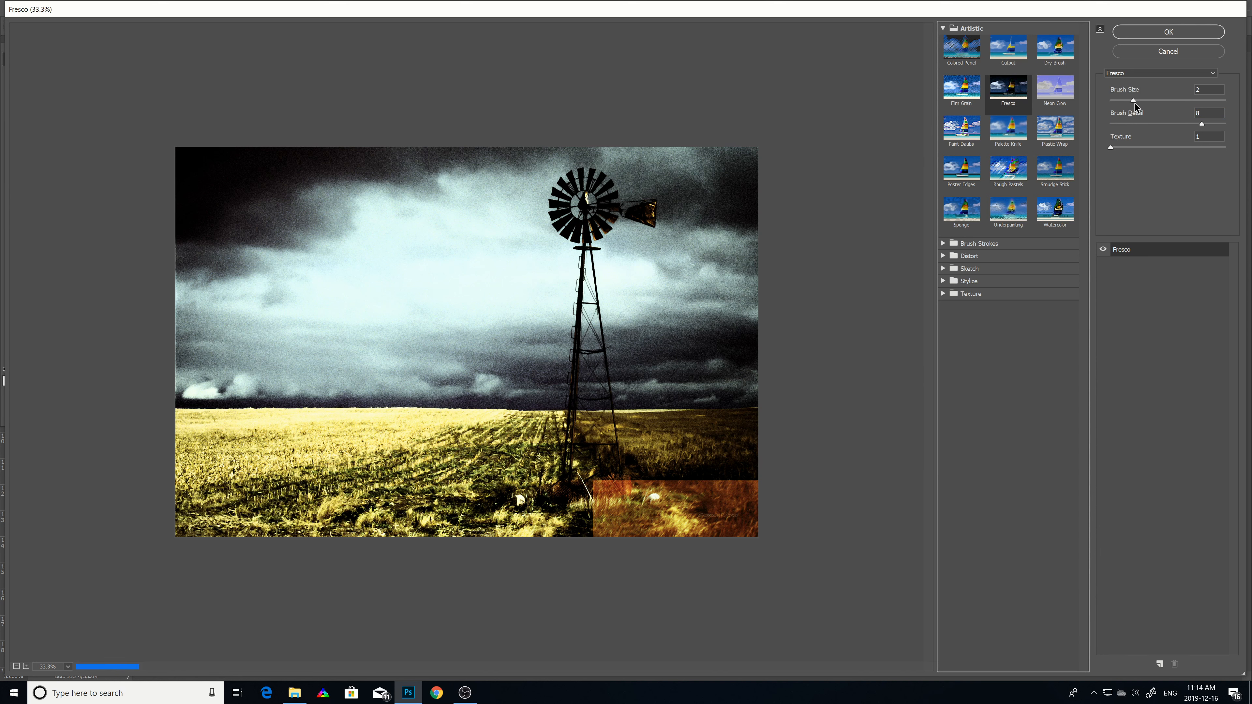
left_click_drag(1133, 102, 1180, 106)
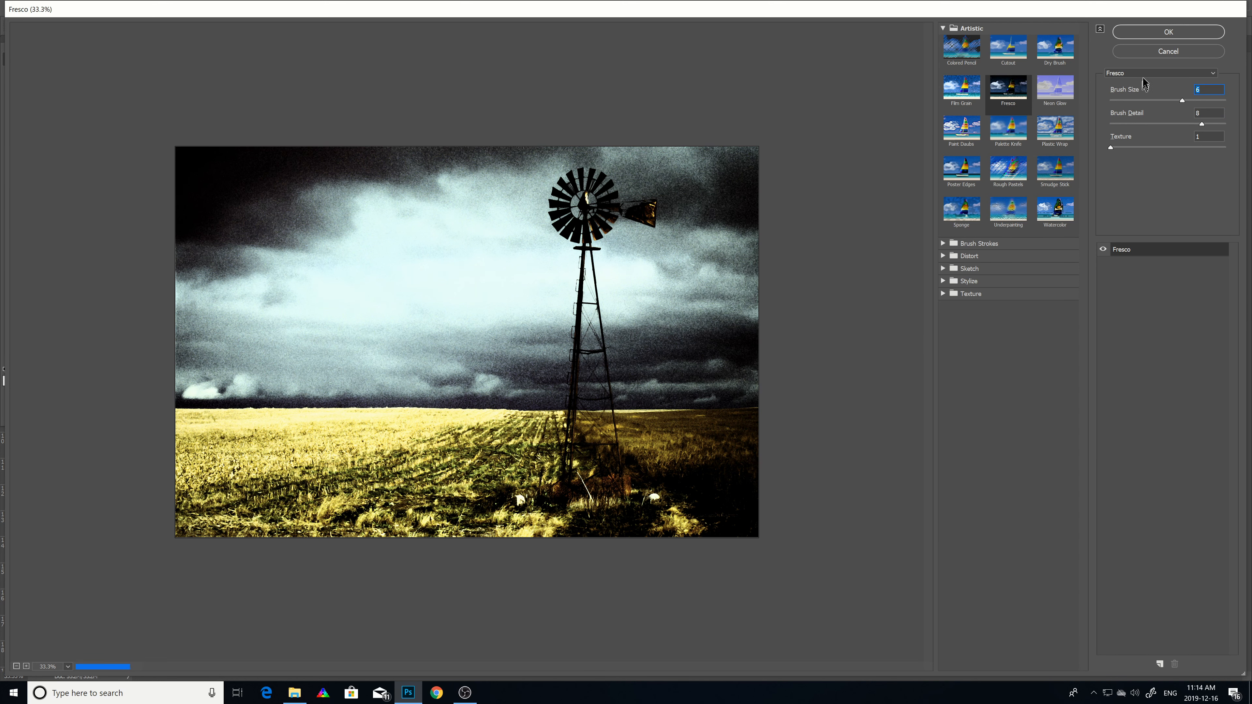
left_click(1150, 51)
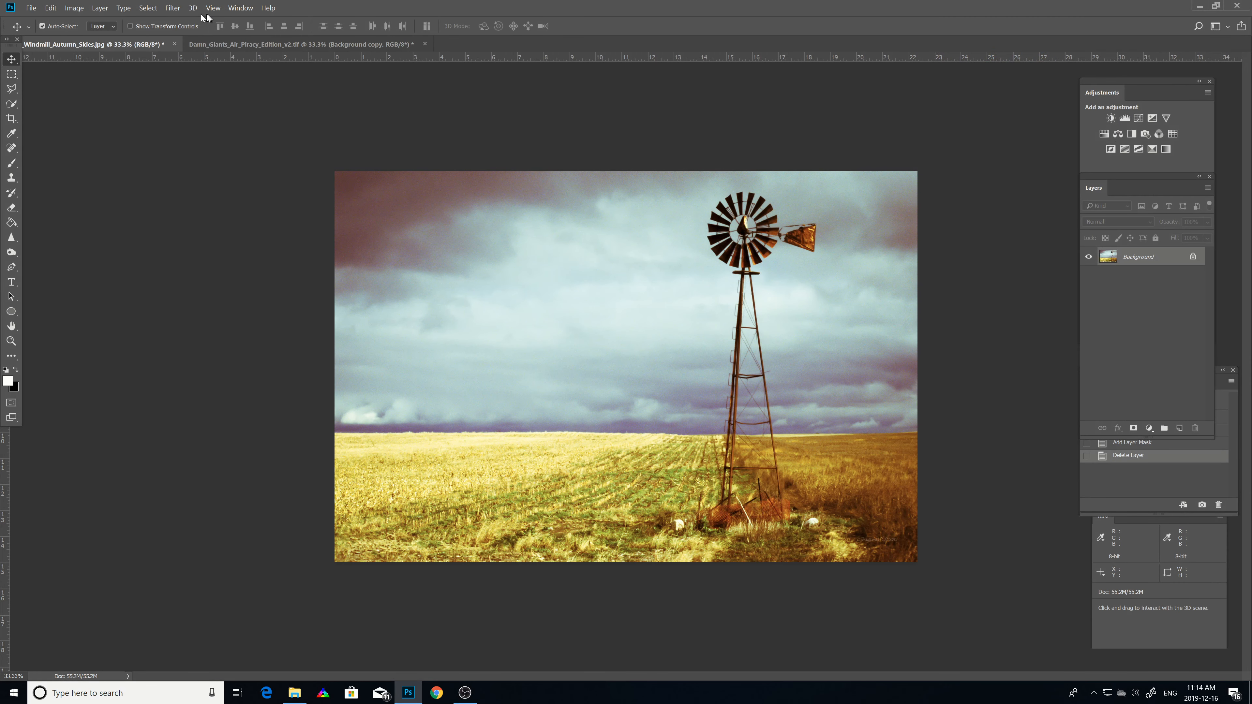
left_click(174, 9)
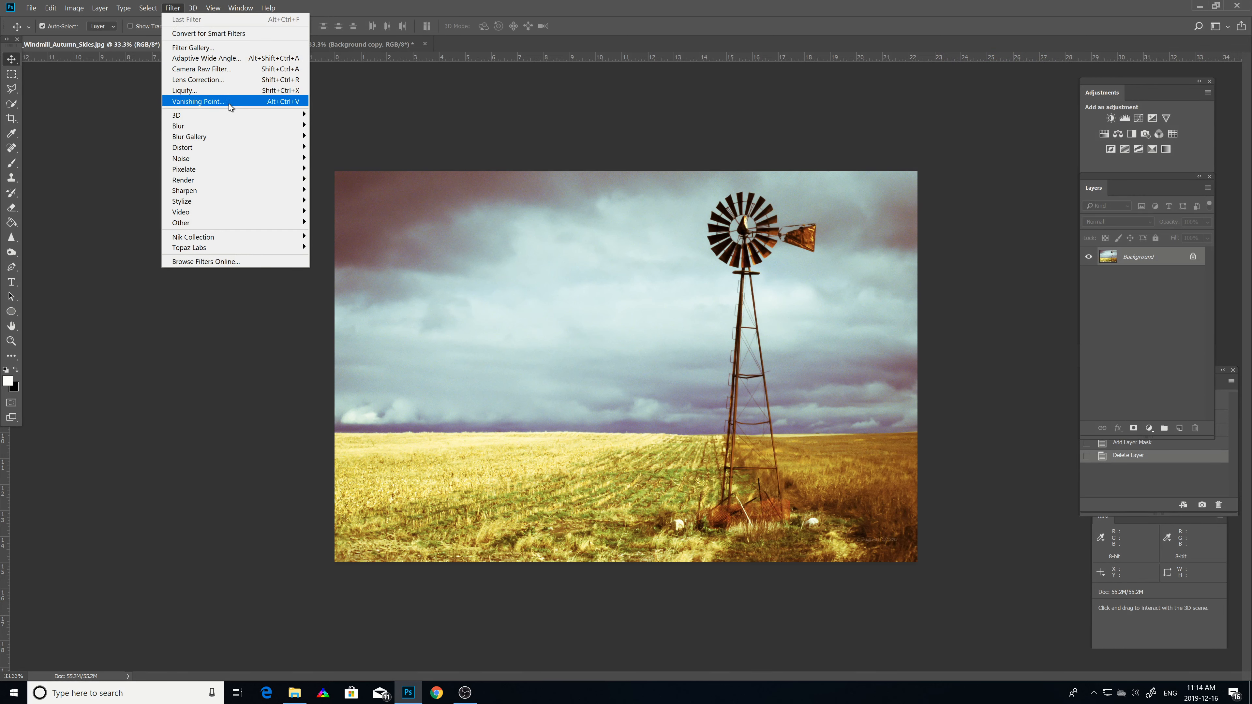
mouse_move(201, 240)
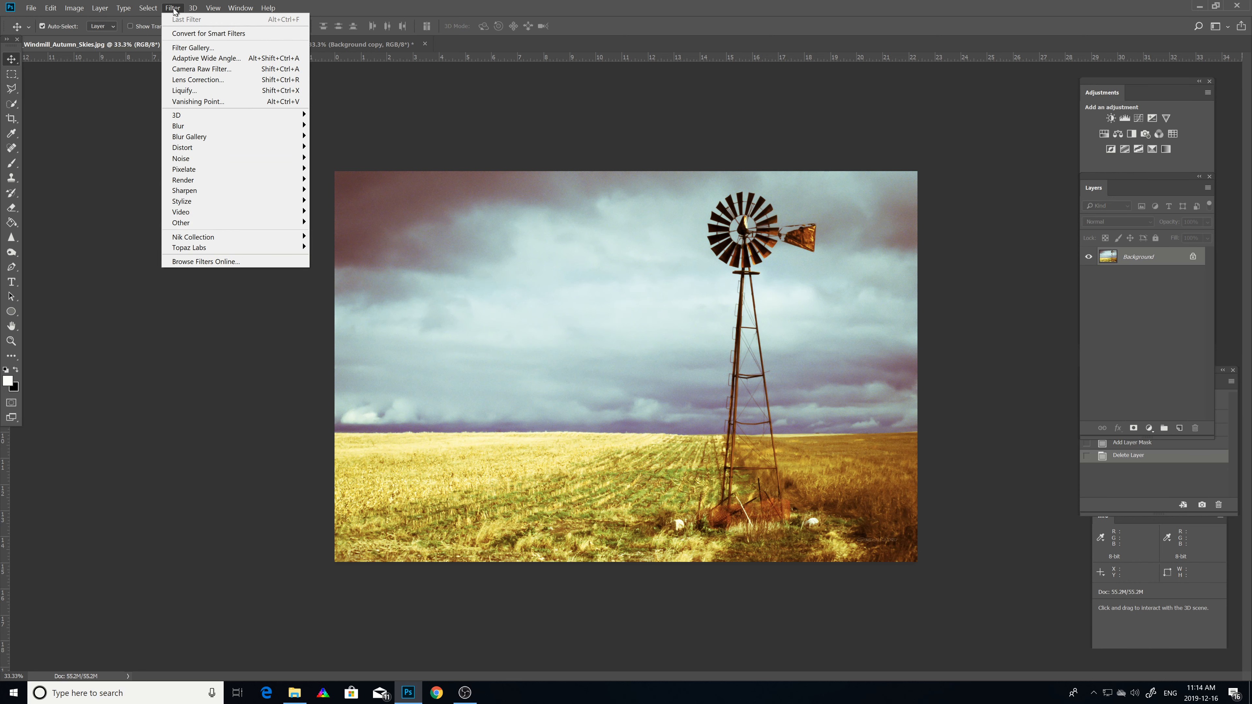
mouse_move(178, 123)
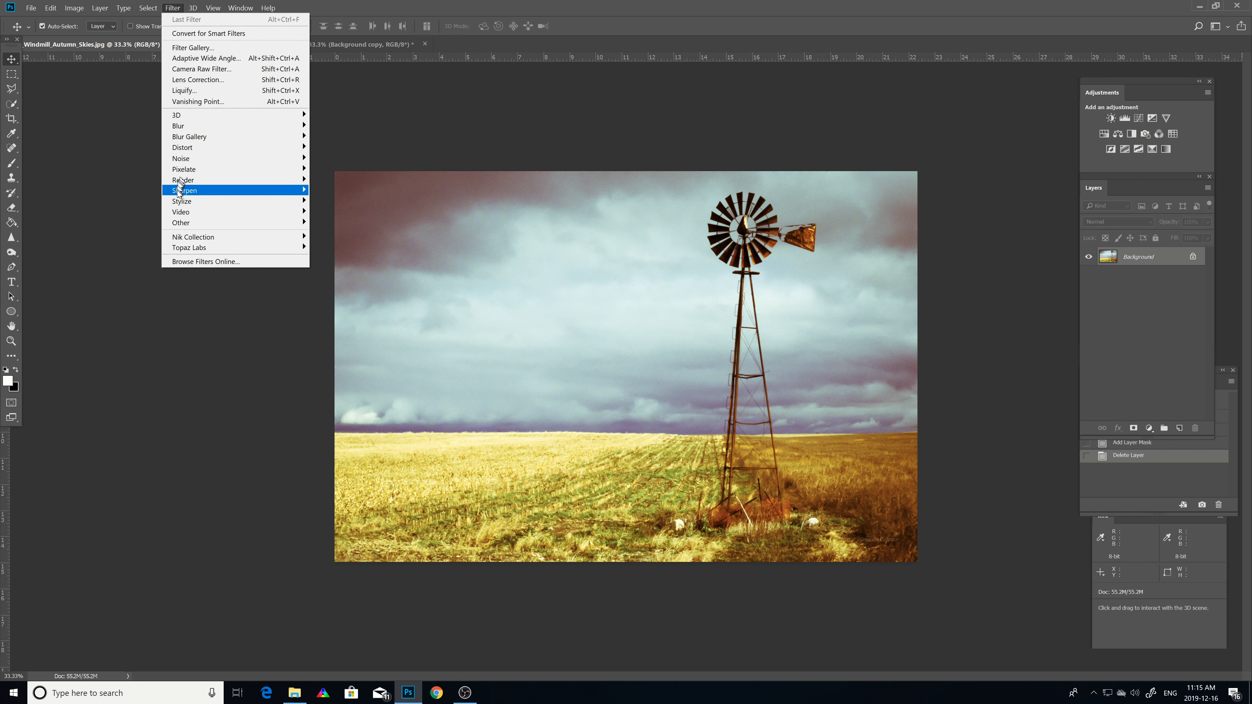
mouse_move(178, 192)
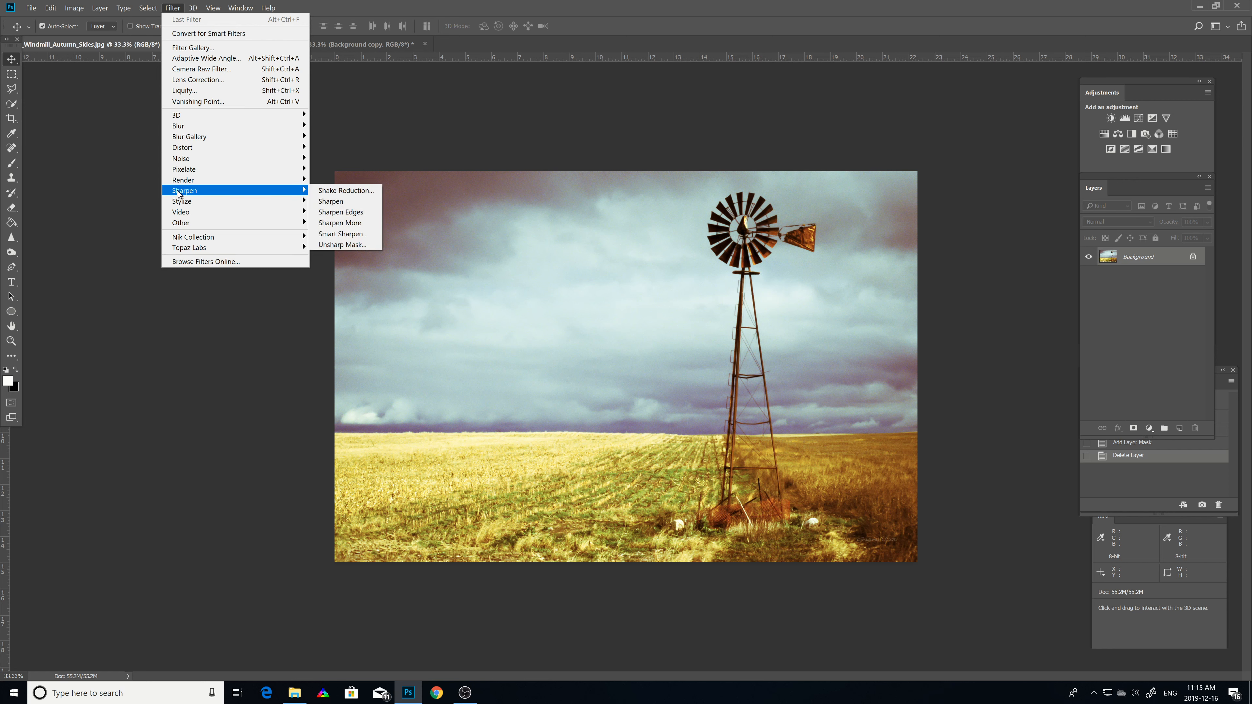
mouse_move(180, 163)
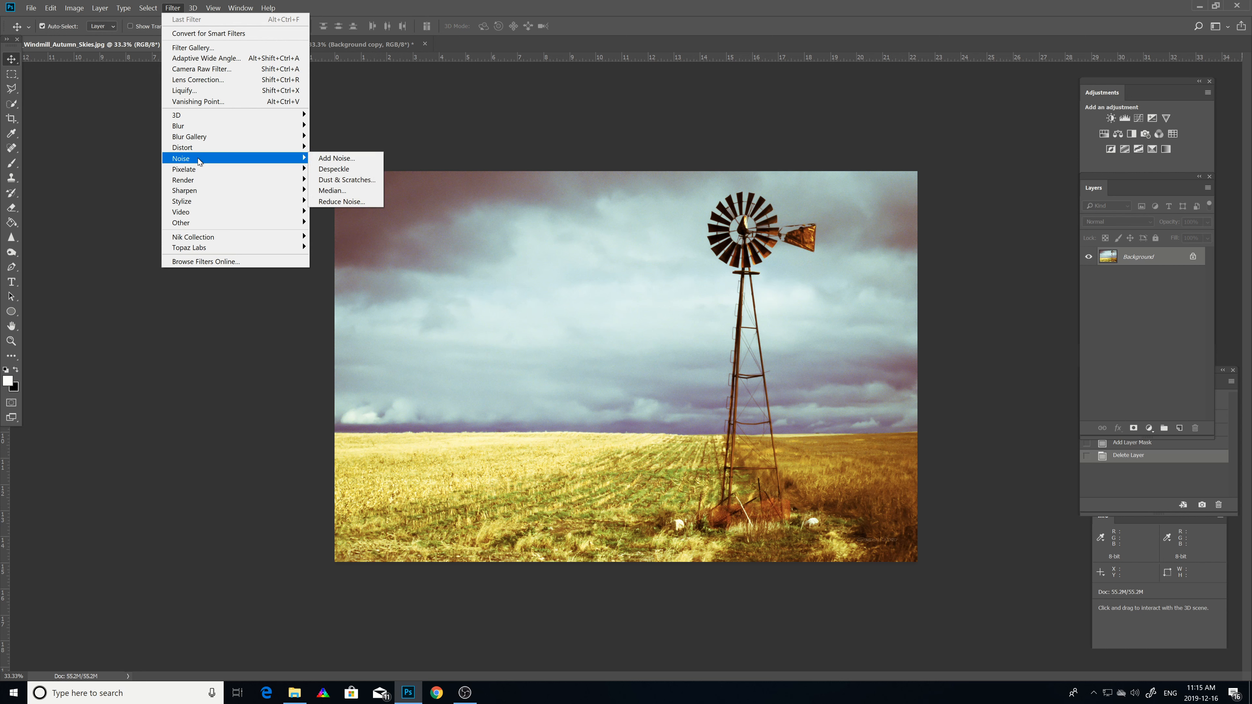
Step: Switch to the Crop tool, then hide and restore the tool options bar
left_click(412, 100)
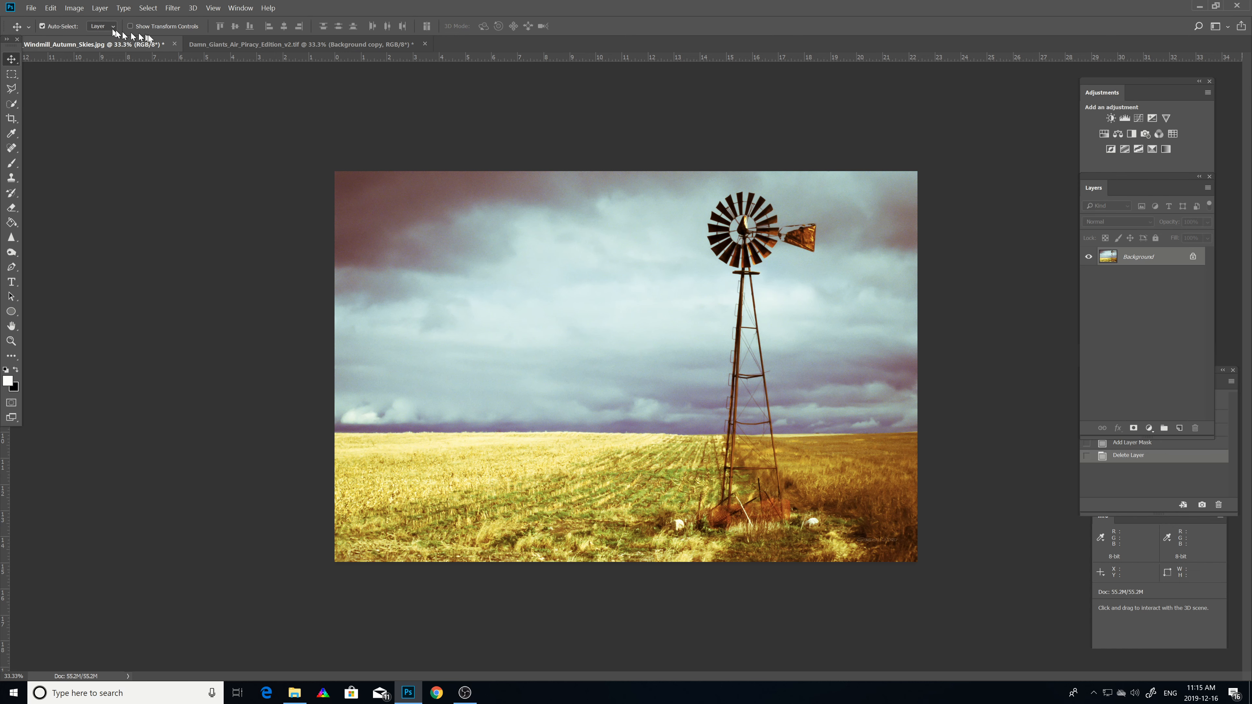
left_click(16, 119)
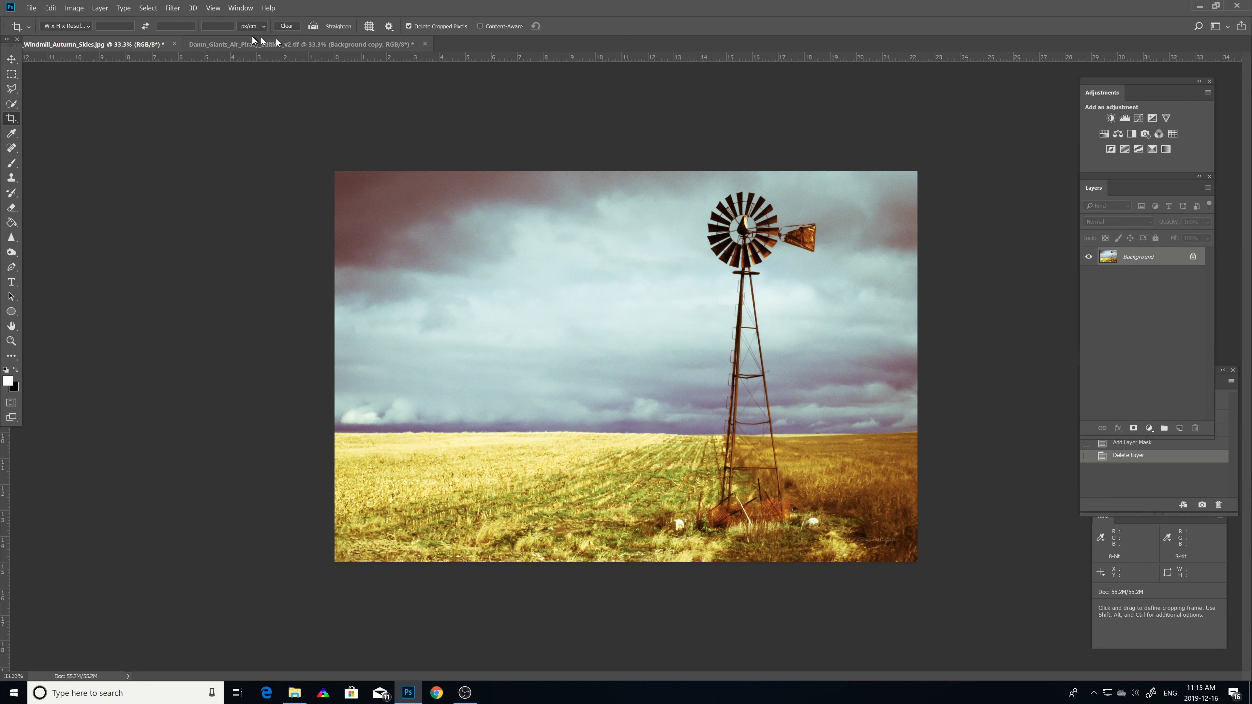
left_click(236, 9)
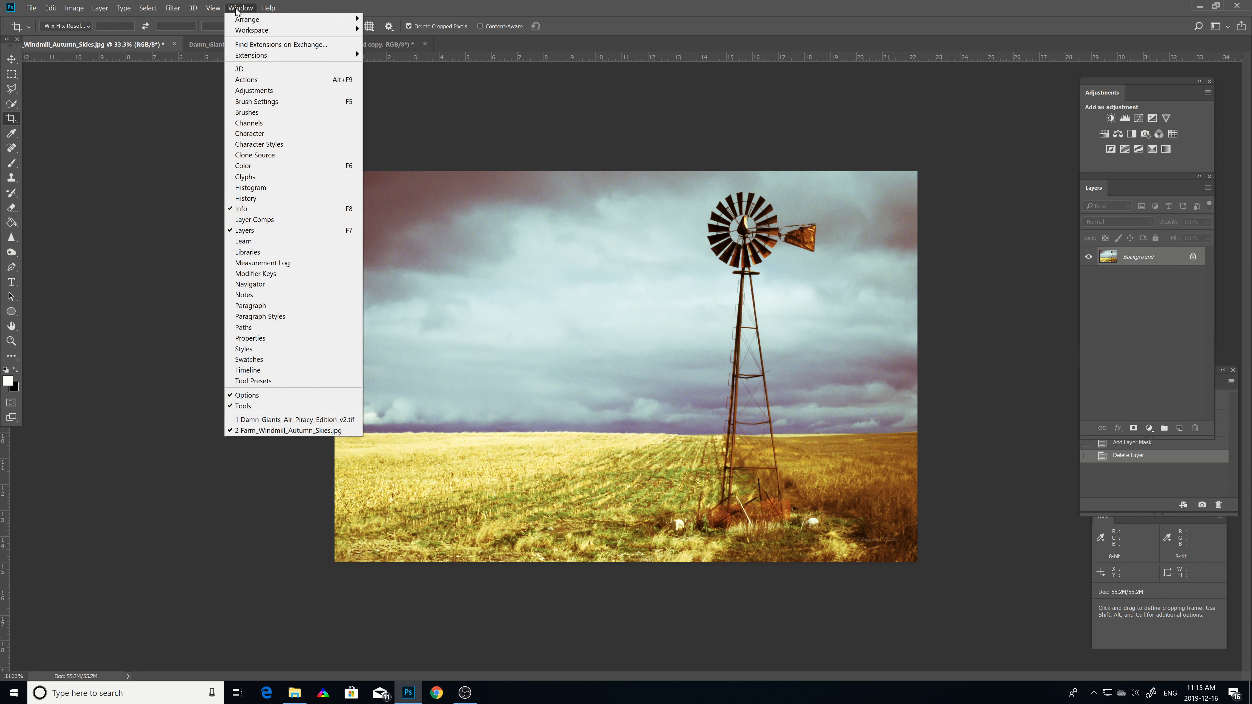
left_click(232, 395)
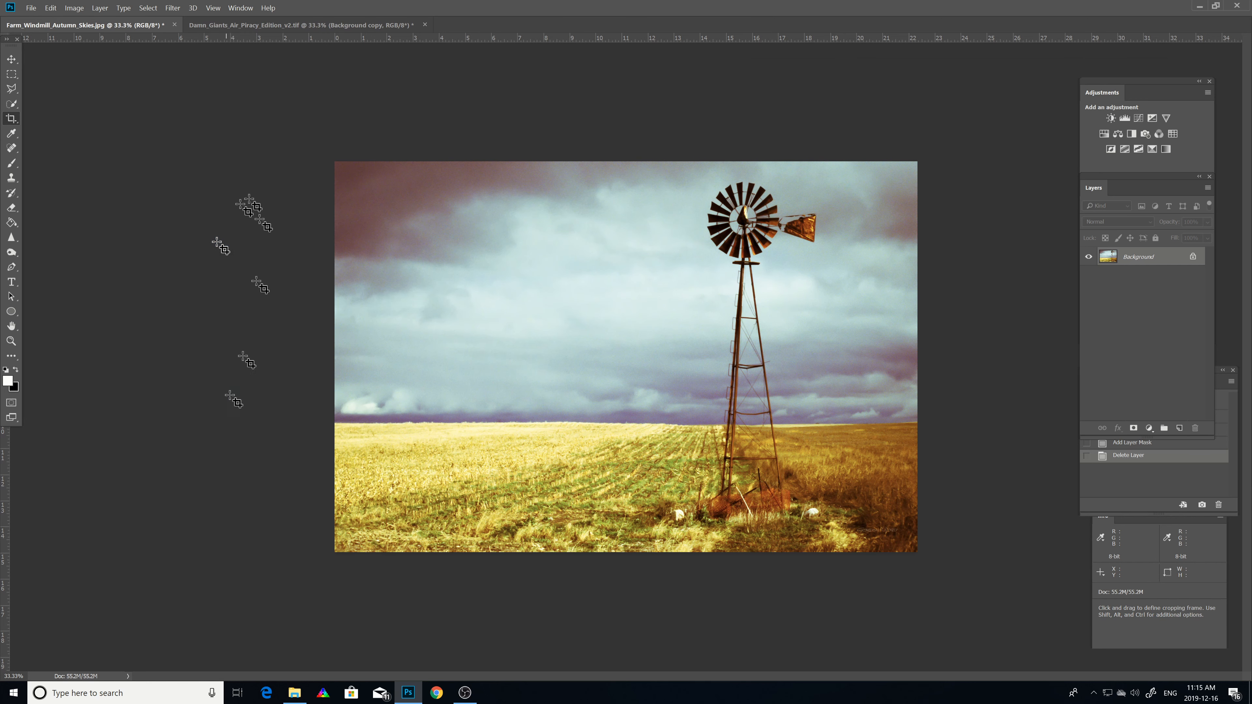
left_click(244, 8)
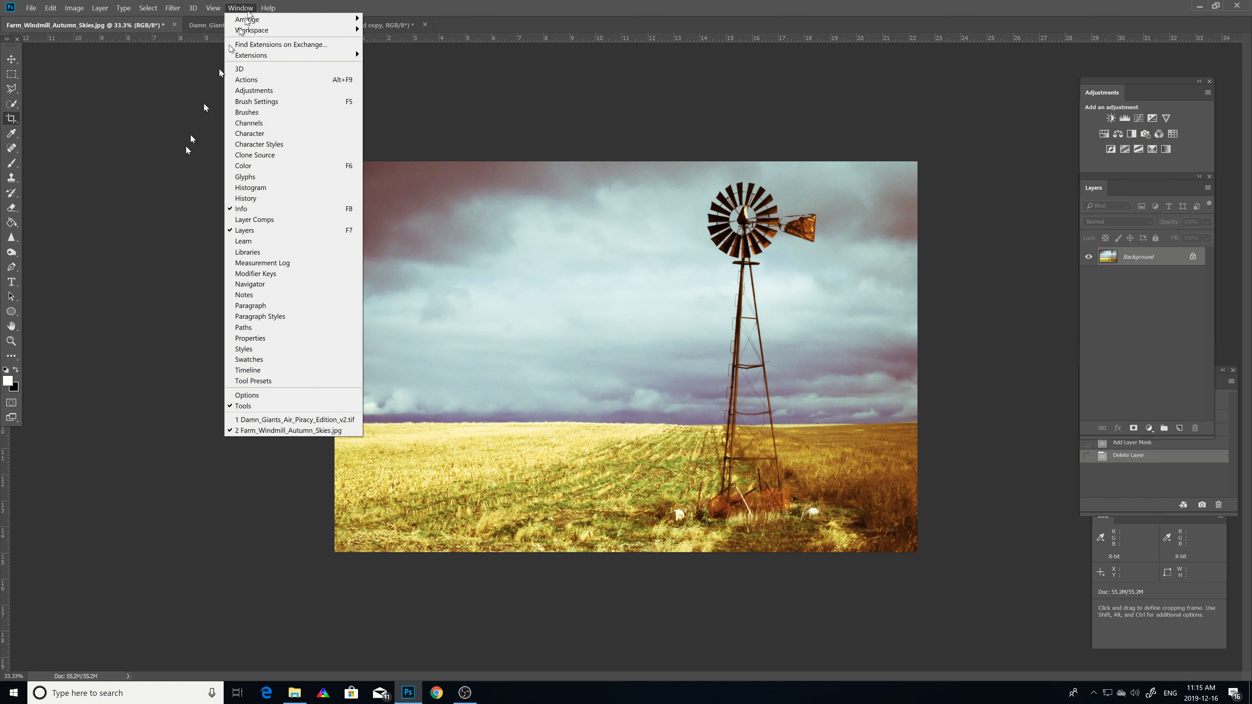
left_click(234, 395)
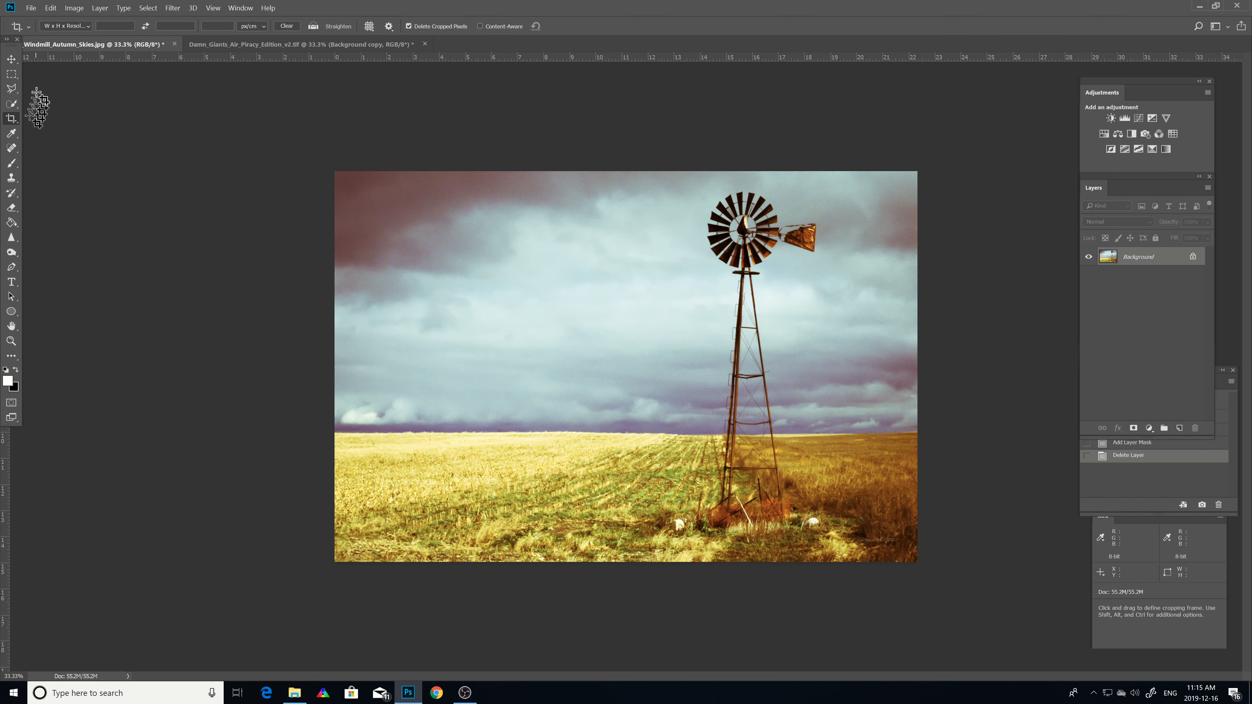
Step: Pick the Eraser tool and make an eraser click on the pasteboard to add a history state
left_click(11, 148)
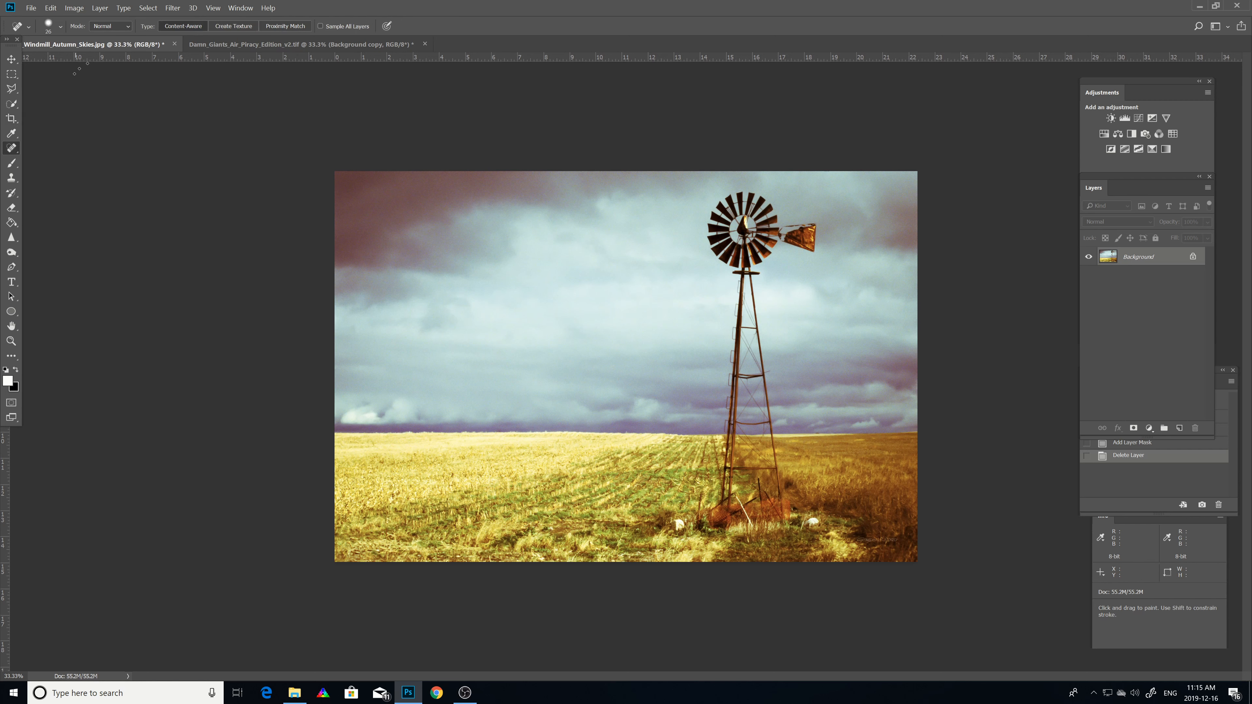
left_click(11, 209)
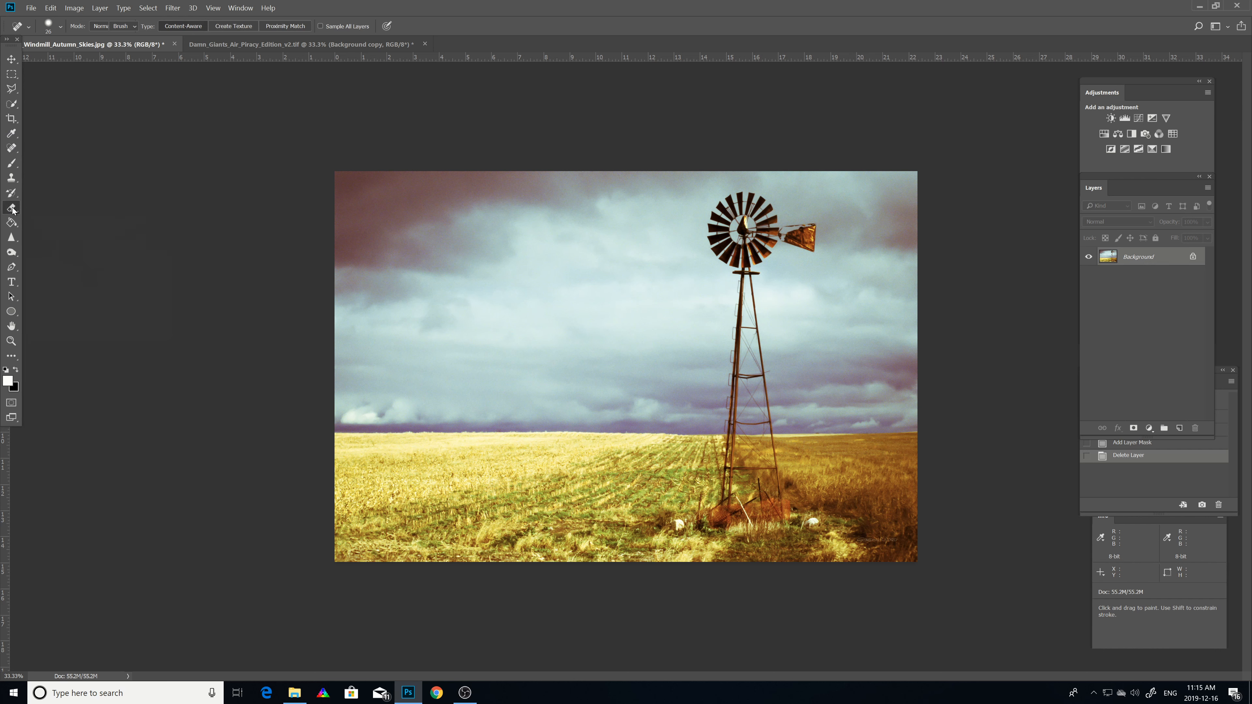
left_click(61, 27)
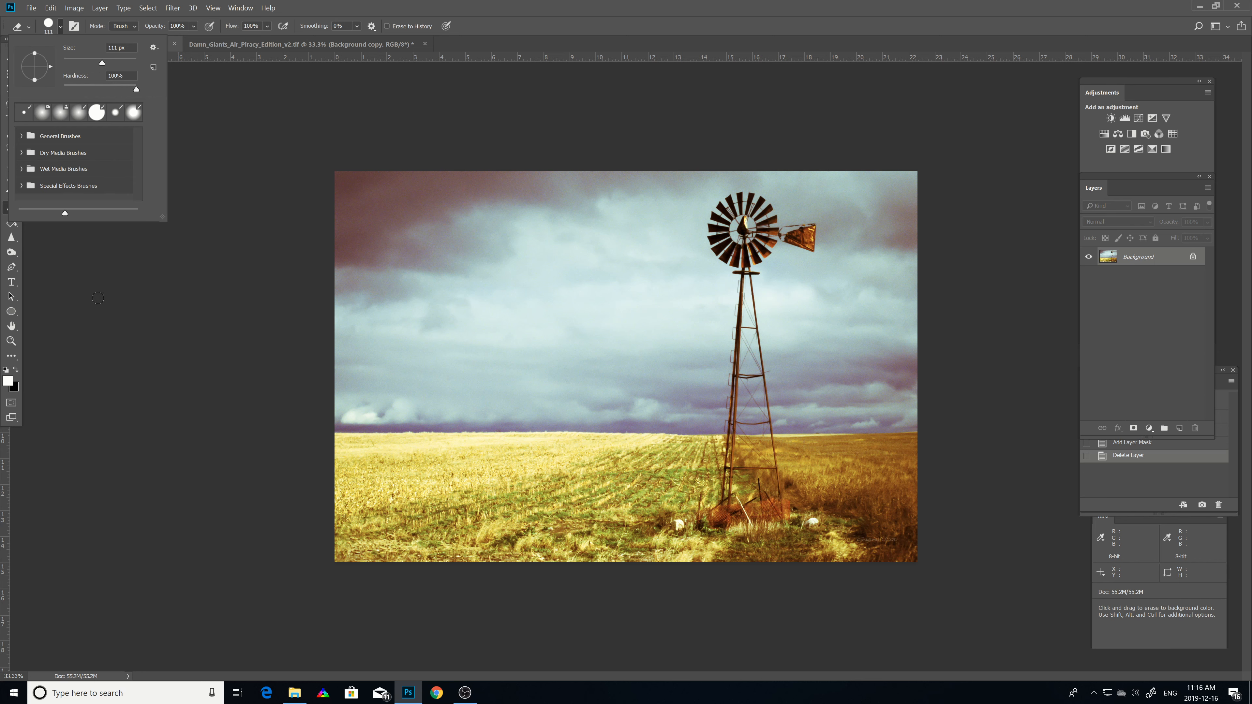
left_click(69, 290)
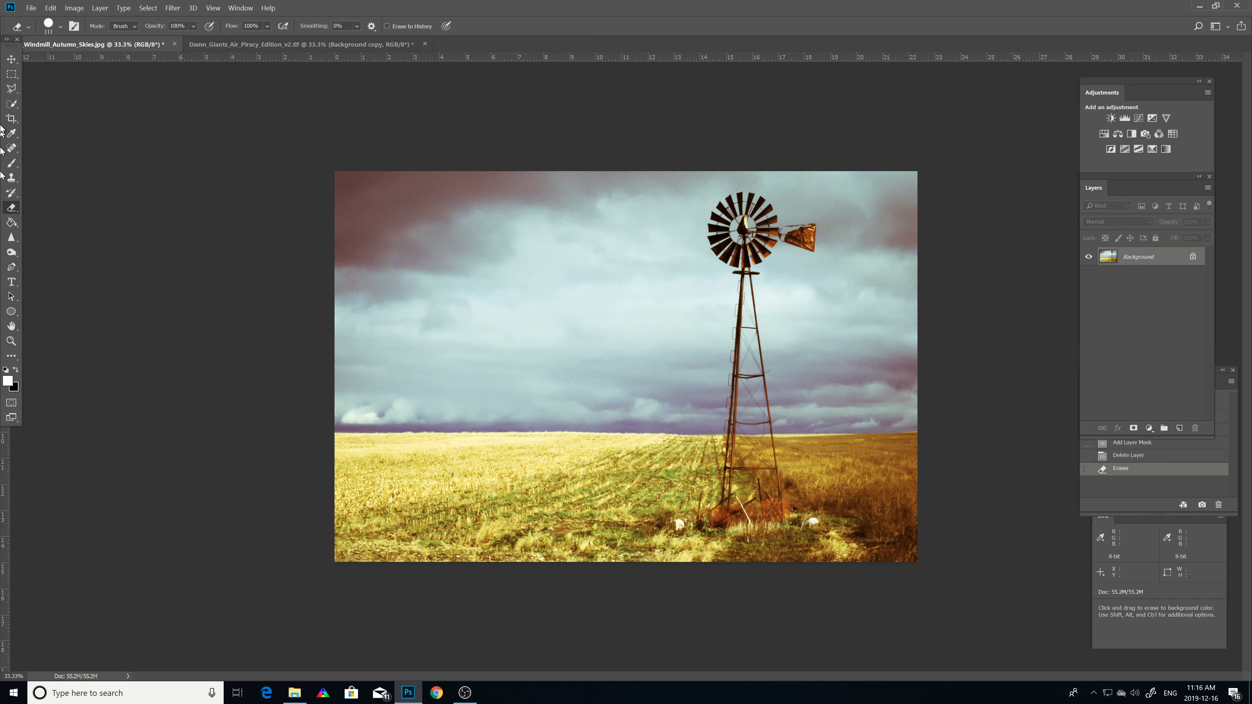
Step: Make a Brush tool click and another Eraser click on the pasteboard to add more history states
left_click(15, 165)
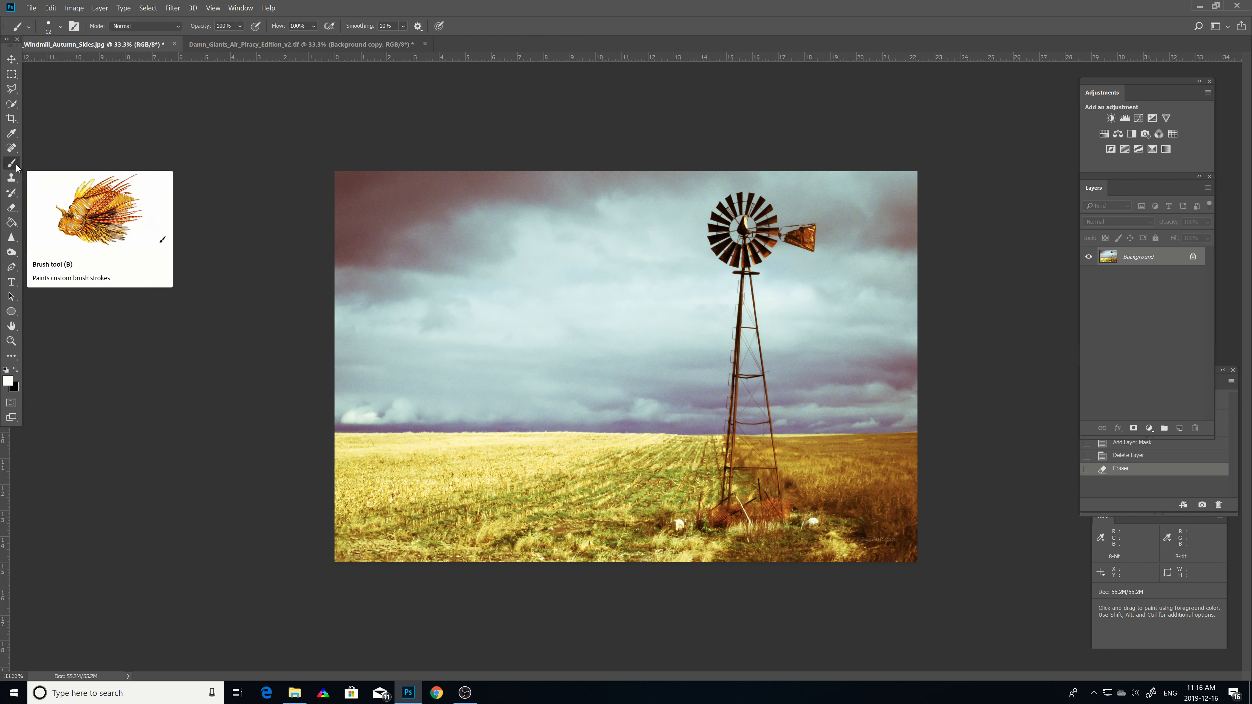
left_click(59, 28)
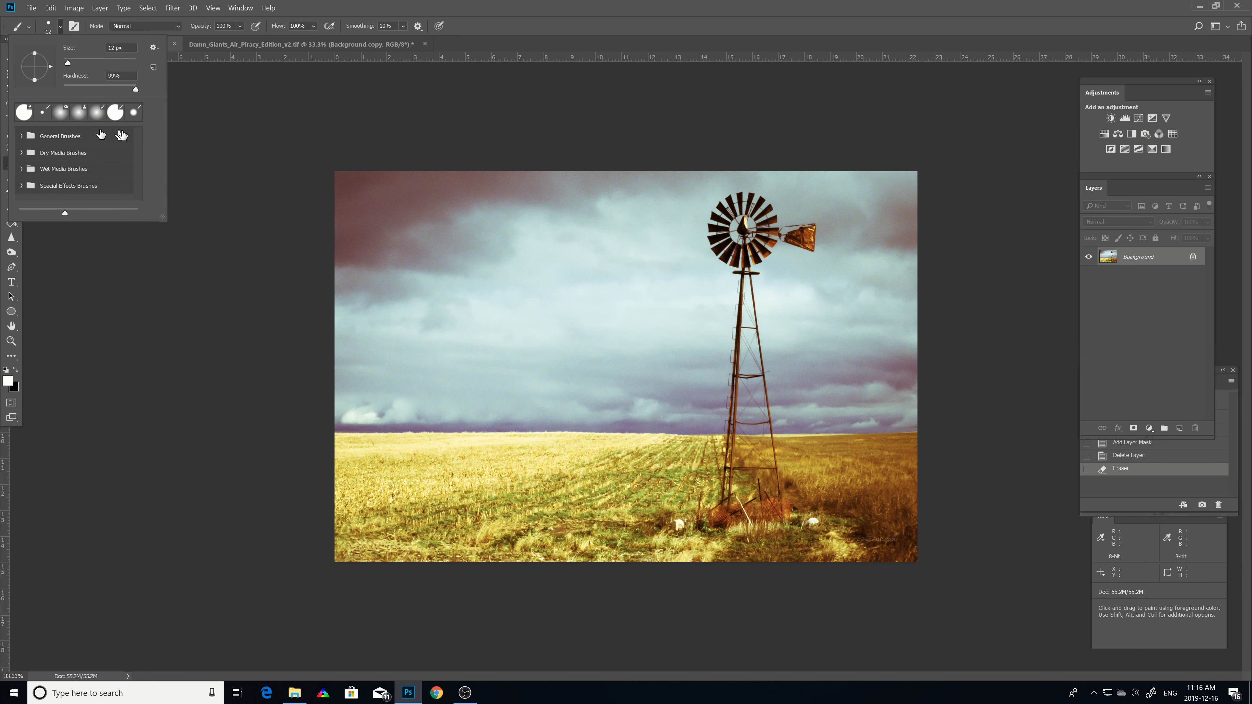
left_click(91, 290)
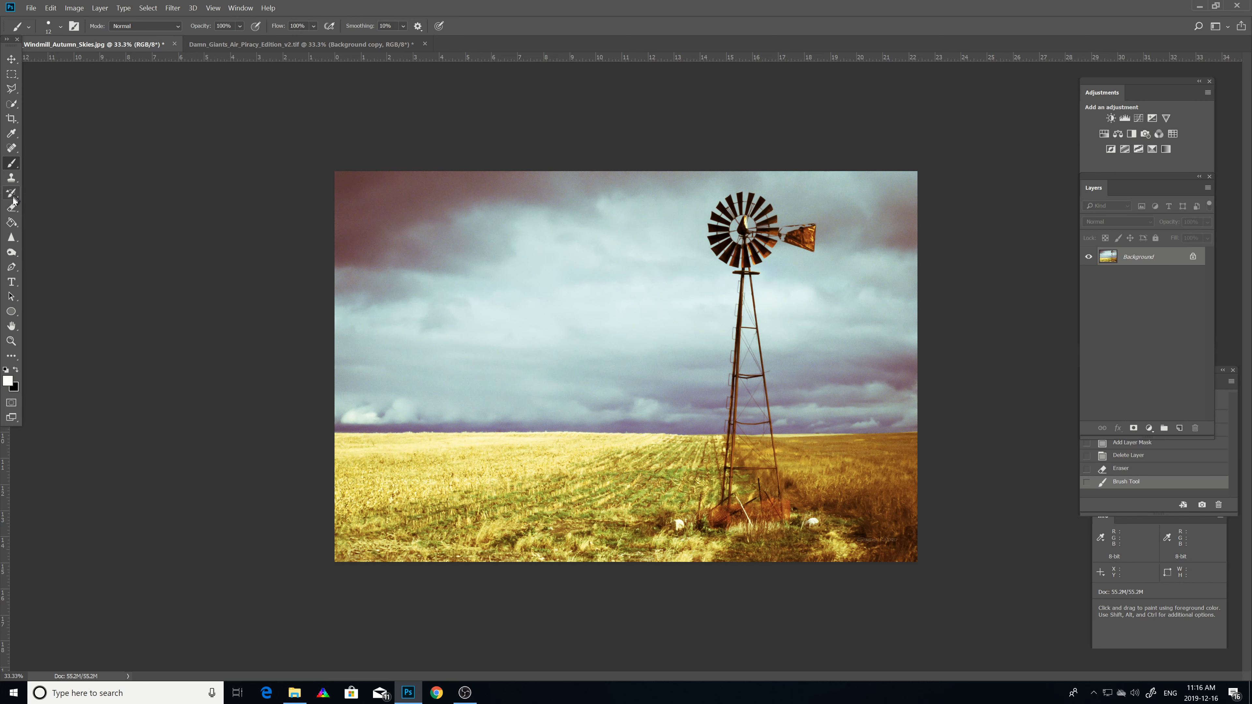
left_click(9, 212)
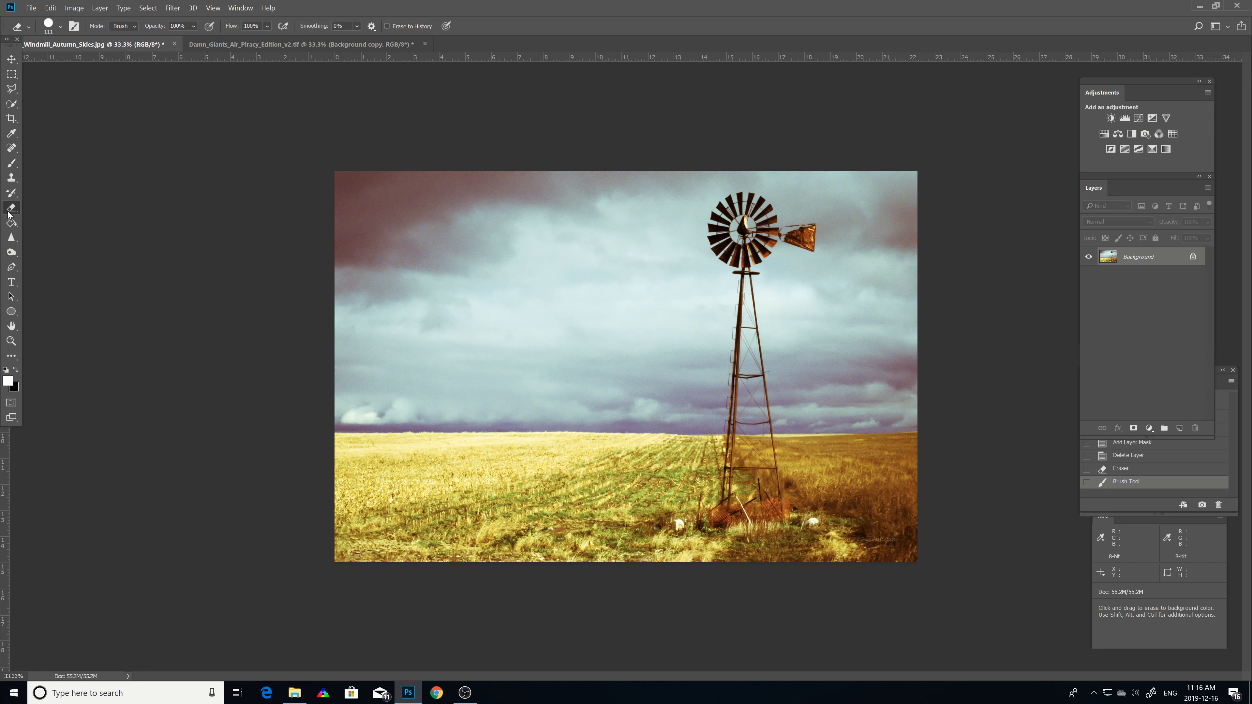
left_click(63, 213)
Step: Add the text fdfdsjflkdjfdsjfdfj over the sky with the Type tool and open the Character panel
left_click(10, 283)
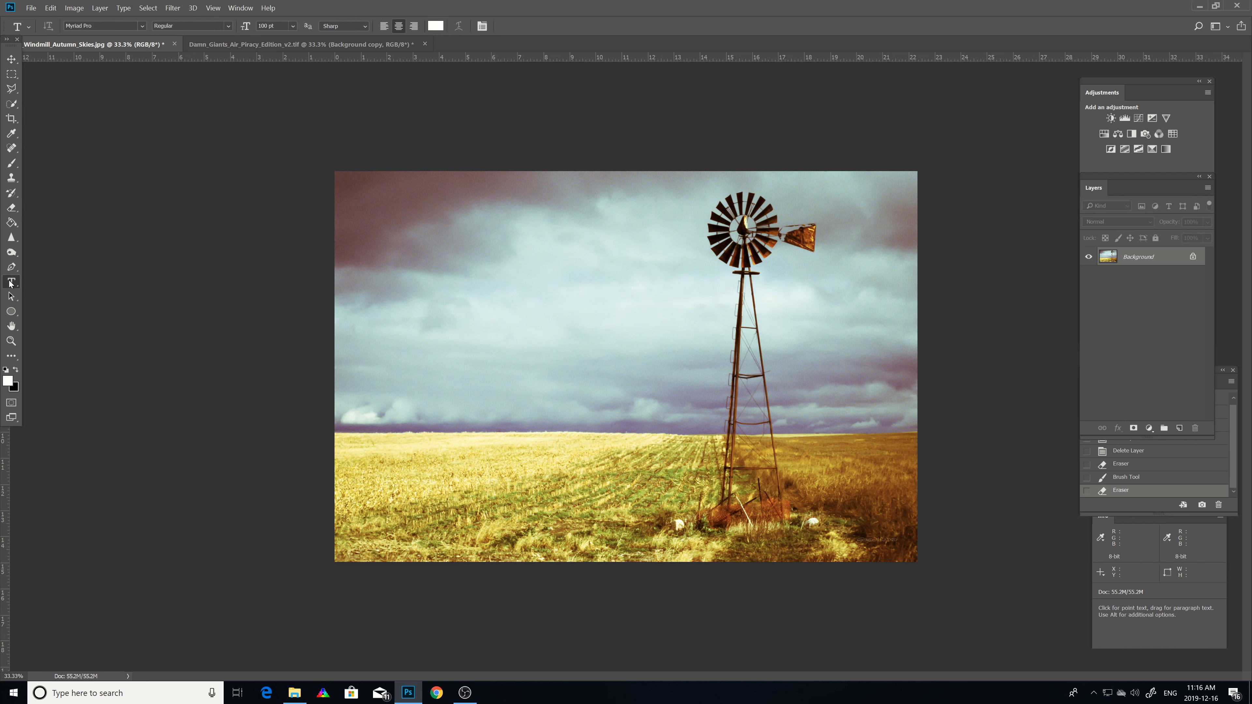
left_click(420, 307)
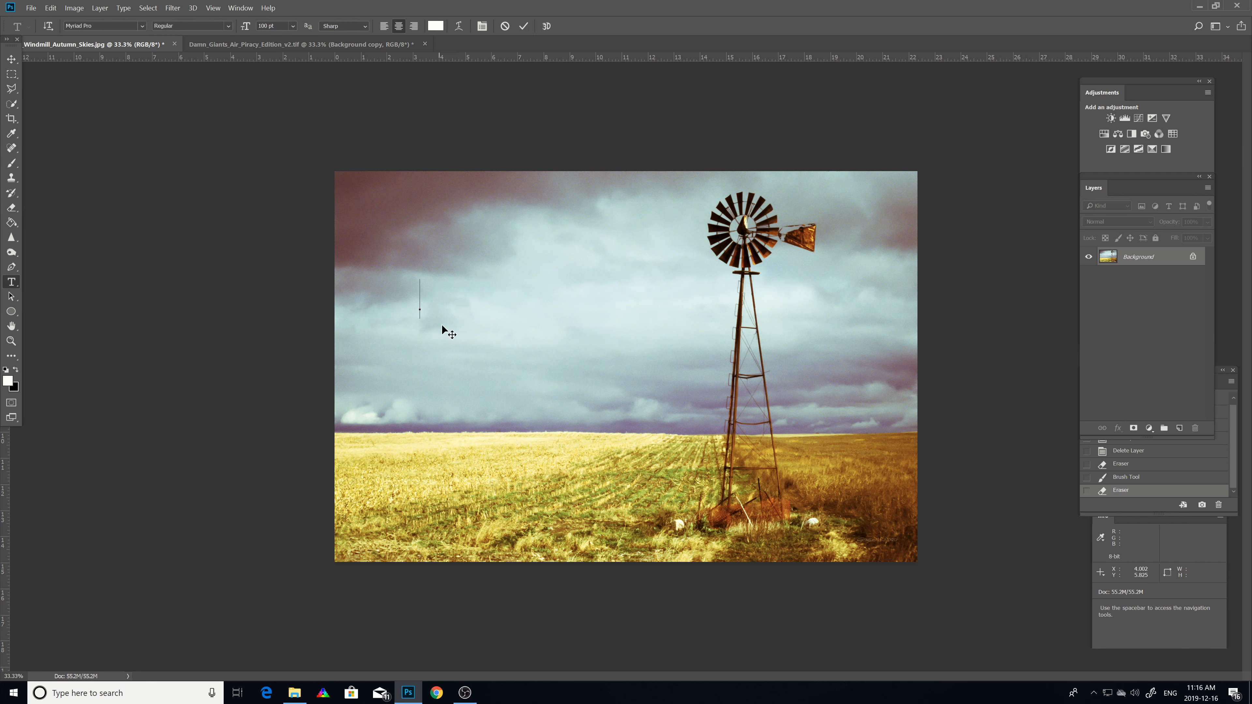
type("fdfdsjflkdjfdsjfdfj")
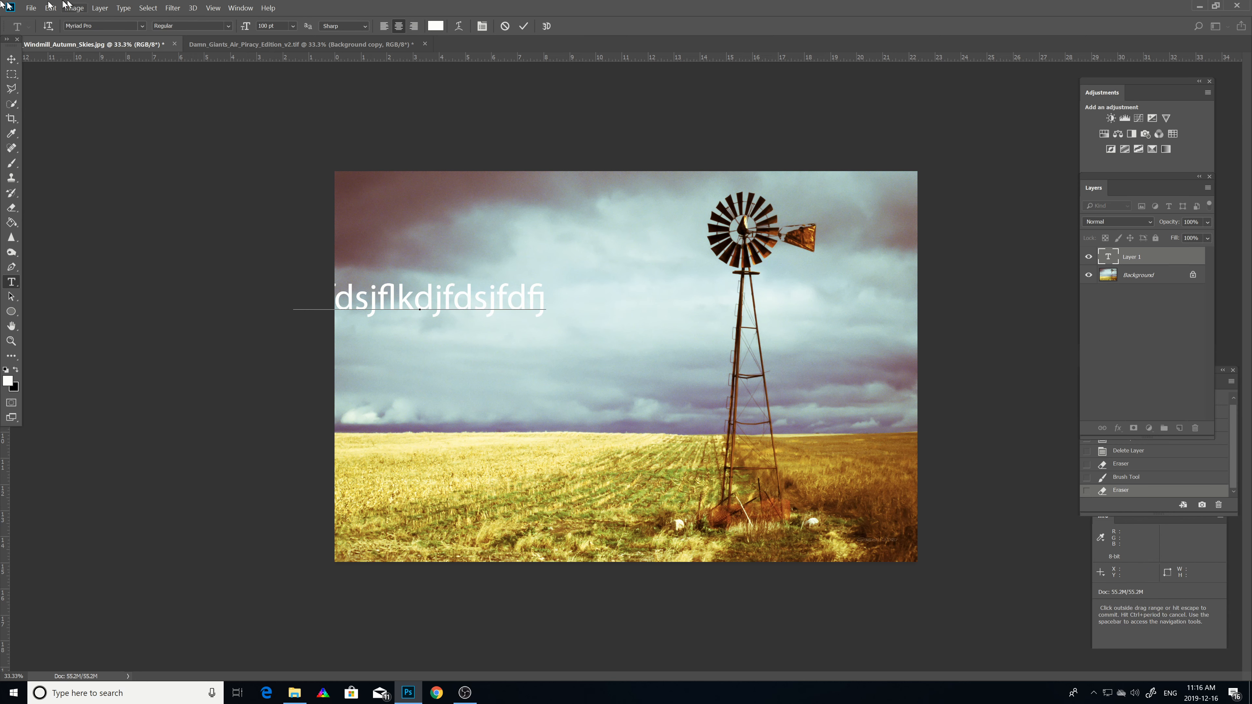
left_click(240, 8)
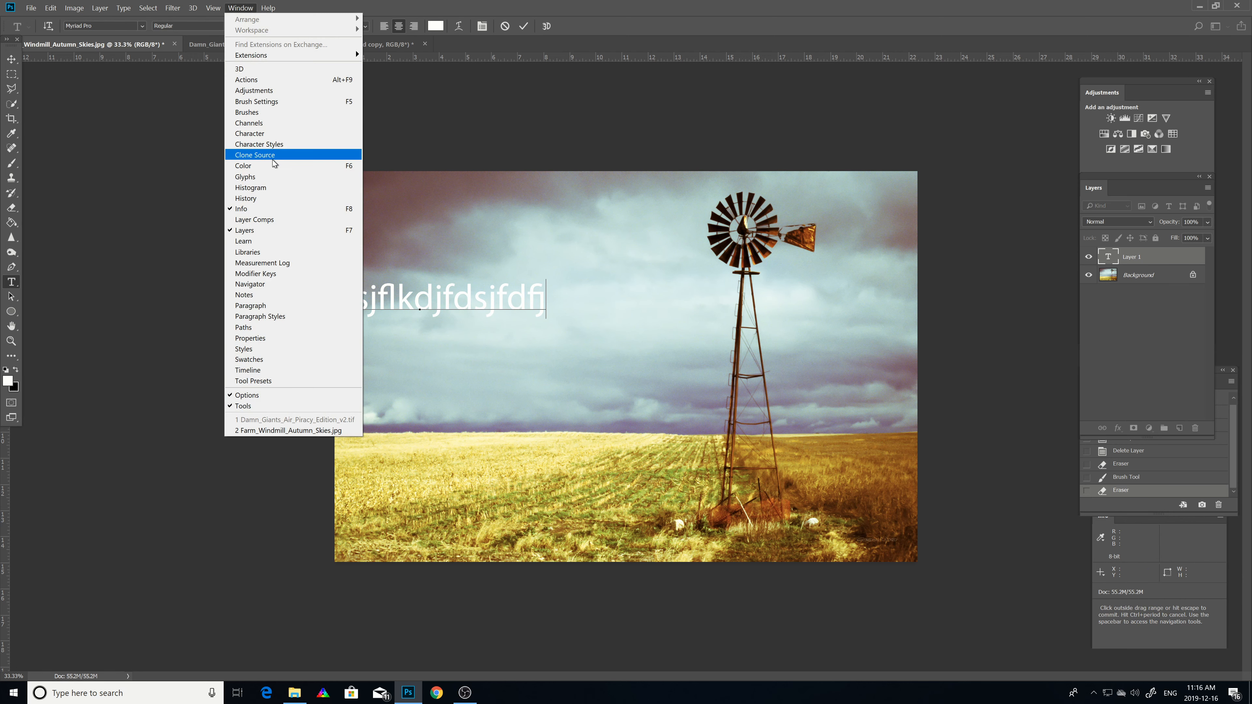
left_click(261, 134)
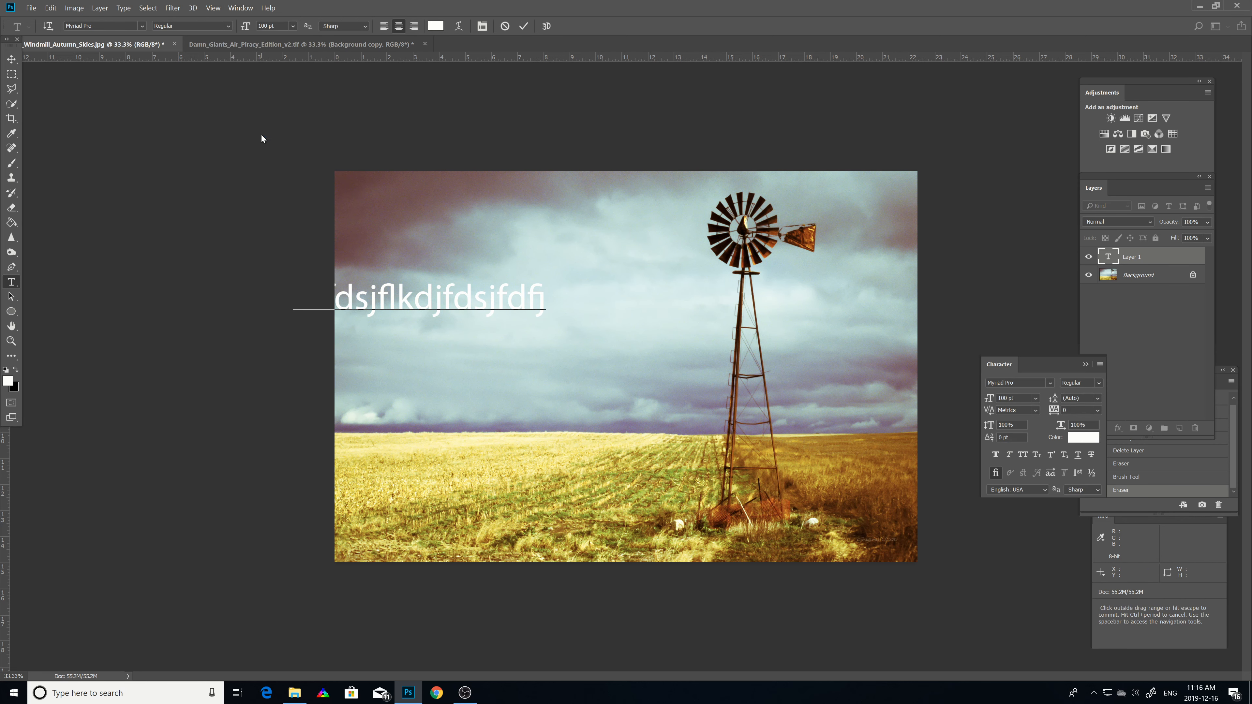